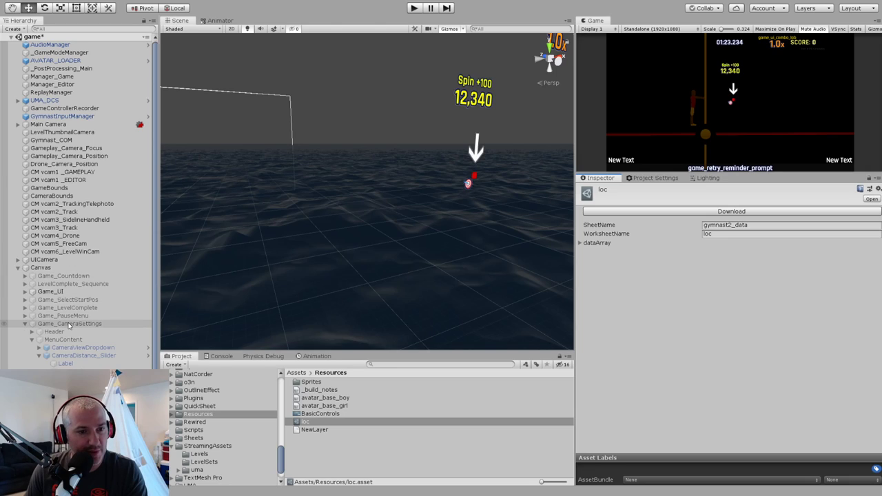
Activate the Game_LevelComplete object under Canvas and frame it in a 2D scene view.
{"action": "left_click", "coordinate": [24, 324]}
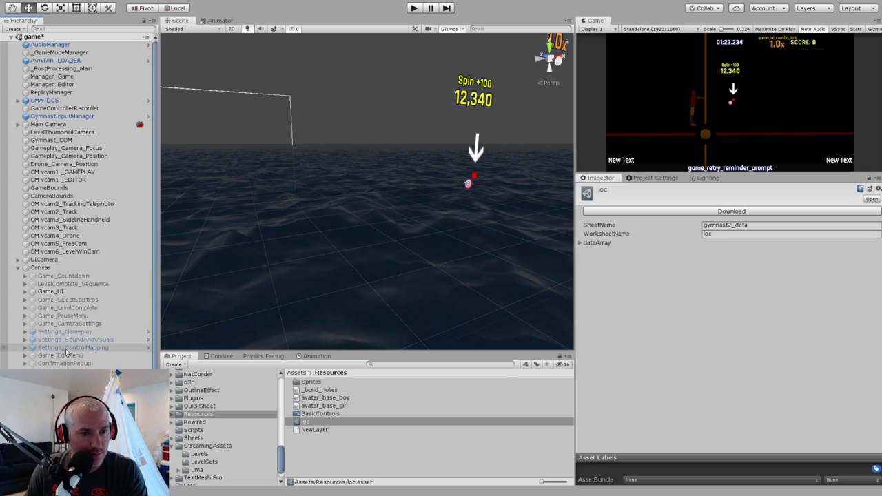
{"action": "left_click", "coordinate": [62, 308]}
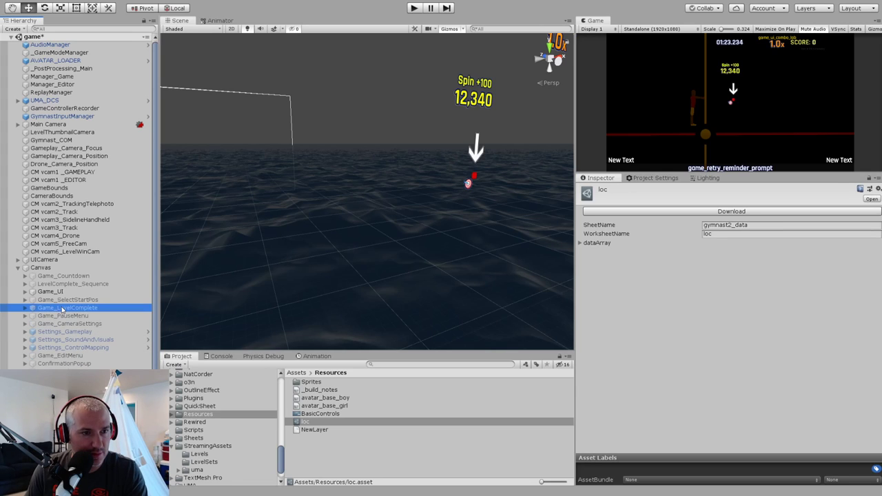
{"action": "left_click", "coordinate": [601, 190]}
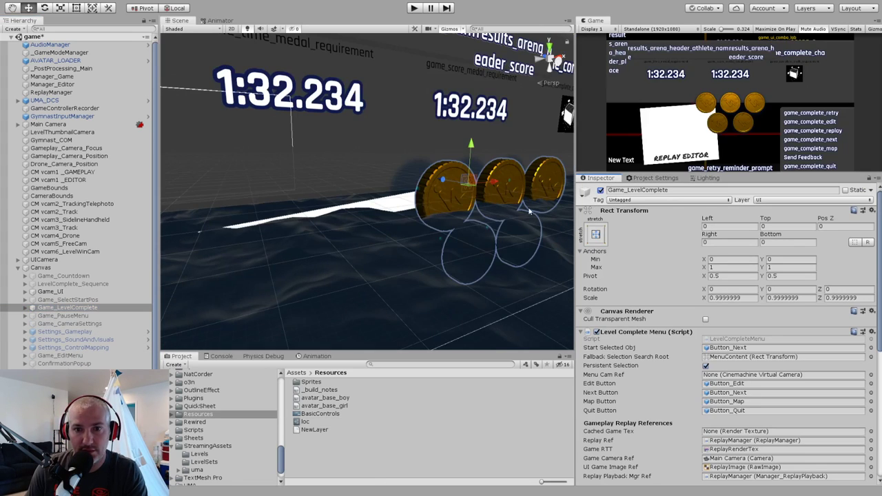
{"action": "key", "text": "f"}
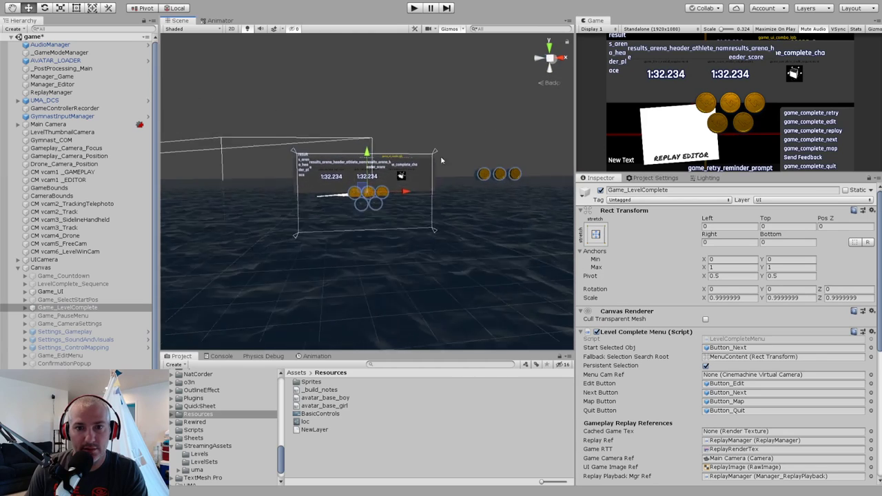
{"action": "scroll", "coordinate": [393, 207], "scroll_direction": "up", "scroll_amount": 8}
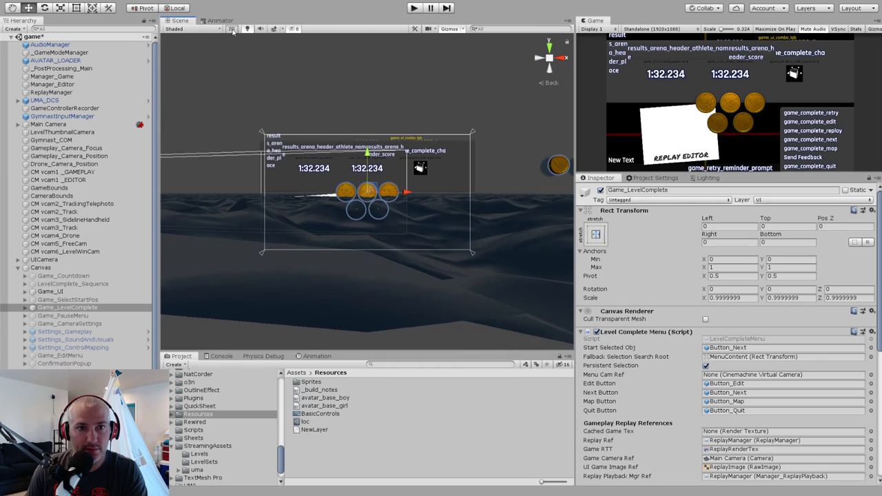
{"action": "left_click", "coordinate": [232, 28]}
{"action": "middle_click_drag", "start_coordinate": [333, 217], "coordinate": [310, 218]}
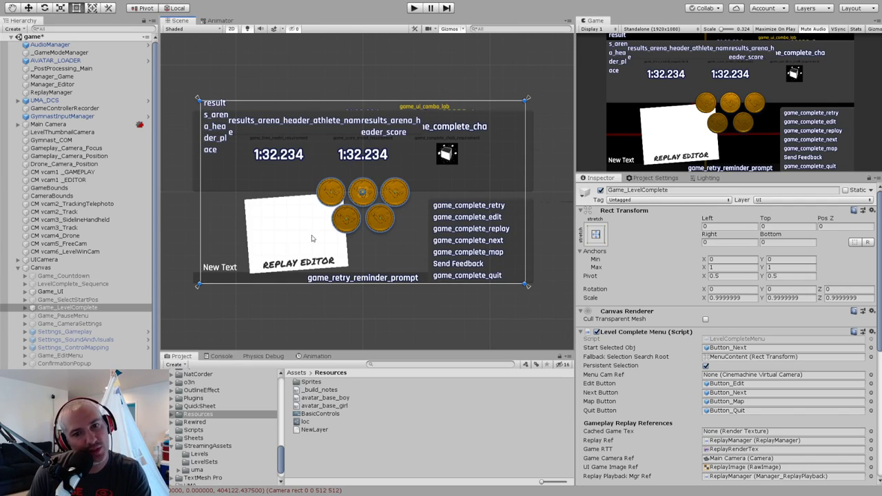
Add an empty child object to Game_LevelComplete, stretch it to fill its parent, and rename it Replay_Root.
{"action": "left_click", "coordinate": [25, 308]}
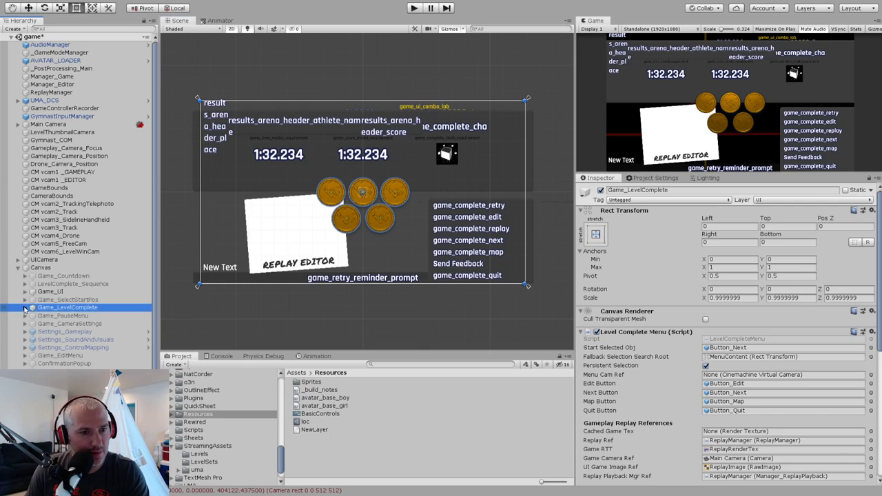
{"action": "left_click", "coordinate": [49, 394]}
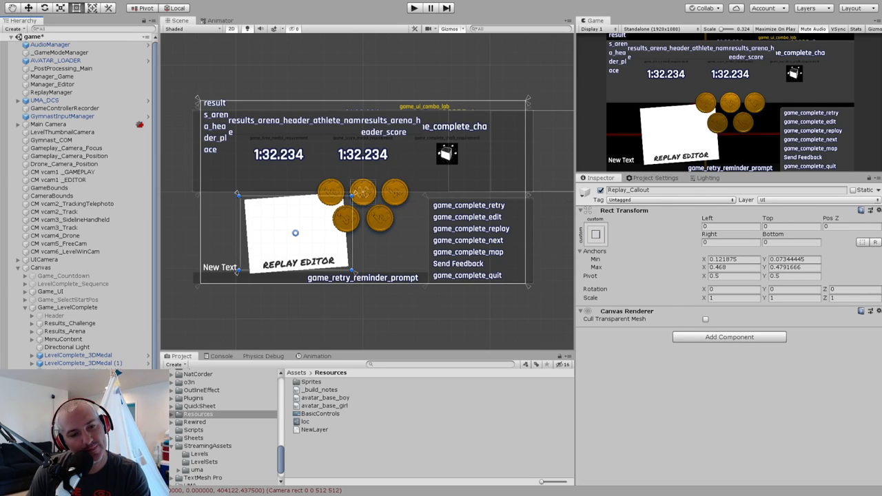
{"action": "left_click", "coordinate": [59, 308]}
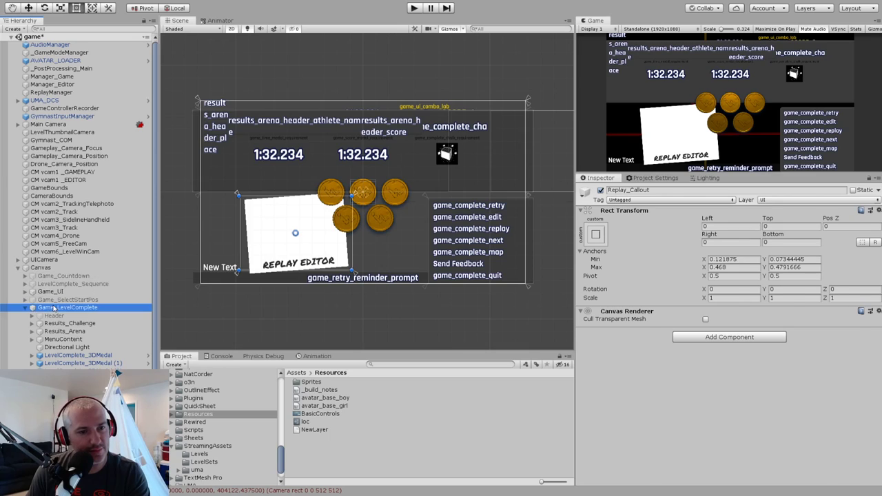
{"action": "key", "text": "alt+shift+n"}
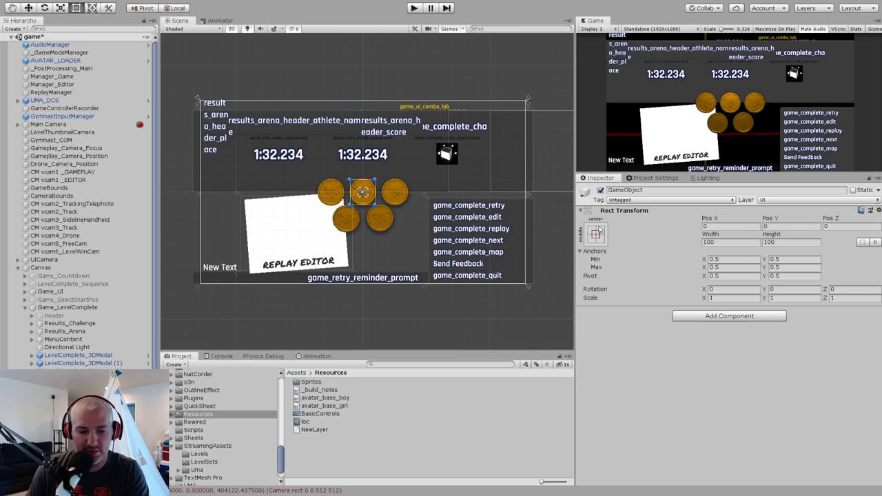
{"action": "left_click", "coordinate": [707, 208], "text": "alt"}
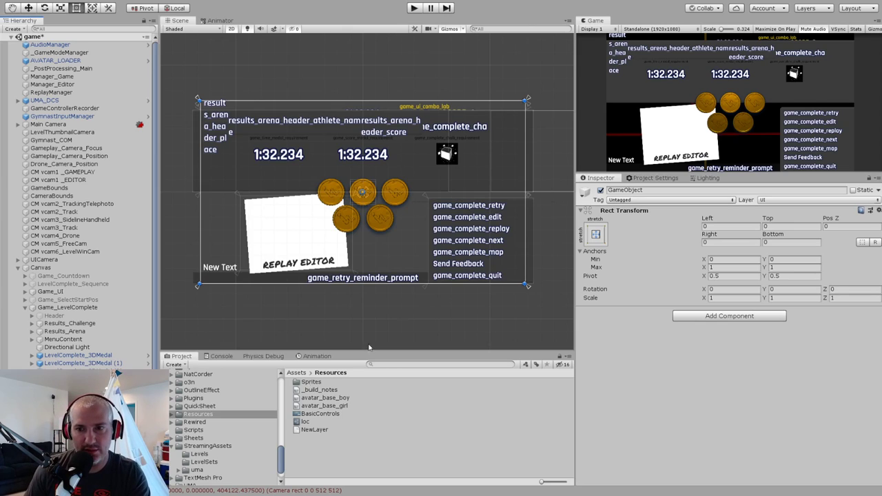
{"action": "left_click", "coordinate": [657, 190]}
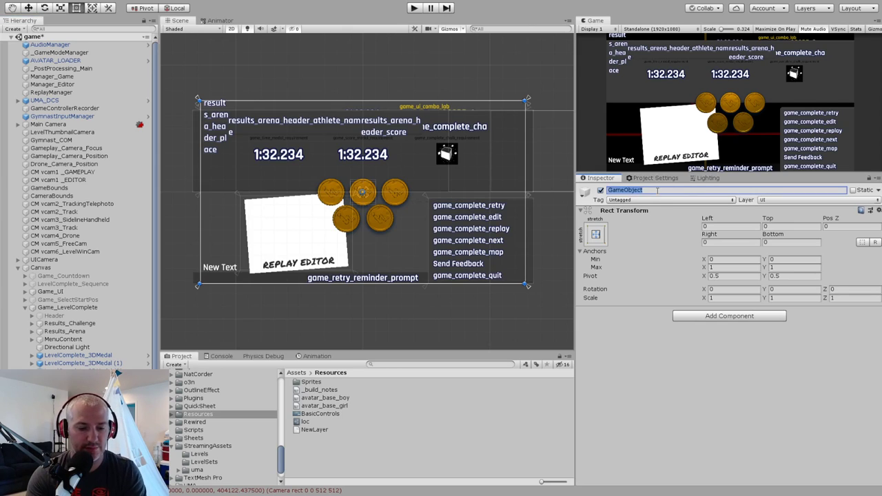
{"action": "type", "text": "Replay_Root"}
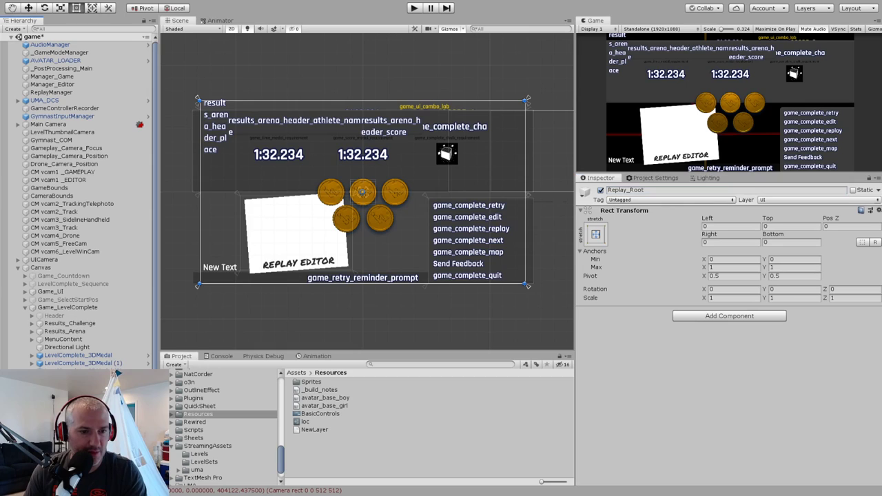
{"action": "left_click", "coordinate": [65, 395]}
{"action": "left_click_drag", "start_coordinate": [270, 251], "coordinate": [332, 206]}
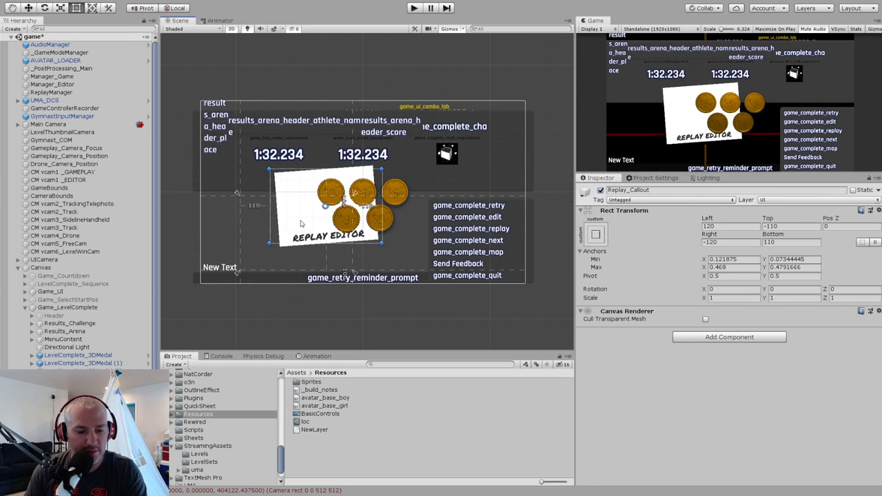
{"action": "key", "text": "ctrl+z"}
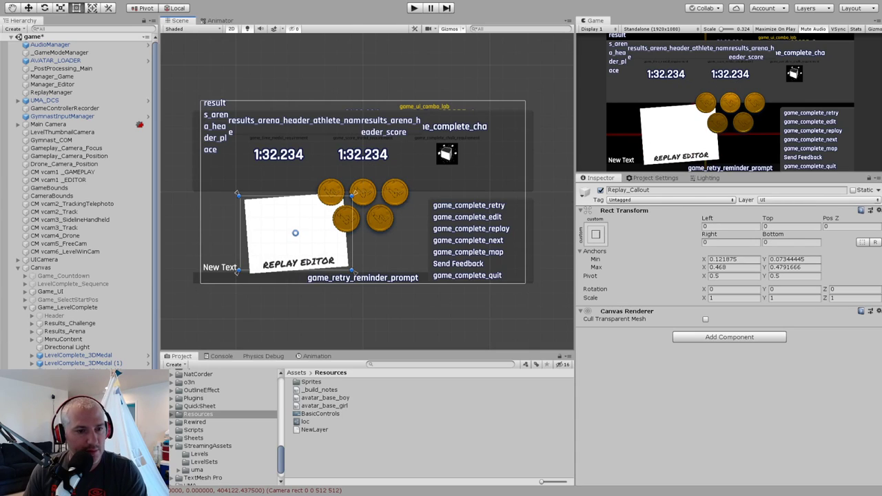
{"action": "key", "text": "ctrl+z"}
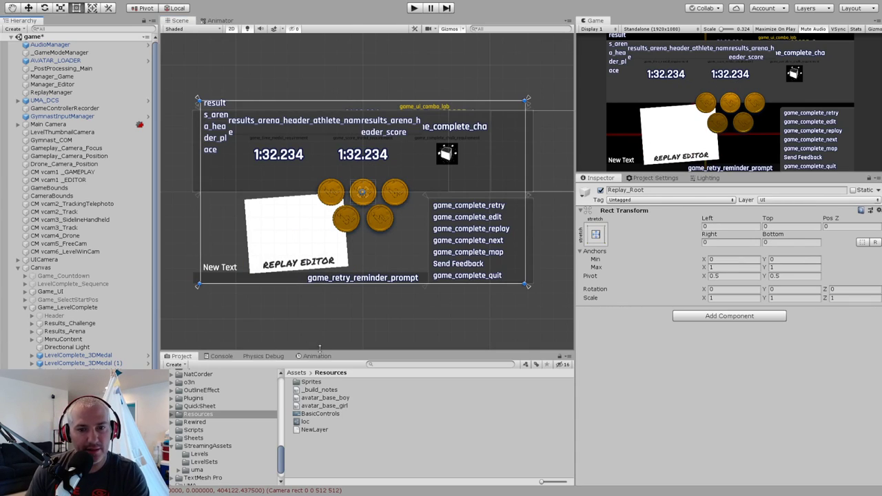
Create an animator and a level_complete_replay_intro animation clip for Replay_Root, and start recording keyframes.
{"action": "left_click", "coordinate": [317, 355]}
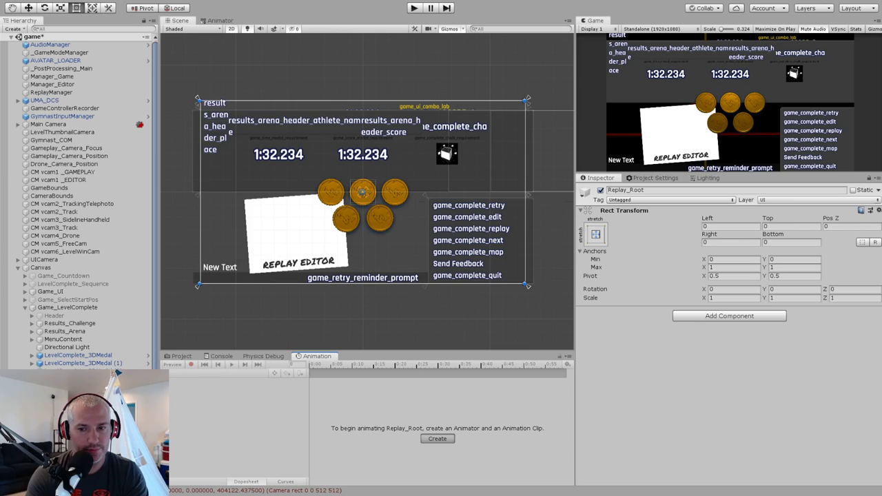
{"action": "key", "text": "Return"}
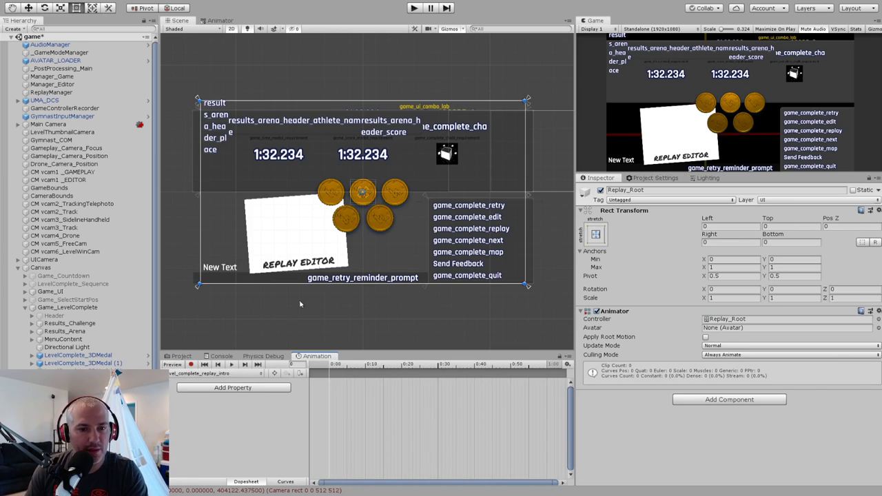
{"action": "left_click", "coordinate": [190, 364]}
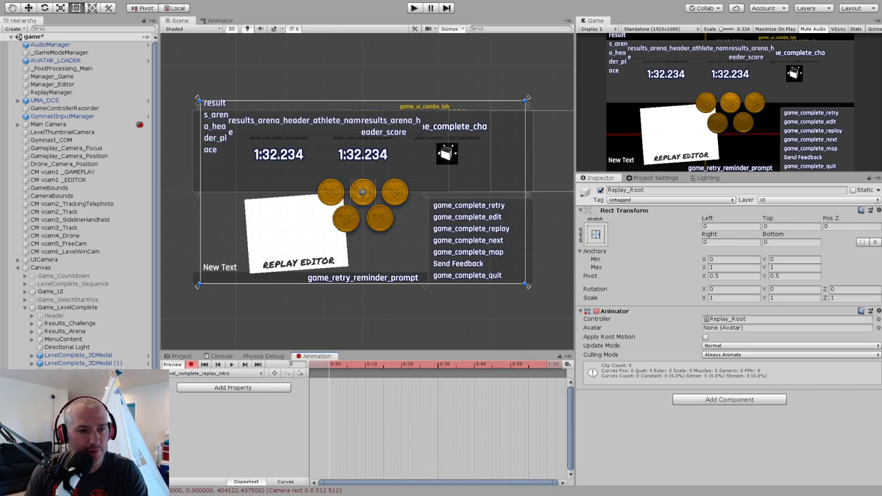
Record Replay_Callout at frame 0 with its anchors and size stretched to fill the whole parent.
{"action": "left_click", "coordinate": [69, 403]}
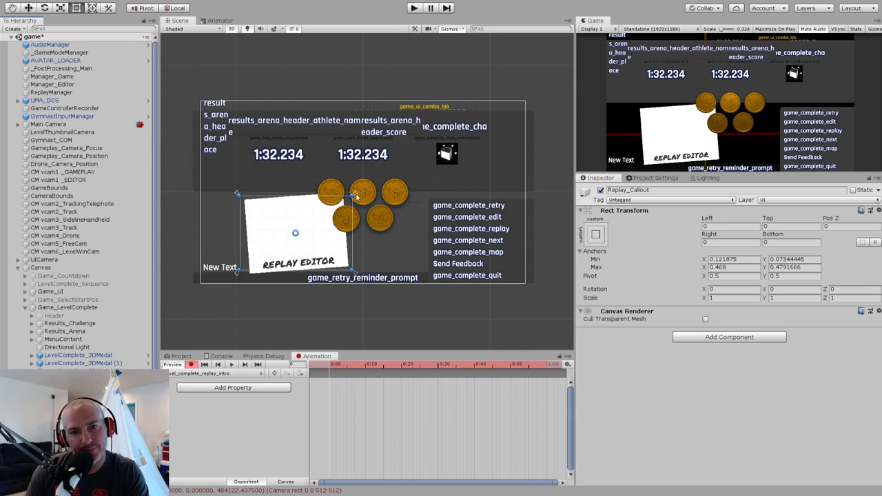
{"action": "left_click_drag", "start_coordinate": [354, 195], "coordinate": [520, 109]}
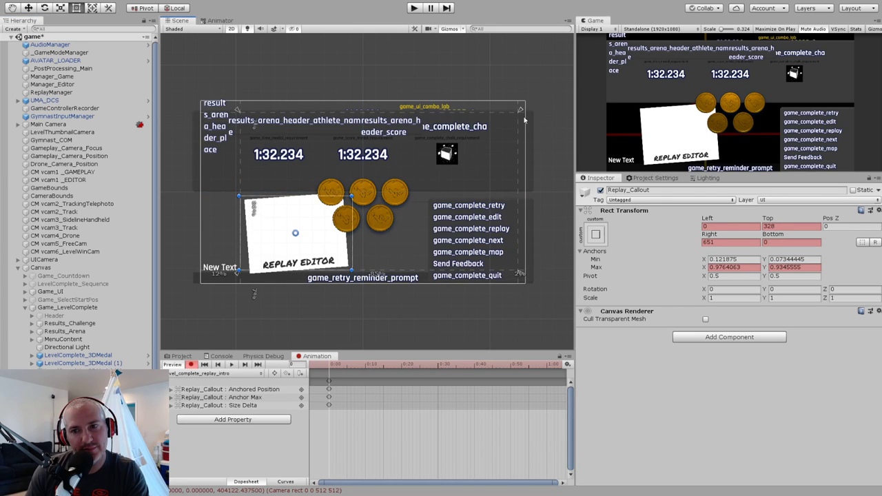
{"action": "left_click", "coordinate": [700, 211], "text": "alt"}
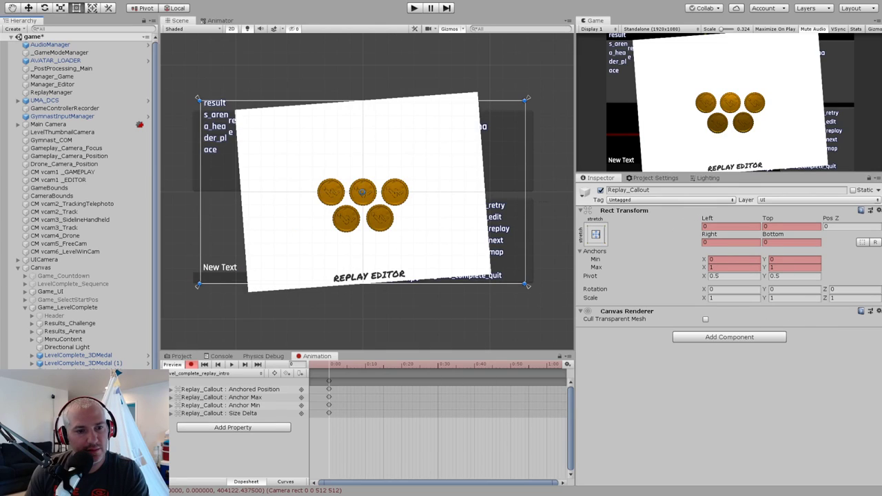
Record a Z rotation of 0 for Polaroid_BG at frame 0 and stop recording the clip.
{"action": "key", "text": "Down"}
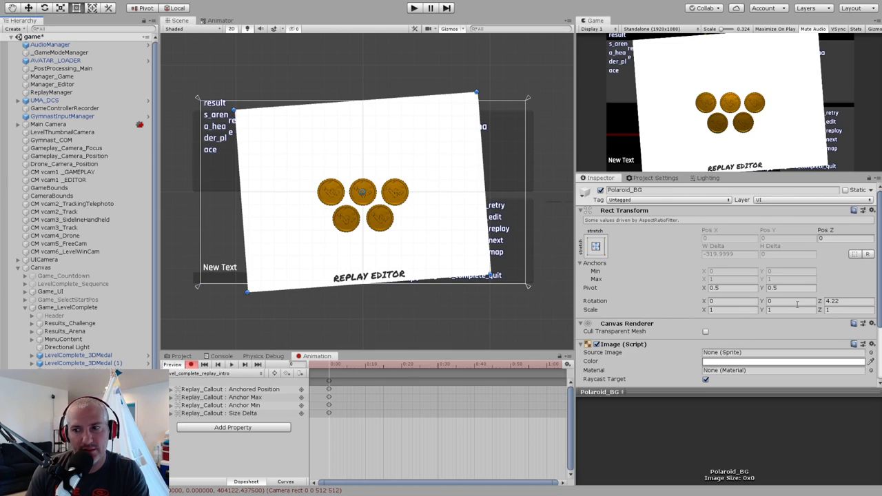
{"action": "left_click", "coordinate": [851, 301]}
{"action": "type", "text": "0"}
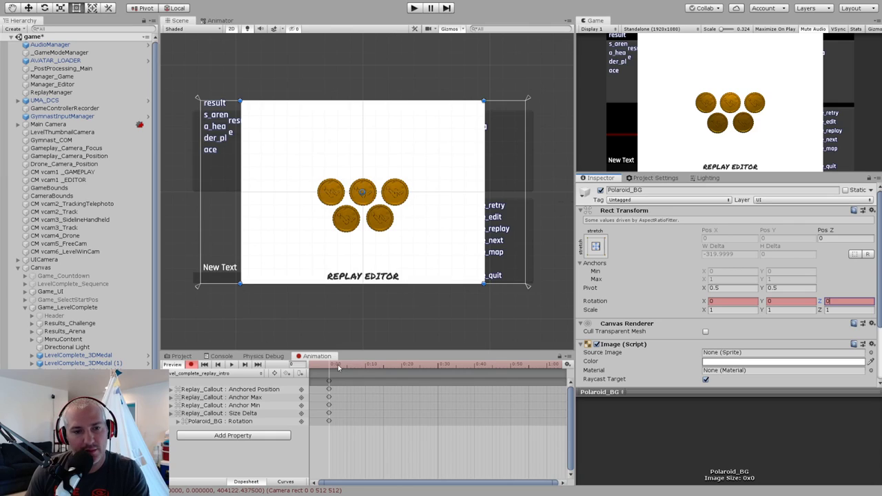
{"action": "left_click", "coordinate": [69, 395]}
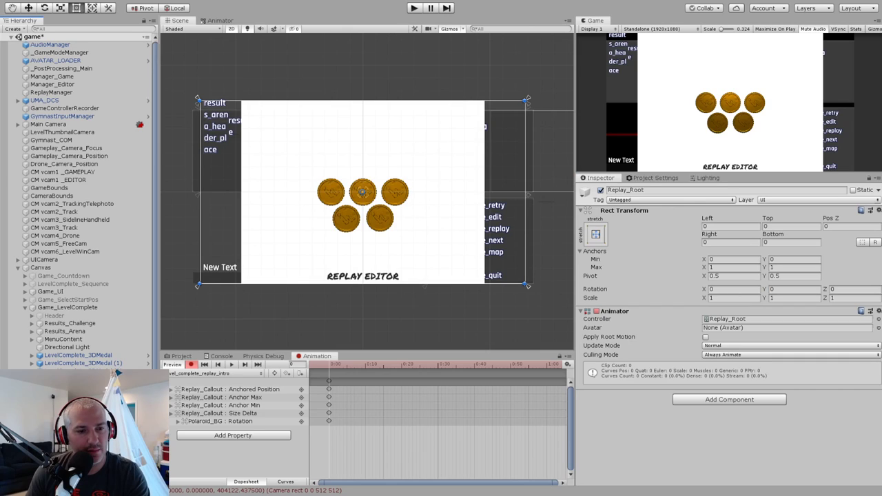
{"action": "left_click", "coordinate": [191, 363]}
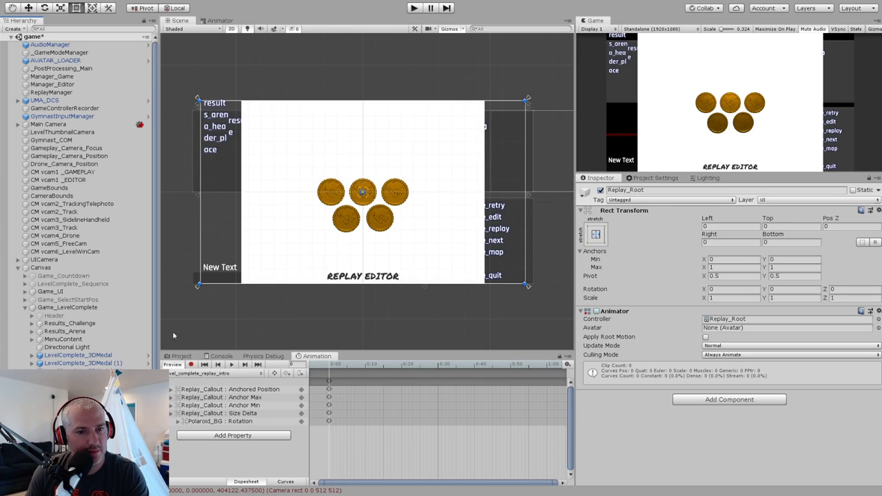
Add a UI image under Replay_Root, rename it ScreenFlash, and stretch it to fill its parent.
{"action": "left_click", "coordinate": [198, 360]}
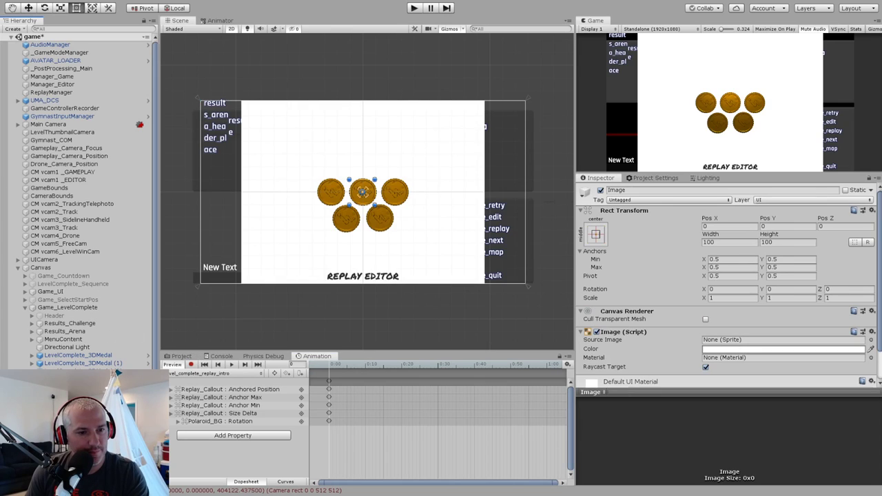
{"action": "left_click", "coordinate": [670, 190]}
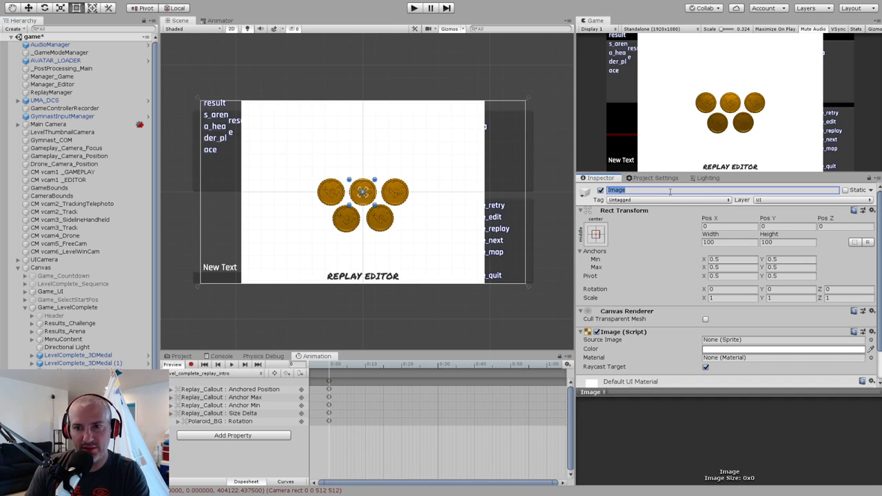
{"action": "type", "text": "Sc"}
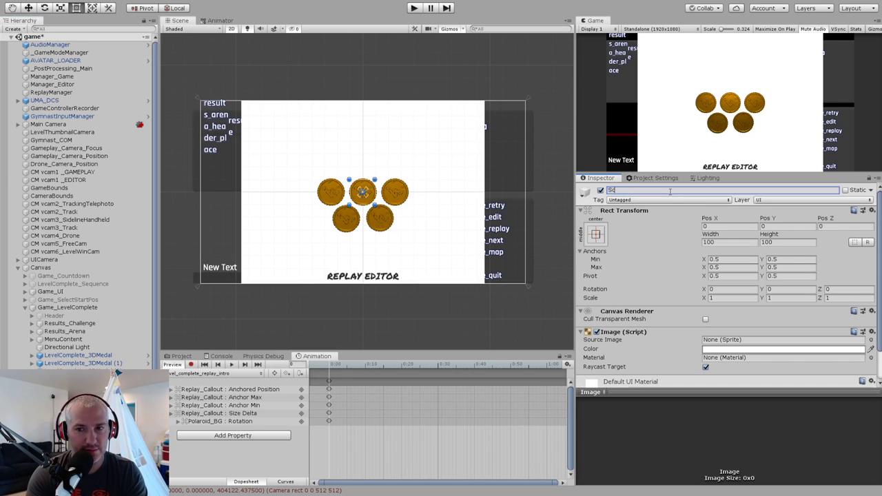
{"action": "type", "text": "reenFlash"}
{"action": "key", "text": "Return"}
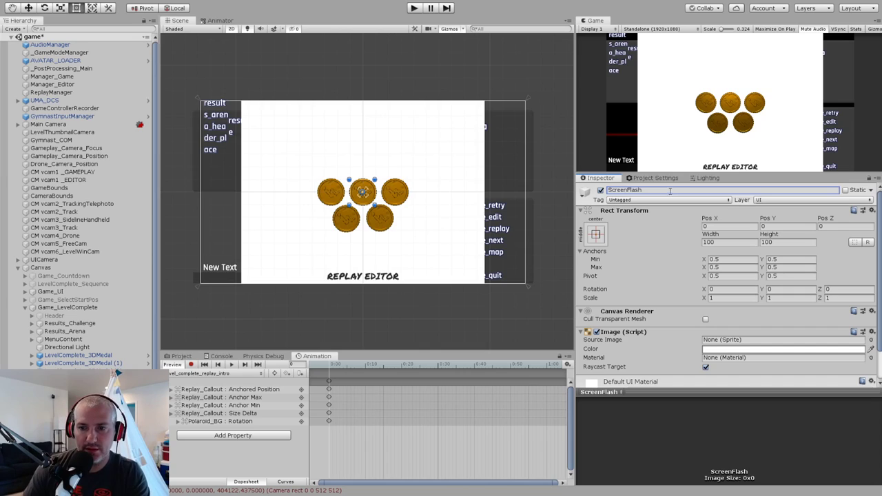
{"action": "scroll", "coordinate": [628, 339], "scroll_direction": "down", "scroll_amount": 2}
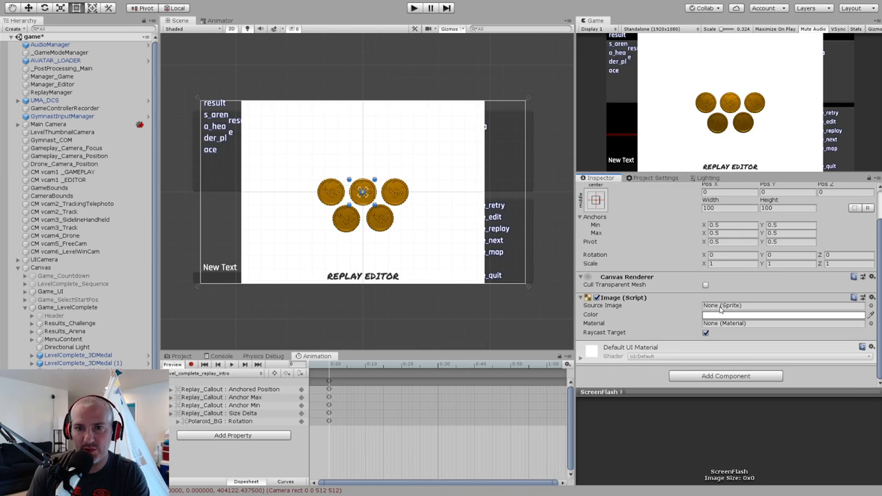
{"action": "left_click", "coordinate": [703, 178], "text": "alt"}
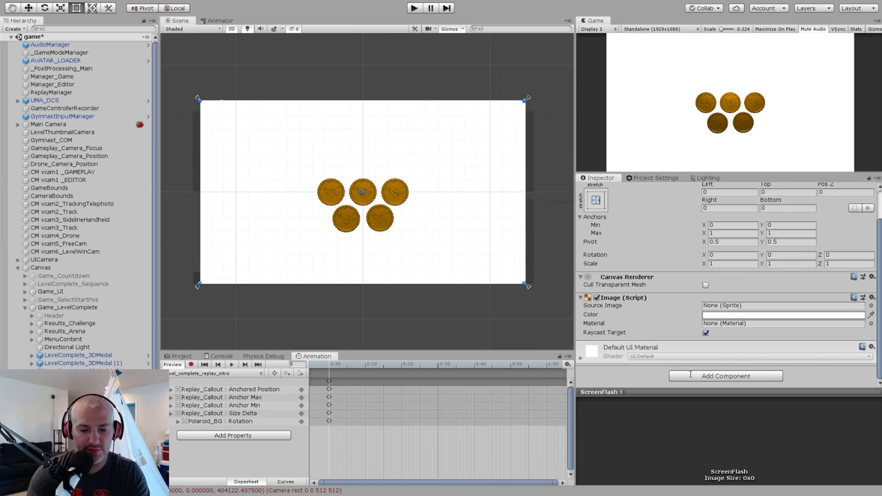
Add a Canvas Group component to ScreenFlash and set its alpha to 1.
{"action": "key", "text": "Return"}
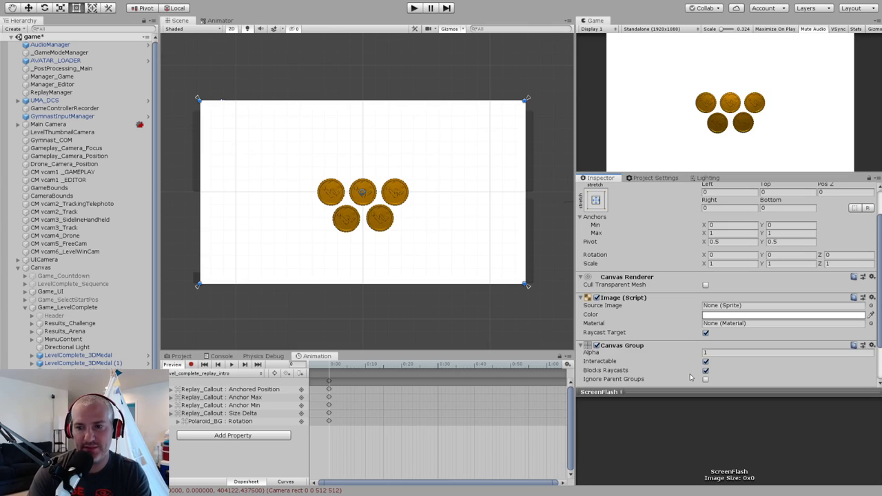
{"action": "left_click_drag", "start_coordinate": [604, 353], "coordinate": [602, 353]}
{"action": "left_click", "coordinate": [728, 354]}
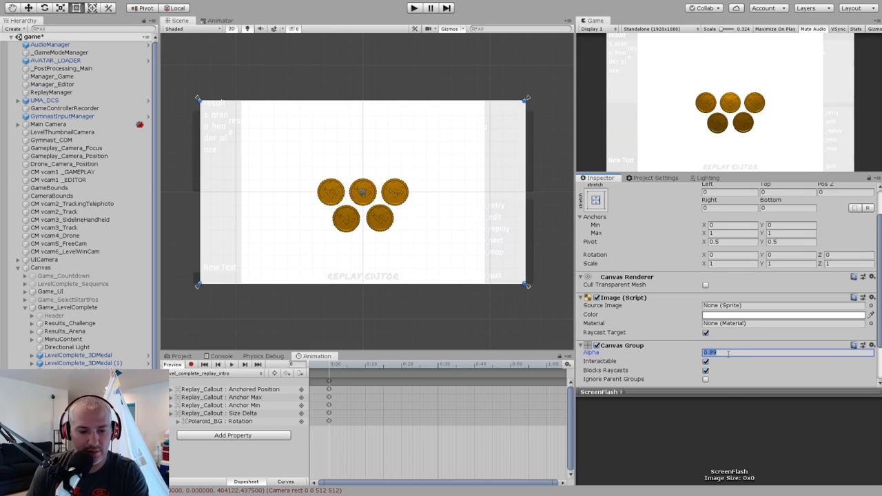
{"action": "type", "text": "1"}
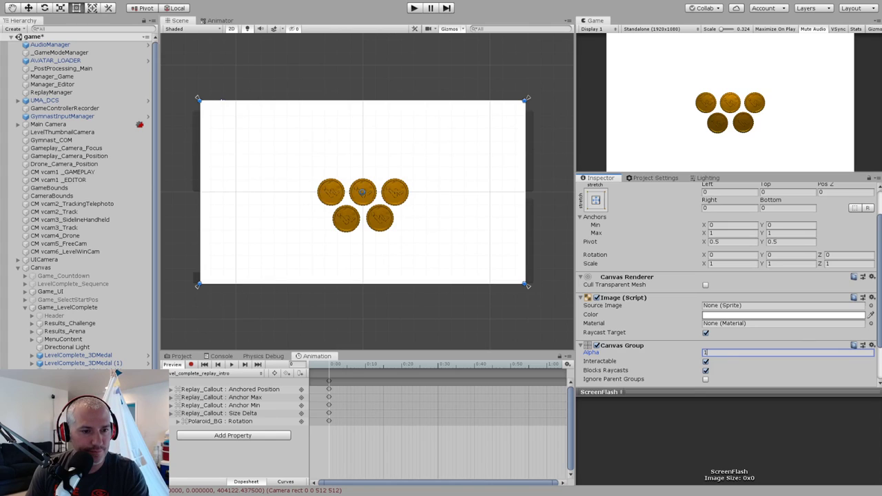
Start recording the Replay_Root clip and key ScreenFlash's Canvas Group at frame 0 as enabled with alpha 1.
{"action": "left_click", "coordinate": [55, 395]}
{"action": "left_click", "coordinate": [191, 365]}
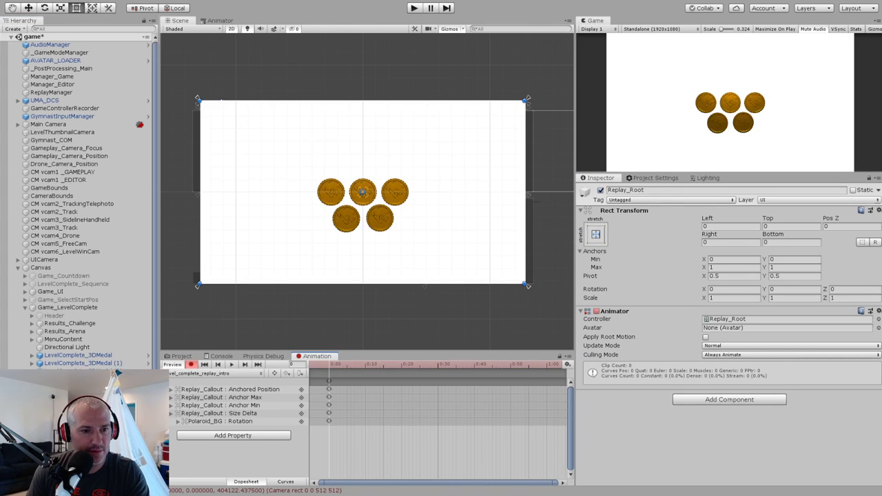
{"action": "left_click", "coordinate": [56, 411]}
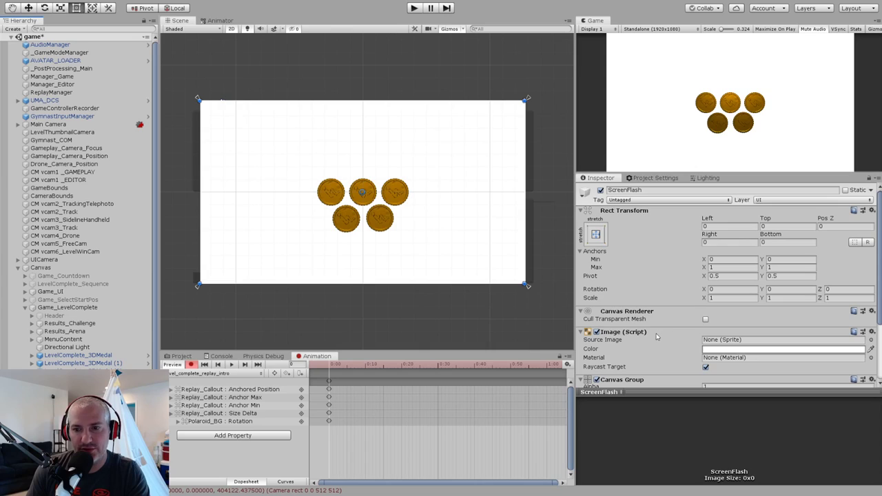
{"action": "scroll", "coordinate": [648, 340], "scroll_direction": "down", "scroll_amount": 3}
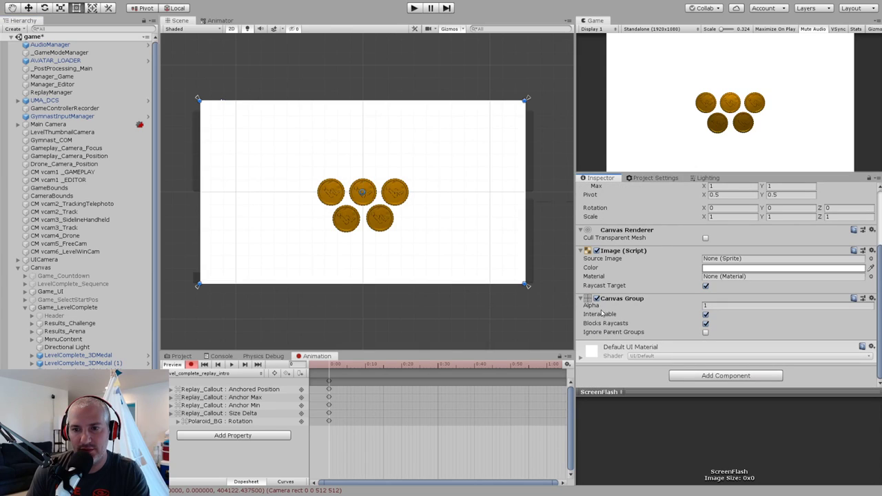
{"action": "left_click_drag", "start_coordinate": [599, 308], "coordinate": [600, 303]}
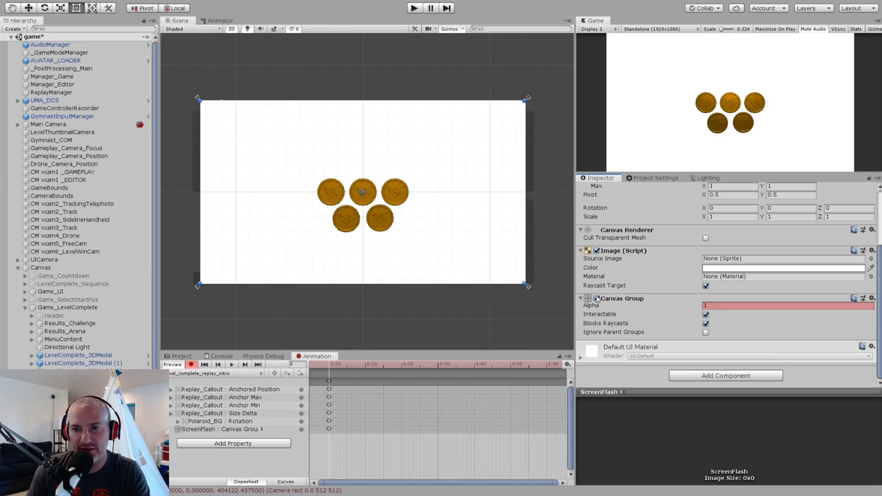
{"action": "left_click", "coordinate": [597, 298]}
Record an alpha of 0 for ScreenFlash's Canvas Group at frame 10.
{"action": "left_click_drag", "start_coordinate": [330, 368], "coordinate": [367, 373]}
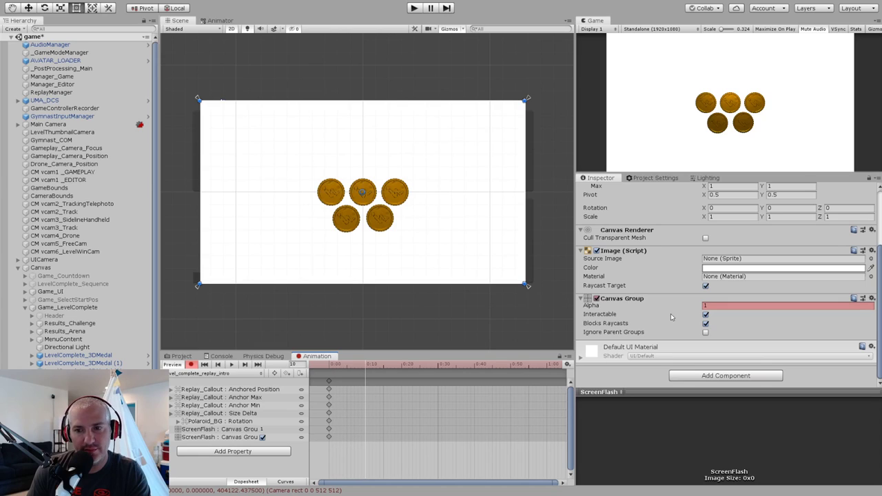
{"action": "left_click", "coordinate": [709, 305]}
{"action": "type", "text": "0"}
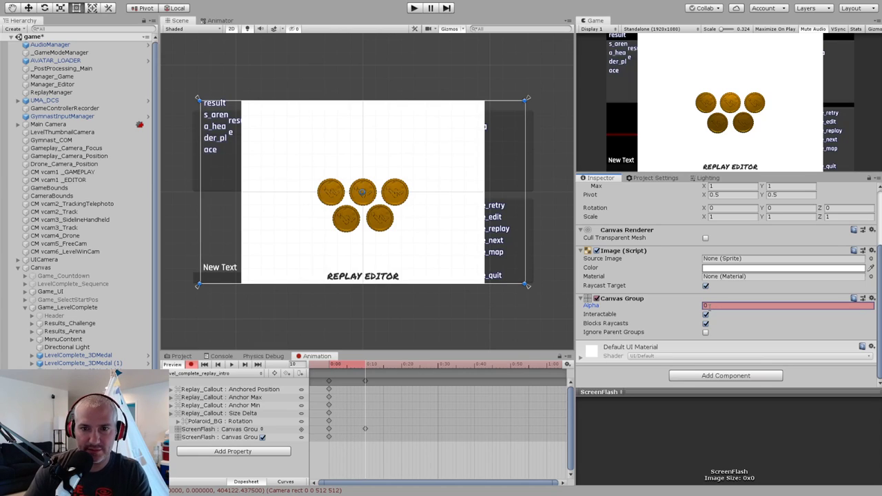
Copy the frame 0 keyframes of Replay_Callout's position, anchors and size and of Polaroid_BG's rotation to frame 20.
{"action": "left_click_drag", "start_coordinate": [336, 366], "coordinate": [402, 371]}
{"action": "left_click", "coordinate": [231, 364]}
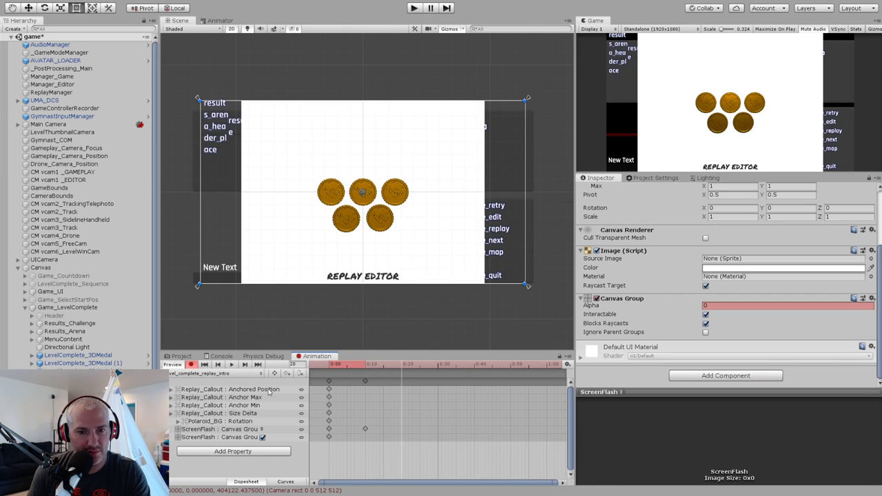
{"action": "left_click", "coordinate": [328, 390]}
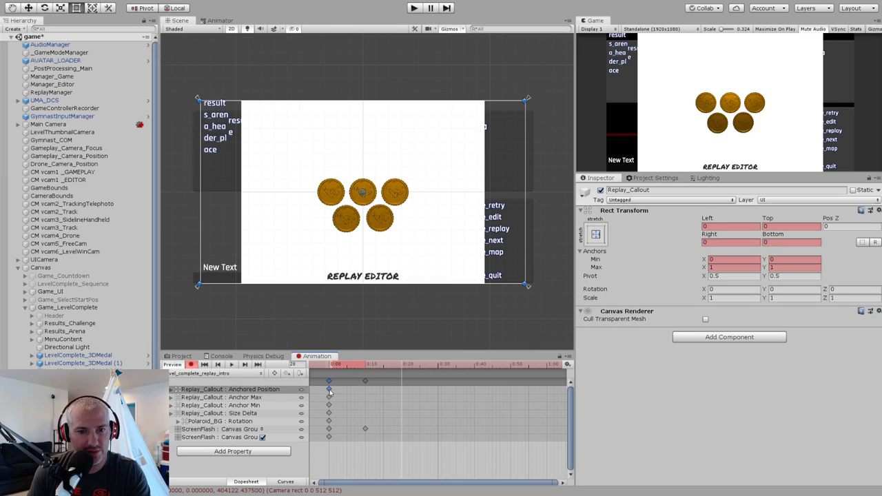
{"action": "left_click", "coordinate": [329, 398], "text": "shift"}
{"action": "left_click", "coordinate": [329, 406], "text": "shift"}
{"action": "left_click", "coordinate": [329, 413], "text": "shift"}
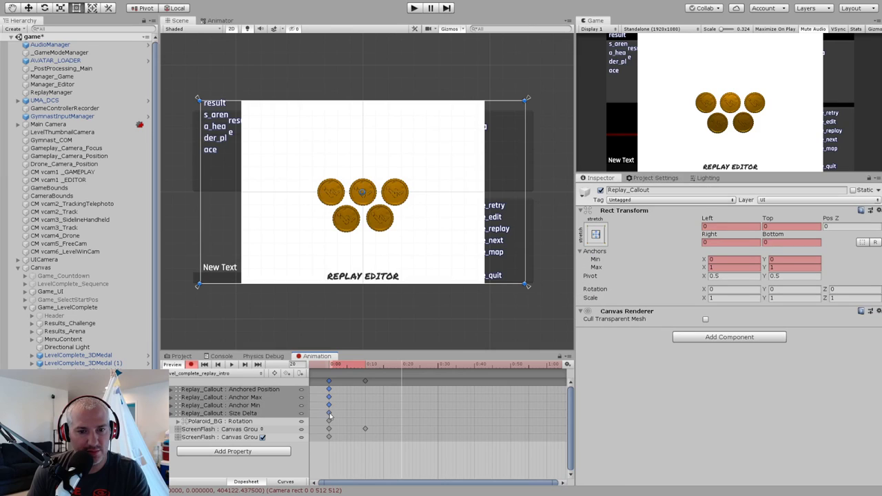
{"action": "left_click", "coordinate": [329, 421], "text": "shift"}
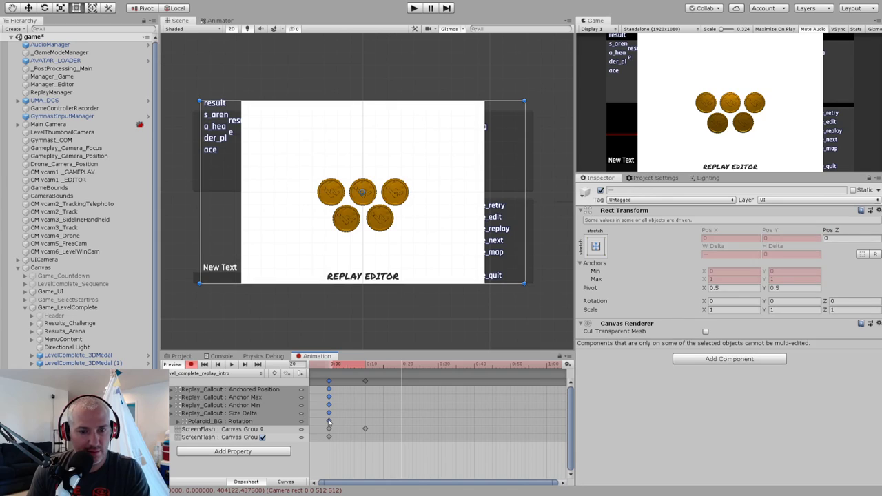
{"action": "key", "text": "ctrl+v"}
{"action": "left_click_drag", "start_coordinate": [334, 365], "coordinate": [404, 370]}
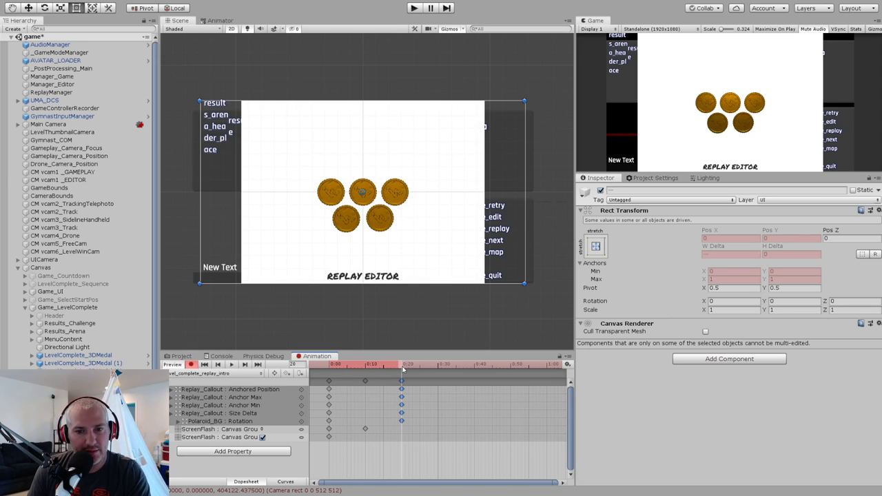
Key ScreenFlash's Image component as disabled at frame 10 and enabled at frame 0.
{"action": "left_click_drag", "start_coordinate": [403, 366], "coordinate": [474, 373]}
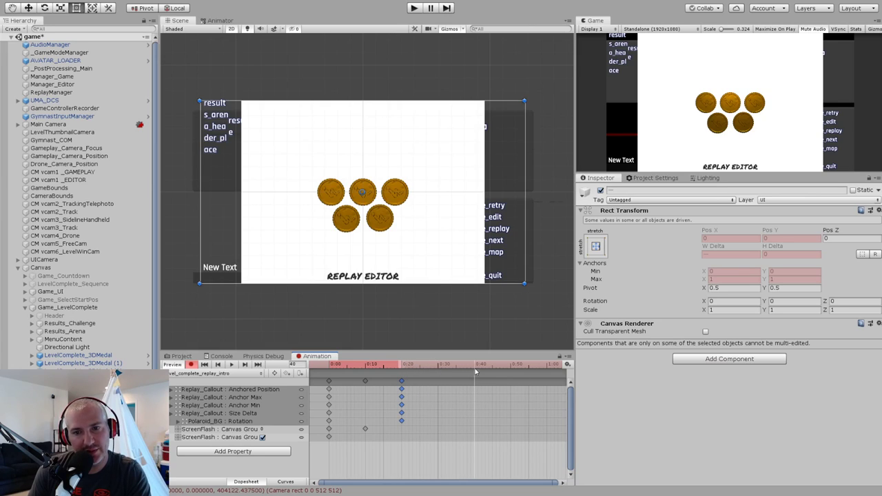
{"action": "left_click", "coordinate": [69, 395]}
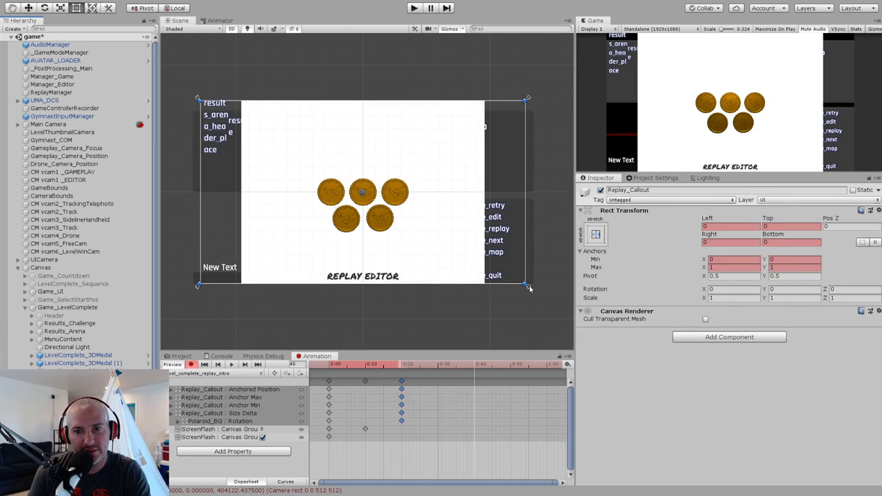
{"action": "left_click", "coordinate": [366, 365]}
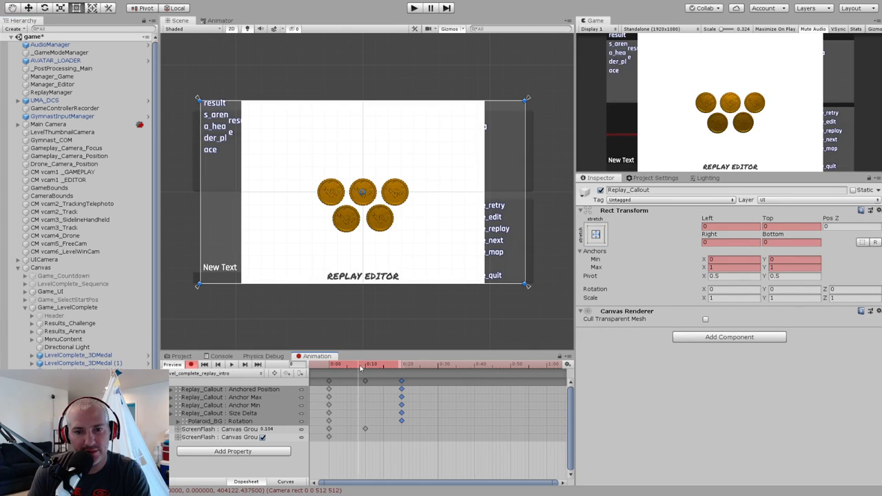
{"action": "left_click", "coordinate": [69, 403]}
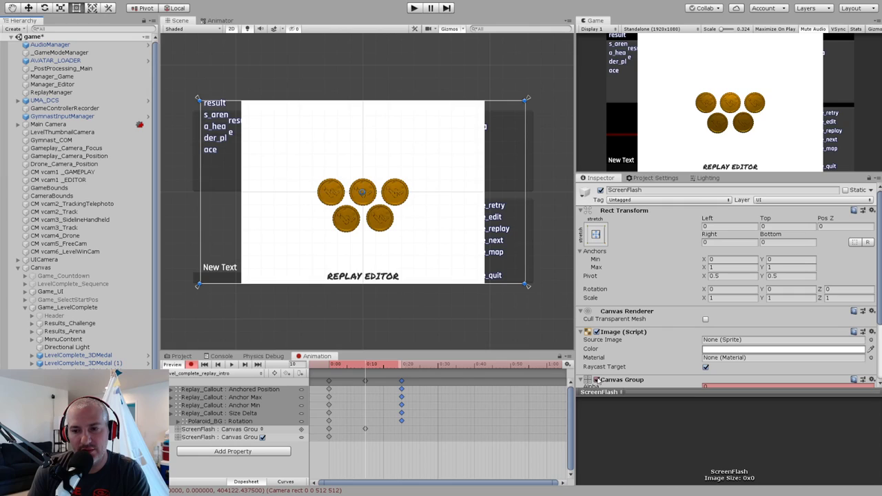
{"action": "left_click", "coordinate": [597, 332]}
{"action": "left_click_drag", "start_coordinate": [361, 370], "coordinate": [331, 367]}
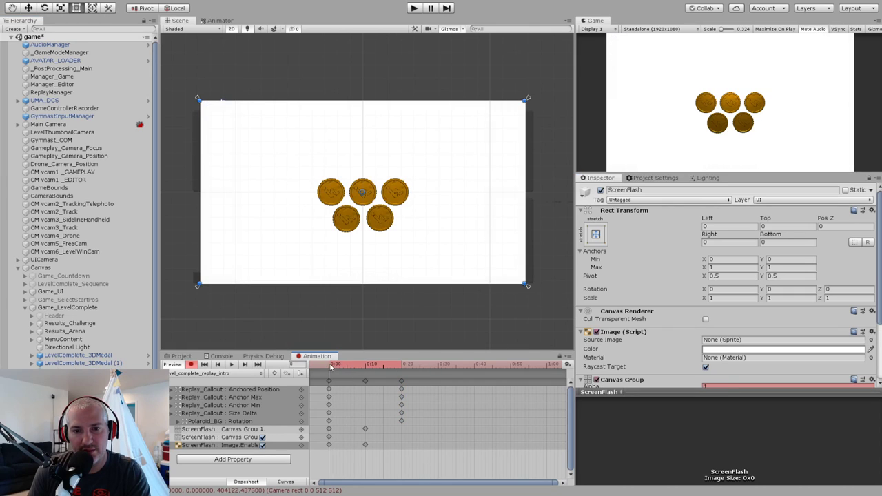
{"action": "left_click", "coordinate": [597, 332]}
{"action": "left_click", "coordinate": [597, 332]}
At frame 40, move Replay_Callout's anchors to about 0.17, 0.08 (min) and 0.57, 0.48 (max), undoing the accidental rotation.
{"action": "left_click_drag", "start_coordinate": [340, 370], "coordinate": [476, 378]}
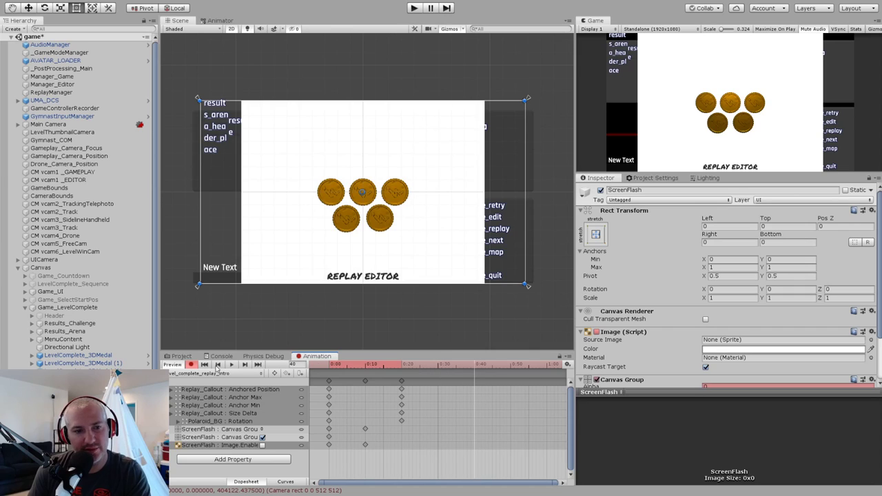
{"action": "left_click", "coordinate": [69, 395]}
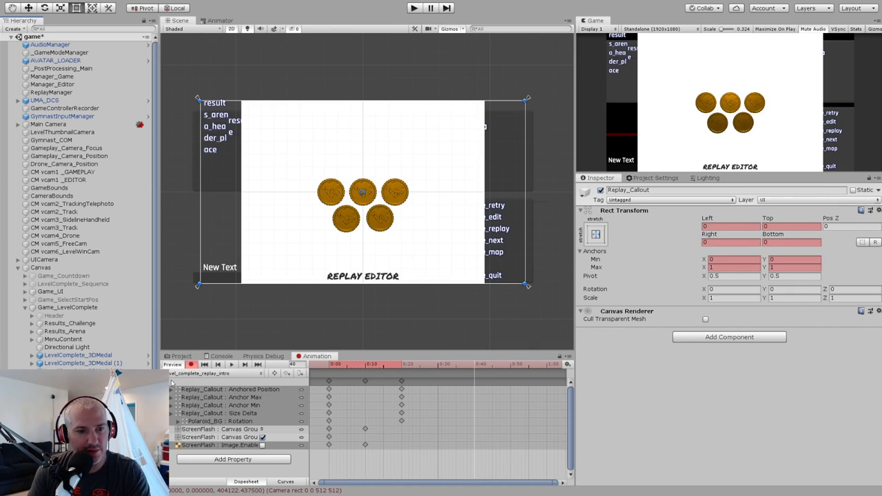
{"action": "left_click_drag", "start_coordinate": [530, 289], "coordinate": [386, 271]}
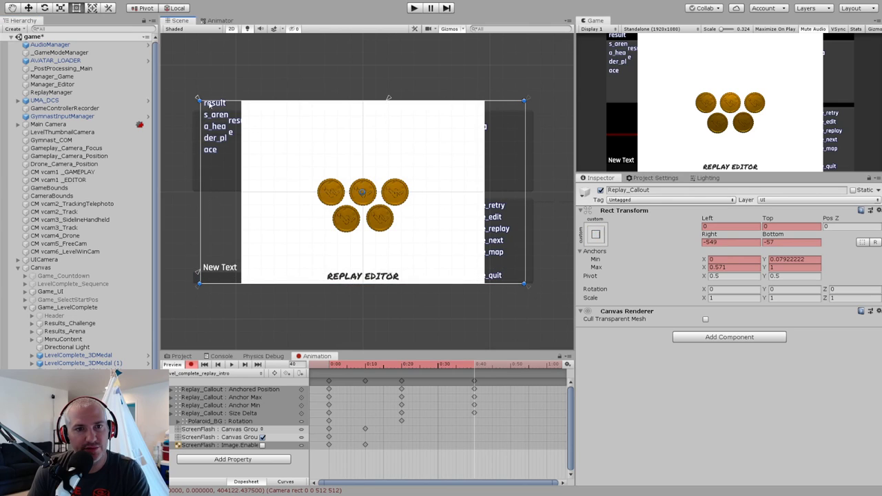
{"action": "left_click_drag", "start_coordinate": [198, 100], "coordinate": [219, 151]}
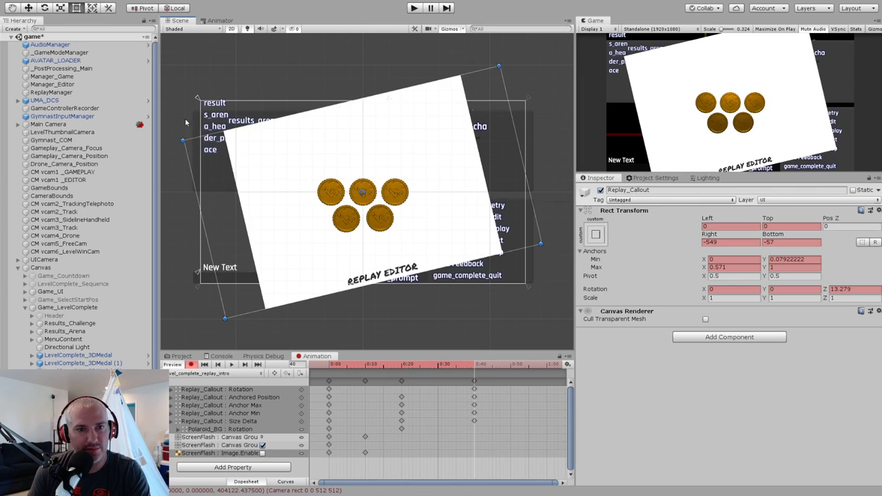
{"action": "left_click_drag", "start_coordinate": [199, 101], "coordinate": [255, 196]}
{"action": "key", "text": "ctrl+z"}
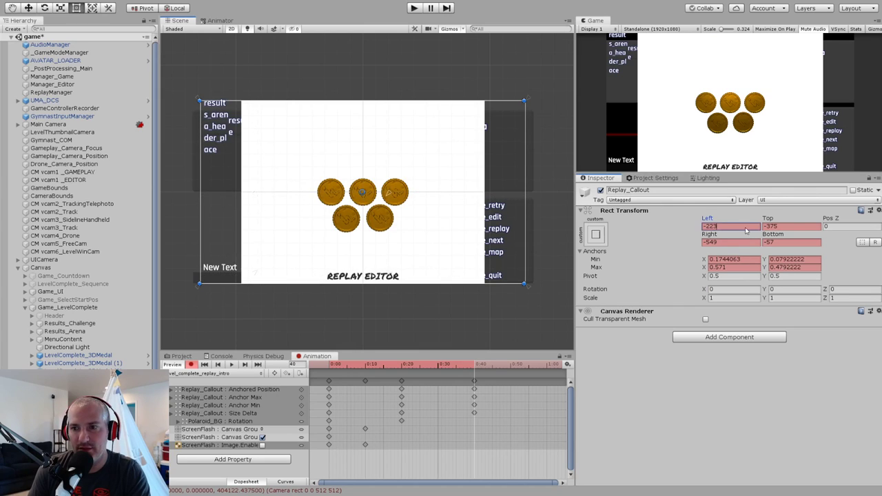
Set Replay_Callout's left, top, right and bottom offsets to 0 so it fills its anchors at frame 40.
{"action": "left_click", "coordinate": [746, 228]}
{"action": "type", "text": "0"}
{"action": "key", "text": "Tab"}
{"action": "type", "text": "0"}
{"action": "key", "text": "Tab"}
{"action": "key", "text": "Tab"}
{"action": "type", "text": "0"}
{"action": "key", "text": "Tab"}
{"action": "type", "text": "0"}
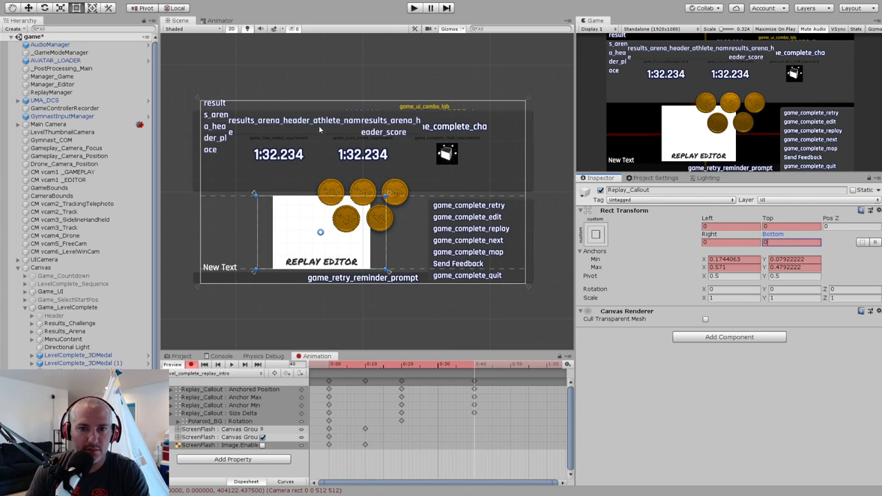
Refine Replay_Callout's frame 40 anchors to about 0.146, 0.083 (min) and 0.481, 0.489 (max).
{"action": "scroll", "coordinate": [308, 206], "scroll_direction": "up", "scroll_amount": 3}
{"action": "middle_click_drag", "start_coordinate": [310, 244], "coordinate": [301, 209]}
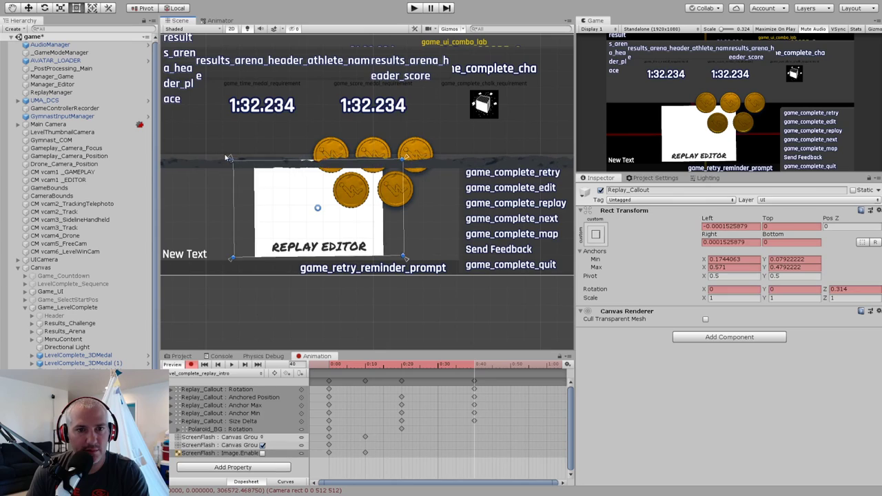
{"action": "left_click_drag", "start_coordinate": [232, 159], "coordinate": [219, 157]}
{"action": "left_click_drag", "start_coordinate": [406, 259], "coordinate": [368, 260]}
{"action": "middle_click_drag", "start_coordinate": [336, 242], "coordinate": [358, 232]}
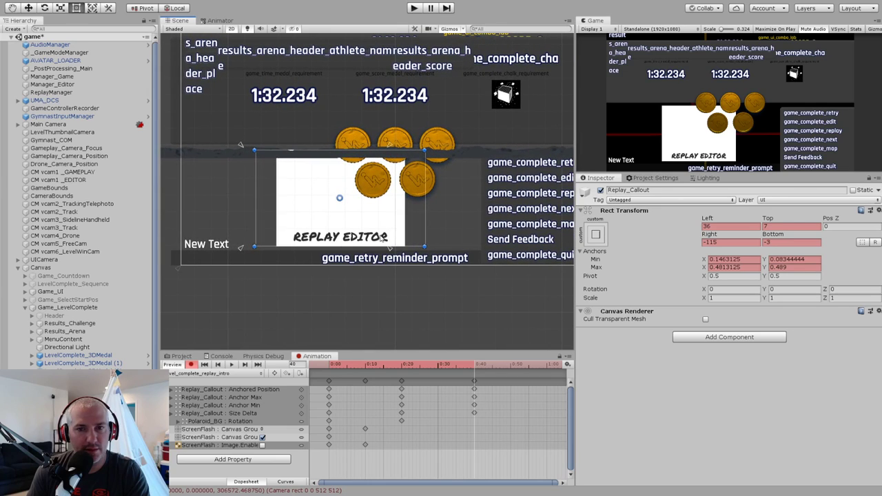
Reset Replay_Callout's four edge offsets to 0 to fit the adjusted anchors at frame 40.
{"action": "left_click", "coordinate": [726, 226]}
{"action": "type", "text": "0"}
{"action": "key", "text": "Tab"}
{"action": "type", "text": "0"}
{"action": "key", "text": "Tab"}
{"action": "key", "text": "Tab"}
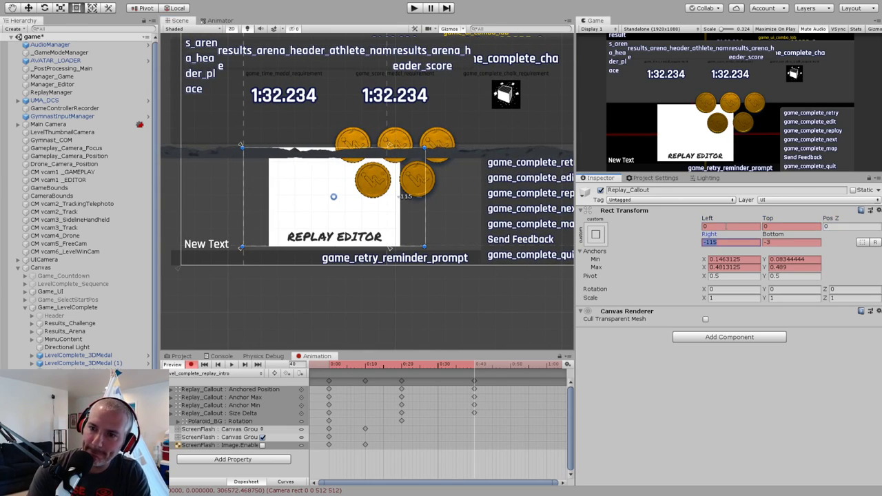
{"action": "type", "text": "0"}
{"action": "key", "text": "Tab"}
{"action": "type", "text": "0"}
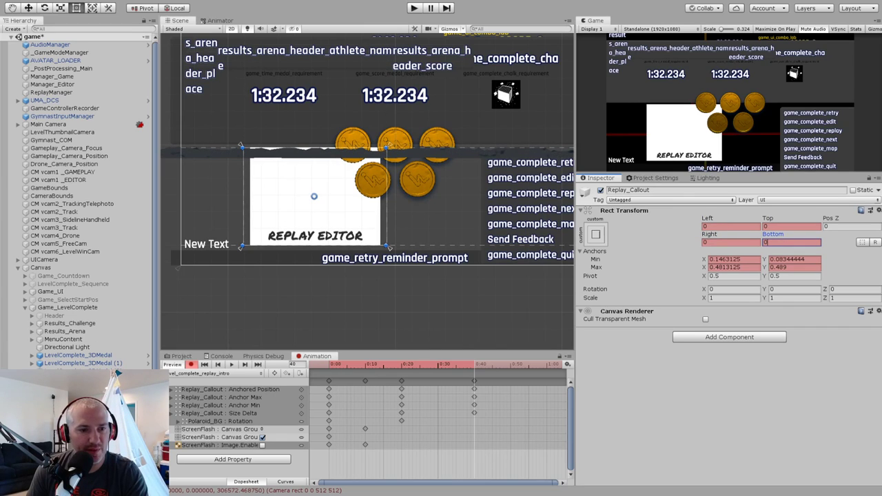
Record a Z rotation of 5.51 for Polaroid_BG at frame 40.
{"action": "left_click", "coordinate": [69, 404]}
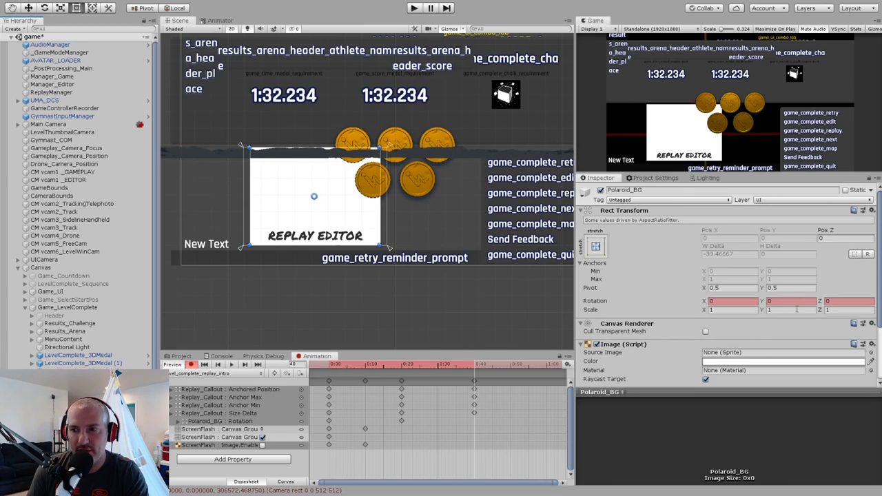
{"action": "left_click_drag", "start_coordinate": [822, 303], "coordinate": [881, 305]}
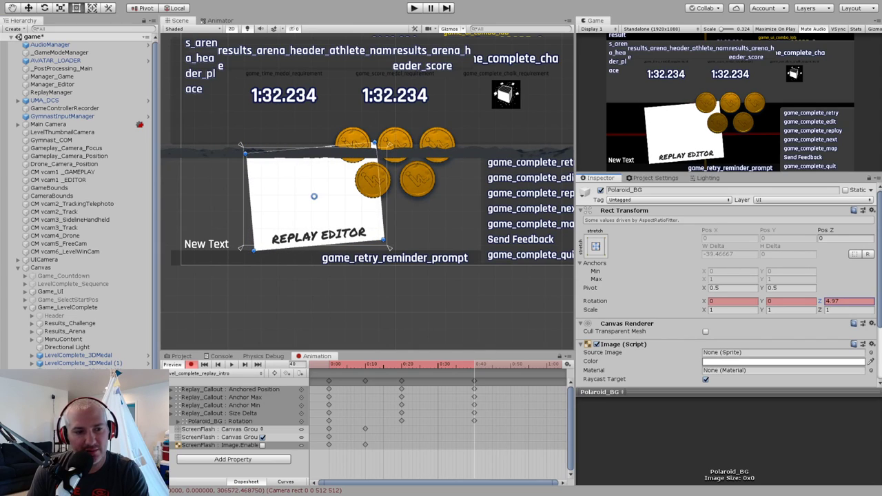
{"action": "left_click_drag", "start_coordinate": [881, 305], "coordinate": [881, 305]}
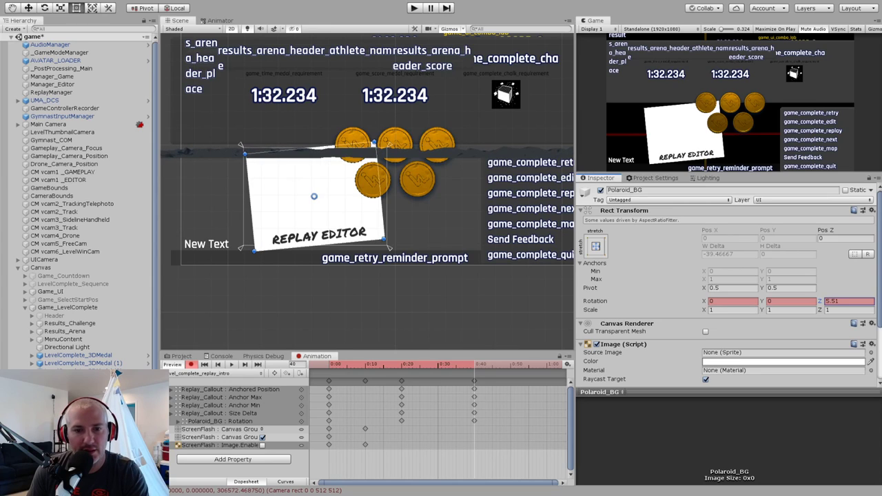
Play the replay intro clip from the start to check the flash and the polaroid's shrink timing.
{"action": "left_click_drag", "start_coordinate": [335, 365], "coordinate": [243, 369]}
{"action": "left_click", "coordinate": [233, 365]}
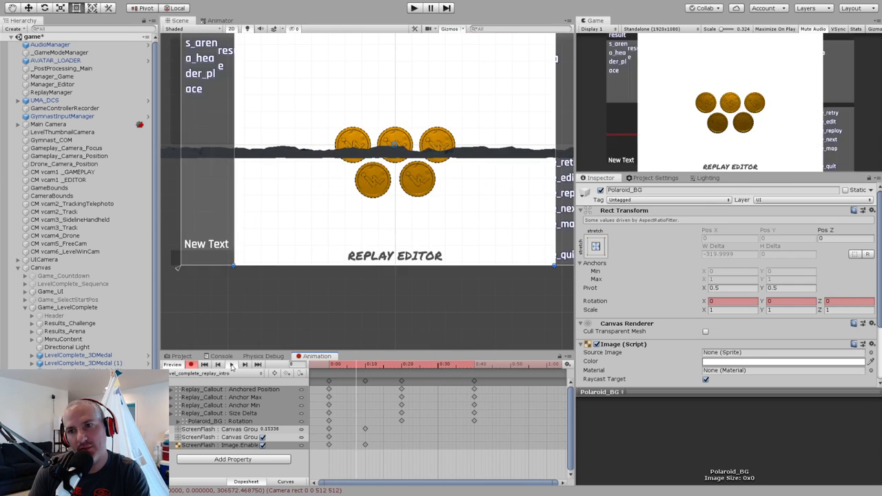
{"action": "left_click", "coordinate": [232, 365]}
{"action": "left_click_drag", "start_coordinate": [372, 370], "coordinate": [277, 372]}
{"action": "left_click", "coordinate": [233, 365]}
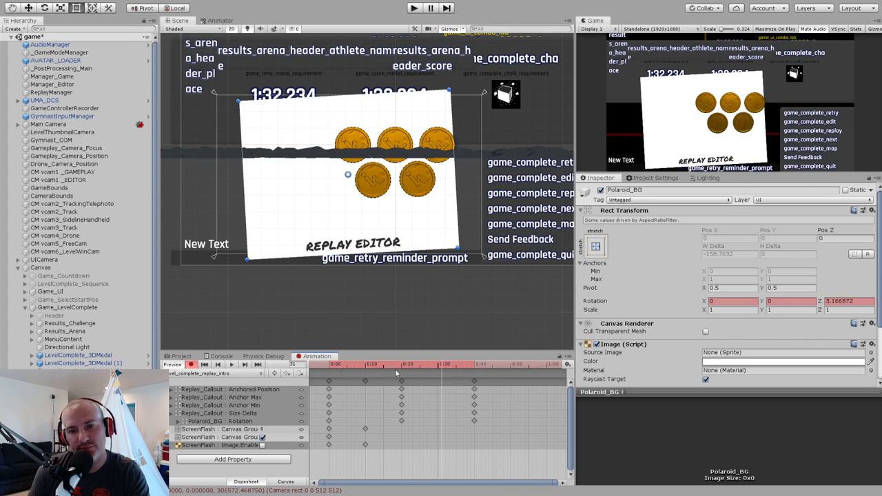
Shift the Replay_Callout and Polaroid_BG keyframes at frames 20 and 40 to frames 15 and 35, and replay the clip.
{"action": "left_click_drag", "start_coordinate": [393, 384], "coordinate": [500, 385]}
{"action": "left_click_drag", "start_coordinate": [413, 385], "coordinate": [394, 385]}
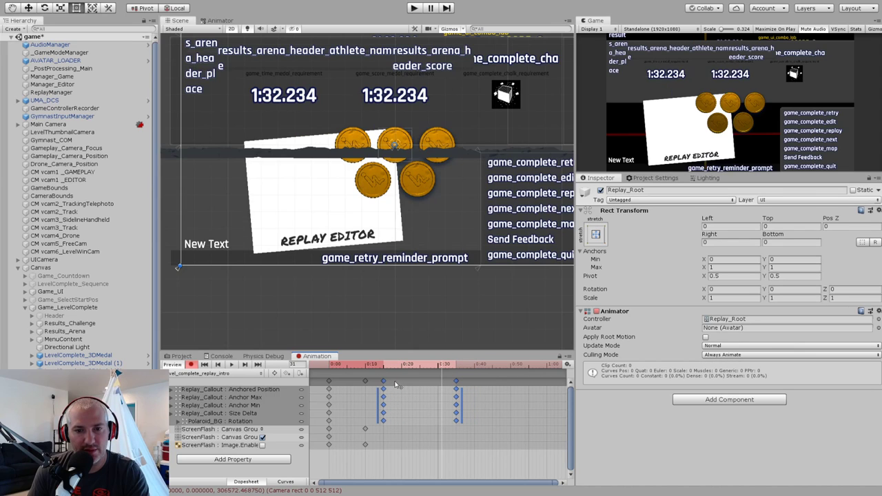
{"action": "left_click_drag", "start_coordinate": [338, 365], "coordinate": [238, 370]}
{"action": "left_click", "coordinate": [232, 365]}
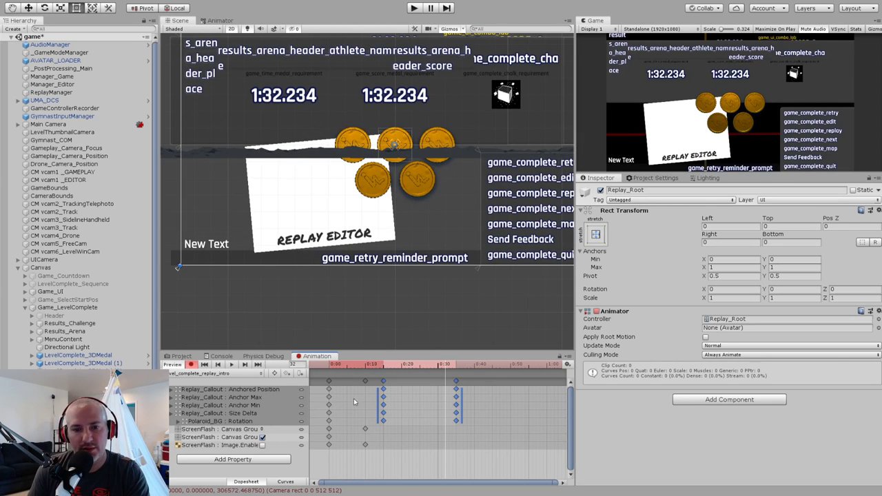
Move ScreenFlash's alpha and Image keyframes from frame 10 to frame 20, and preview the clip from the start.
{"action": "left_click", "coordinate": [371, 443]}
{"action": "left_click_drag", "start_coordinate": [365, 381], "coordinate": [402, 383]}
{"action": "left_click_drag", "start_coordinate": [338, 368], "coordinate": [313, 368]}
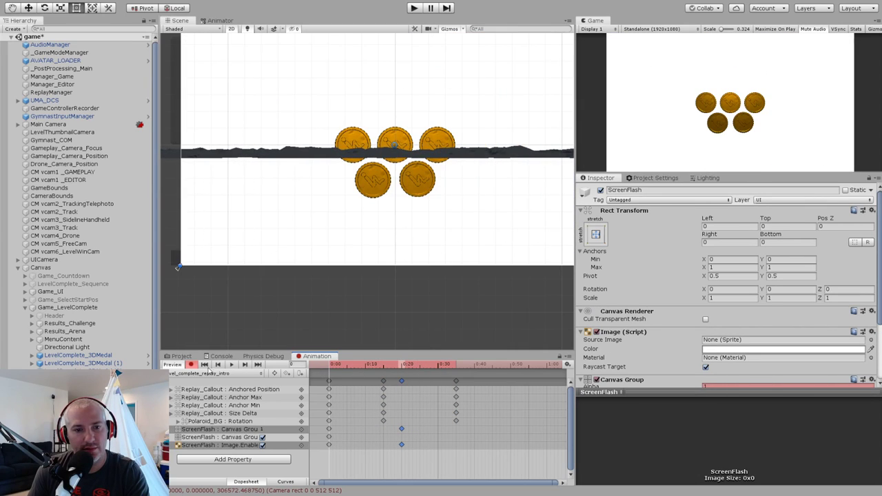
{"action": "left_click", "coordinate": [233, 368]}
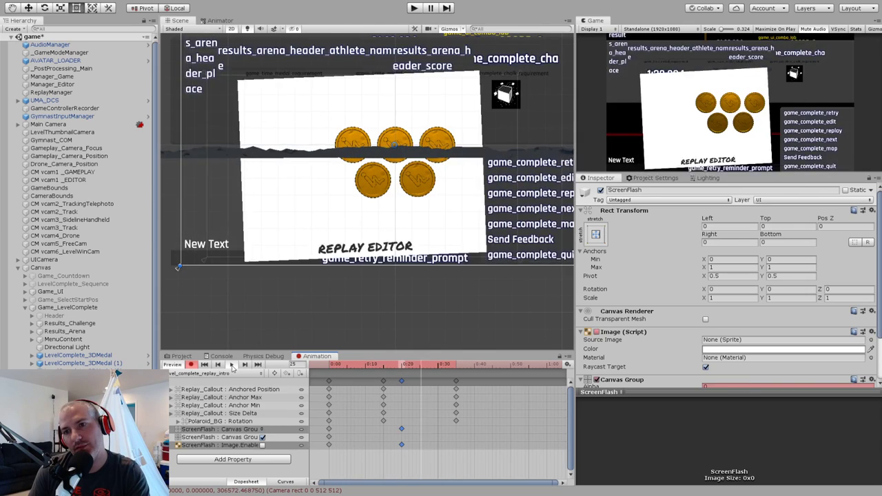
Copy the Replay_Callout and Polaroid_BG keyframes at frame 35 and paste them at about frame 48.
{"action": "left_click_drag", "start_coordinate": [386, 367], "coordinate": [457, 374]}
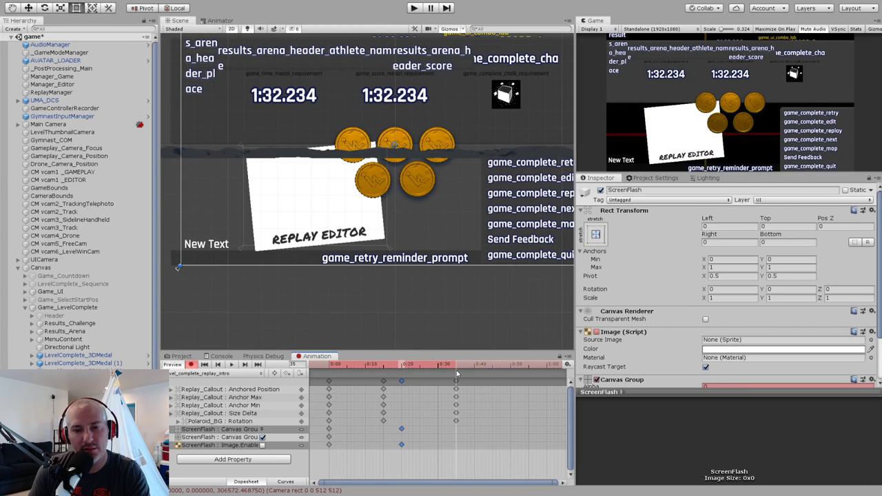
{"action": "left_click", "coordinate": [456, 380]}
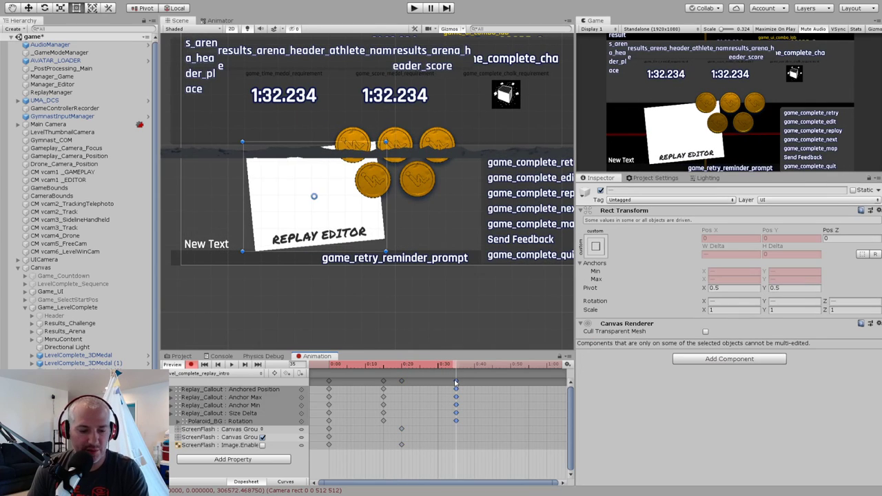
{"action": "mouse_move", "coordinate": [479, 365]}
{"action": "left_mouse_down"}
{"action": "mouse_move", "coordinate": [504, 372]}
{"action": "mouse_move", "coordinate": [479, 367]}
{"action": "left_mouse_up"}
{"action": "key", "text": "ctrl+v"}
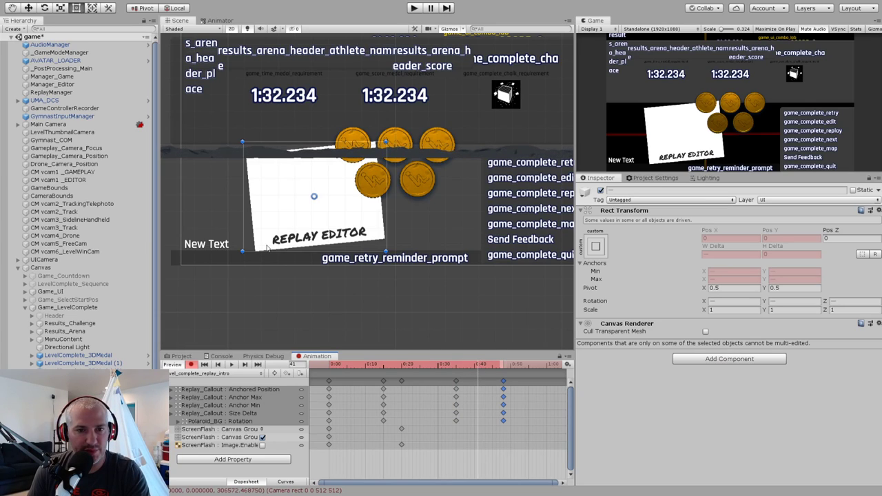
Record Left, Top, Right and Bottom offsets of -15 for Replay_Callout at frame 41.
{"action": "left_click", "coordinate": [77, 395]}
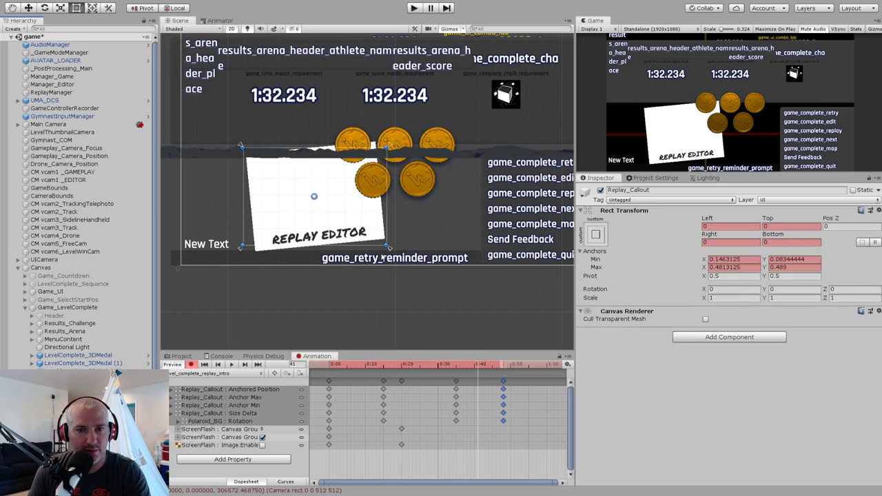
{"action": "left_click", "coordinate": [713, 226]}
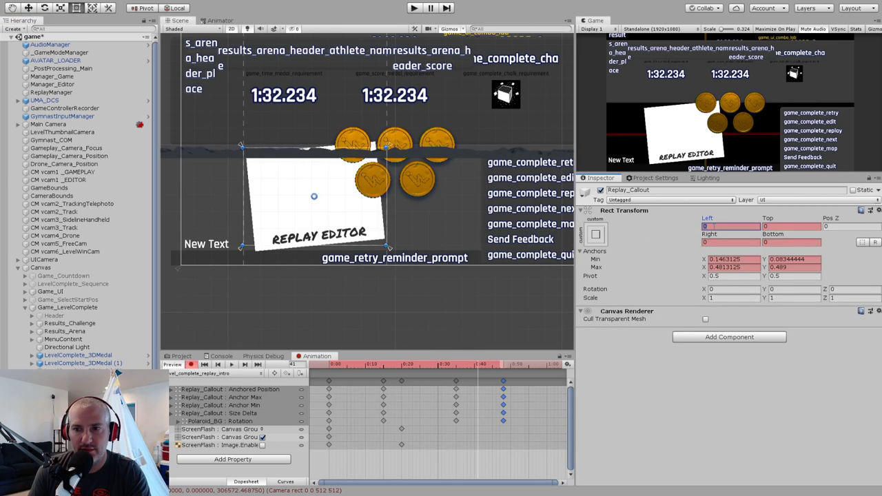
{"action": "type", "text": "-"}
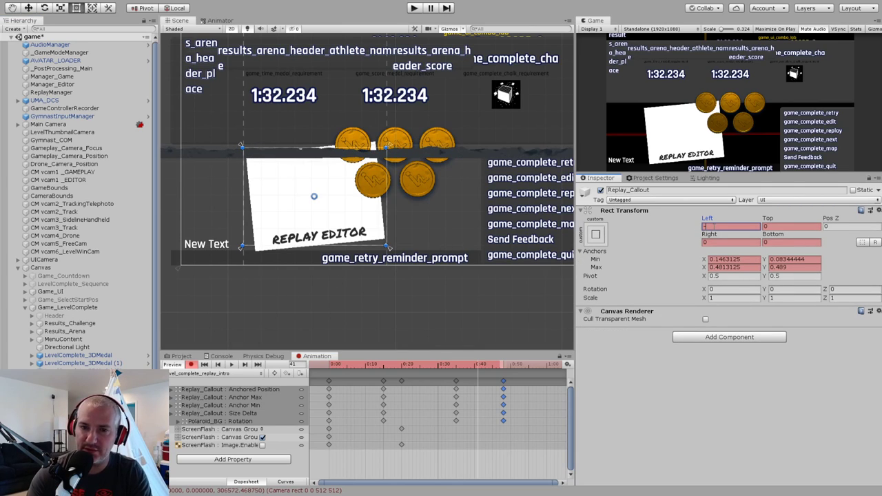
{"action": "type", "text": "15"}
{"action": "key", "text": "Tab"}
{"action": "type", "text": "-15"}
{"action": "key", "text": "Tab"}
{"action": "key", "text": "Tab"}
{"action": "type", "text": "-15"}
{"action": "key", "text": "Tab"}
{"action": "type", "text": "-15"}
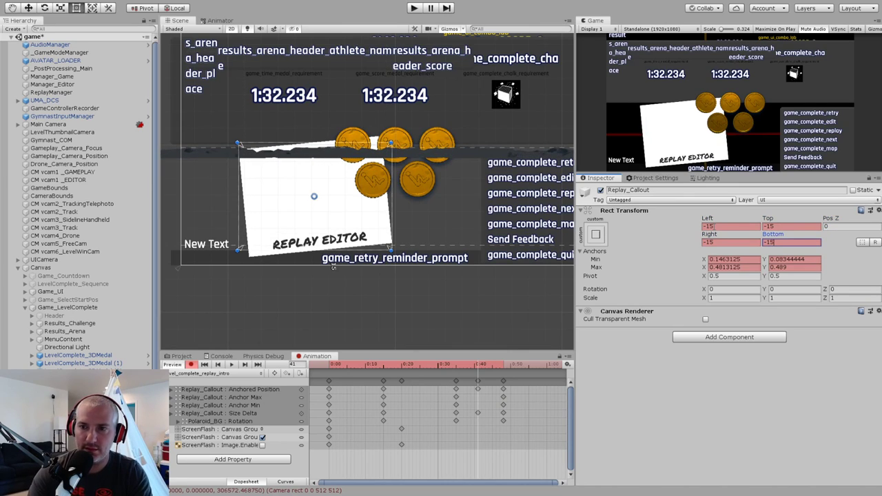
Scrub back and play the replay intro clip to check the polaroid's size bump as it settles.
{"action": "left_click", "coordinate": [452, 365]}
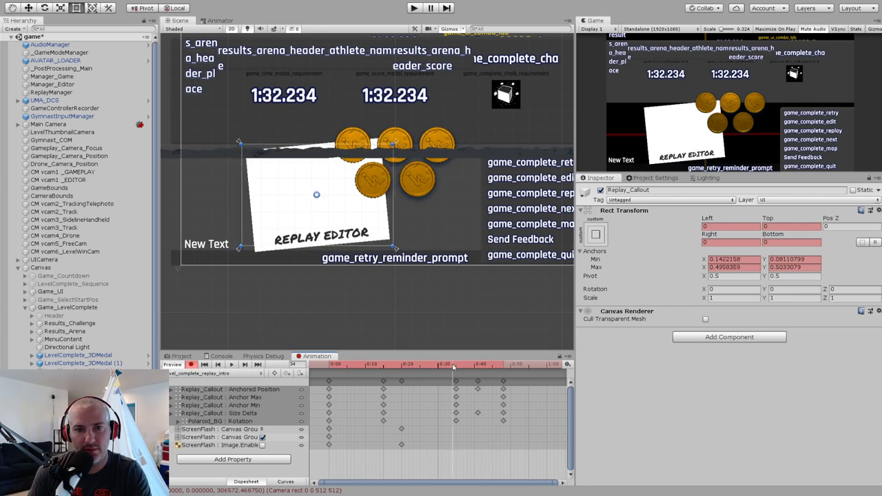
{"action": "left_click", "coordinate": [417, 366]}
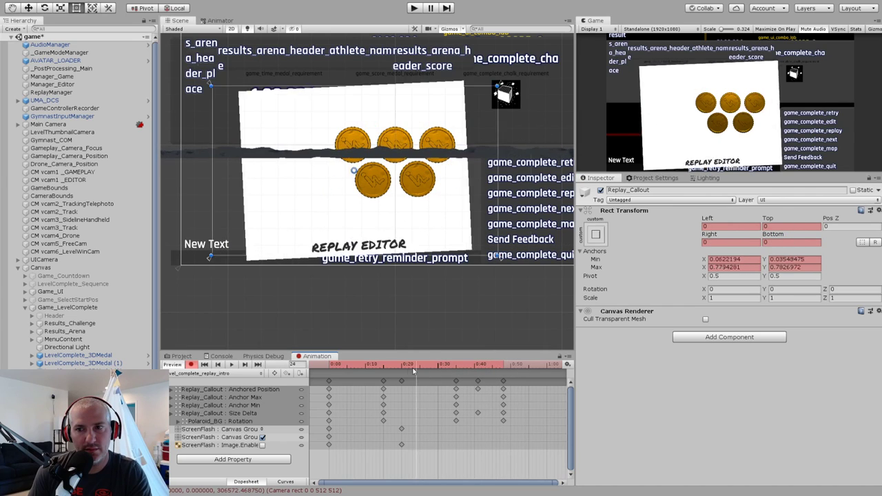
{"action": "left_click", "coordinate": [372, 365]}
{"action": "left_click", "coordinate": [231, 364]}
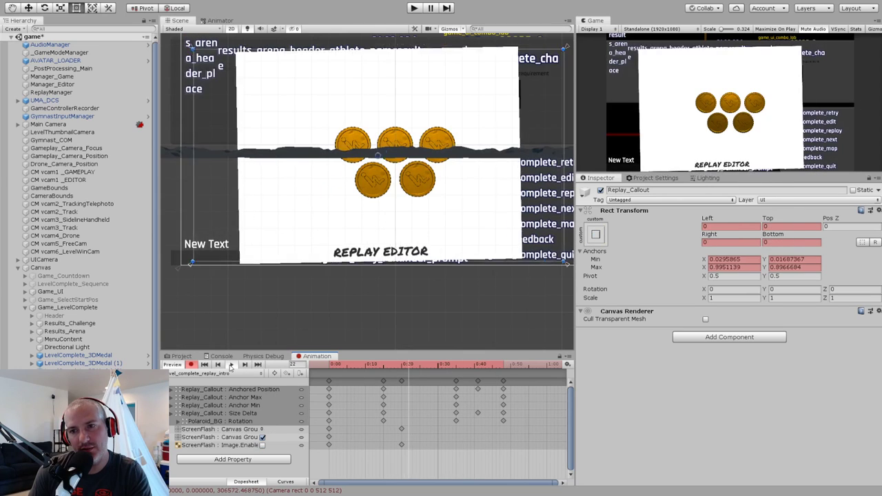
{"action": "left_click", "coordinate": [231, 365]}
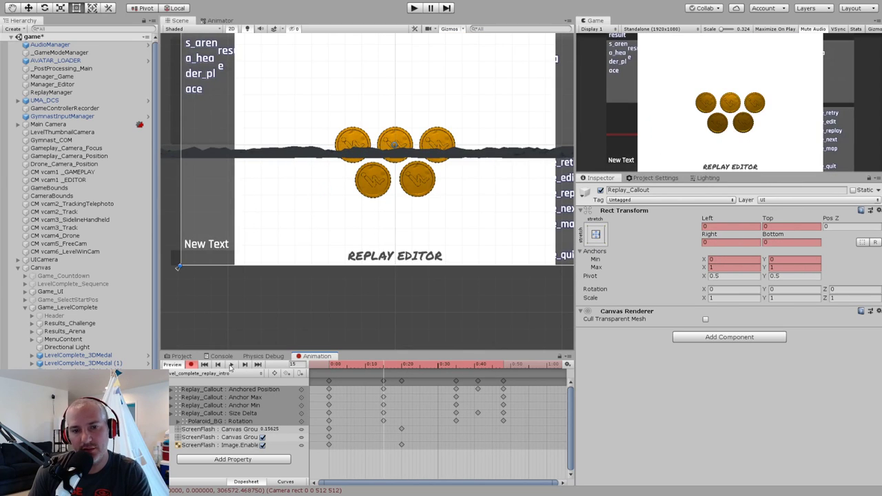
Display Replay_Callout's Size Delta curves and make the tangents linear at frame 35 and at the last keyframe.
{"action": "left_click", "coordinate": [228, 413]}
{"action": "left_click", "coordinate": [286, 481]}
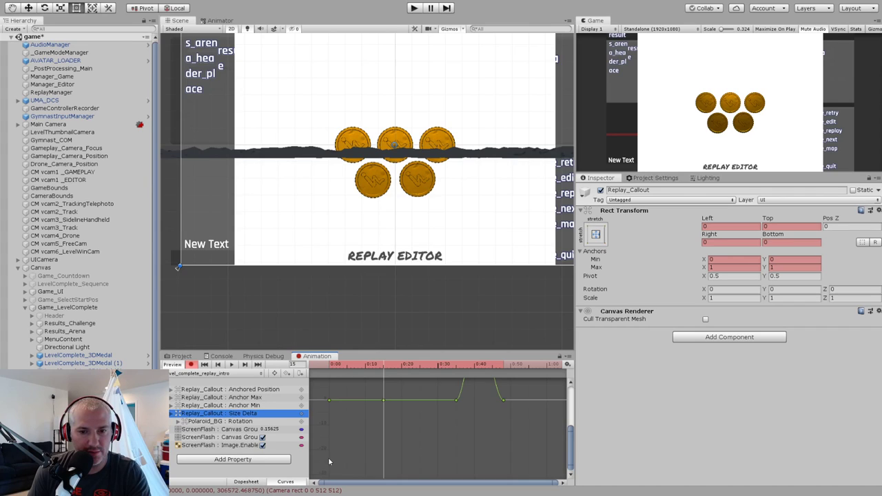
{"action": "left_click", "coordinate": [423, 435]}
{"action": "key", "text": "f"}
{"action": "left_click_drag", "start_coordinate": [340, 367], "coordinate": [543, 373]}
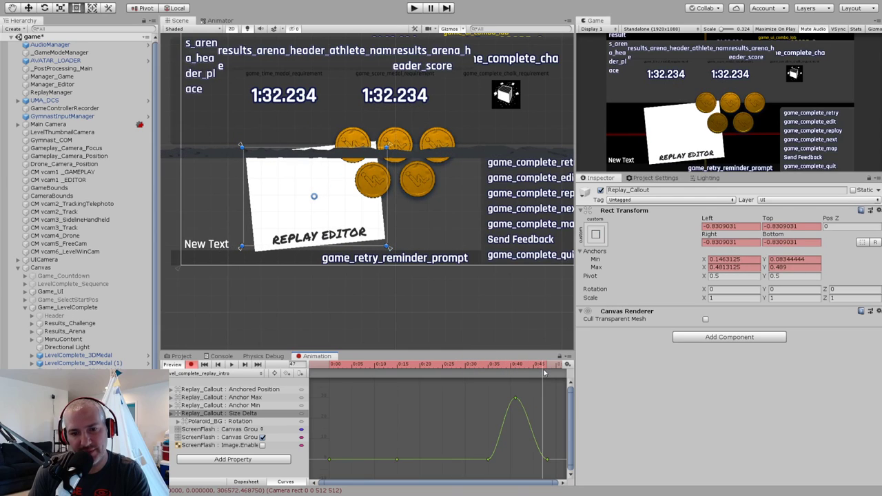
{"action": "left_click", "coordinate": [171, 413]}
{"action": "left_click_drag", "start_coordinate": [463, 443], "coordinate": [514, 457]}
{"action": "key", "text": "ctrl+z"}
{"action": "left_click_drag", "start_coordinate": [470, 436], "coordinate": [551, 472]}
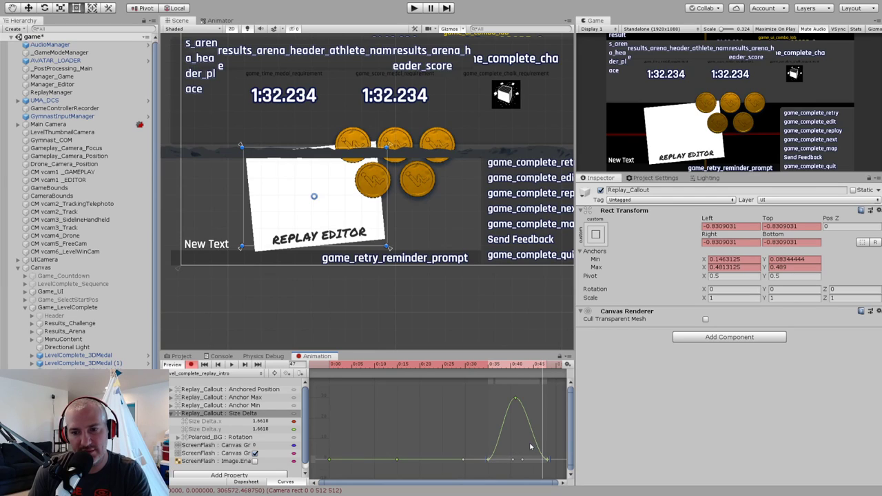
{"action": "left_click", "coordinate": [570, 462]}
{"action": "left_click", "coordinate": [478, 435]}
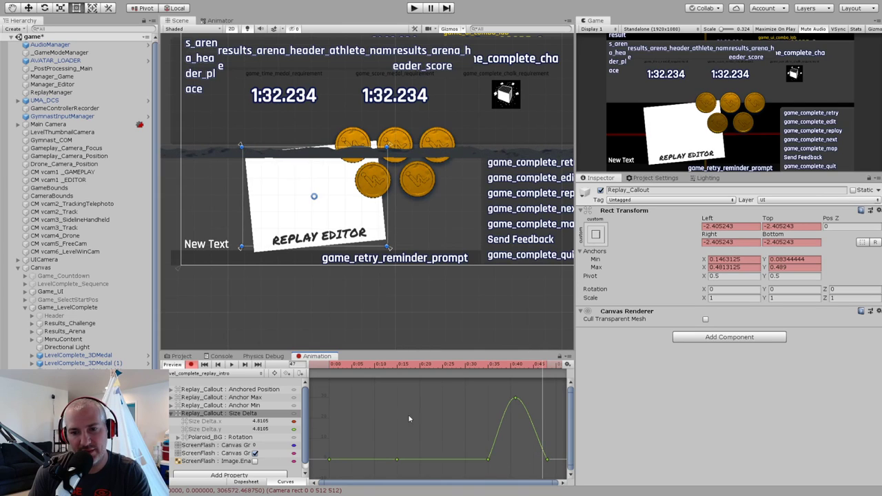
Steepen the outgoing tangents of the Size Delta x and y curves at frame 35 for a faster size bump.
{"action": "left_click_drag", "start_coordinate": [463, 367], "coordinate": [494, 367]}
{"action": "left_click_drag", "start_coordinate": [472, 422], "coordinate": [502, 470]}
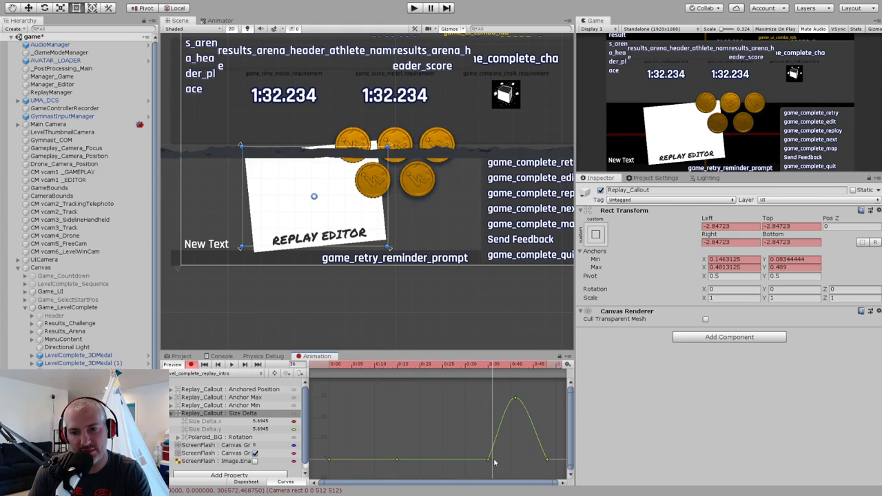
{"action": "left_click", "coordinate": [507, 452]}
{"action": "left_click_drag", "start_coordinate": [474, 446], "coordinate": [498, 473]}
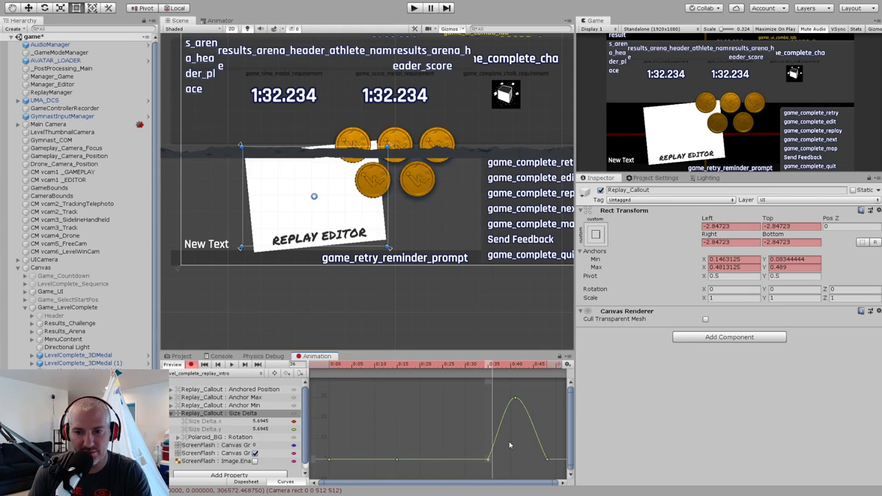
{"action": "left_click_drag", "start_coordinate": [499, 436], "coordinate": [530, 448]}
Steepen the incoming tangent of the last Size Delta keyframe and play the clip to check the bump.
{"action": "left_click", "coordinate": [547, 459]}
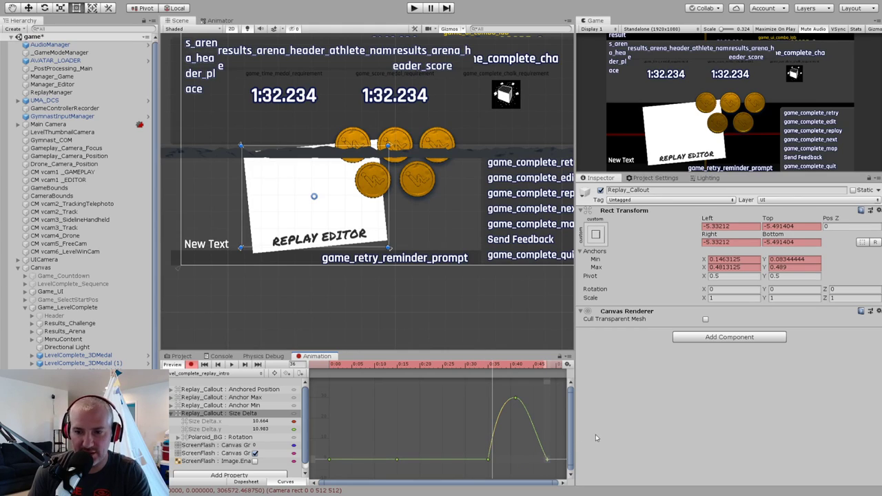
{"action": "key", "text": "ctrl+z"}
{"action": "left_click_drag", "start_coordinate": [536, 438], "coordinate": [543, 439]}
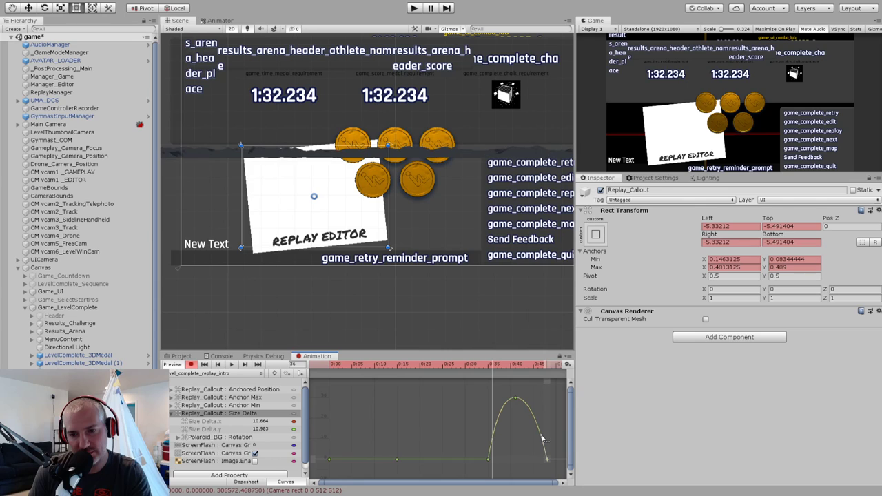
{"action": "left_click", "coordinate": [217, 365]}
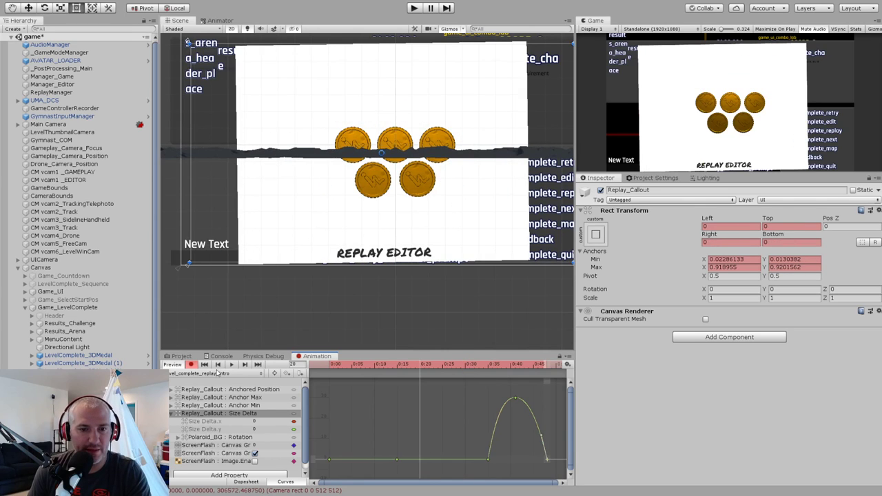
{"action": "left_click", "coordinate": [231, 365]}
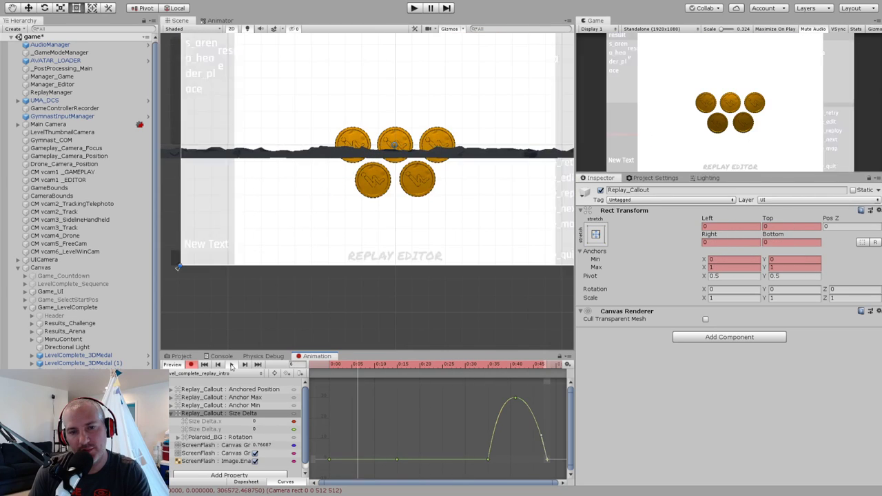
Examine the Anchored Position, Anchor Max and Anchor Min curves of Replay_Callout, and scrub back to the flash.
{"action": "left_click", "coordinate": [241, 390]}
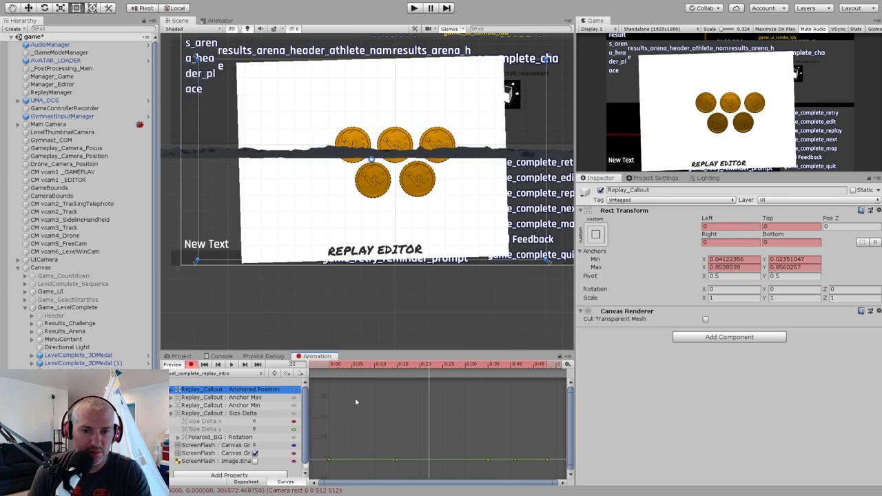
{"action": "left_click", "coordinate": [235, 399]}
{"action": "left_click", "coordinate": [365, 404]}
{"action": "key", "text": "f"}
{"action": "left_click", "coordinate": [262, 405]}
{"action": "left_click", "coordinate": [372, 410]}
{"action": "key", "text": "f"}
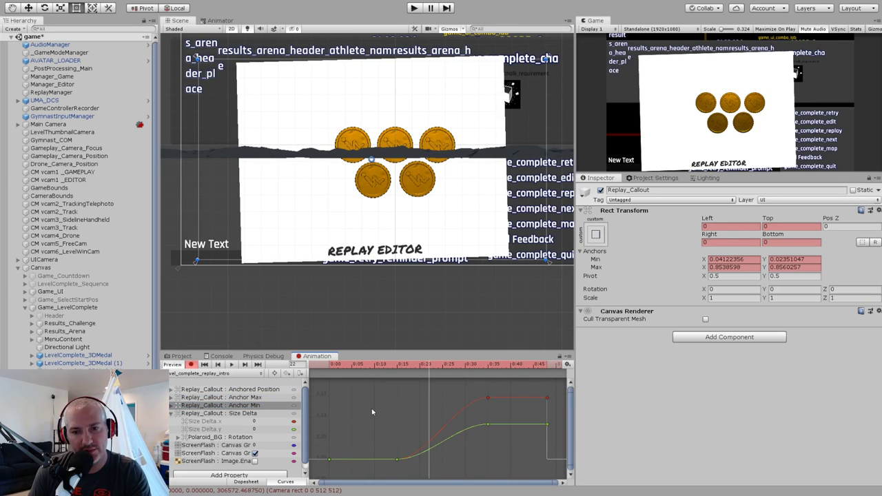
{"action": "mouse_move", "coordinate": [375, 365]}
{"action": "left_mouse_down"}
{"action": "mouse_move", "coordinate": [535, 377]}
{"action": "mouse_move", "coordinate": [375, 377]}
{"action": "left_mouse_up"}
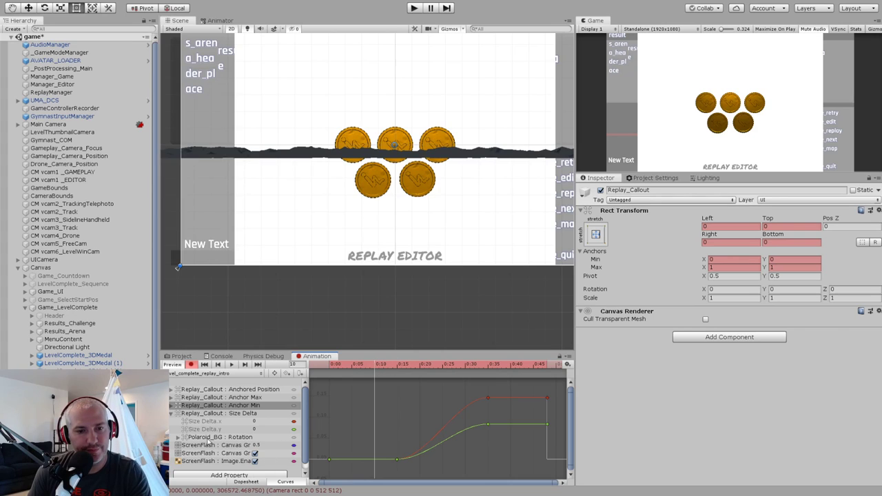
Turn off keyframe recording and scrub through the whole replay intro clip to review the motion.
{"action": "left_click", "coordinate": [191, 365]}
{"action": "left_click_drag", "start_coordinate": [334, 366], "coordinate": [533, 365]}
{"action": "scroll", "coordinate": [466, 402], "scroll_direction": "down", "scroll_amount": 5}
{"action": "scroll", "coordinate": [464, 401], "scroll_direction": "down", "scroll_amount": 3}
{"action": "left_click_drag", "start_coordinate": [464, 366], "coordinate": [378, 367]}
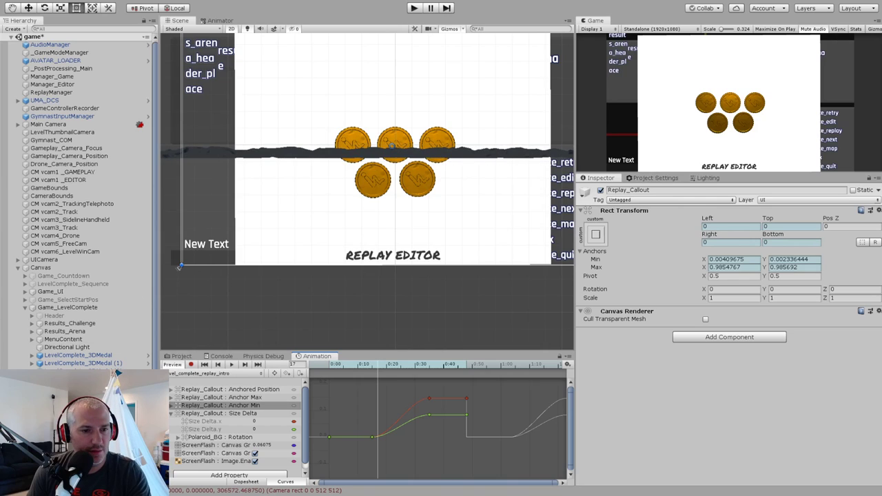
Open Replay_Root's animator controller and move the level_complete_replay_intro state beside Entry.
{"action": "left_click", "coordinate": [178, 267]}
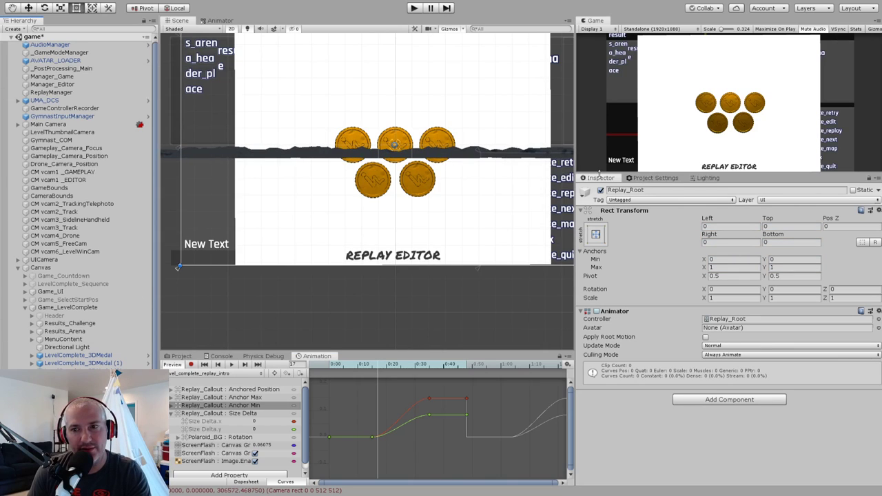
{"action": "left_click", "coordinate": [220, 20]}
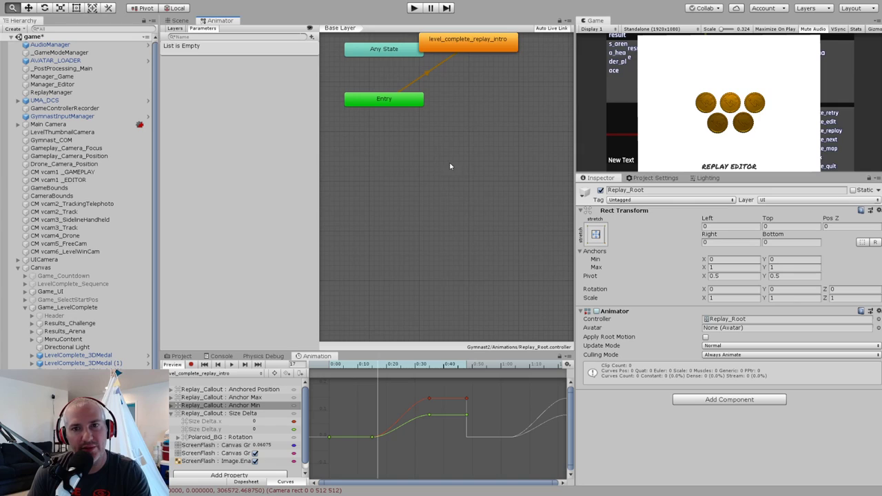
{"action": "left_click_drag", "start_coordinate": [429, 145], "coordinate": [469, 186]}
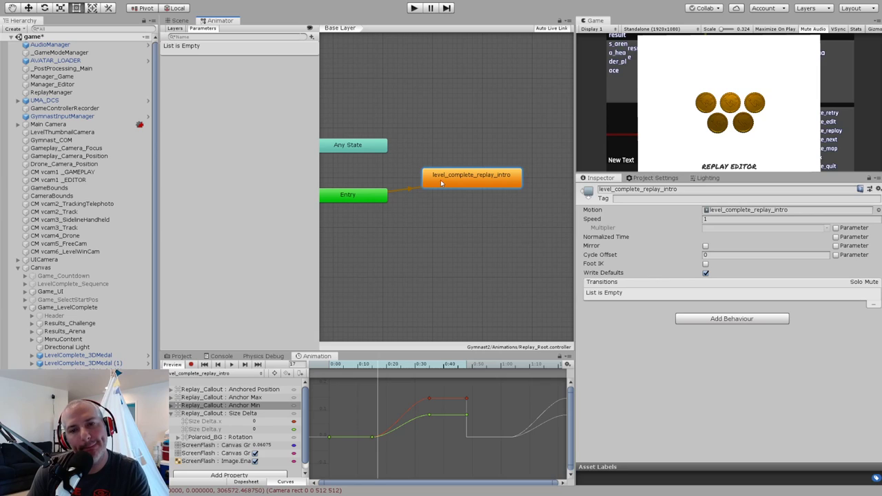
{"action": "left_click_drag", "start_coordinate": [439, 182], "coordinate": [452, 194]}
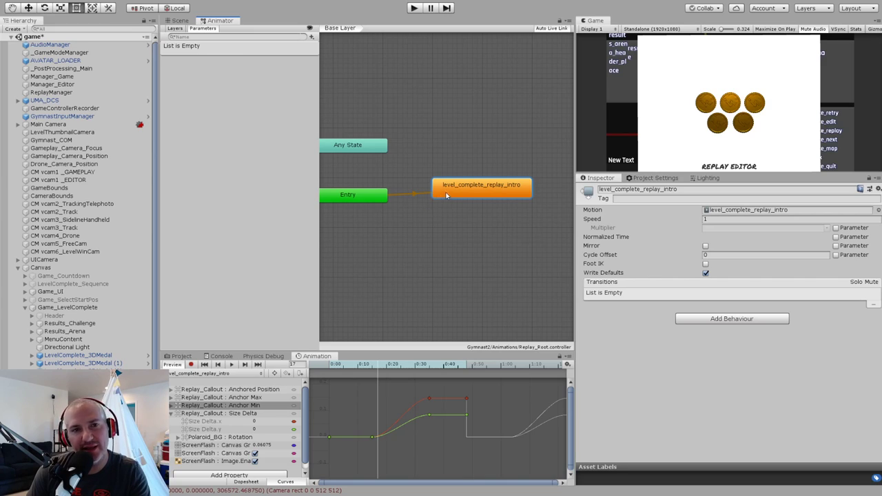
Return to the scene view and create a new animation clip named level_complete_replay_idle for Replay_Root.
{"action": "left_click", "coordinate": [185, 21]}
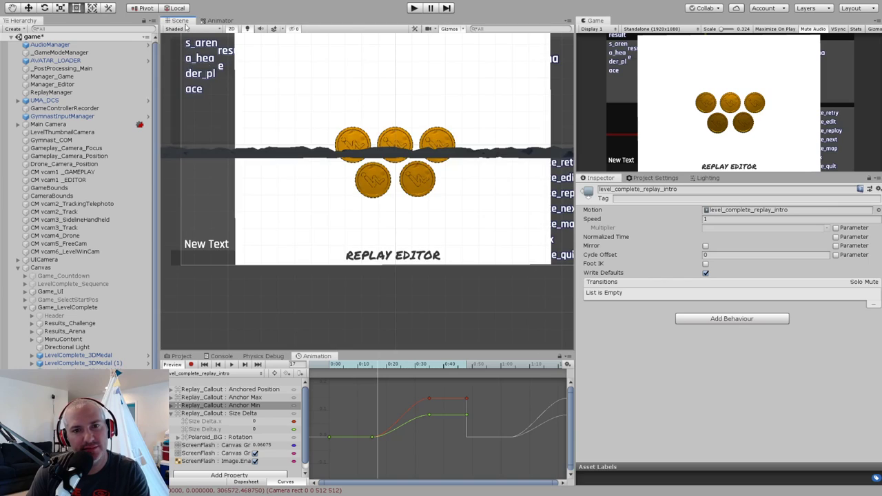
{"action": "scroll", "coordinate": [372, 172], "scroll_direction": "down", "scroll_amount": 2}
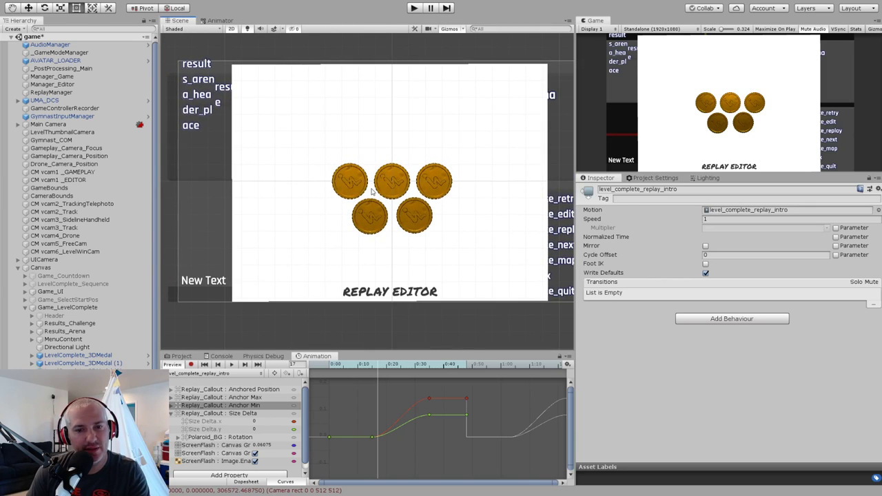
{"action": "scroll", "coordinate": [378, 245], "scroll_direction": "down", "scroll_amount": 1}
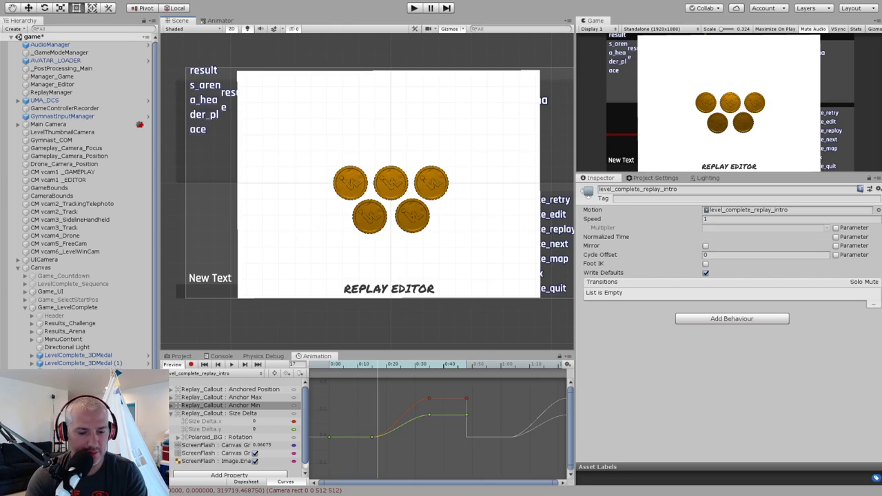
{"action": "left_click", "coordinate": [207, 391]}
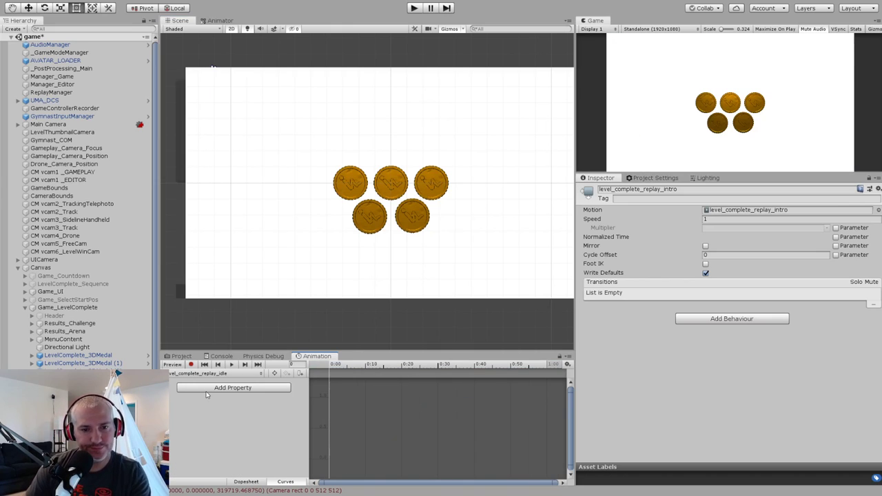
Copy the final Replay_Callout and Polaroid_BG keyframes of level_complete_replay_intro to frame 0 of level_complete_replay_idle.
{"action": "left_click", "coordinate": [218, 390]}
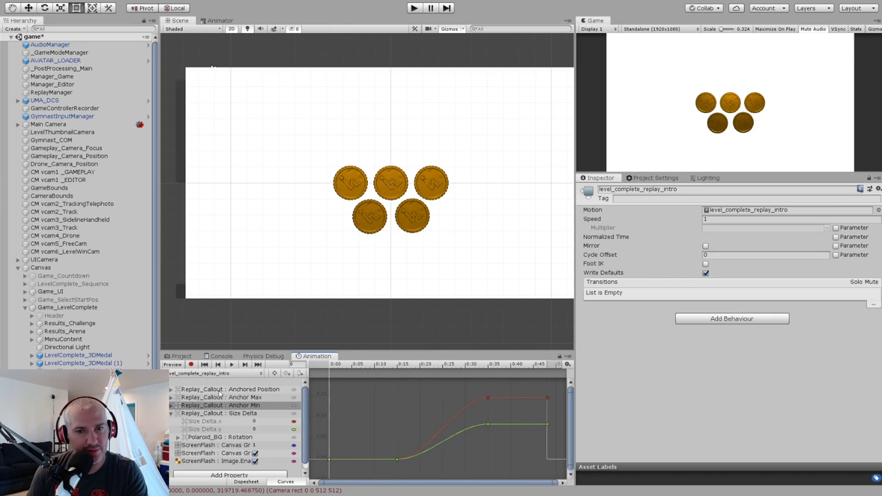
{"action": "left_click", "coordinate": [261, 481]}
{"action": "left_click_drag", "start_coordinate": [340, 372], "coordinate": [537, 371]}
{"action": "left_click", "coordinate": [547, 381]}
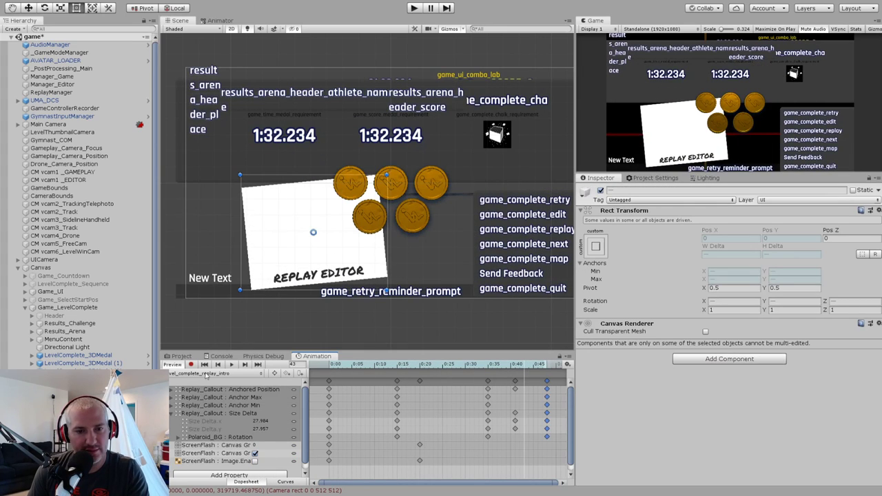
{"action": "left_click", "coordinate": [203, 387]}
{"action": "left_click", "coordinate": [332, 368]}
{"action": "key", "text": "ctrl+v"}
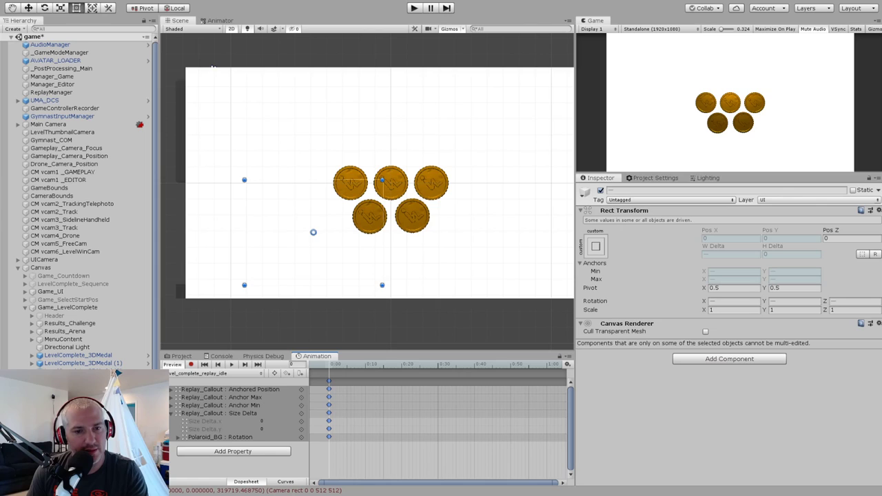
Record ScreenFlash's Image component as disabled at frame 0 of the idle clip, and leave recording and preview mode.
{"action": "left_click", "coordinate": [191, 366]}
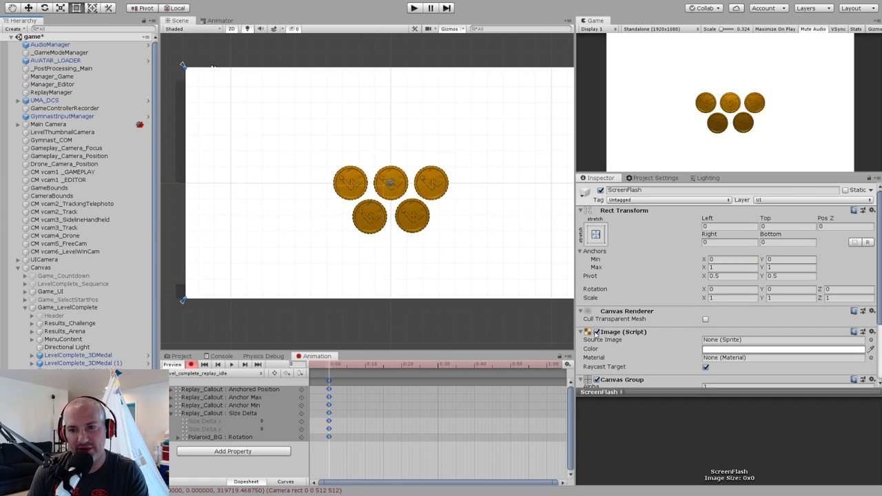
{"action": "left_click", "coordinate": [596, 333]}
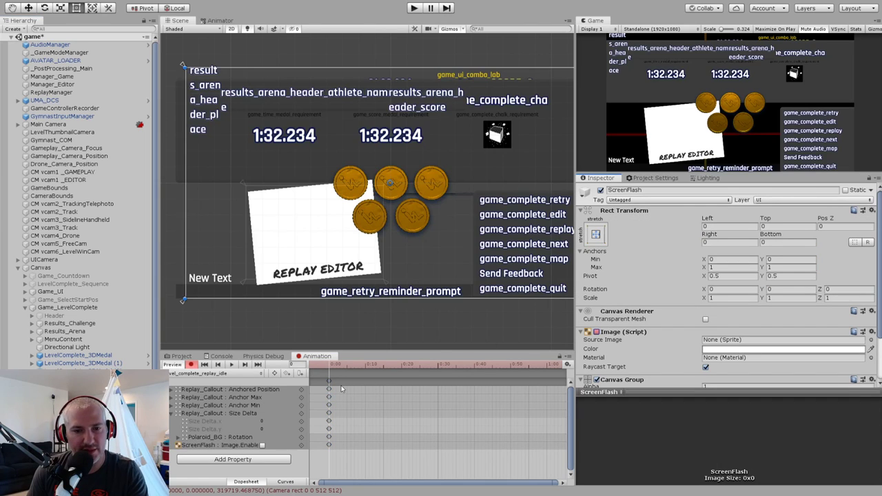
{"action": "mouse_move", "coordinate": [332, 365]}
{"action": "left_mouse_down"}
{"action": "mouse_move", "coordinate": [506, 365]}
{"action": "mouse_move", "coordinate": [317, 366]}
{"action": "left_mouse_up"}
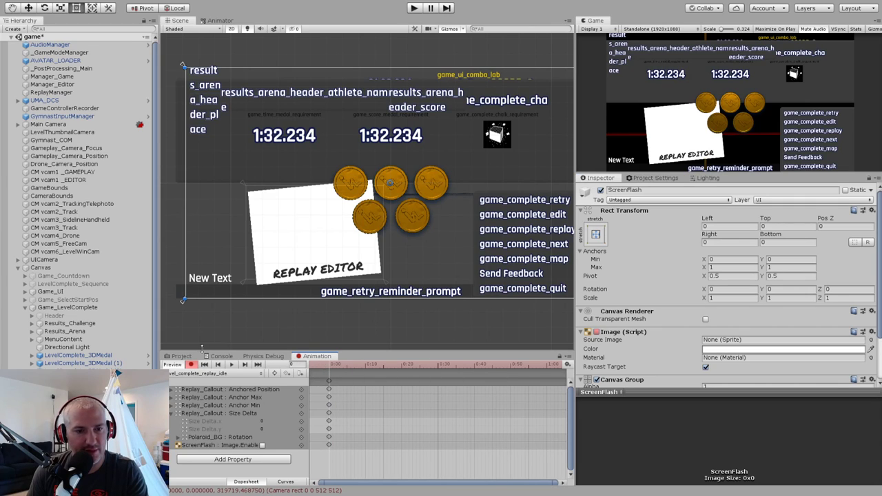
{"action": "left_click", "coordinate": [177, 365]}
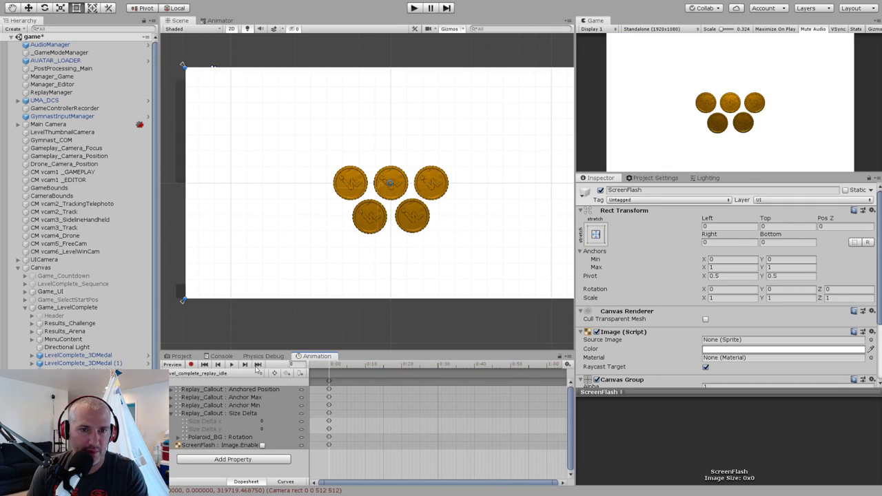
In the animator graph, make level_complete_replay_idle the default state beside Entry and place level_complete_replay_intro below it.
{"action": "left_click", "coordinate": [221, 21]}
{"action": "left_click", "coordinate": [478, 224]}
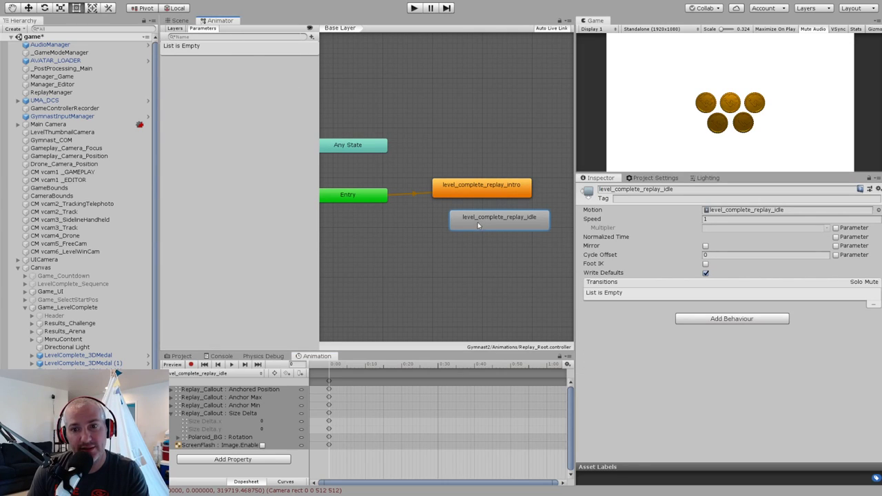
{"action": "left_click", "coordinate": [490, 233]}
{"action": "mouse_move", "coordinate": [472, 217]}
{"action": "left_mouse_down"}
{"action": "mouse_move", "coordinate": [450, 161]}
{"action": "mouse_move", "coordinate": [459, 227]}
{"action": "left_mouse_up"}
{"action": "left_click_drag", "start_coordinate": [460, 170], "coordinate": [461, 246]}
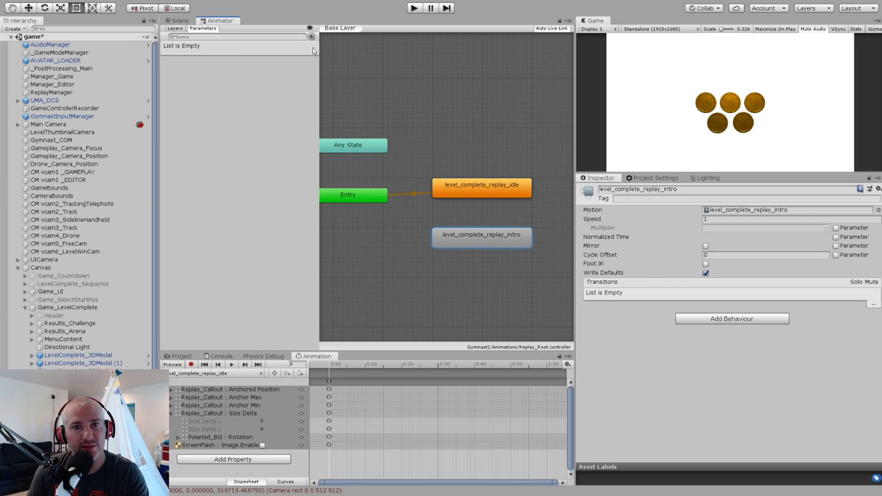
Add a trigger parameter named GoIntro to the Replay_Root animator controller.
{"action": "left_click", "coordinate": [324, 79]}
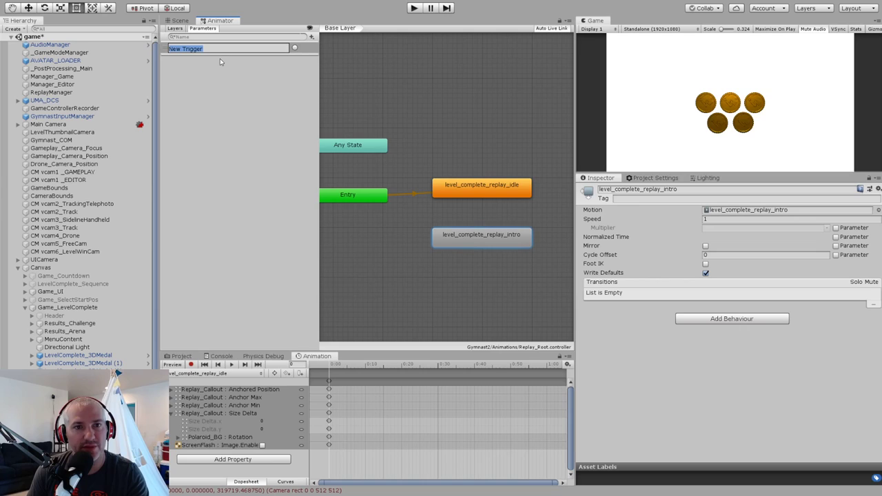
{"action": "type", "text": "GoIntro"}
{"action": "key", "text": "Return"}
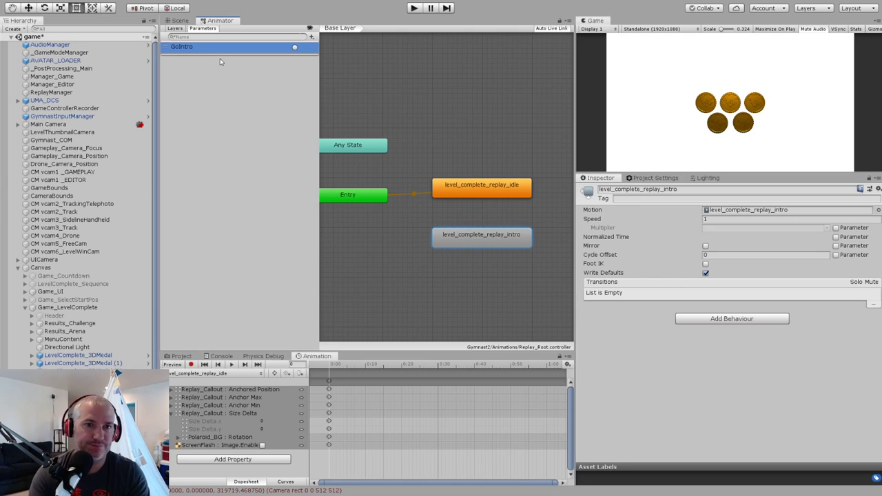
Create a transition from level_complete_replay_idle to level_complete_replay_intro.
{"action": "left_click", "coordinate": [481, 194]}
{"action": "right_click", "coordinate": [481, 192]}
{"action": "left_click", "coordinate": [486, 198]}
{"action": "left_click", "coordinate": [480, 232]}
Configure the idle-to-intro transition with no exit time, a transition duration of 0 and GoIntro as its condition.
{"action": "left_click", "coordinate": [480, 213]}
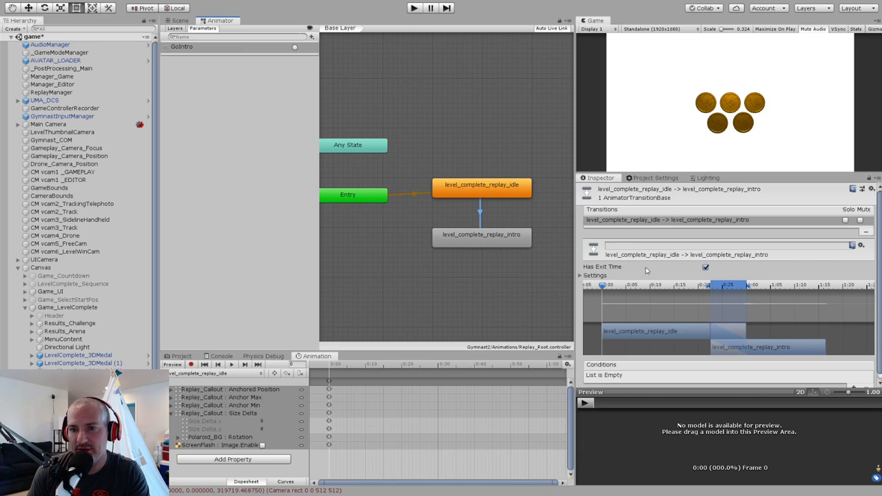
{"action": "left_click", "coordinate": [705, 267]}
{"action": "left_click", "coordinate": [584, 276]}
{"action": "left_click", "coordinate": [714, 303]}
{"action": "type", "text": "0"}
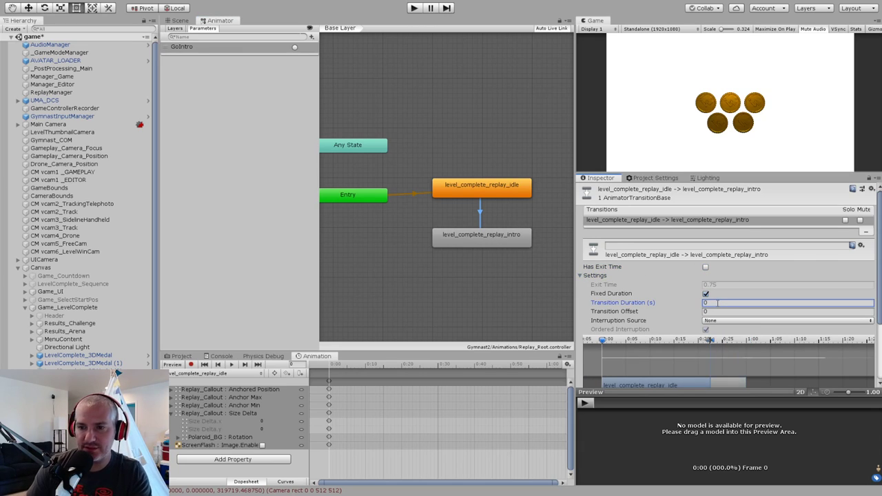
{"action": "scroll", "coordinate": [673, 252], "scroll_direction": "down", "scroll_amount": 3}
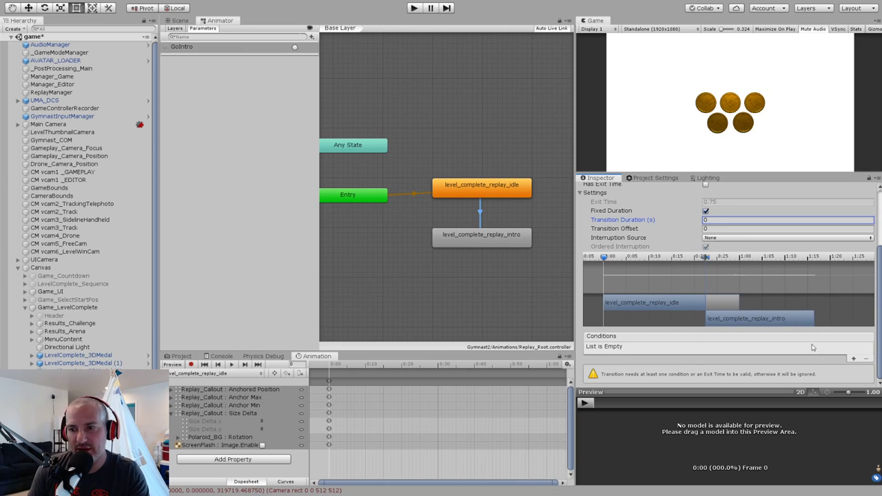
{"action": "left_click", "coordinate": [853, 358]}
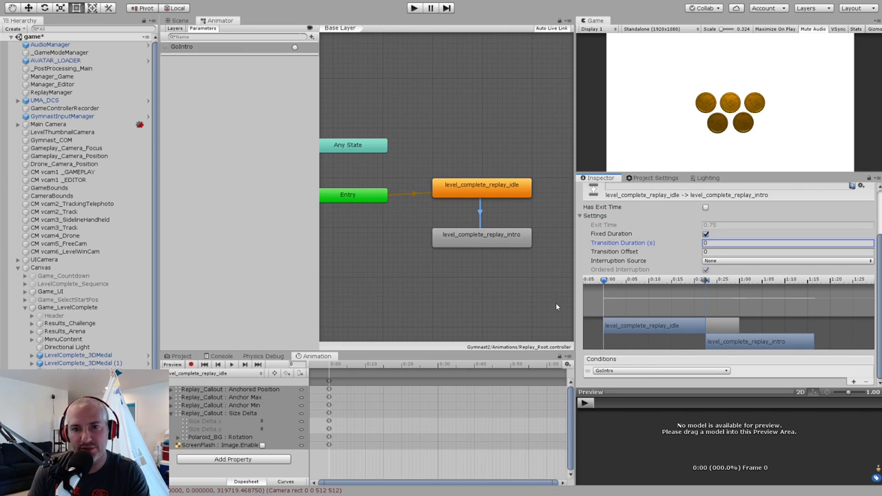
Create a transition from level_complete_replay_intro back to level_complete_replay_idle with exit time 1 and transition duration 0.
{"action": "right_click", "coordinate": [504, 239]}
{"action": "left_click", "coordinate": [530, 245]}
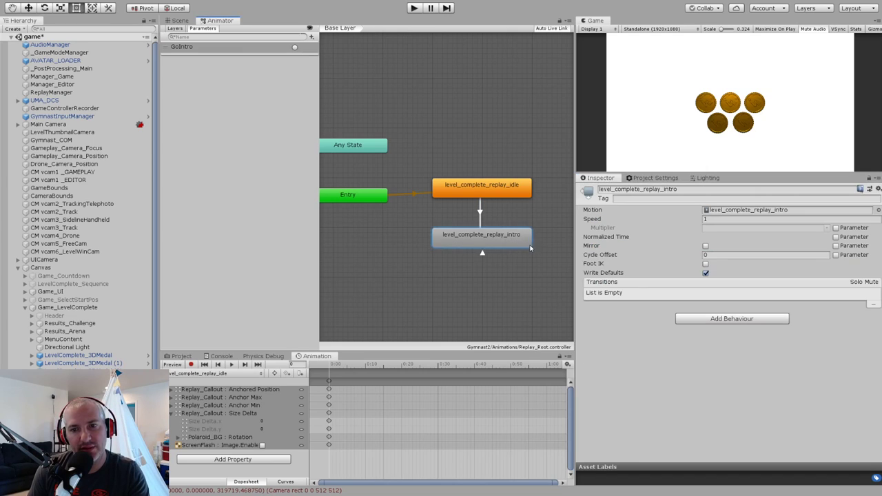
{"action": "left_click", "coordinate": [505, 194]}
{"action": "left_click", "coordinate": [484, 214]}
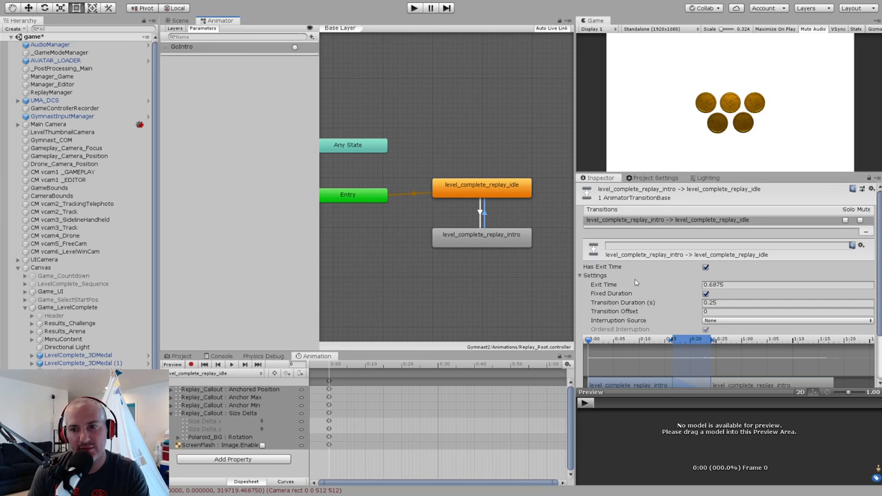
{"action": "left_click", "coordinate": [730, 284]}
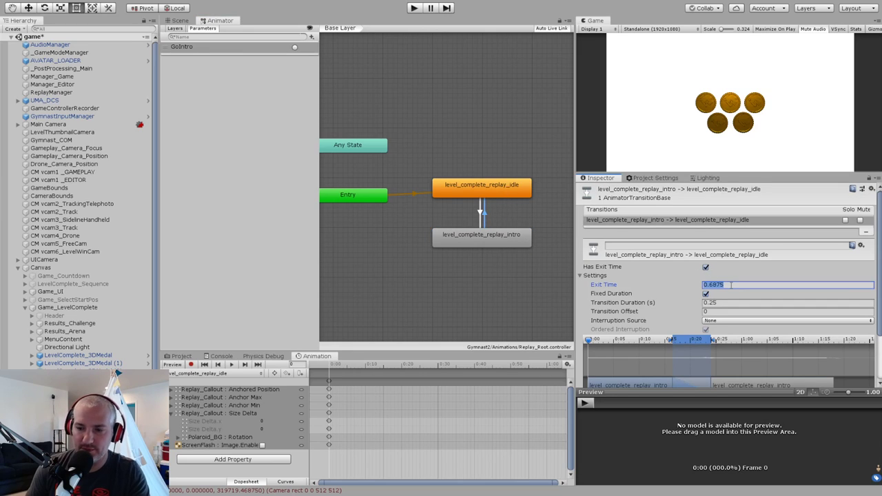
{"action": "type", "text": "1"}
{"action": "key", "text": "Tab"}
{"action": "type", "text": "0"}
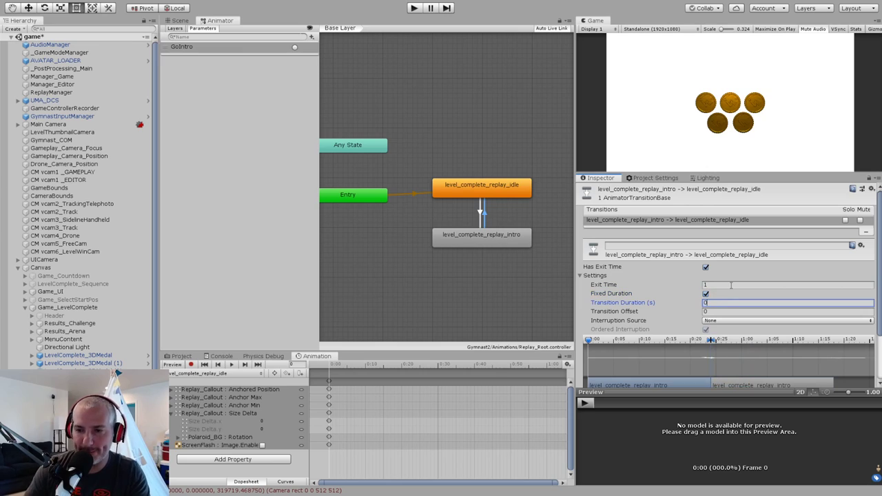
{"action": "left_click", "coordinate": [467, 219]}
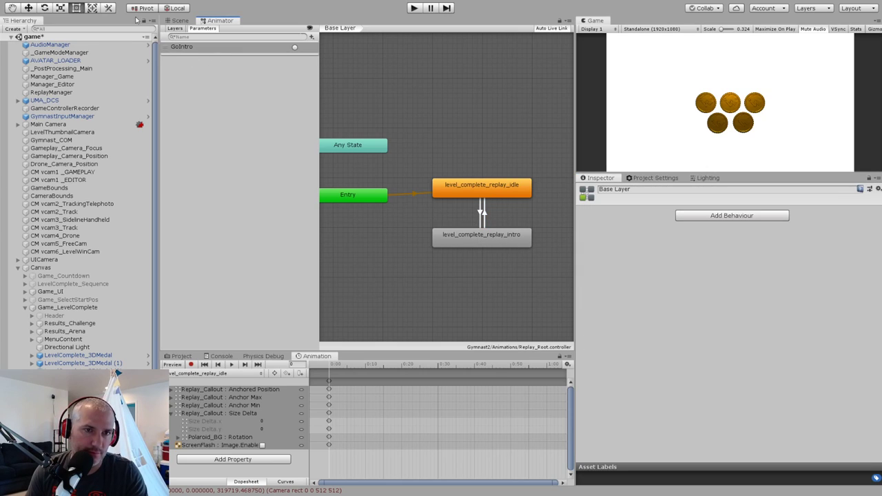
Turn off Loop Time on the level_complete_replay_idle and level_complete_replay_intro clips in the Gymnast2 Animations folder.
{"action": "left_click", "coordinate": [179, 20]}
{"action": "left_click", "coordinate": [181, 356]}
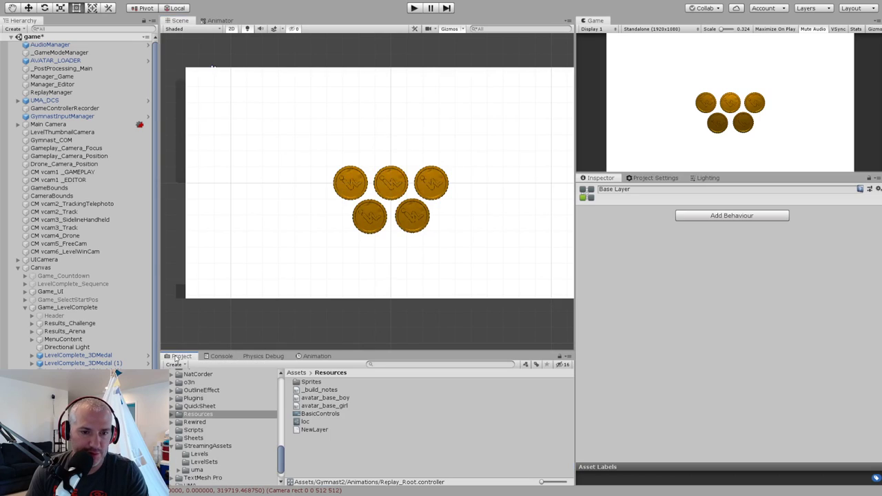
{"action": "scroll", "coordinate": [214, 432], "scroll_direction": "down", "scroll_amount": 3}
{"action": "scroll", "coordinate": [210, 432], "scroll_direction": "up", "scroll_amount": 5}
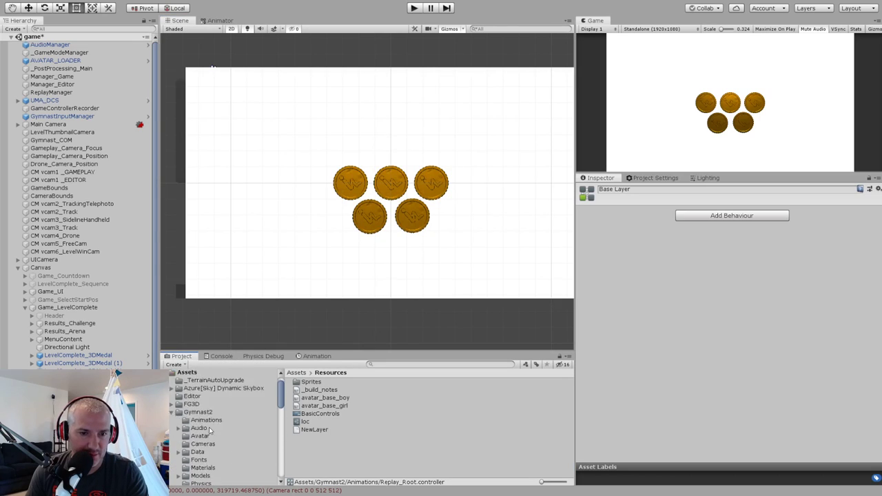
{"action": "left_click", "coordinate": [227, 435]}
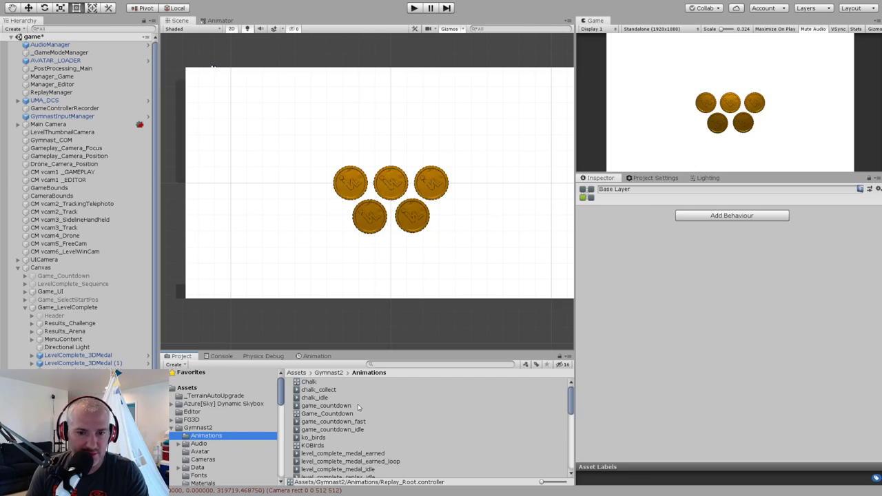
{"action": "scroll", "coordinate": [365, 422], "scroll_direction": "down", "scroll_amount": 2}
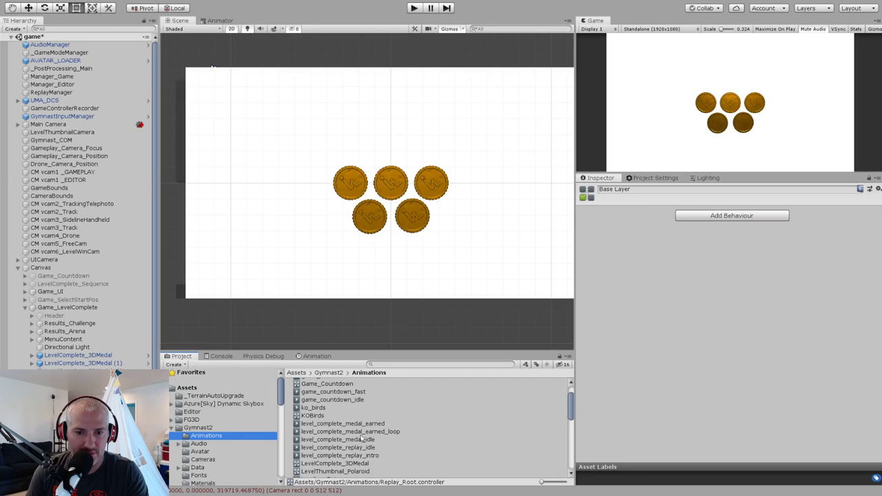
{"action": "left_click", "coordinate": [366, 448]}
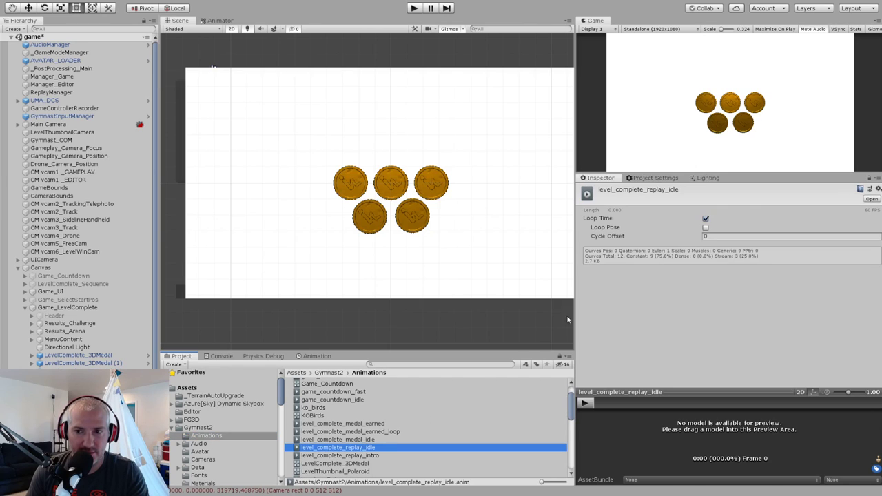
{"action": "left_click", "coordinate": [705, 219]}
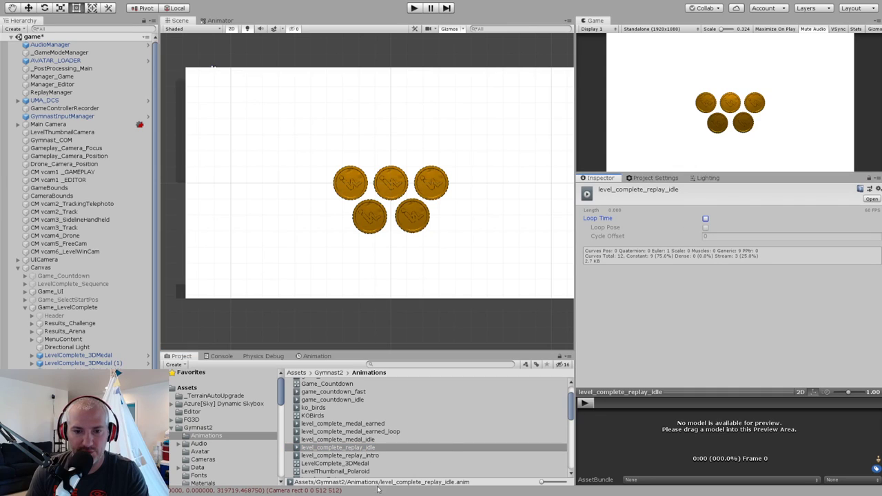
{"action": "left_click", "coordinate": [360, 455]}
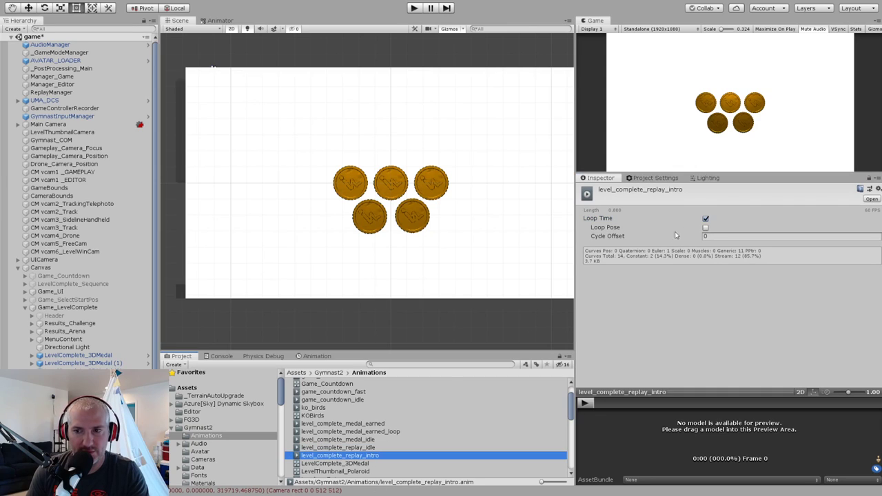
{"action": "left_click", "coordinate": [705, 218]}
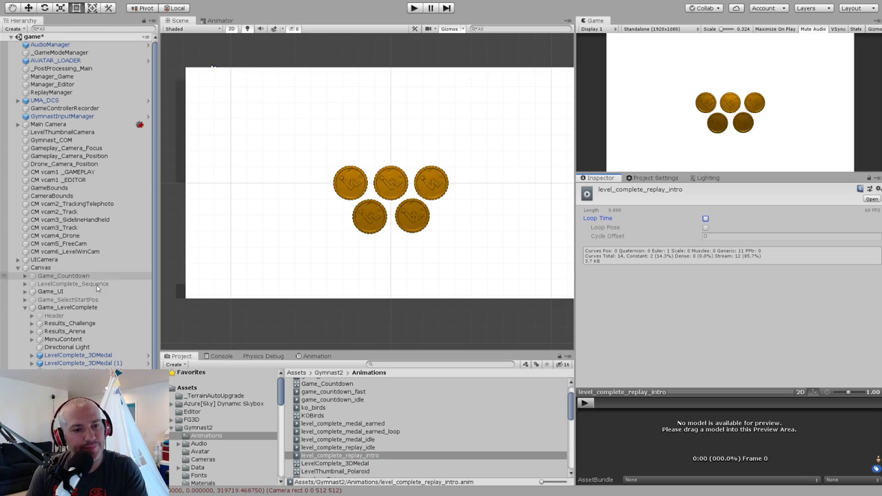
Select Game_LevelComplete and open its LevelCompleteMenu script in Visual Studio Code.
{"action": "left_click", "coordinate": [76, 365]}
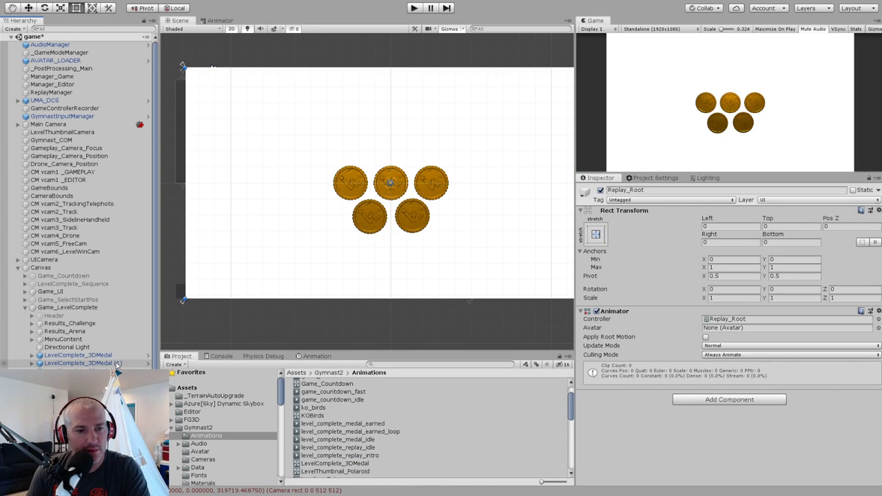
{"action": "left_click", "coordinate": [62, 310]}
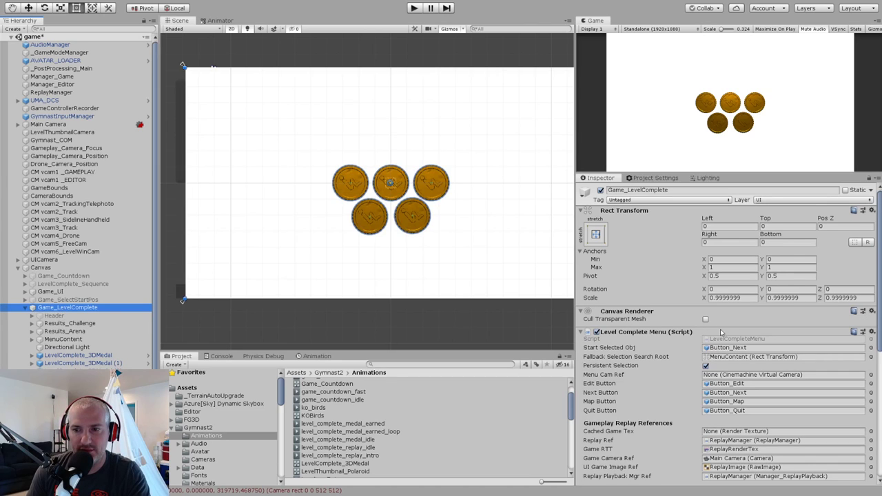
{"action": "double_click", "coordinate": [724, 339]}
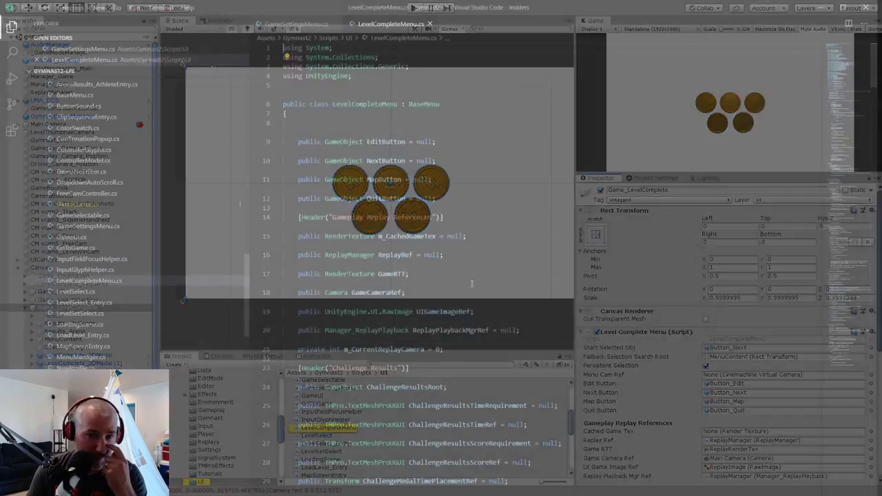
Look through the field declarations and the Show method of LevelCompleteMenu.cs.
{"action": "scroll", "coordinate": [455, 267], "scroll_direction": "down", "scroll_amount": 9}
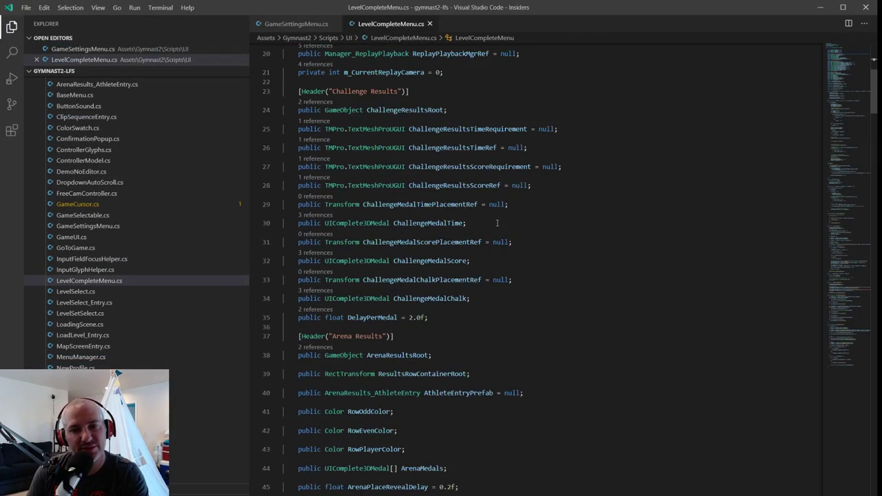
{"action": "scroll", "coordinate": [500, 223], "scroll_direction": "down", "scroll_amount": 6}
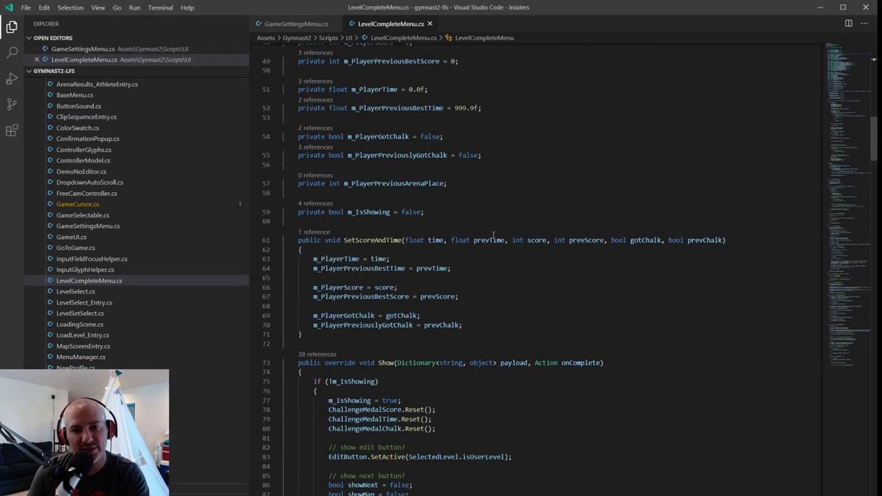
{"action": "scroll", "coordinate": [494, 236], "scroll_direction": "down", "scroll_amount": 4}
{"action": "double_click", "coordinate": [515, 178]}
{"action": "left_click", "coordinate": [465, 208]}
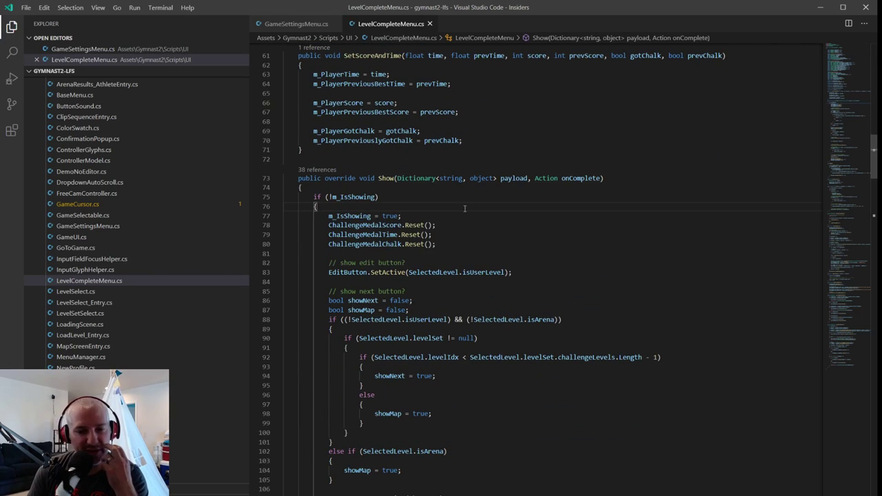
{"action": "scroll", "coordinate": [463, 226], "scroll_direction": "up", "scroll_amount": 10}
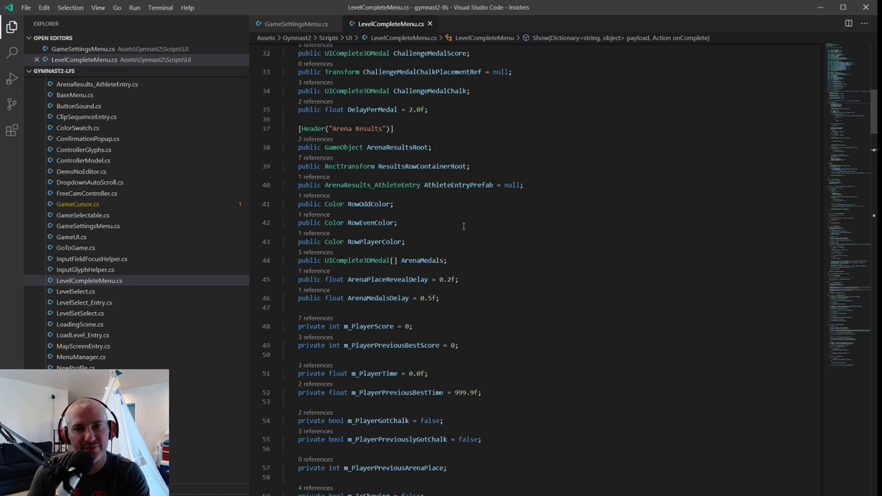
Declare public Animator ReplayThumbnailAnimator = null directly under the Gameplay Replay References header and save the script.
{"action": "scroll", "coordinate": [463, 226], "scroll_direction": "up", "scroll_amount": 6}
{"action": "scroll", "coordinate": [463, 226], "scroll_direction": "up", "scroll_amount": 3}
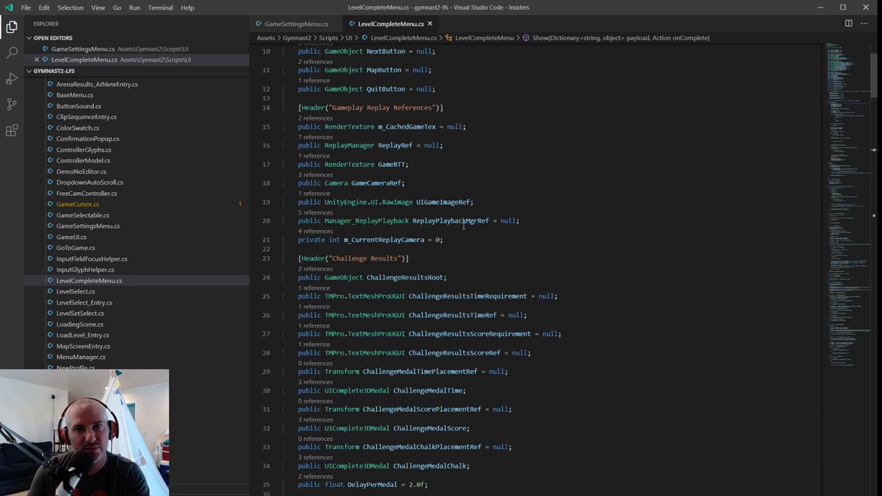
{"action": "left_click", "coordinate": [459, 171]}
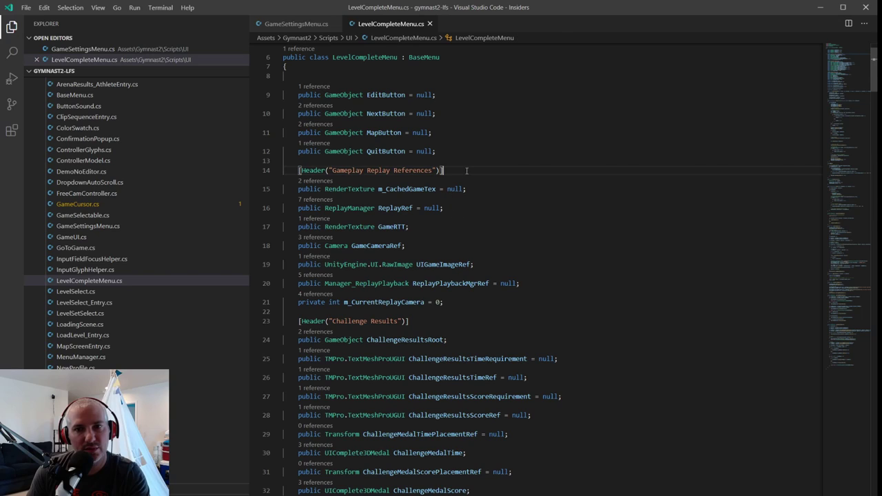
{"action": "key", "text": "Return"}
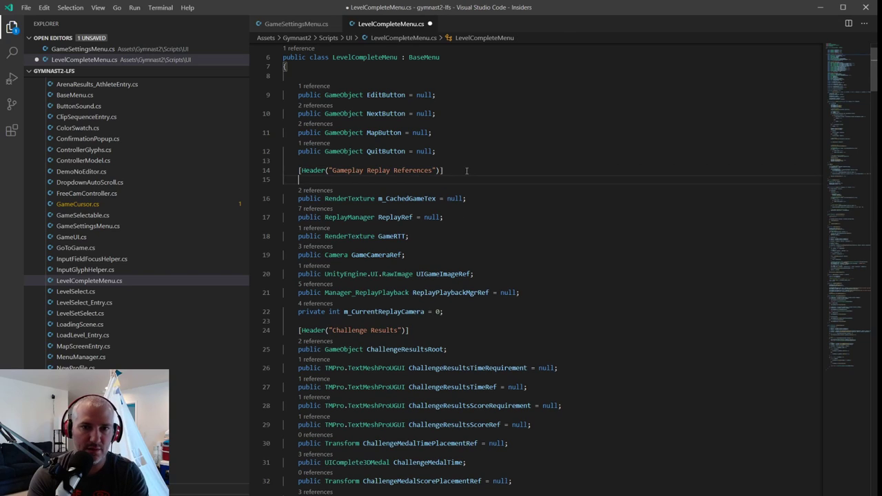
{"action": "type", "text": "public A"}
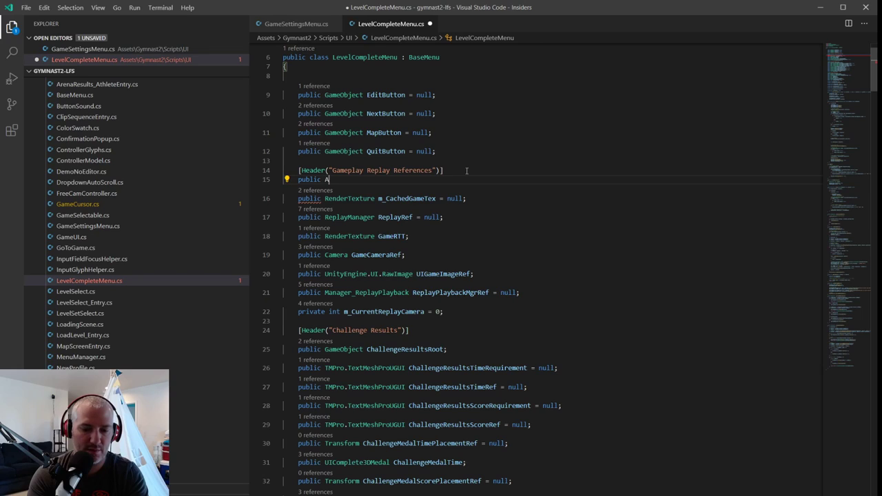
{"action": "type", "text": "nimator "}
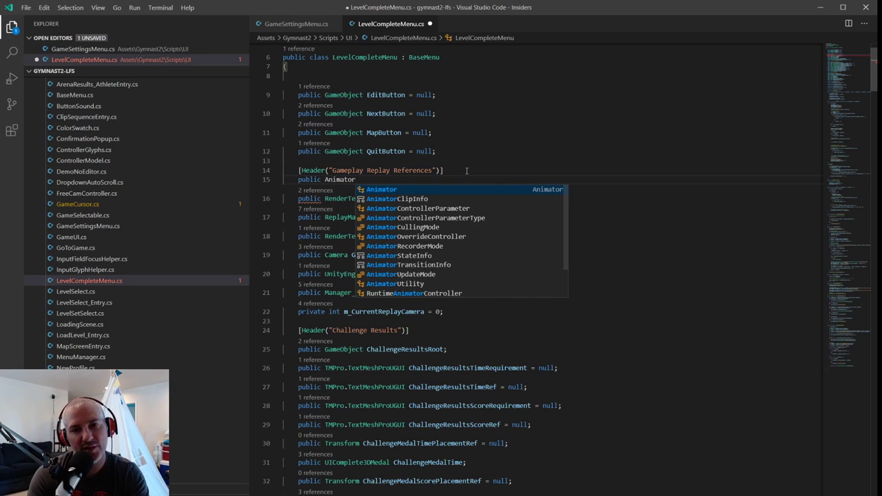
{"action": "type", "text": "Re"}
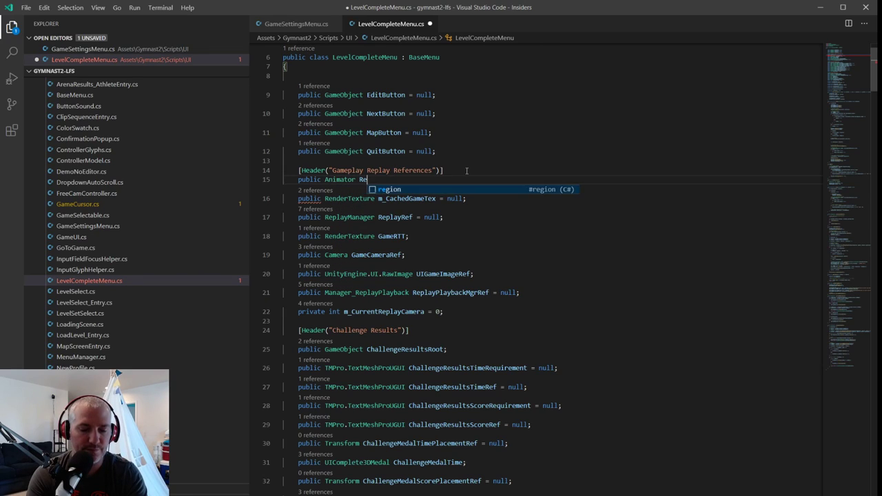
{"action": "type", "text": "playThumbnail"}
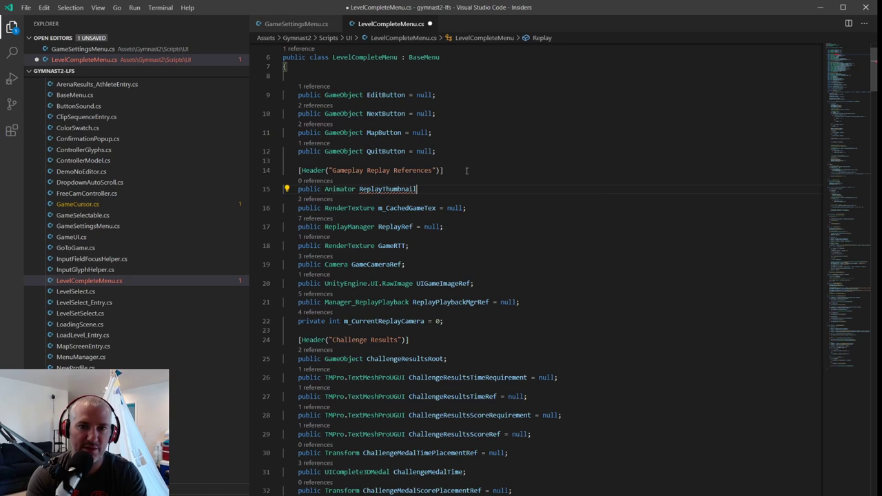
{"action": "type", "text": "Animator = nul"}
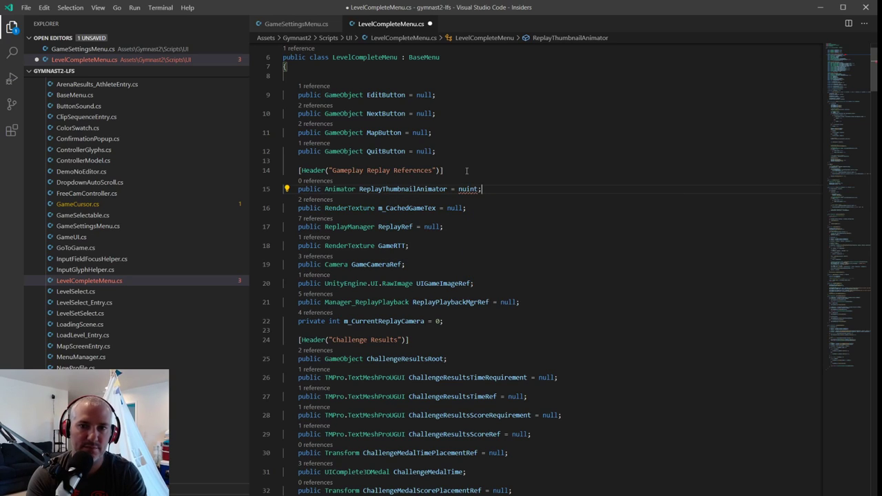
{"action": "type", "text": "l;"}
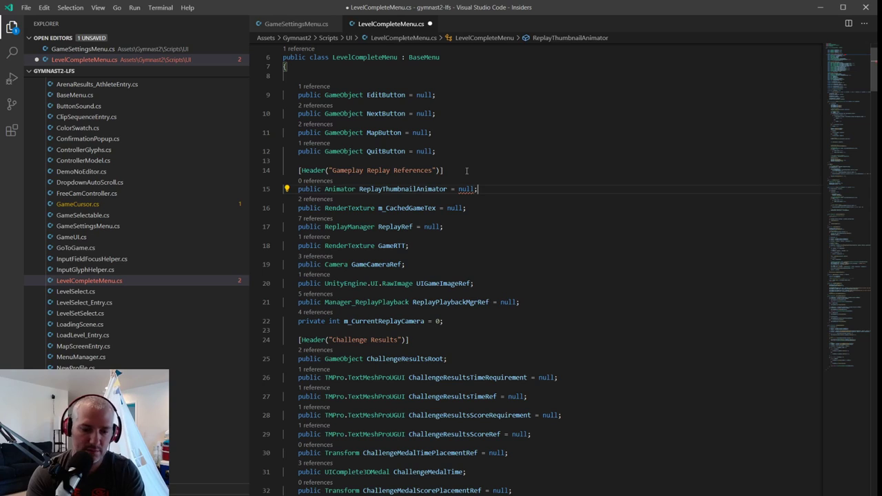
{"action": "key", "text": "ctrl+s"}
Begin a public readonly string field declaration below m_IsShowing, above the SetScoreAndTime method.
{"action": "scroll", "coordinate": [478, 283], "scroll_direction": "down", "scroll_amount": 3}
{"action": "scroll", "coordinate": [477, 283], "scroll_direction": "down", "scroll_amount": 9}
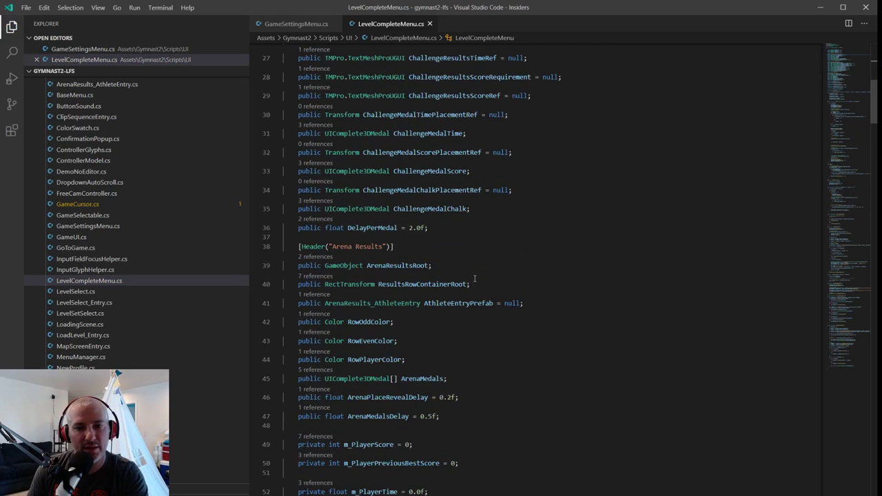
{"action": "left_click", "coordinate": [445, 305]}
{"action": "scroll", "coordinate": [444, 304], "scroll_direction": "down", "scroll_amount": 3}
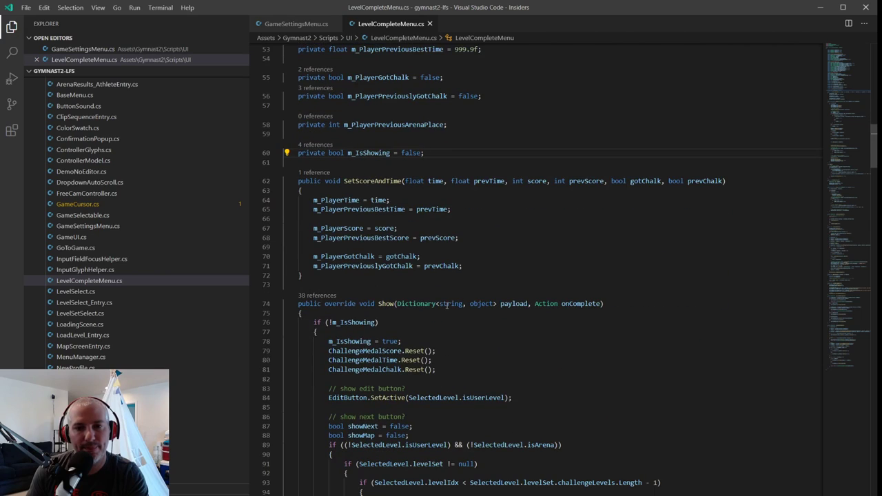
{"action": "key", "text": "Return"}
{"action": "key", "text": "Return"}
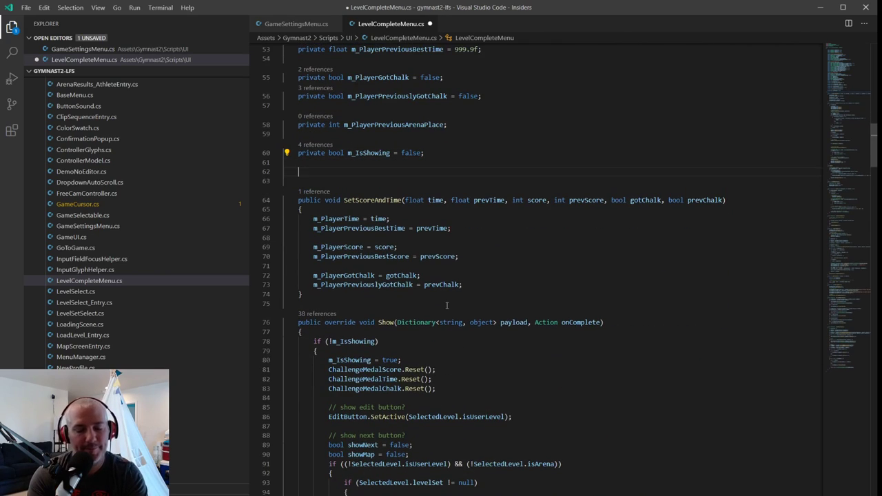
{"action": "type", "text": "public st"}
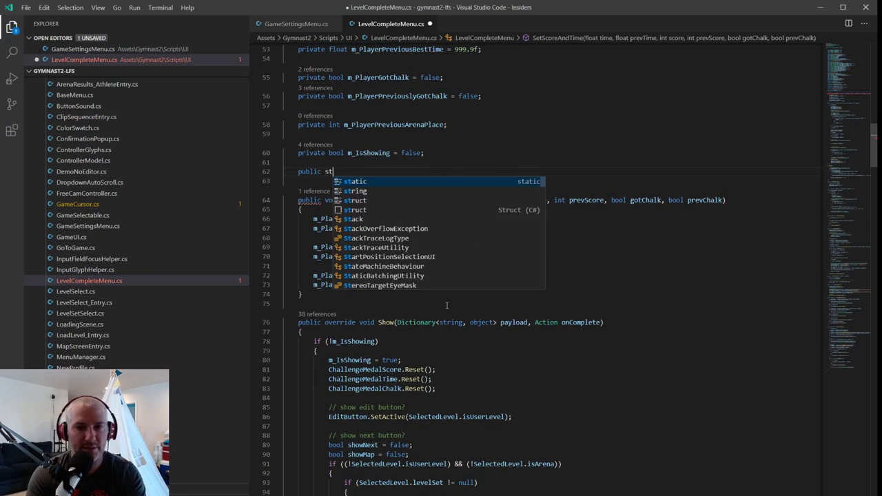
{"action": "key", "text": "BackSpace"}
{"action": "key", "text": "BackSpace"}
{"action": "type", "text": "readonly string"}
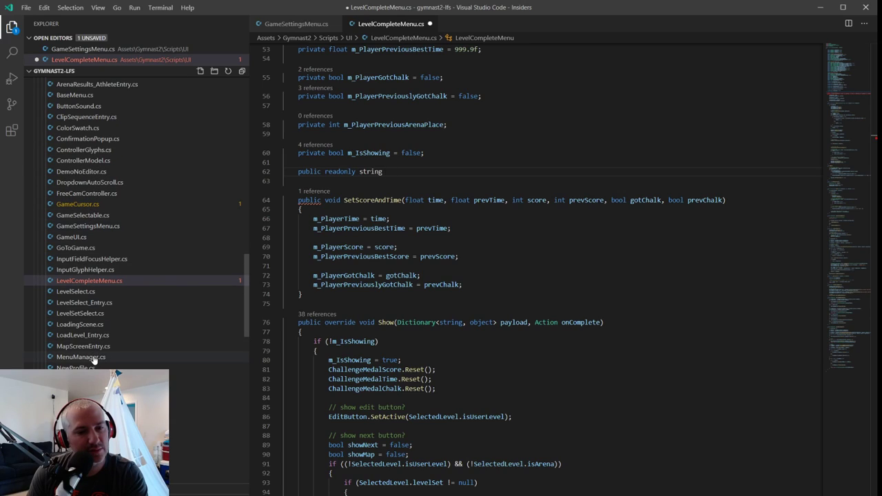
Look through PauseMenu.cs, ReplayMenu.cs, GameSettingsMenu.cs and ConfirmationPopup.cs for an example of a payload key declaration.
{"action": "left_click", "coordinate": [97, 379]}
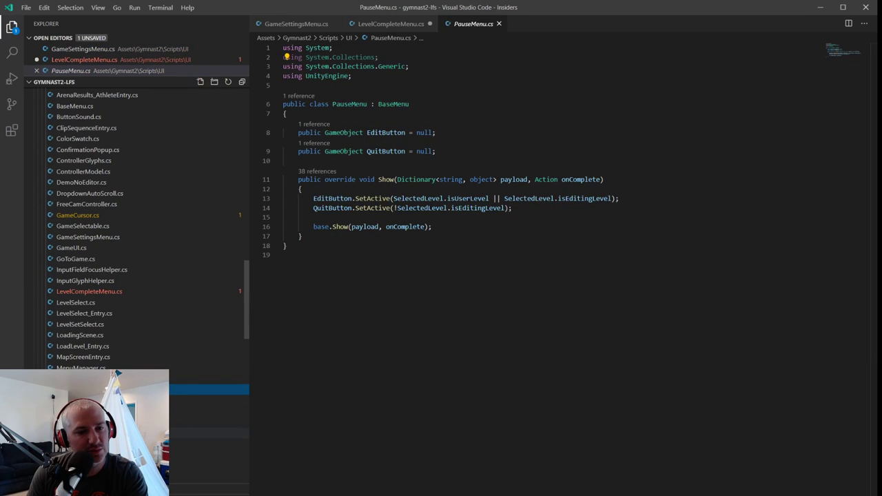
{"action": "left_click", "coordinate": [97, 432]}
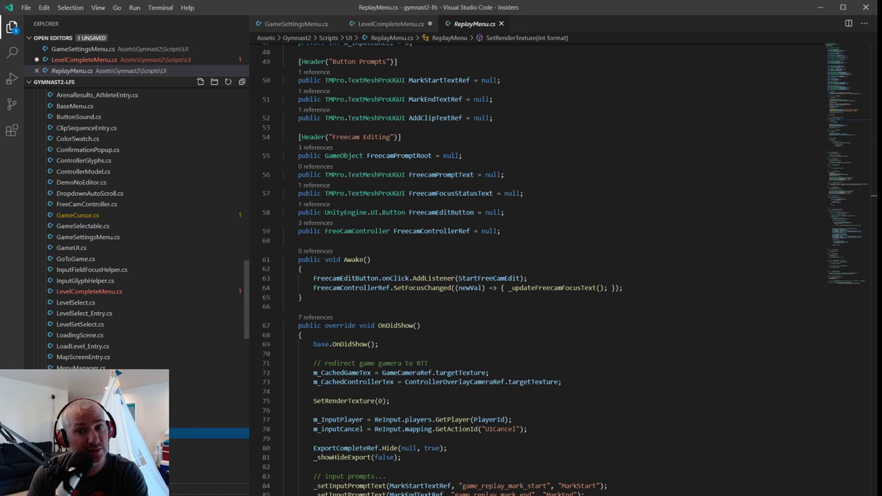
{"action": "scroll", "coordinate": [363, 312], "scroll_direction": "down", "scroll_amount": 4}
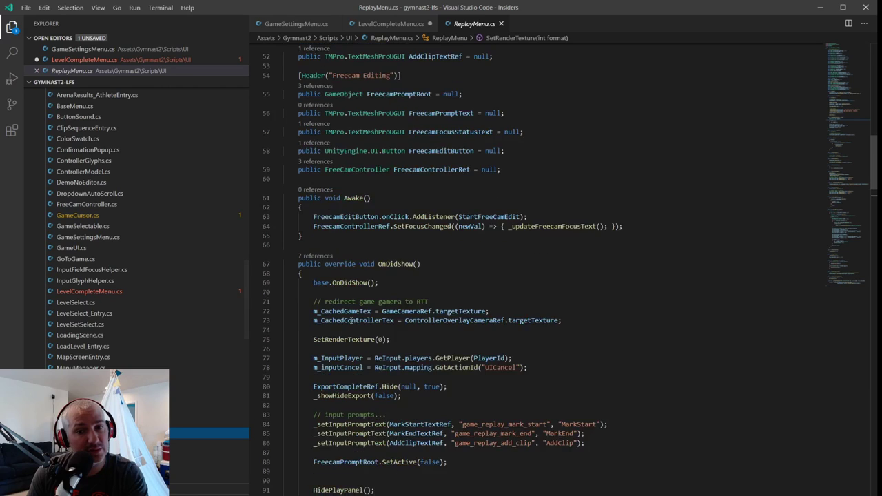
{"action": "scroll", "coordinate": [364, 312], "scroll_direction": "up", "scroll_amount": 7}
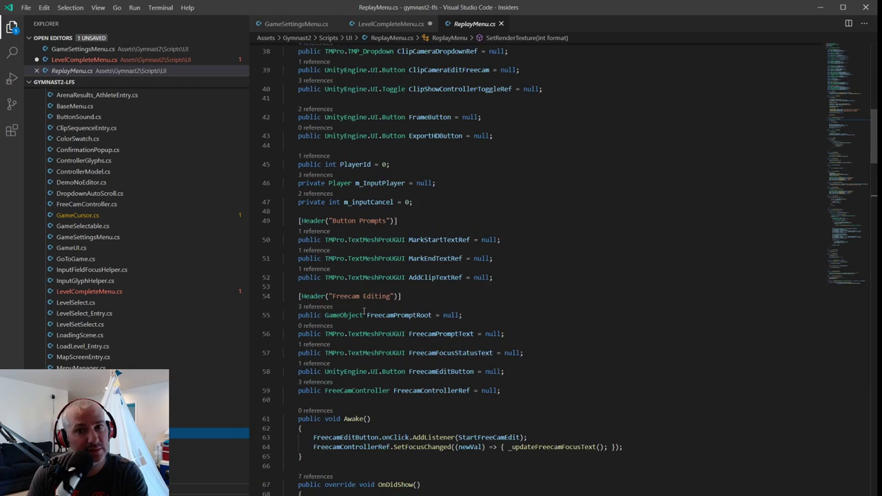
{"action": "left_click", "coordinate": [116, 237]}
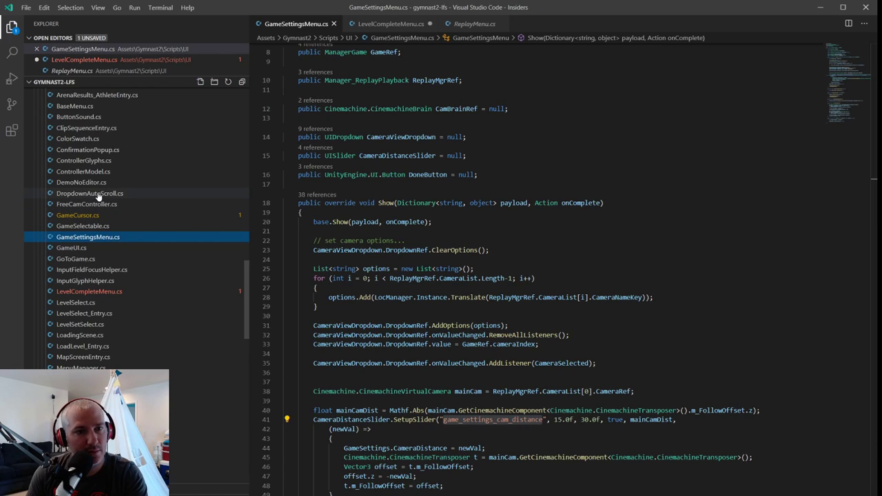
{"action": "scroll", "coordinate": [98, 200], "scroll_direction": "up", "scroll_amount": 3}
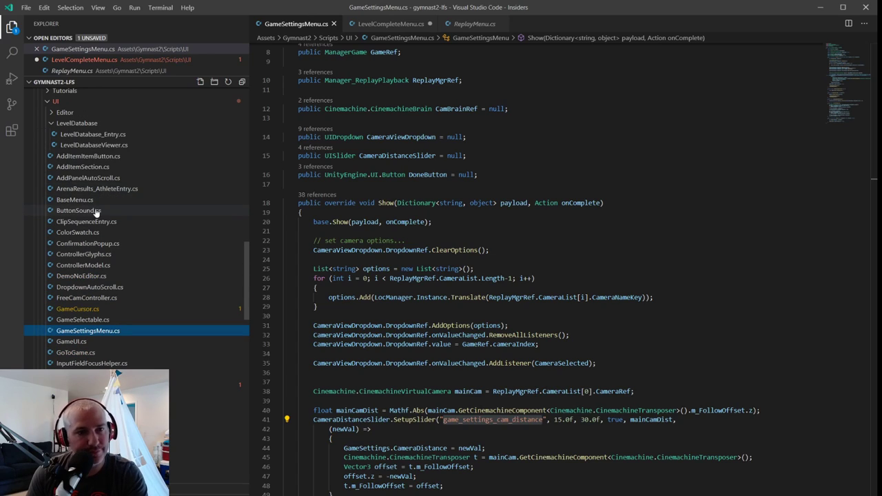
{"action": "left_click", "coordinate": [117, 246]}
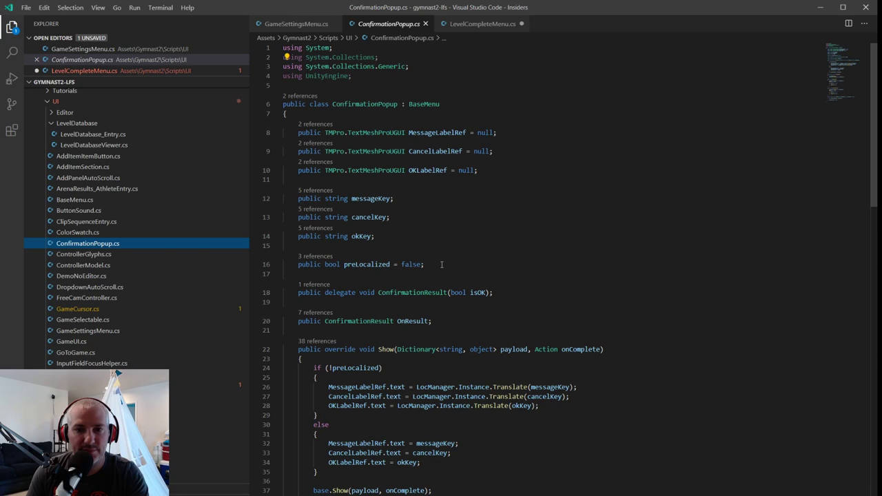
{"action": "scroll", "coordinate": [441, 264], "scroll_direction": "down", "scroll_amount": 5}
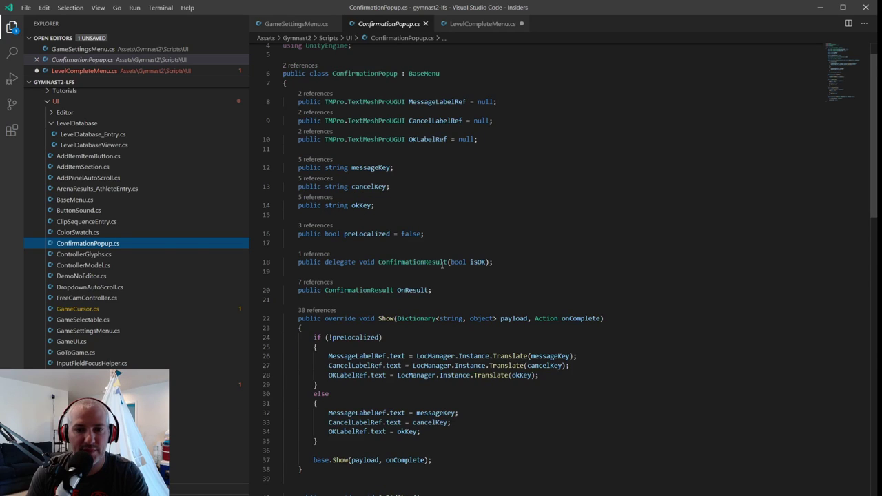
{"action": "scroll", "coordinate": [444, 275], "scroll_direction": "down", "scroll_amount": 8}
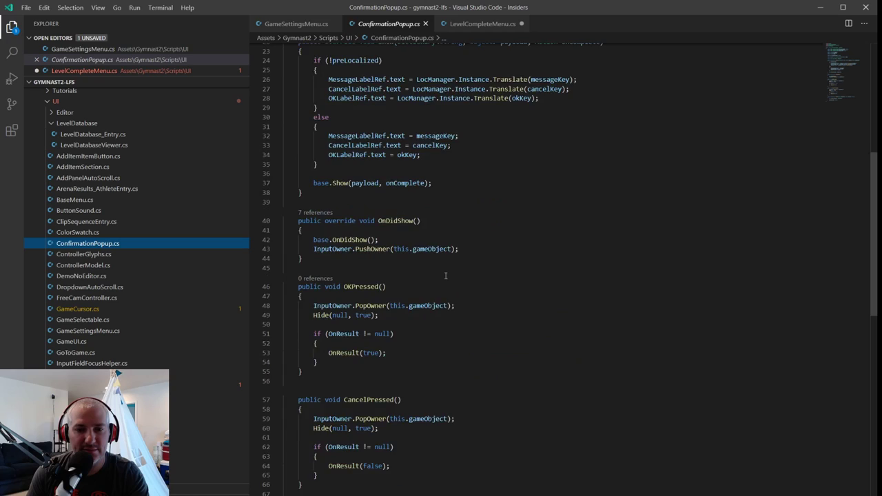
{"action": "scroll", "coordinate": [443, 250], "scroll_direction": "up", "scroll_amount": 6}
{"action": "scroll", "coordinate": [443, 250], "scroll_direction": "up", "scroll_amount": 4}
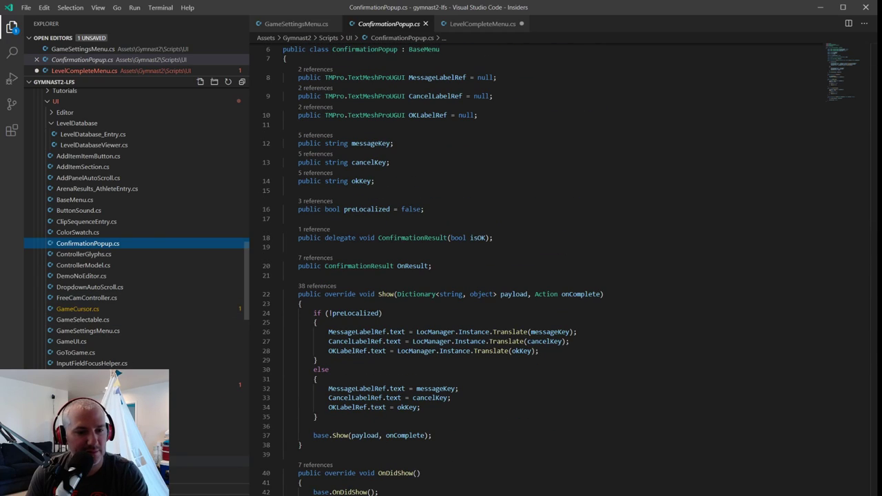
Open NewProfile.cs and examine how its payload key strings are declared among the fields.
{"action": "scroll", "coordinate": [136, 228], "scroll_direction": "down", "scroll_amount": 1}
{"action": "left_click", "coordinate": [206, 442]}
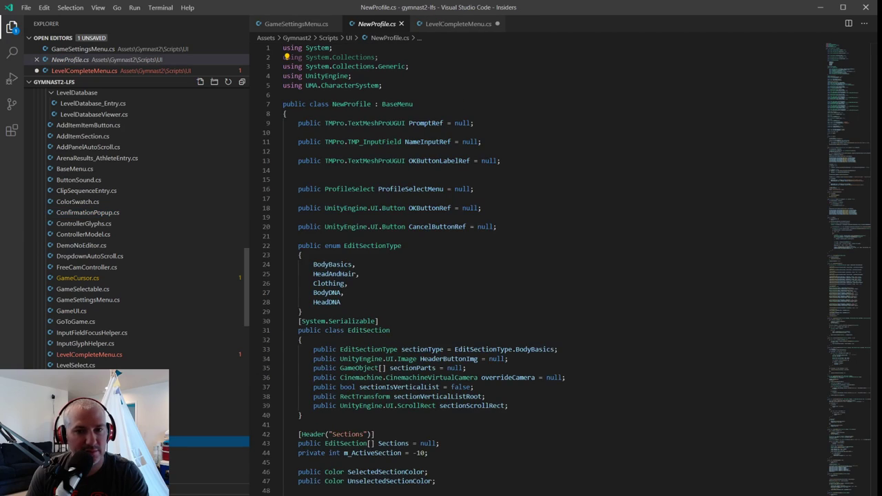
{"action": "scroll", "coordinate": [507, 339], "scroll_direction": "down", "scroll_amount": 5}
{"action": "scroll", "coordinate": [507, 339], "scroll_direction": "down", "scroll_amount": 6}
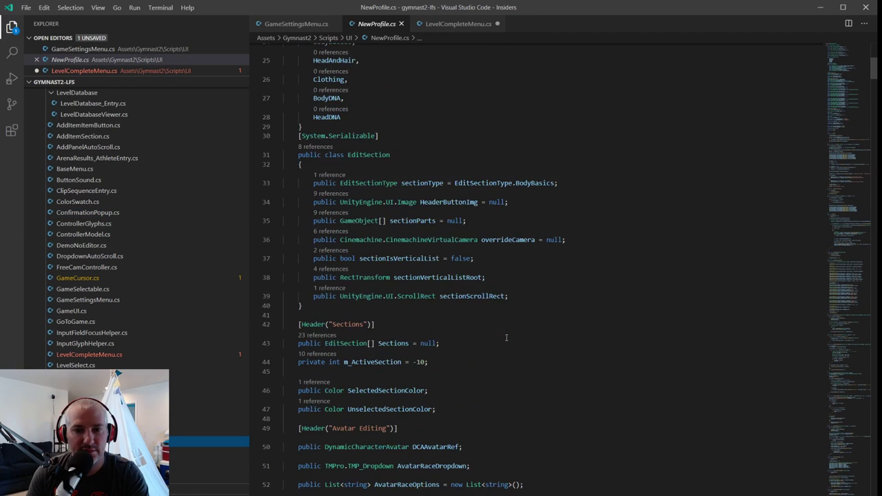
{"action": "scroll", "coordinate": [510, 332], "scroll_direction": "down", "scroll_amount": 13}
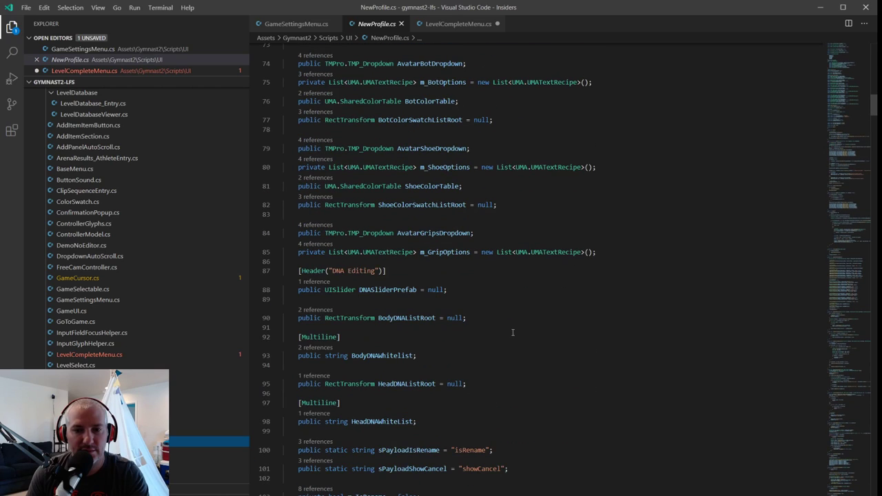
{"action": "scroll", "coordinate": [512, 332], "scroll_direction": "down", "scroll_amount": 4}
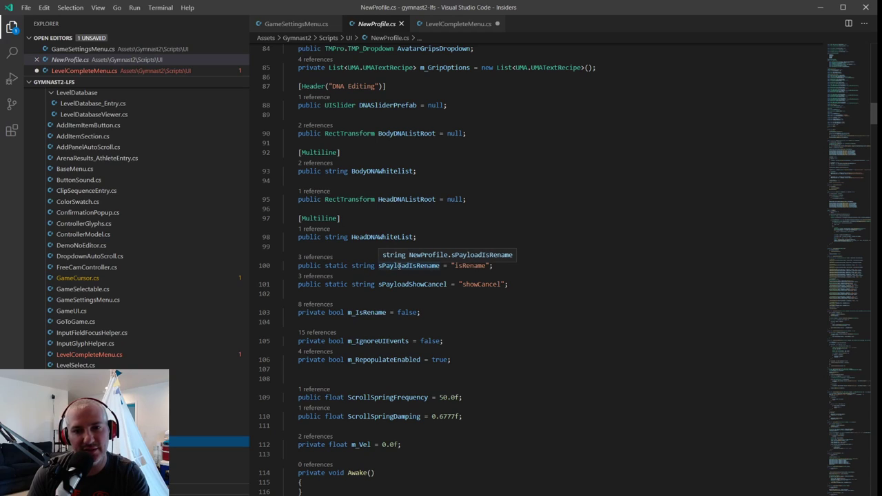
In LevelCompleteMenu.cs, replace readonly with static and complete the field as public static string sPayloadDoIntro = "doIntro";.
{"action": "left_click", "coordinate": [460, 23]}
{"action": "double_click", "coordinate": [344, 171]}
{"action": "type", "text": "static"}
{"action": "key", "text": "End"}
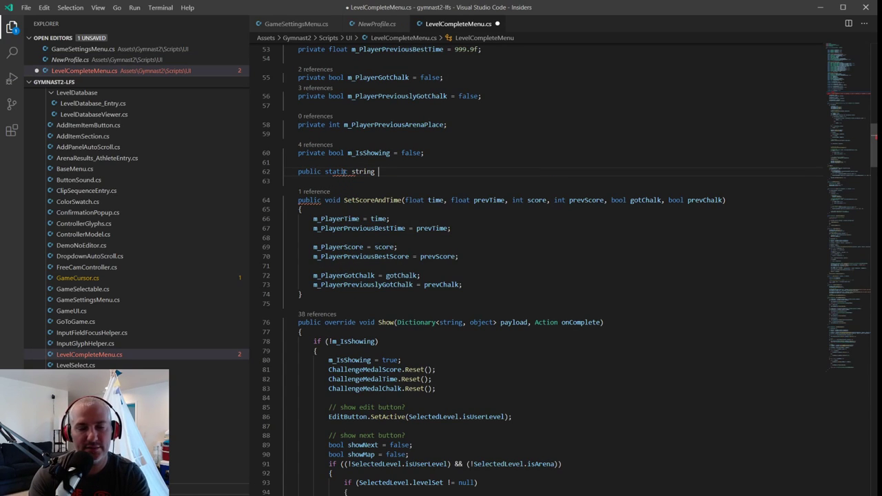
{"action": "type", "text": "sPayloadDo"}
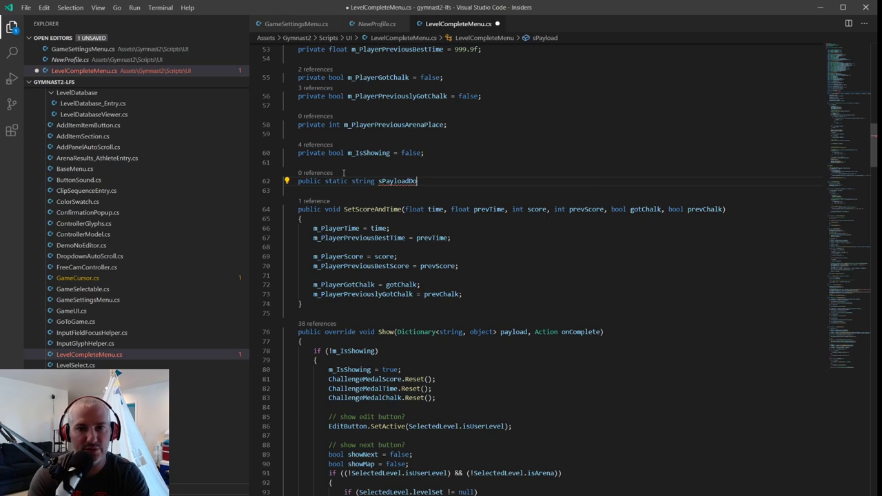
{"action": "type", "text": "Intro = \"doIntro\""}
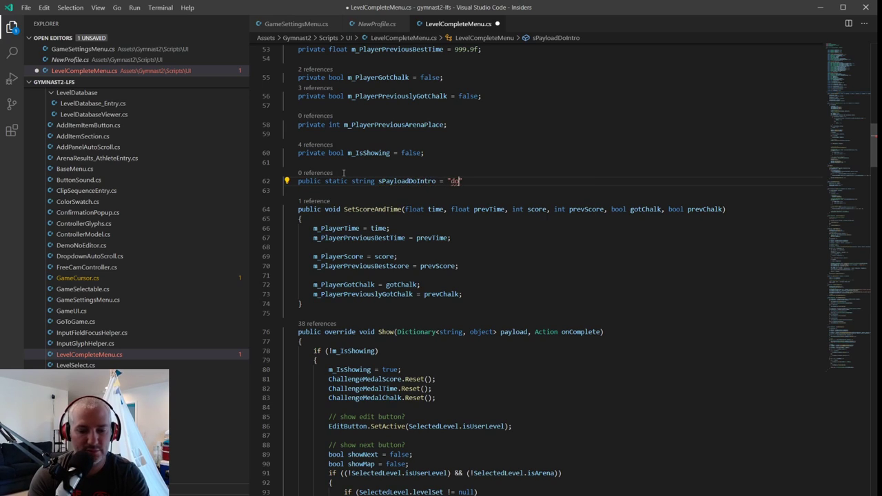
{"action": "type", "text": ";"}
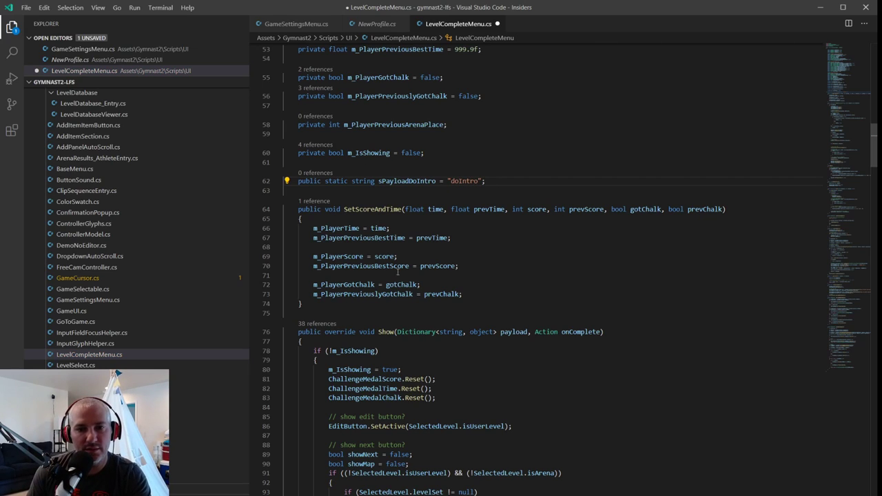
In the Show method, declare bool doIntro = false; under the "show final time?" comment.
{"action": "scroll", "coordinate": [365, 284], "scroll_direction": "down", "scroll_amount": 3}
{"action": "scroll", "coordinate": [322, 268], "scroll_direction": "down", "scroll_amount": 3}
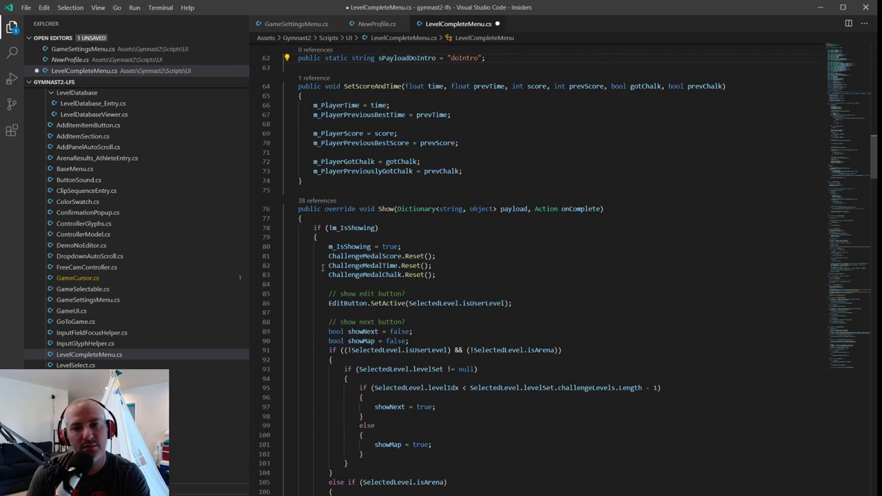
{"action": "scroll", "coordinate": [334, 261], "scroll_direction": "down", "scroll_amount": 15}
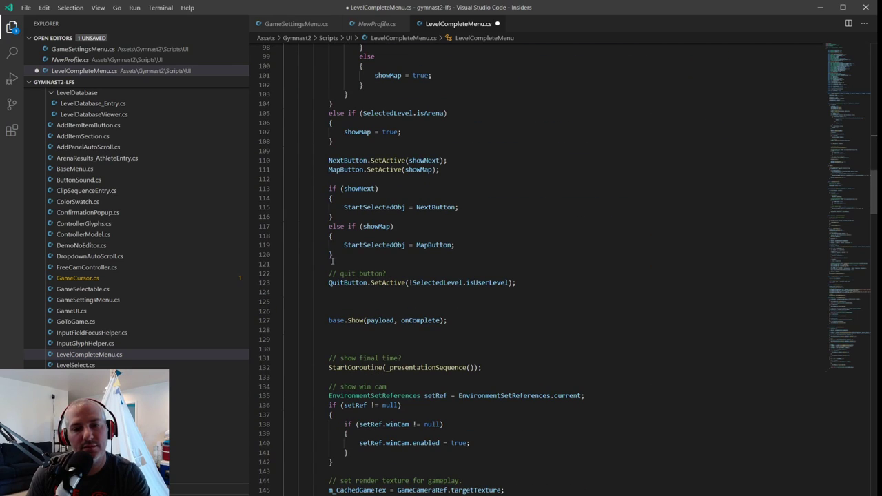
{"action": "scroll", "coordinate": [332, 260], "scroll_direction": "down", "scroll_amount": 4}
{"action": "left_click", "coordinate": [468, 275]}
{"action": "left_click", "coordinate": [408, 266]}
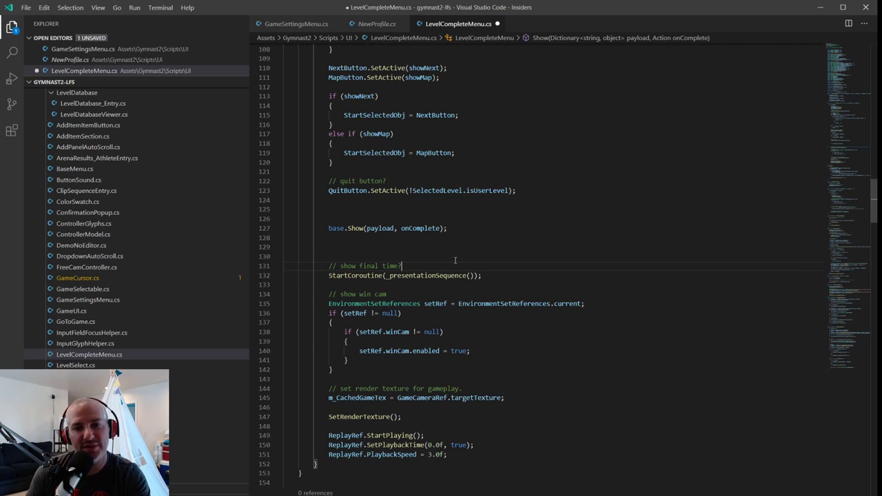
{"action": "key", "text": "Return"}
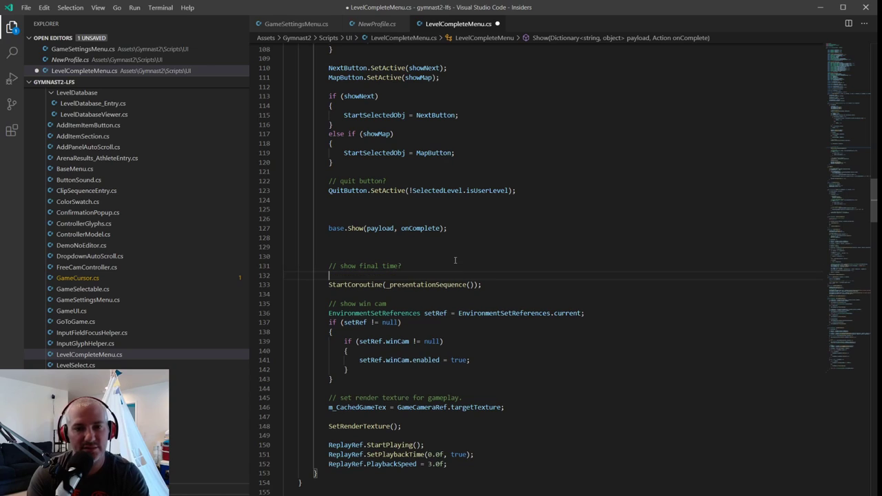
{"action": "type", "text": "bool "}
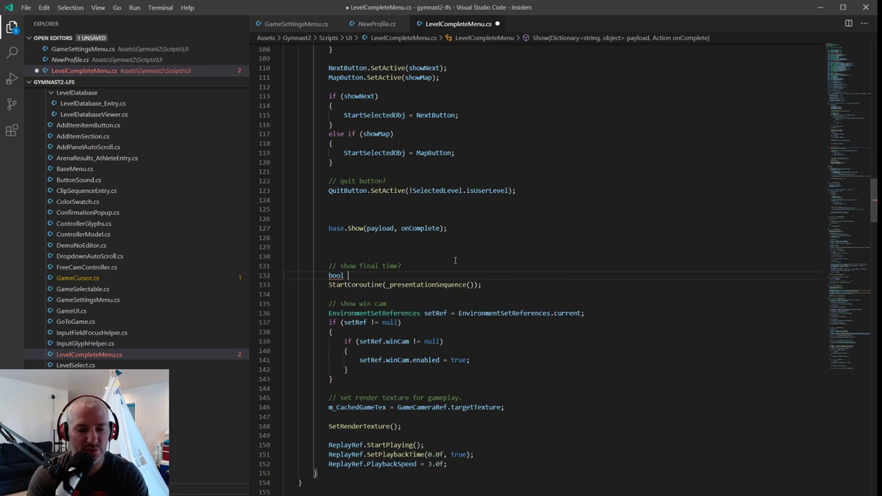
{"action": "type", "text": "doIntro = false;"}
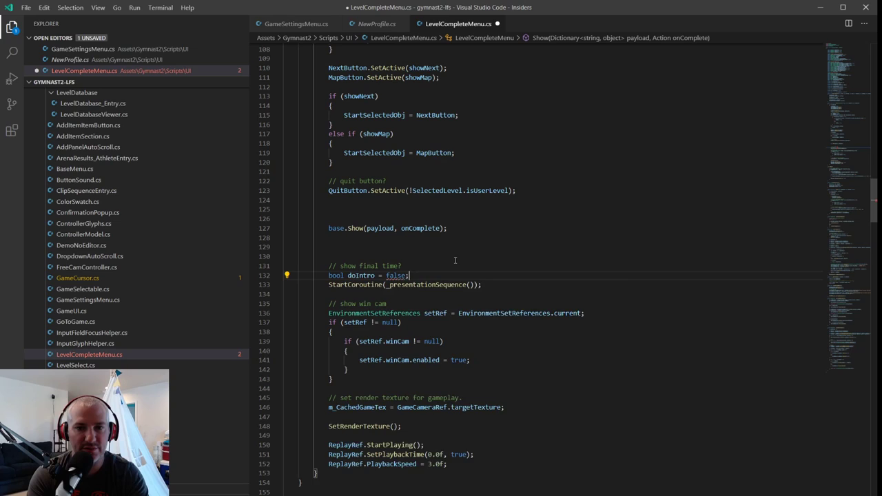
Below the doIntro declaration, add an if condition checking payload.ContainsKey(sPayloadDoIntro).
{"action": "key", "text": "Return"}
{"action": "type", "text": "if (payload."}
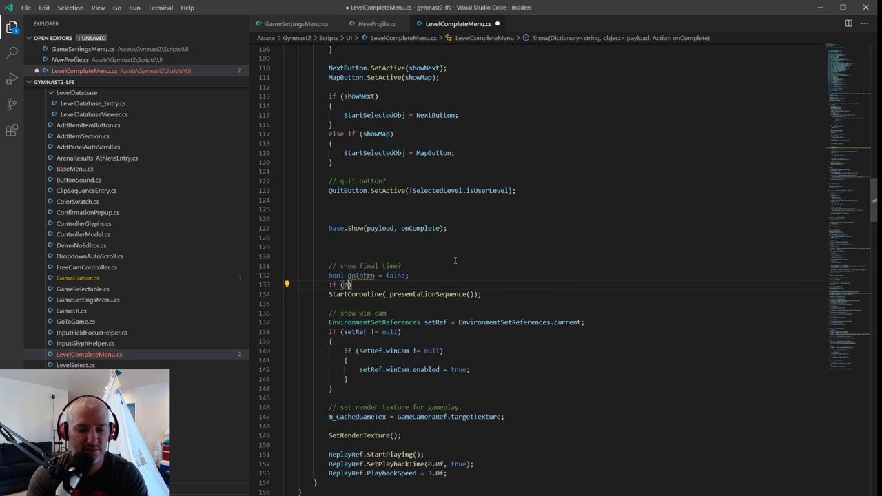
{"action": "type", "text": "ContainsKey("}
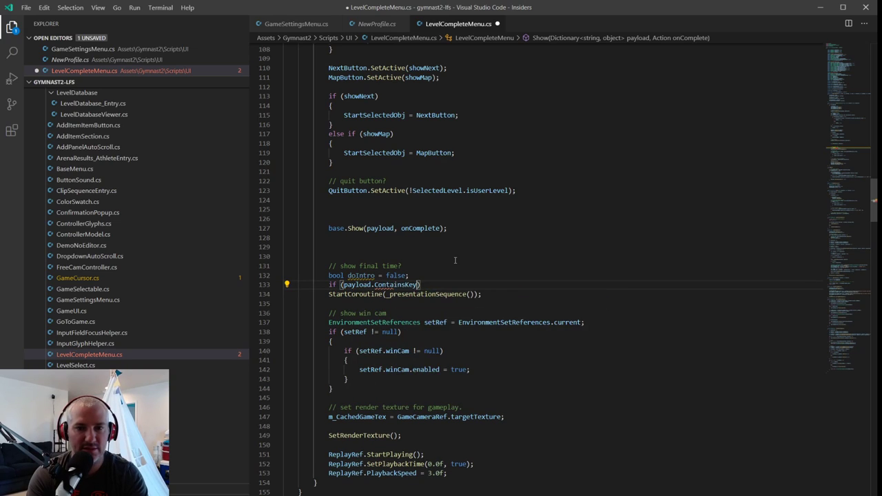
{"action": "type", "text": "sPay"}
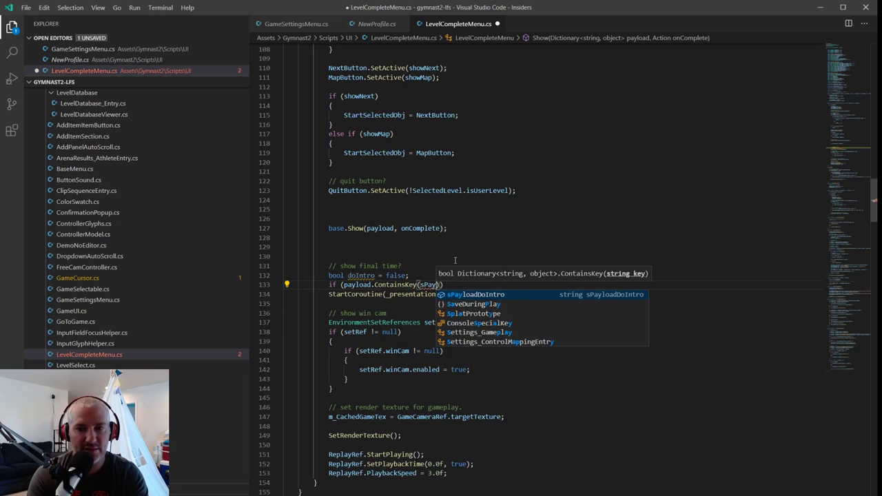
{"action": "key", "text": "Tab"}
{"action": "type", "text": "))"}
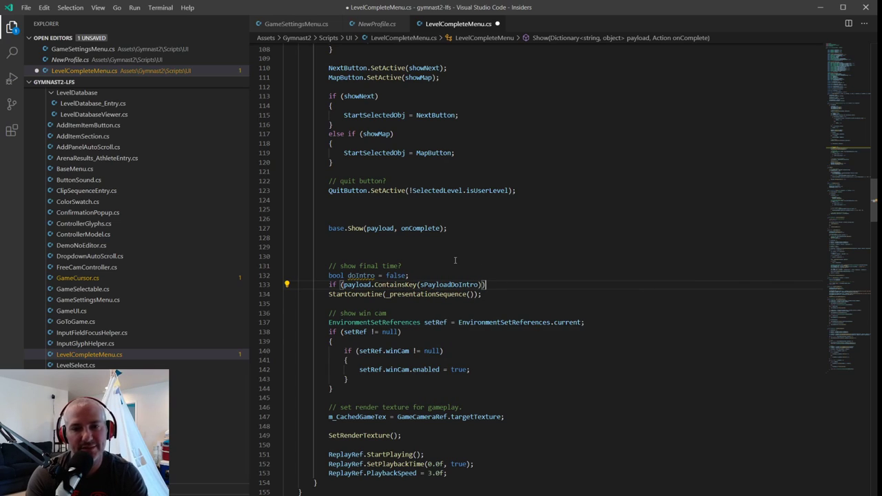
Give the ContainsKey condition a braced body that assigns doIntro = (bool)payload[sPayloadDoIntro];.
{"action": "key", "text": "Return"}
{"action": "type", "text": "{"}
{"action": "key", "text": "Return"}
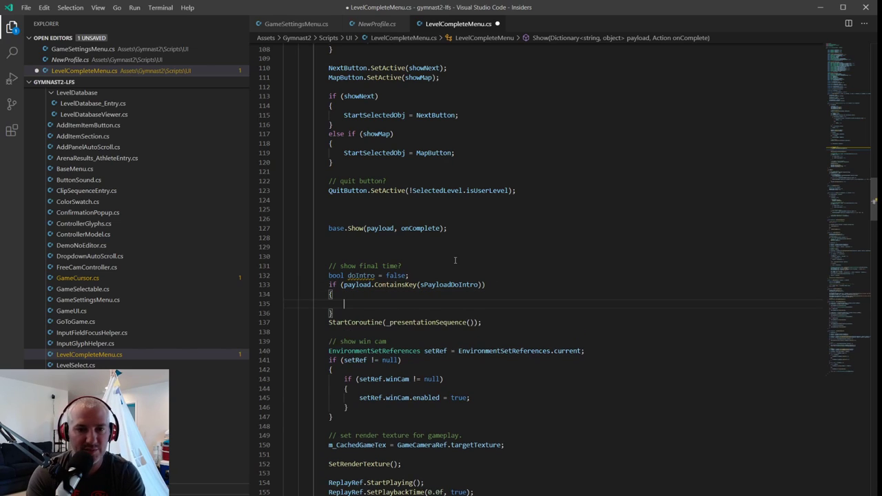
{"action": "type", "text": "doIntro = (bool)"}
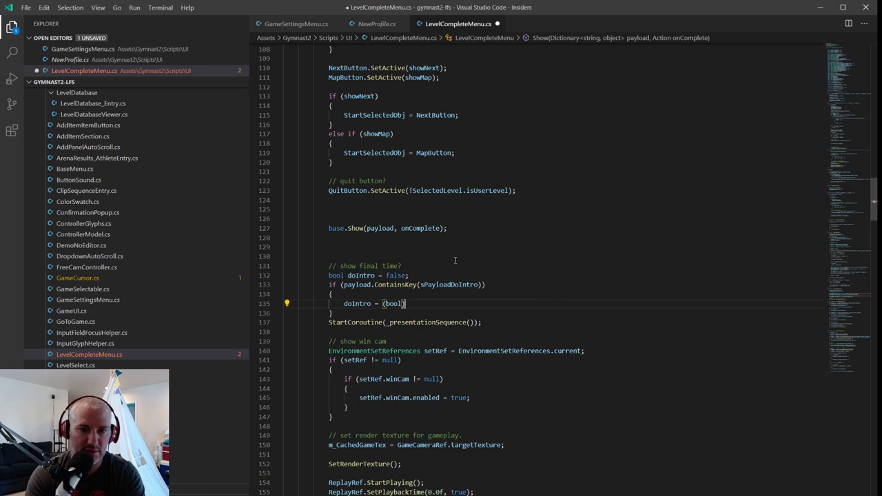
{"action": "type", "text": "payload[spa"}
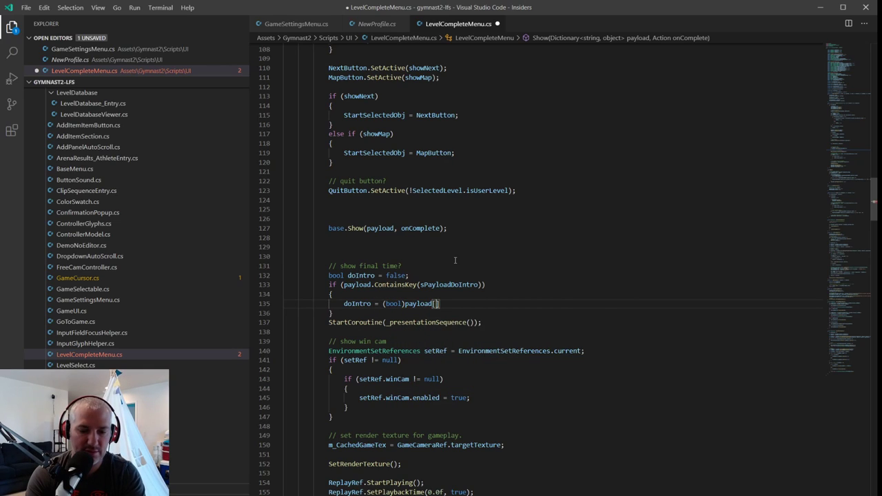
{"action": "key", "text": "Tab"}
{"action": "type", "text": ";"}
Add a blank line after the if block, pass doIntro to _presentationSequence in the StartCoroutine call, and save the script.
{"action": "key", "text": "Down"}
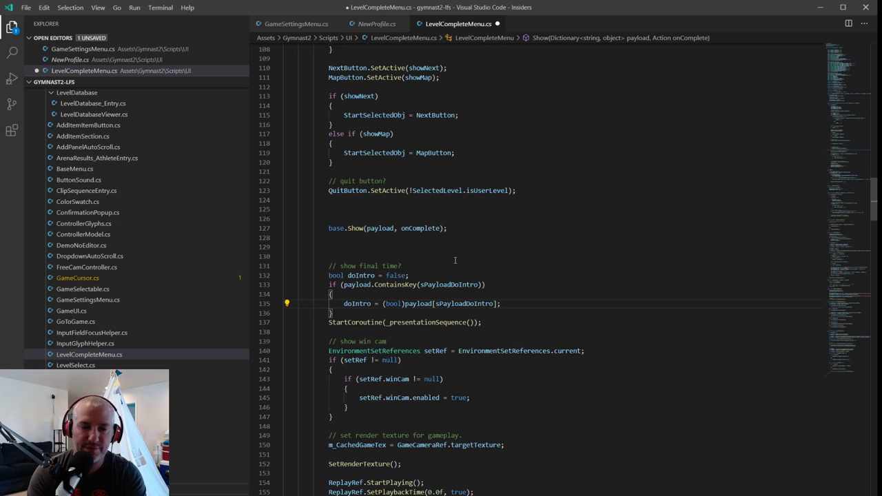
{"action": "key", "text": "Return"}
{"action": "key", "text": "Down"}
{"action": "key", "text": "End"}
{"action": "key", "text": "Left"}
{"action": "key", "text": "Left"}
{"action": "key", "text": "Left"}
{"action": "type", "text": "doIntro"}
{"action": "key", "text": "Tab"}
{"action": "key", "text": "ctrl+s"}
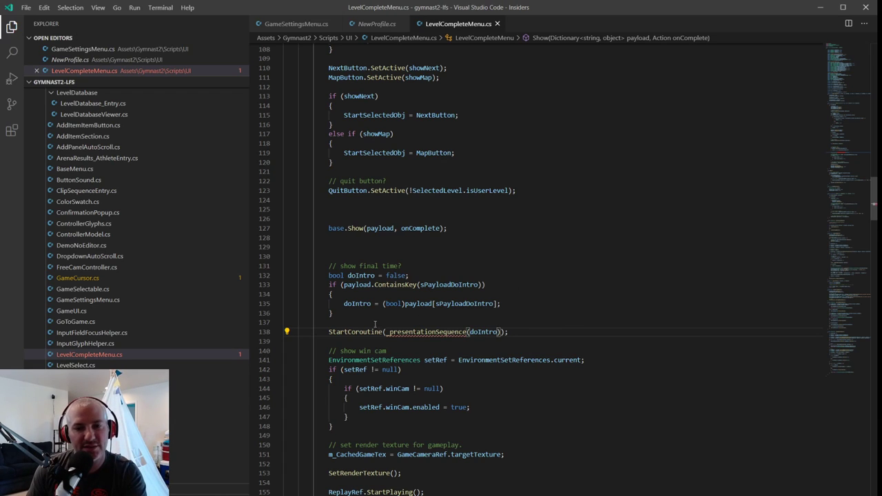
Add a bool doIntro parameter to the _presentationSequence coroutine's signature.
{"action": "scroll", "coordinate": [379, 324], "scroll_direction": "down", "scroll_amount": 20}
{"action": "scroll", "coordinate": [358, 305], "scroll_direction": "down", "scroll_amount": 4}
{"action": "left_click", "coordinate": [459, 289]}
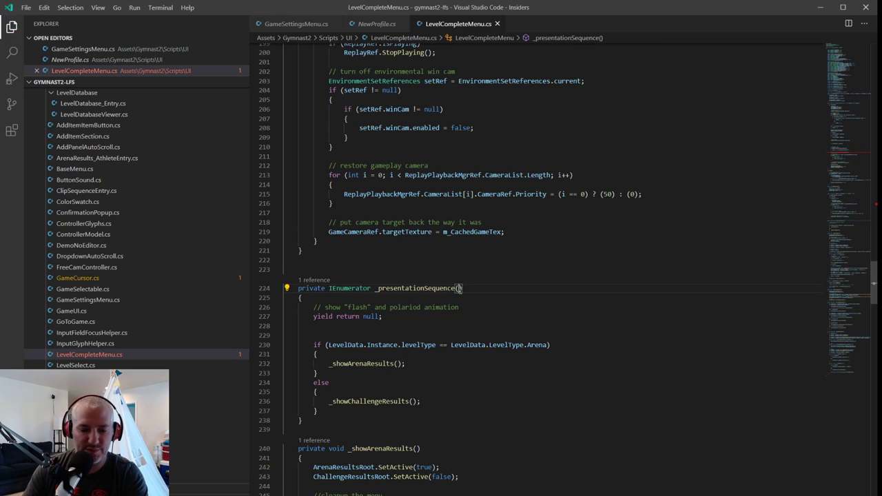
{"action": "type", "text": "bool doI"}
{"action": "type", "text": "ntro"}
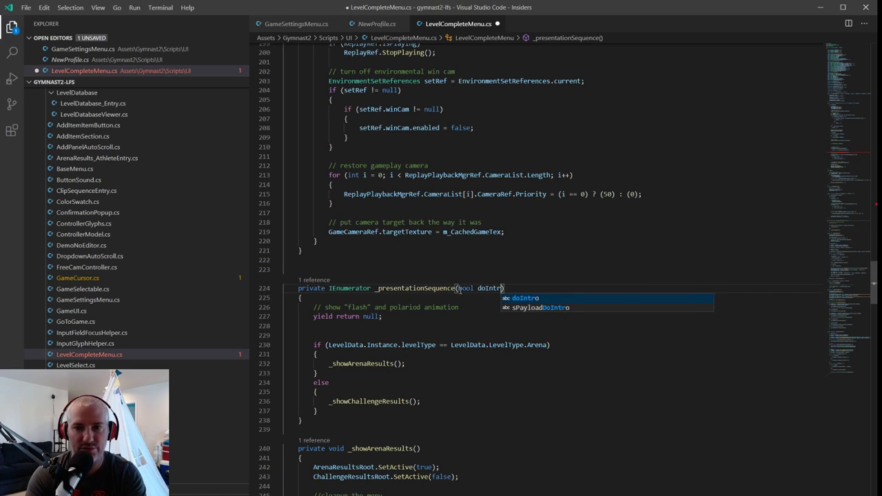
Insert the comment "// do intro? show intro animation" as the first line of the _presentationSequence body.
{"action": "key", "text": "Down"}
{"action": "key", "text": "Return"}
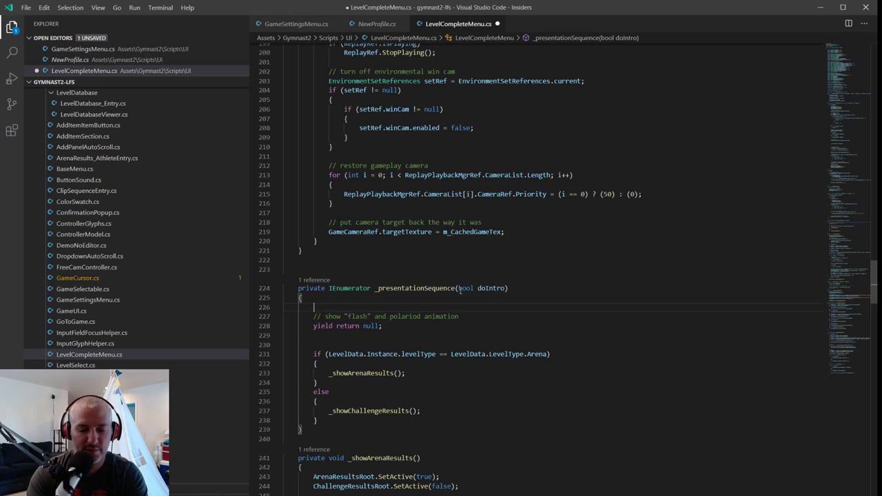
{"action": "type", "text": "// do intro? show intro animation"}
{"action": "key", "text": "Return"}
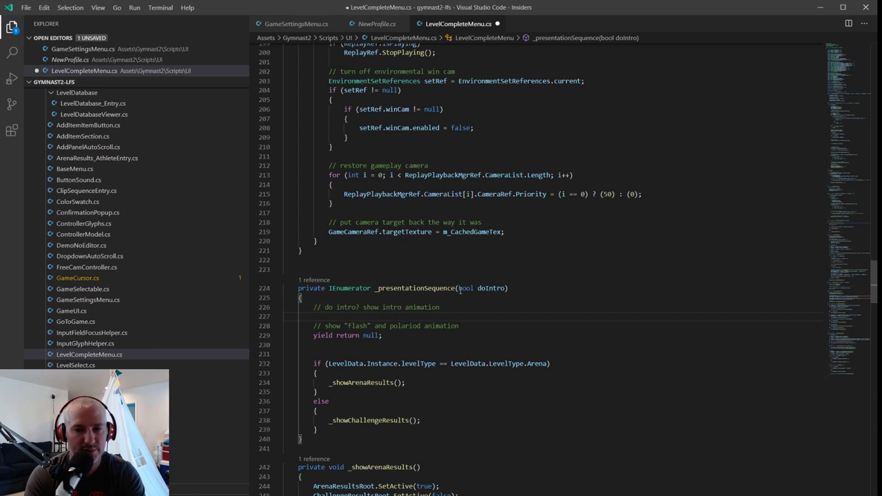
Add an empty braced if (doIntro) block beneath the intro animation comment.
{"action": "type", "text": "if (do"}
{"action": "key", "text": "Return"}
{"action": "key", "text": "BackSpace"}
{"action": "key", "text": "BackSpace"}
{"action": "key", "text": "Up"}
{"action": "key", "text": "ctrl+z"}
{"action": "key", "text": "ctrl+z"}
{"action": "key", "text": "ctrl+z"}
{"action": "key", "text": "ctrl+z"}
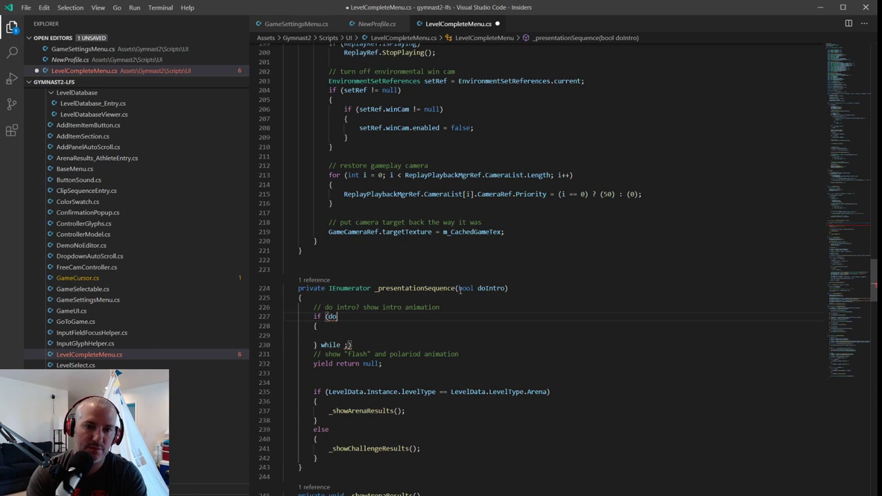
{"action": "type", "text": "(doIntro)"}
{"action": "key", "text": "Return"}
{"action": "type", "text": "{"}
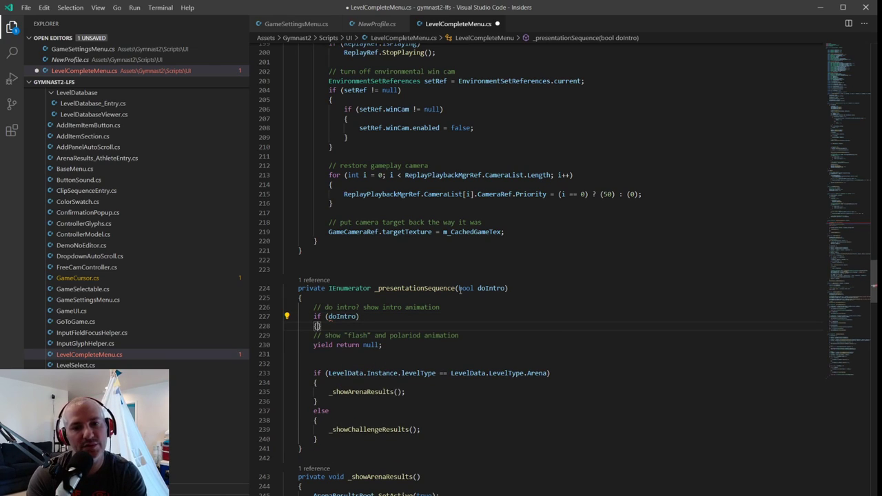
{"action": "key", "text": "Return"}
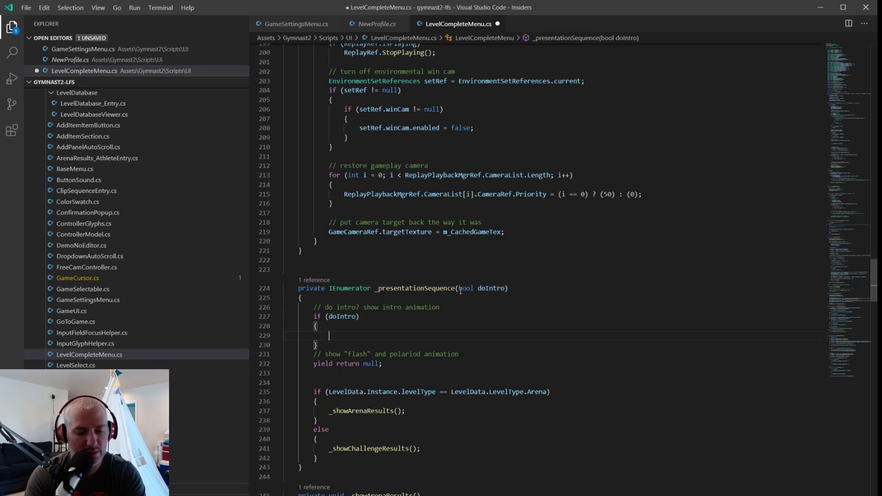
Inside the if (doIntro) block, call ReplayThumbnailAnimator.SetTrigger("GoIntro");.
{"action": "type", "text": "ReplayThumbnailAnimator"}
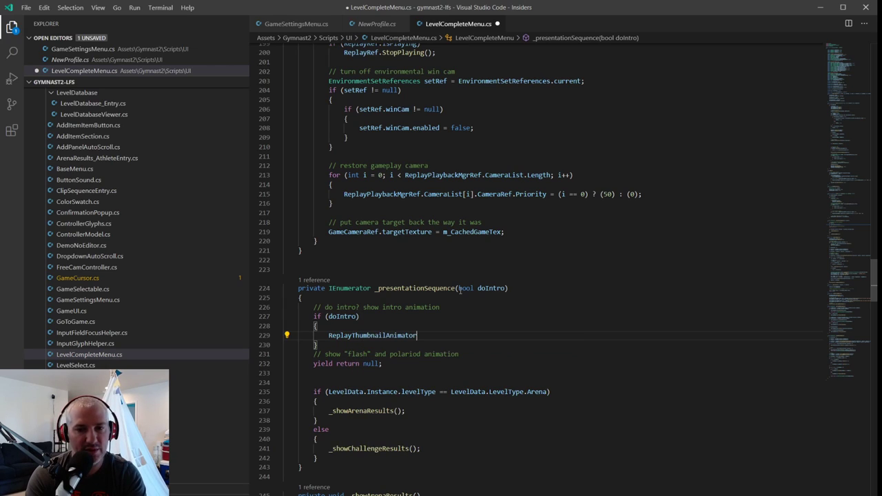
{"action": "type", "text": ".SetTarget"}
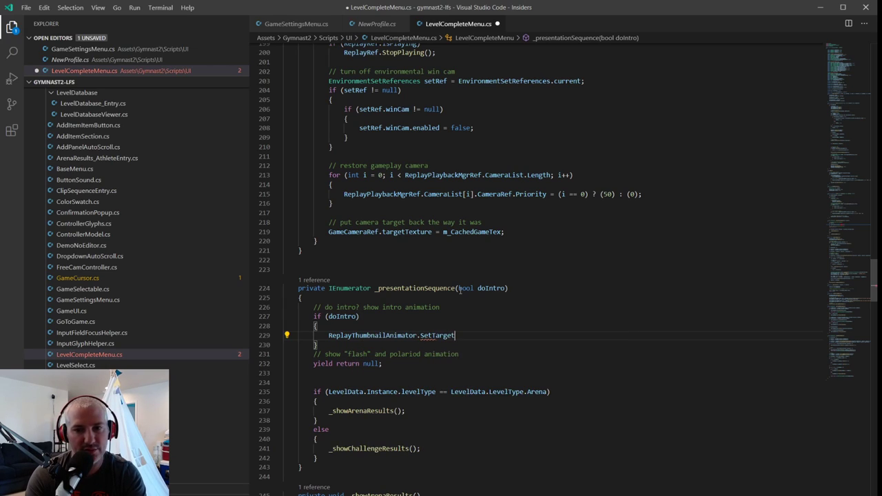
{"action": "key", "text": "BackSpace"}
{"action": "key", "text": "BackSpace"}
{"action": "key", "text": "BackSpace"}
{"action": "key", "text": "BackSpace"}
{"action": "type", "text": "rigger(\""}
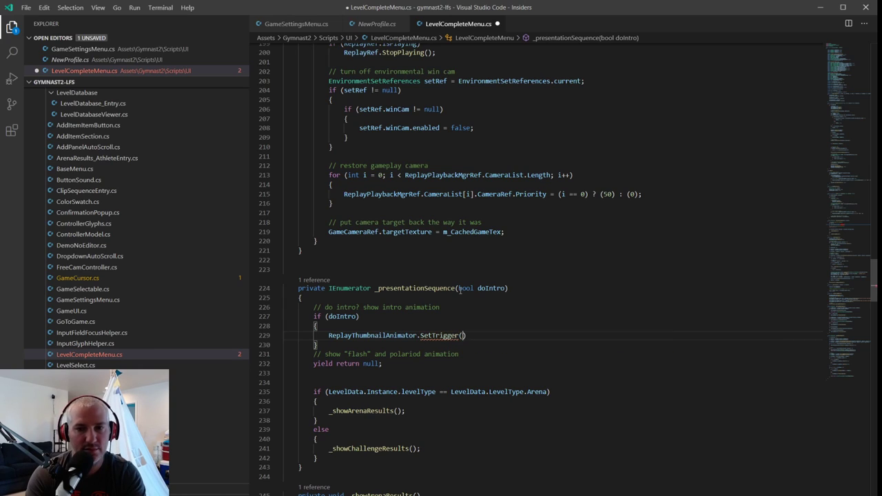
{"action": "type", "text": "GoIntr"}
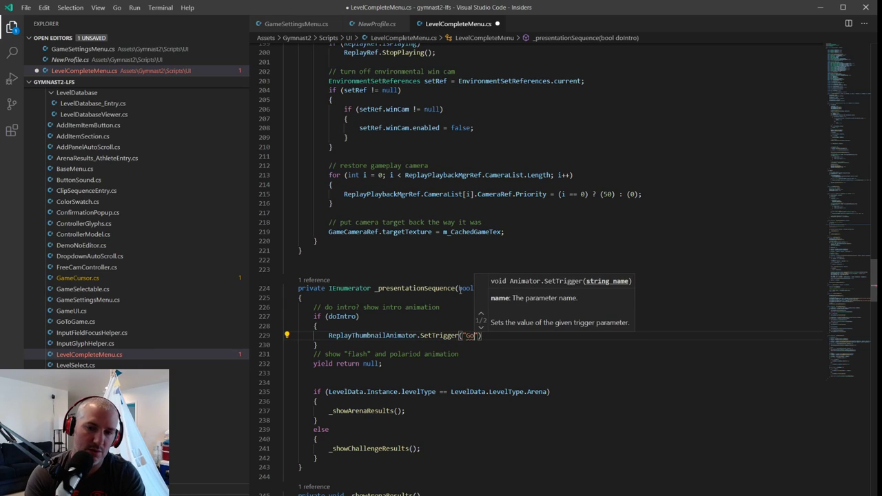
{"action": "type", "text": "o\""}
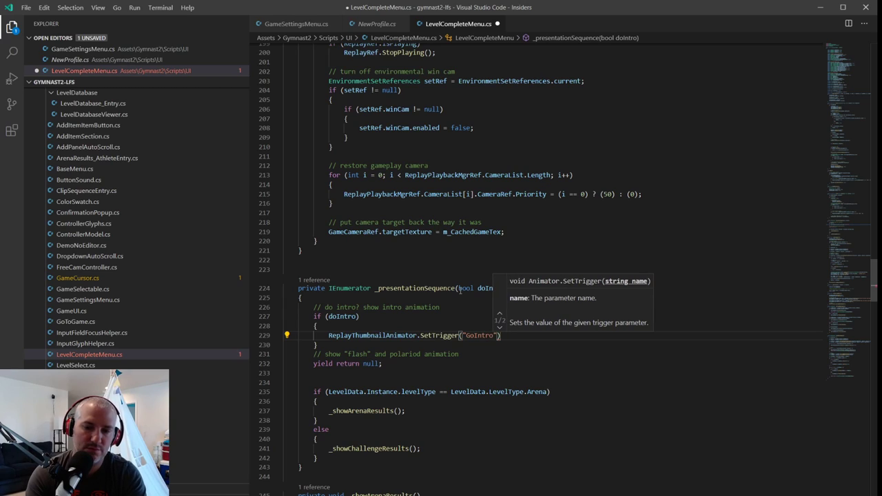
{"action": "type", "text": ");"}
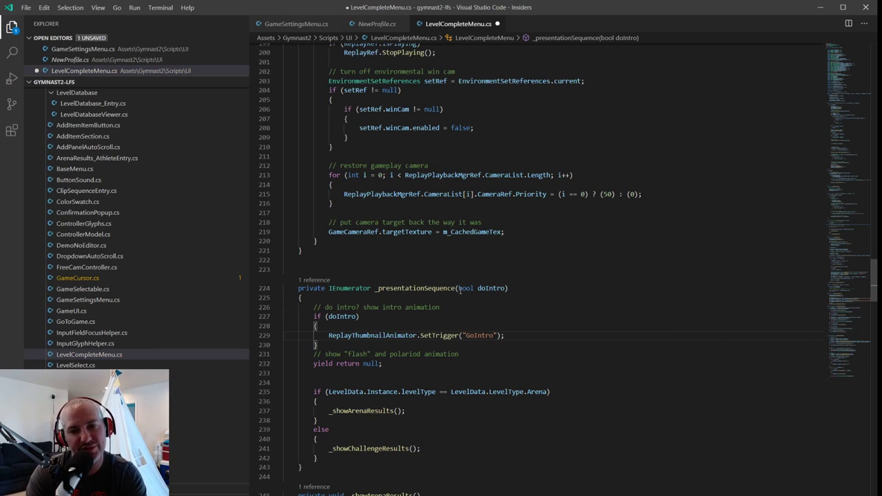
Delete the flash and polaroid comment with its yield return null; line below the if (doIntro) block, and save the script.
{"action": "key", "text": "Down"}
{"action": "key", "text": "End"}
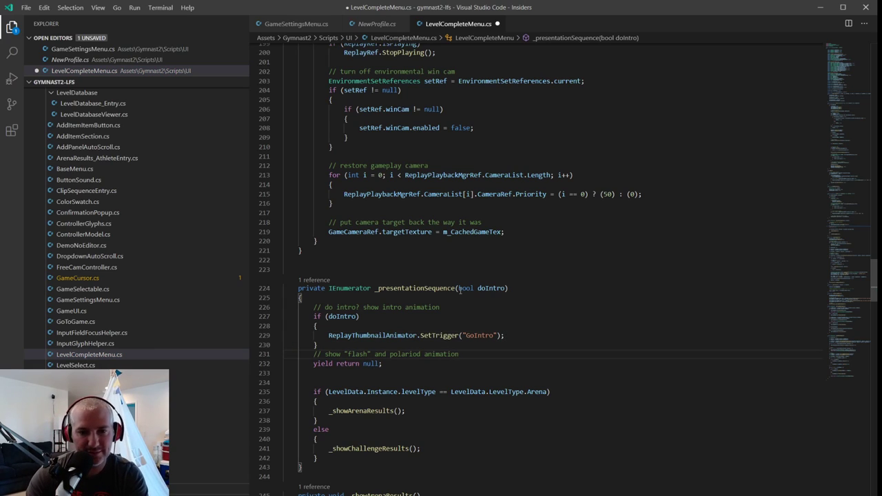
{"action": "key", "text": "shift+Down"}
{"action": "key", "text": "shift+Down"}
{"action": "key", "text": "Delete"}
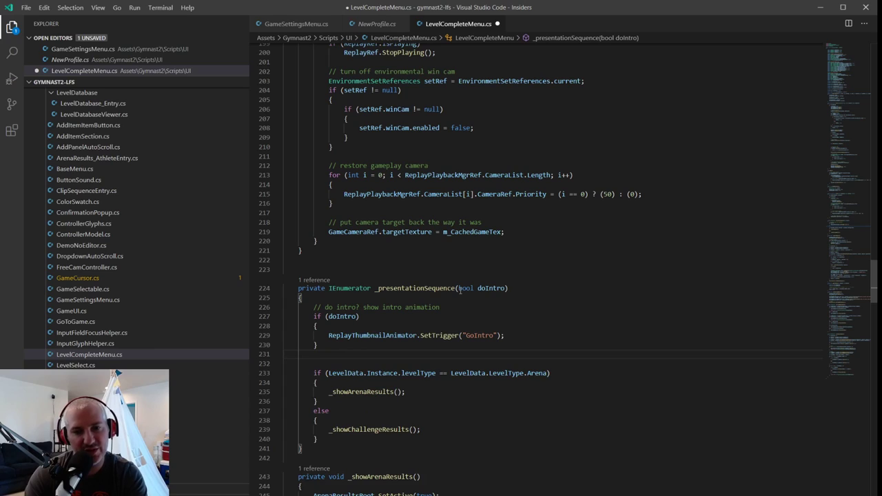
{"action": "key", "text": "ctrl+s"}
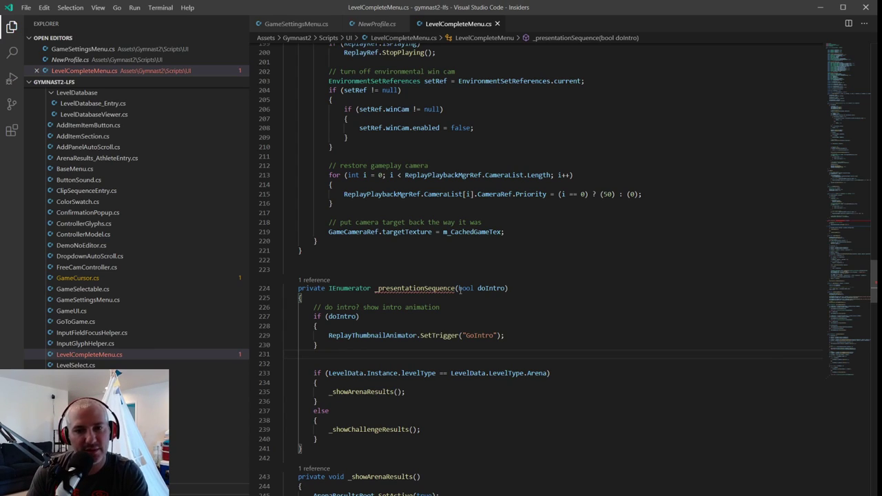
Switch to Unity and show Replay_Root's level-complete replay intro clip in the animation timeline.
{"action": "key", "text": "alt+Tab"}
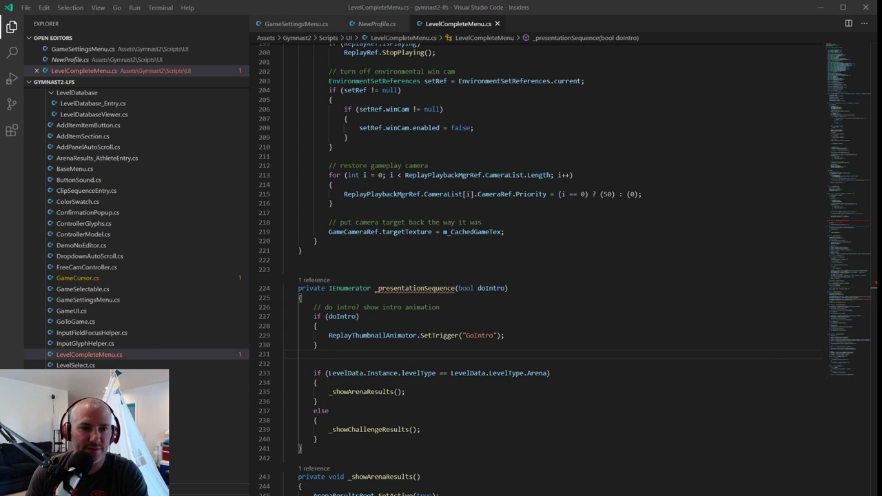
{"action": "key", "text": "alt+Tab"}
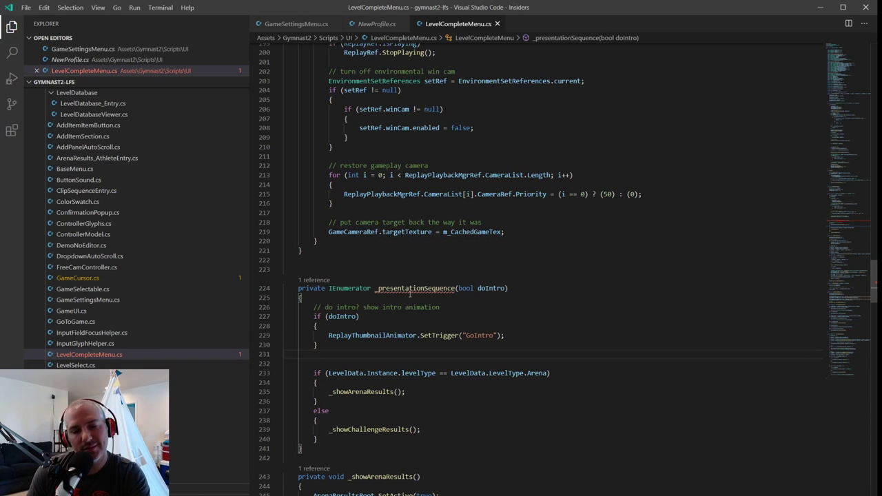
{"action": "key", "text": "alt+Tab"}
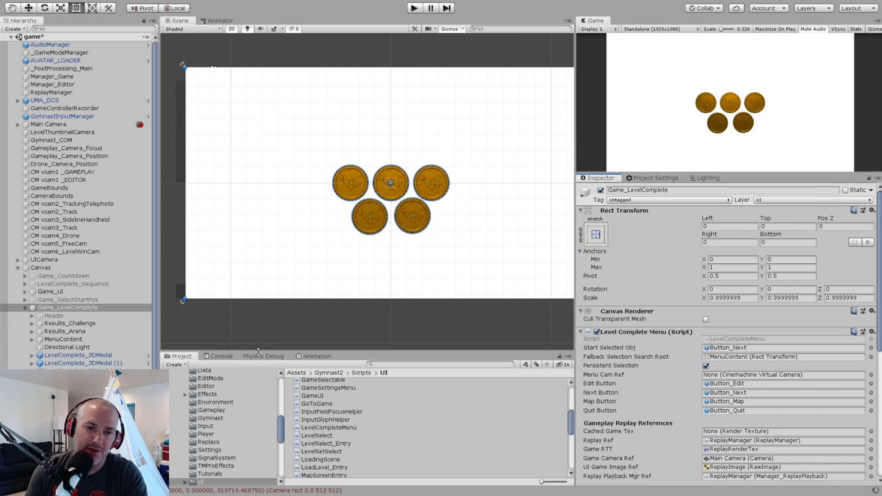
{"action": "left_click", "coordinate": [309, 357]}
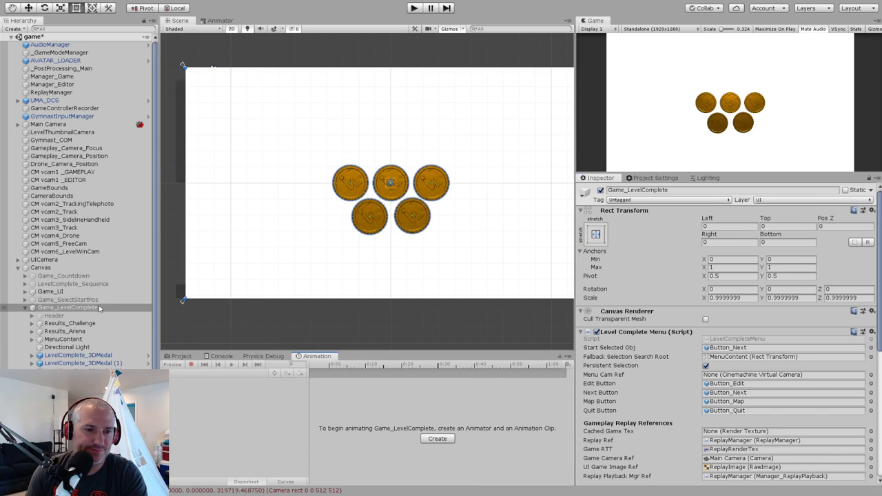
{"action": "left_click", "coordinate": [62, 403]}
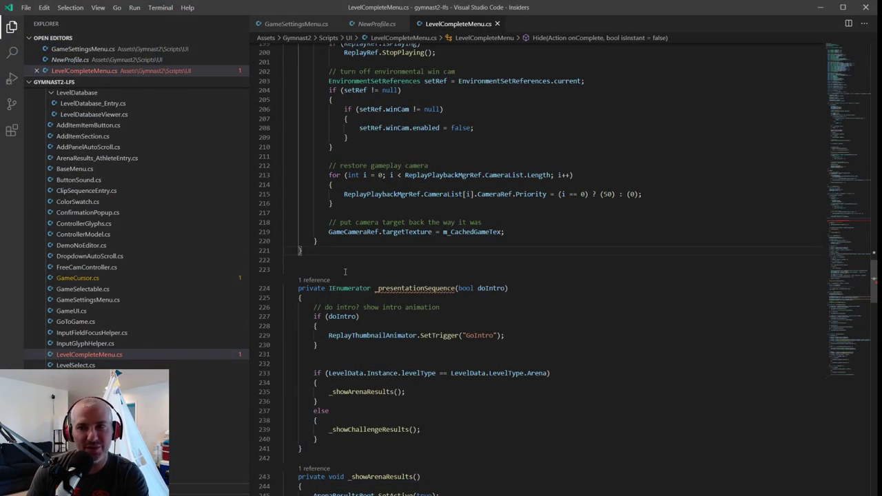
Copy the ArenaMedalsDelay float declaration from the Arena Results fields in LevelCompleteMenu.cs to a new line below ReplayThumbnailAnimator.
{"action": "scroll", "coordinate": [345, 272], "scroll_direction": "up", "scroll_amount": 20}
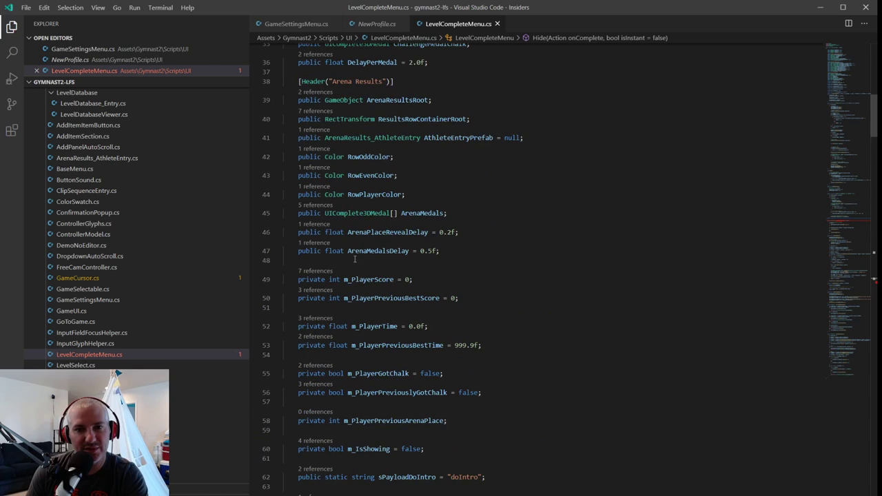
{"action": "left_click_drag", "start_coordinate": [298, 252], "coordinate": [440, 251]}
{"action": "key", "text": "ctrl+c"}
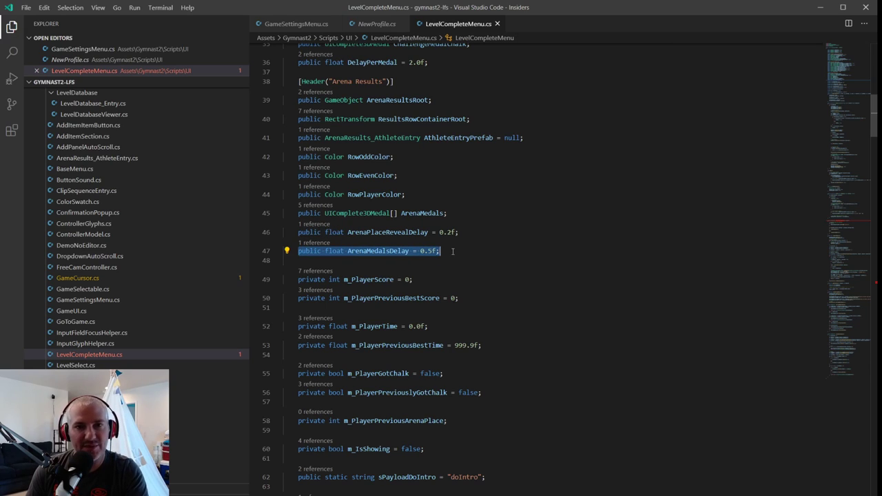
{"action": "scroll", "coordinate": [451, 251], "scroll_direction": "up", "scroll_amount": 5}
{"action": "left_click", "coordinate": [460, 169]}
{"action": "scroll", "coordinate": [460, 169], "scroll_direction": "up", "scroll_amount": 3}
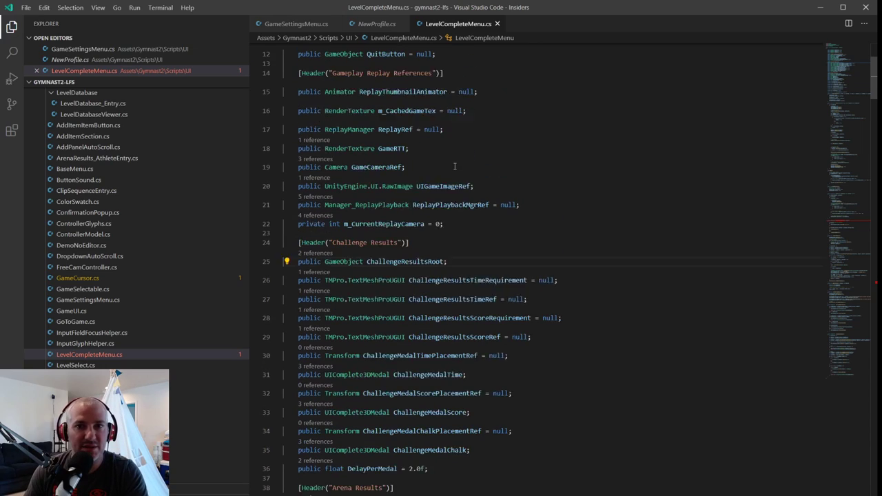
{"action": "left_click", "coordinate": [481, 124]}
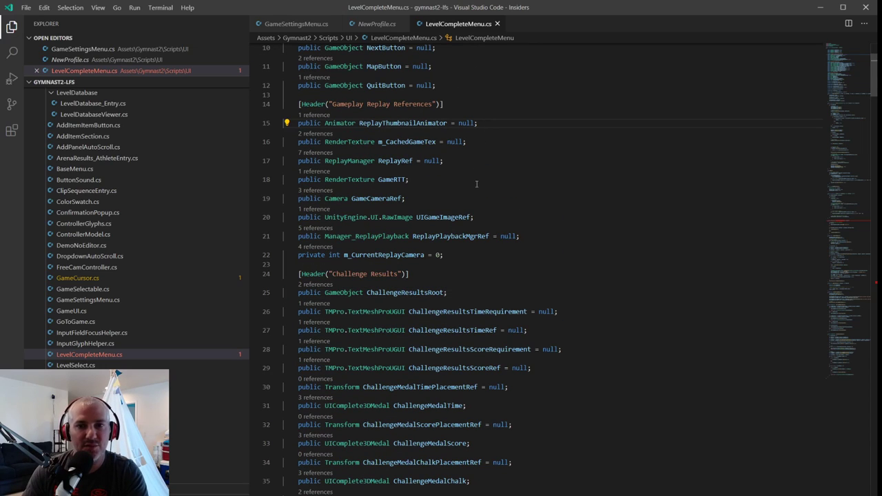
{"action": "key", "text": "Return"}
{"action": "key", "text": "ctrl+v"}
Rename the copied float field under Gameplay Replay References to ReplayIntroDelay and save the script.
{"action": "double_click", "coordinate": [382, 142]}
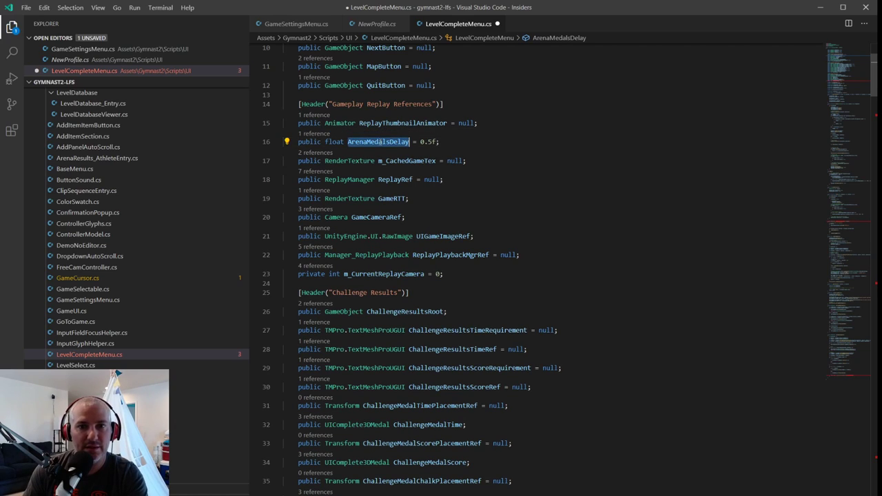
{"action": "type", "text": "ReplayInt"}
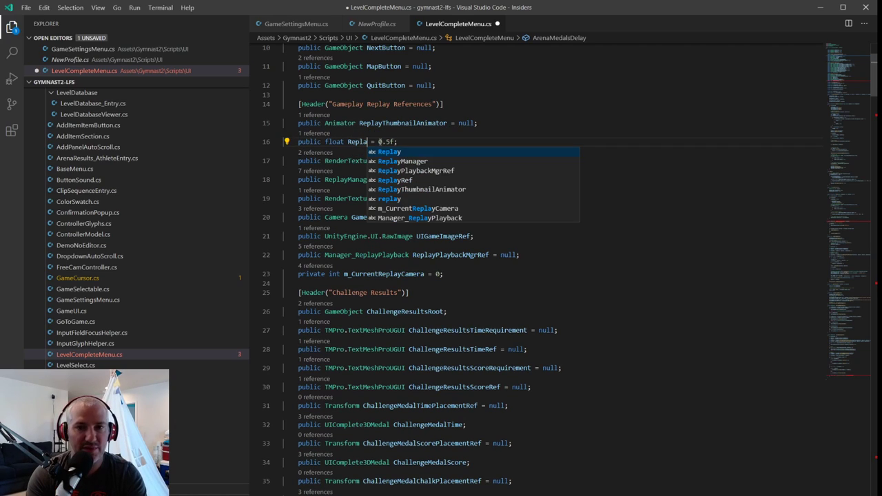
{"action": "type", "text": "roDelay"}
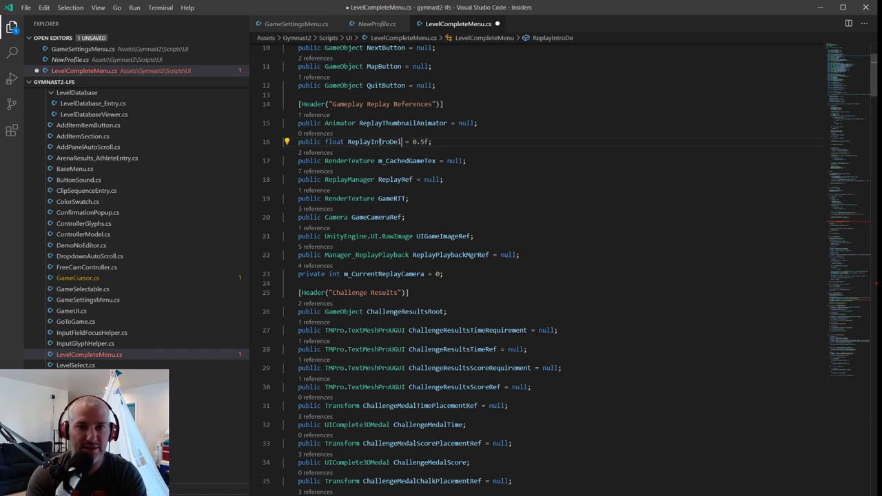
{"action": "key", "text": "ctrl+s"}
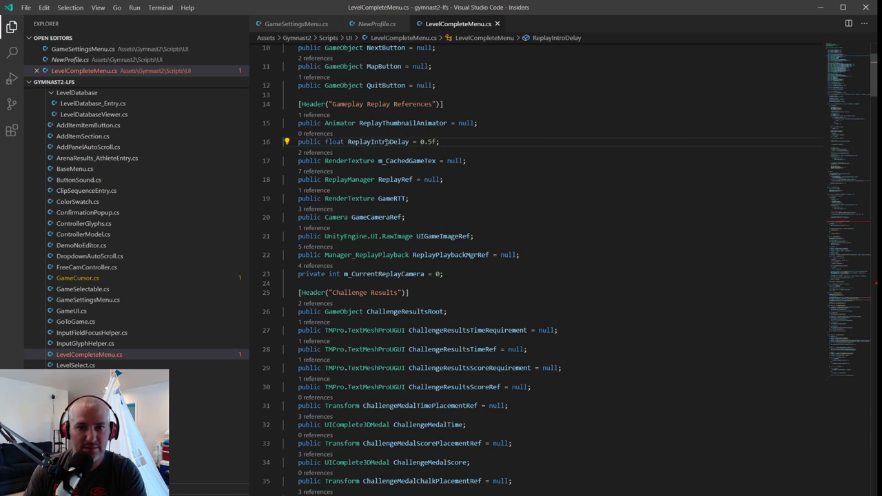
After the GoIntro trigger call in _presentationSequence, add yield return new WaitForSecondsRealtime(ReplayIntroDelay); and save the script.
{"action": "key", "text": "Down"}
{"action": "scroll", "coordinate": [448, 291], "scroll_direction": "down", "scroll_amount": 20}
{"action": "scroll", "coordinate": [448, 291], "scroll_direction": "down", "scroll_amount": 20}
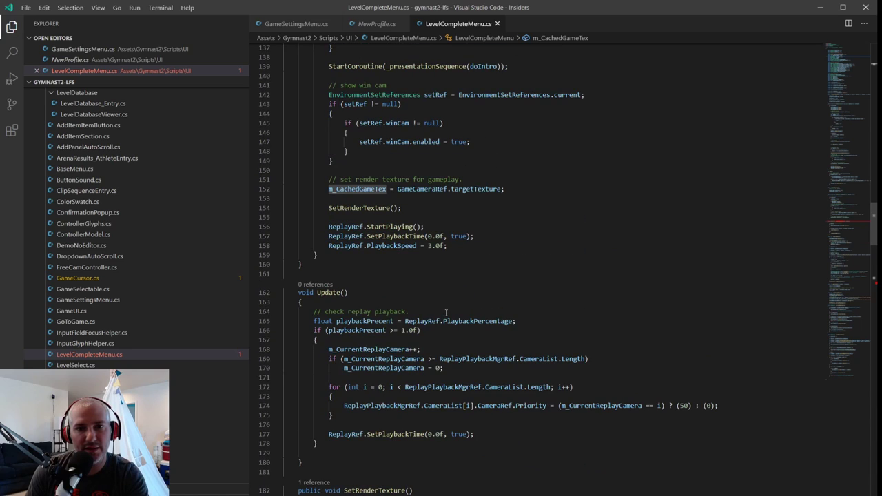
{"action": "scroll", "coordinate": [446, 312], "scroll_direction": "down", "scroll_amount": 20}
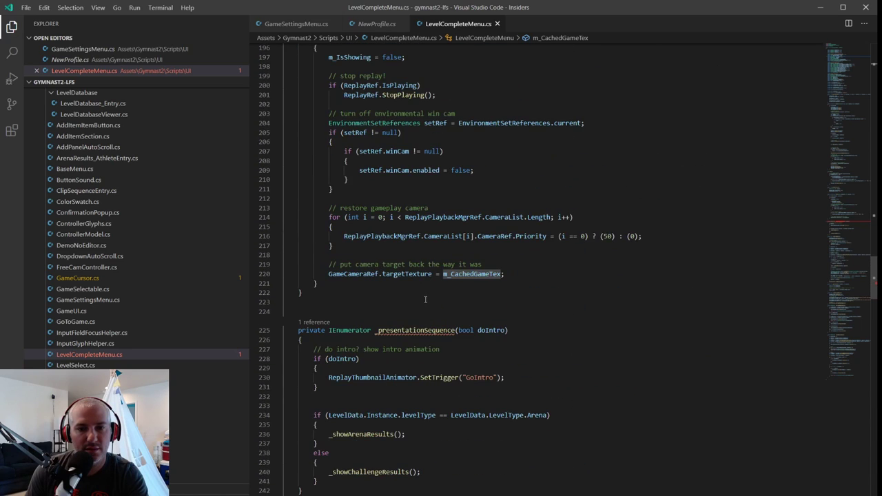
{"action": "scroll", "coordinate": [417, 298], "scroll_direction": "down", "scroll_amount": 7}
{"action": "left_click", "coordinate": [531, 193]}
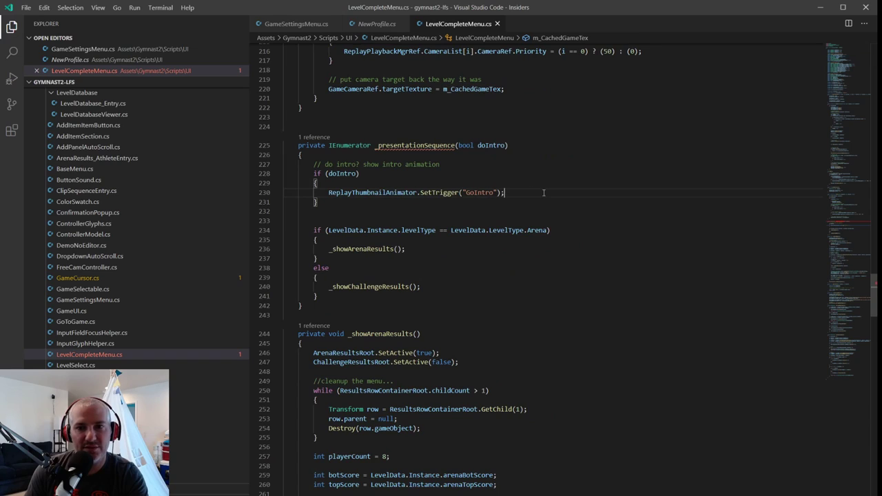
{"action": "key", "text": "Return"}
{"action": "key", "text": "Return"}
{"action": "type", "text": "yield return new waitf"}
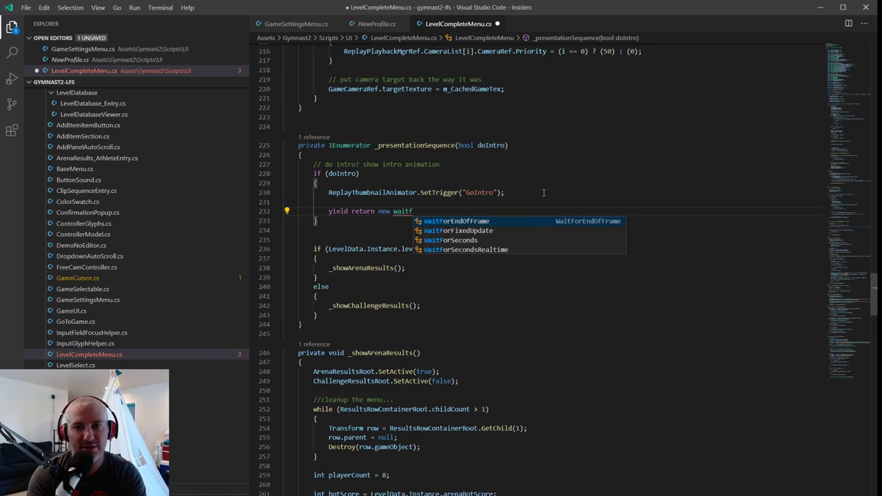
{"action": "key", "text": "Down"}
{"action": "key", "text": "Down"}
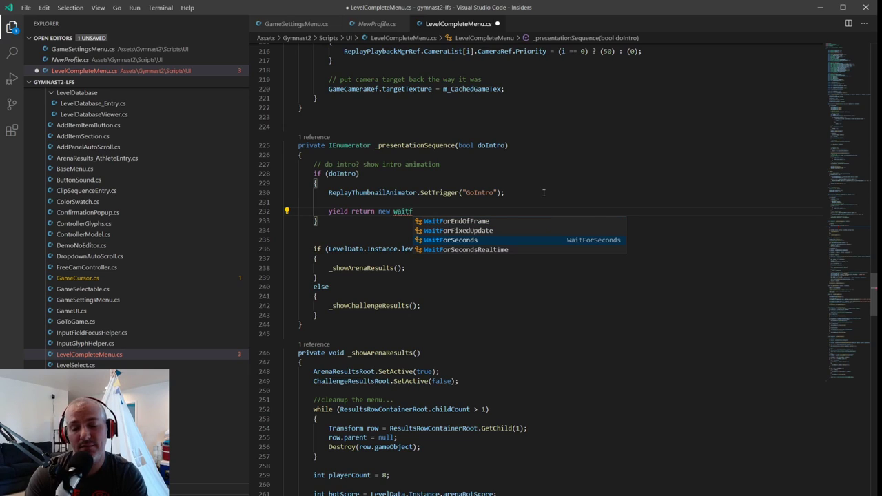
{"action": "key", "text": "Down"}
{"action": "key", "text": "Return"}
{"action": "type", "text": "("}
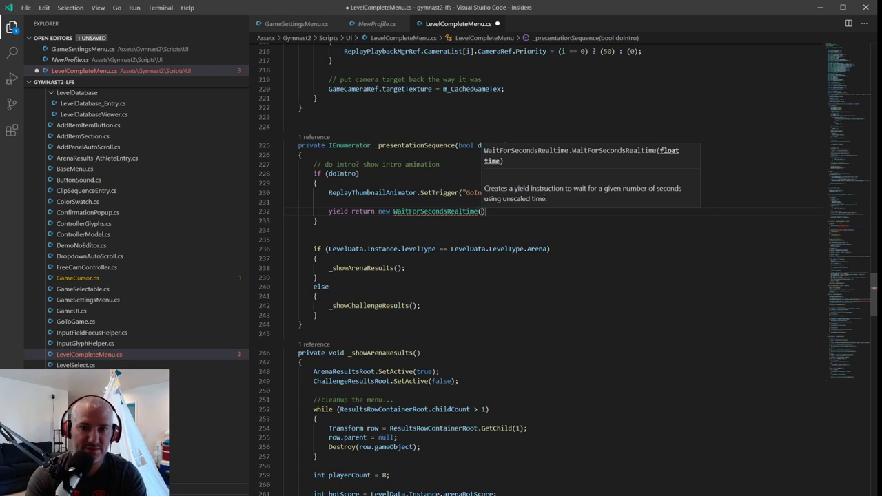
{"action": "type", "text": "ReplayIntroDelay);"}
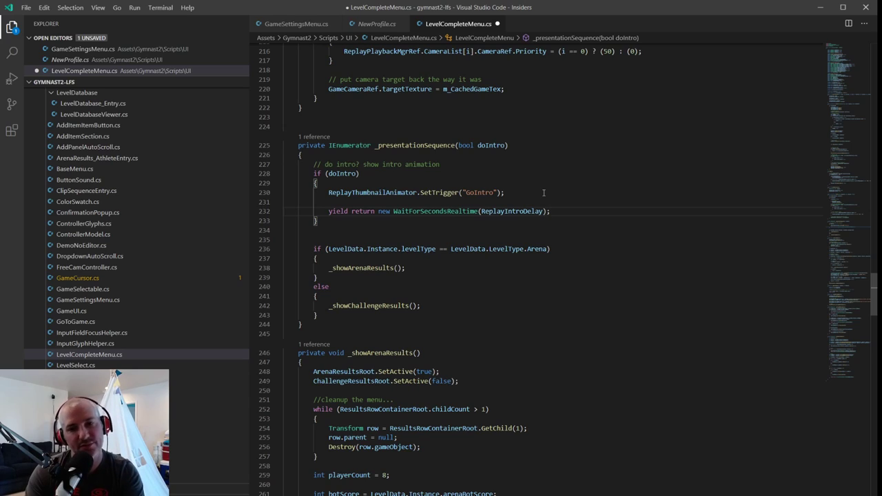
{"action": "key", "text": "Down"}
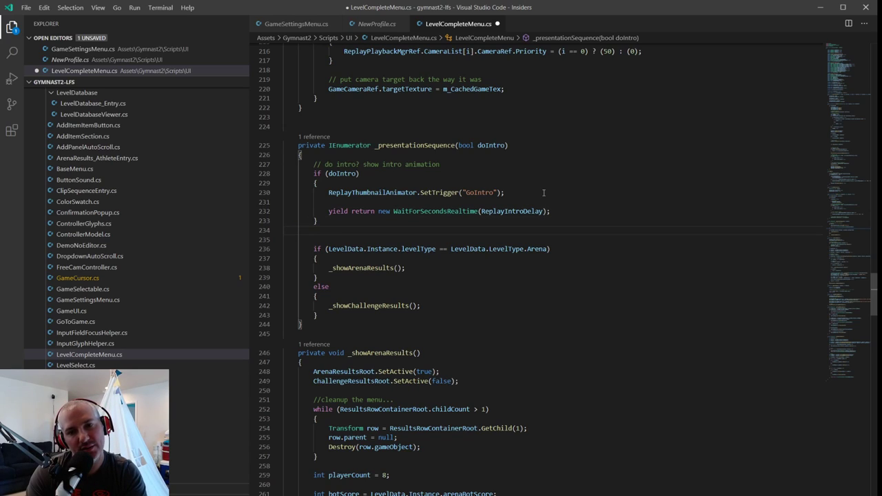
{"action": "key", "text": "Down"}
{"action": "key", "text": "Down"}
{"action": "key", "text": "ctrl+s"}
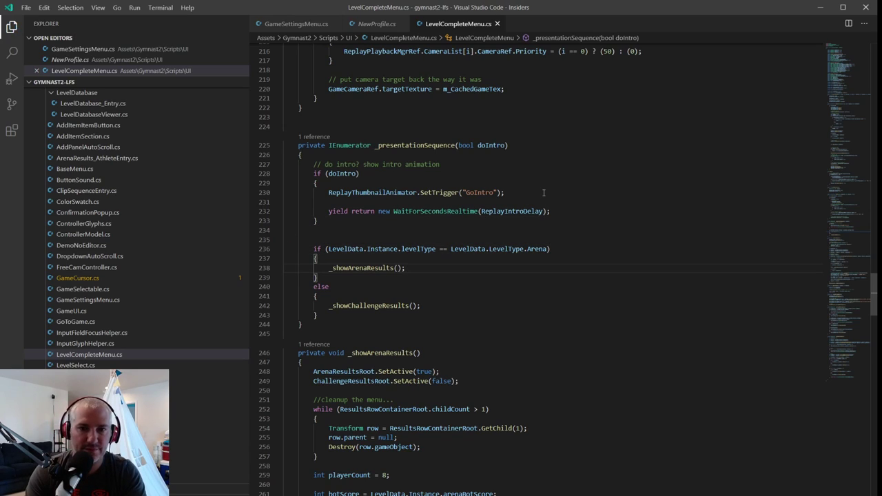
Switch to Unity and deactivate the Game_LevelComplete object under Canvas.
{"action": "key", "text": "alt+Tab"}
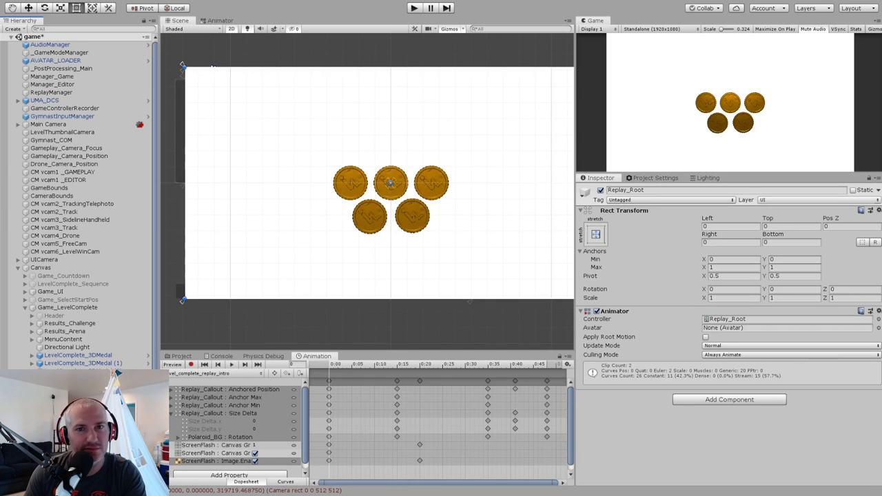
{"action": "middle_click_drag", "start_coordinate": [396, 205], "coordinate": [372, 203]}
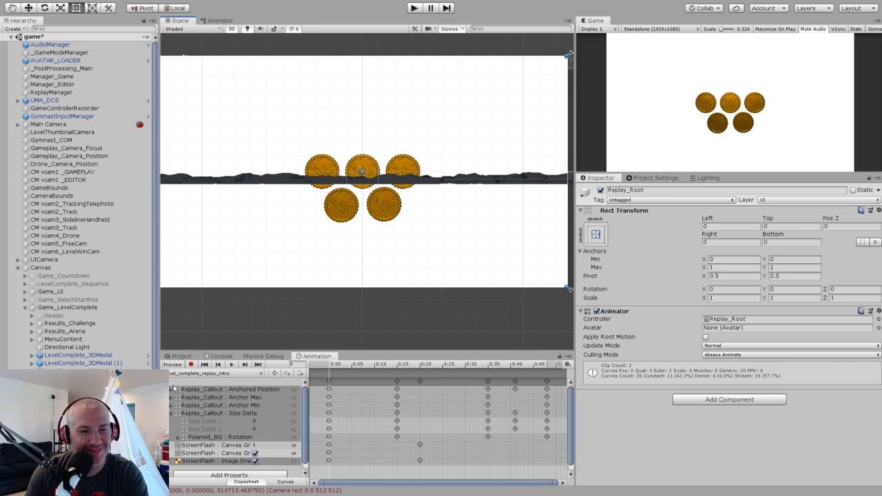
{"action": "left_click", "coordinate": [172, 413]}
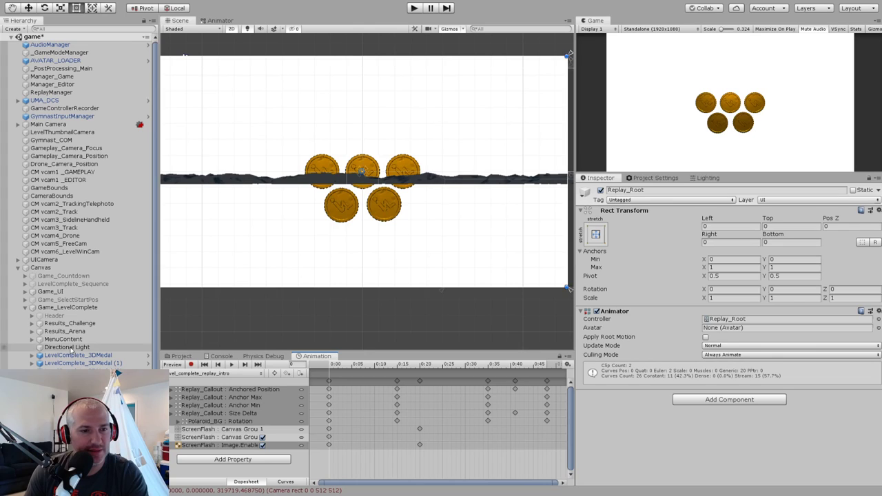
{"action": "left_click", "coordinate": [67, 307]}
{"action": "left_click", "coordinate": [600, 191]}
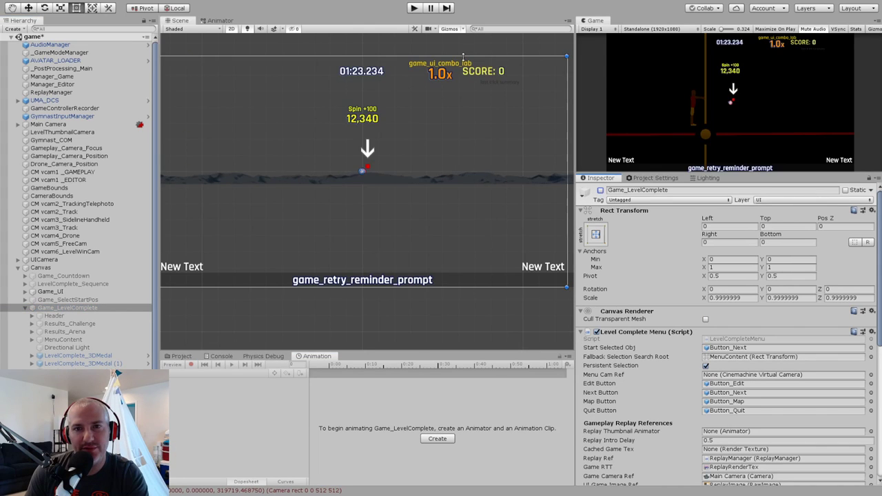
Run the game, load the level aaa, play it through to the level-complete menu, and stop play mode.
{"action": "left_click", "coordinate": [414, 9]}
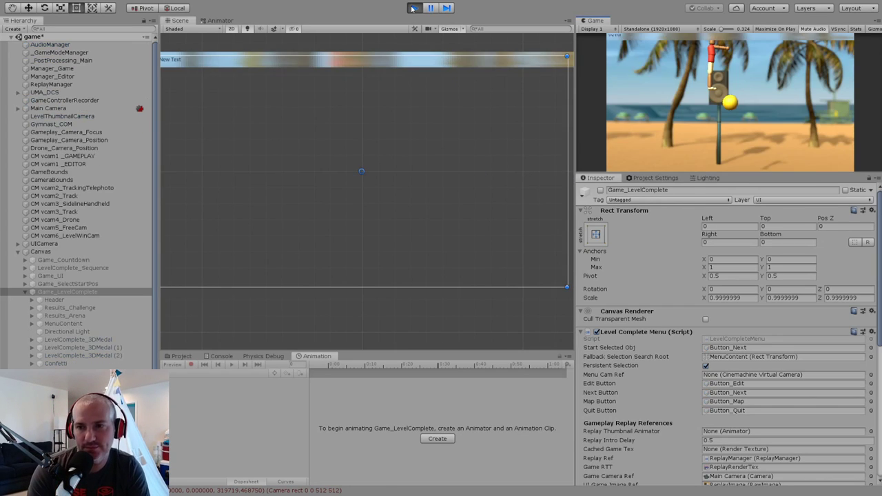
{"action": "key", "text": "Return"}
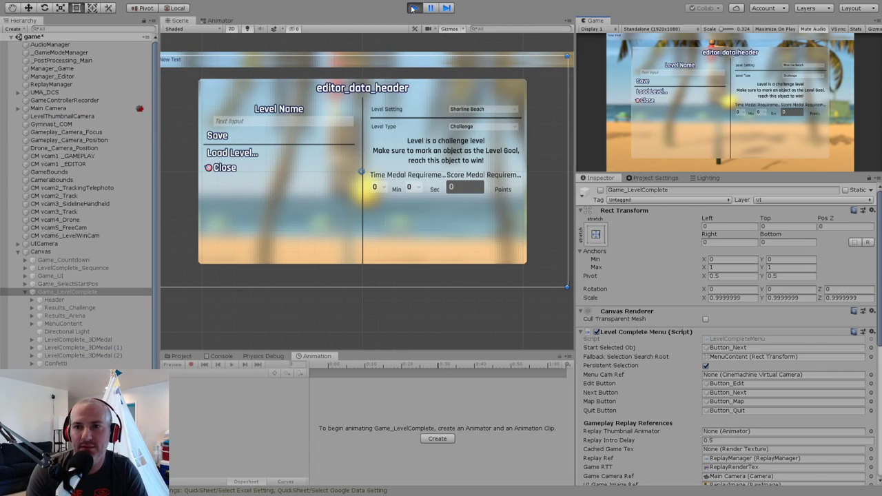
{"action": "key", "text": "Up"}
{"action": "key", "text": "Return"}
{"action": "key", "text": "Down"}
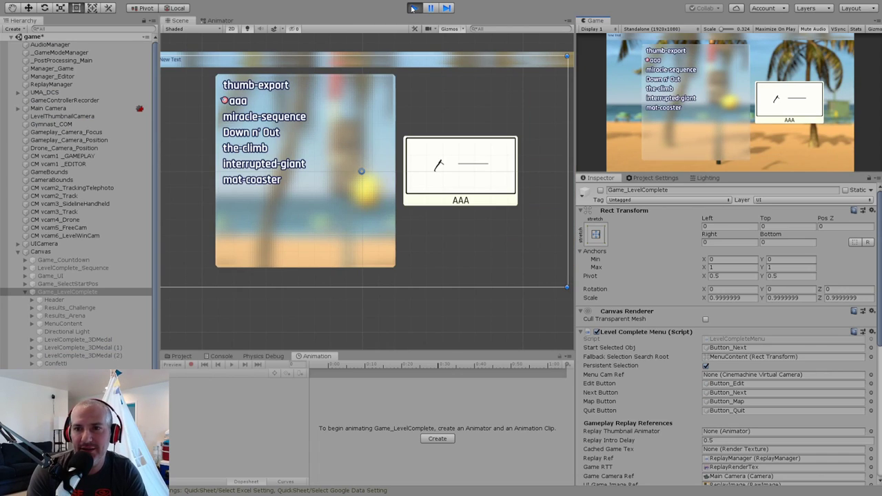
{"action": "key", "text": "Return"}
{"action": "key", "text": "Escape"}
{"action": "key", "text": "Down"}
{"action": "key", "text": "Return"}
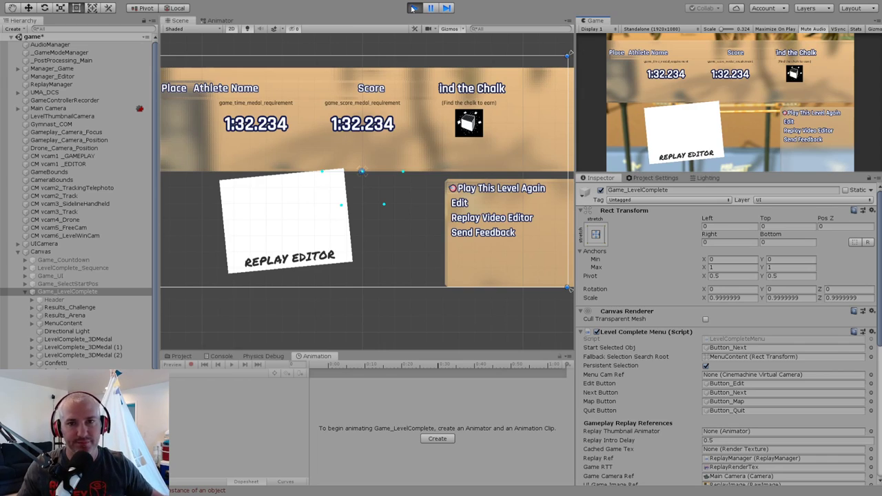
{"action": "left_click", "coordinate": [413, 8]}
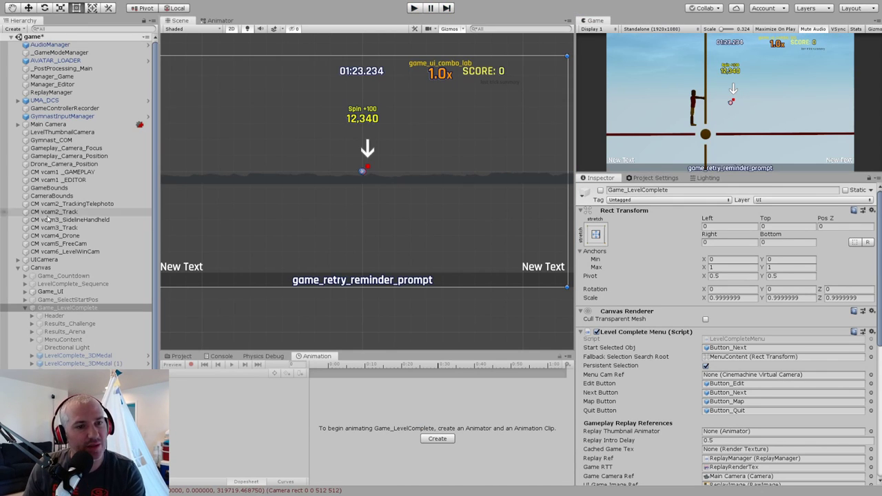
Examine the LevelCompleteMenu.Show error in the console and select the LevelComplete_Sequence object in the hierarchy.
{"action": "left_click", "coordinate": [220, 356]}
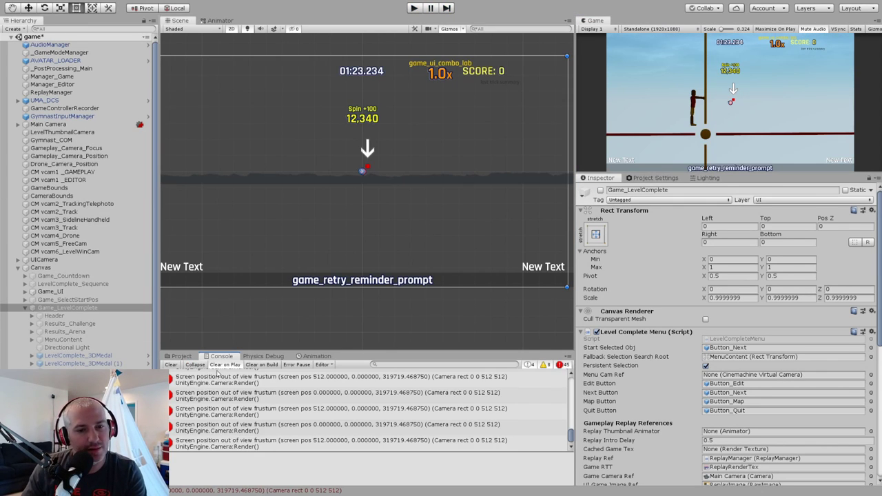
{"action": "scroll", "coordinate": [255, 411], "scroll_direction": "up", "scroll_amount": 10}
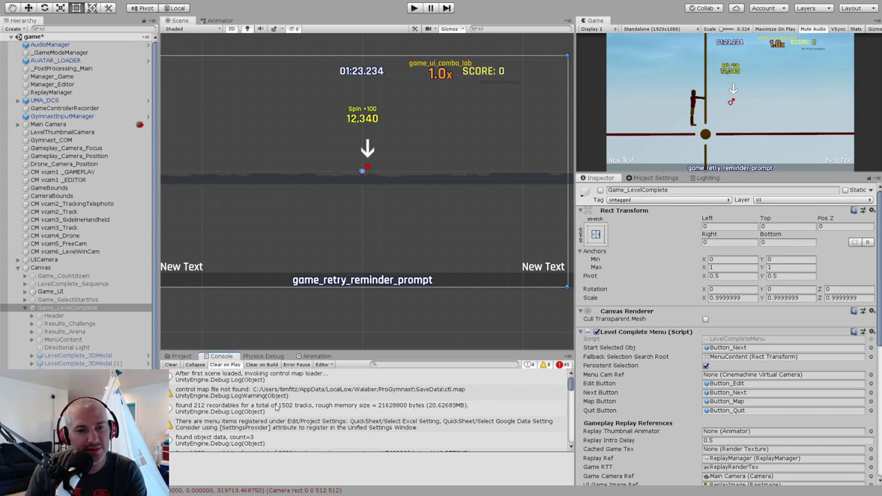
{"action": "scroll", "coordinate": [276, 411], "scroll_direction": "down", "scroll_amount": 3}
{"action": "left_click", "coordinate": [276, 418]}
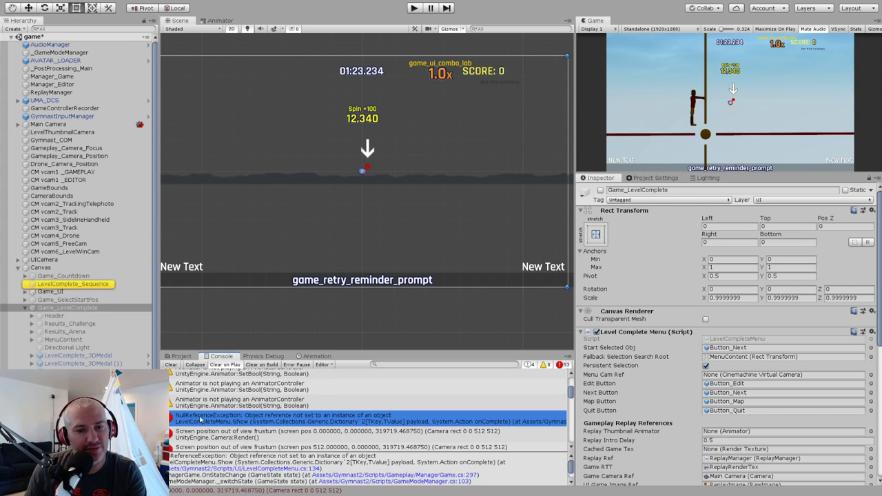
{"action": "left_click", "coordinate": [34, 283]}
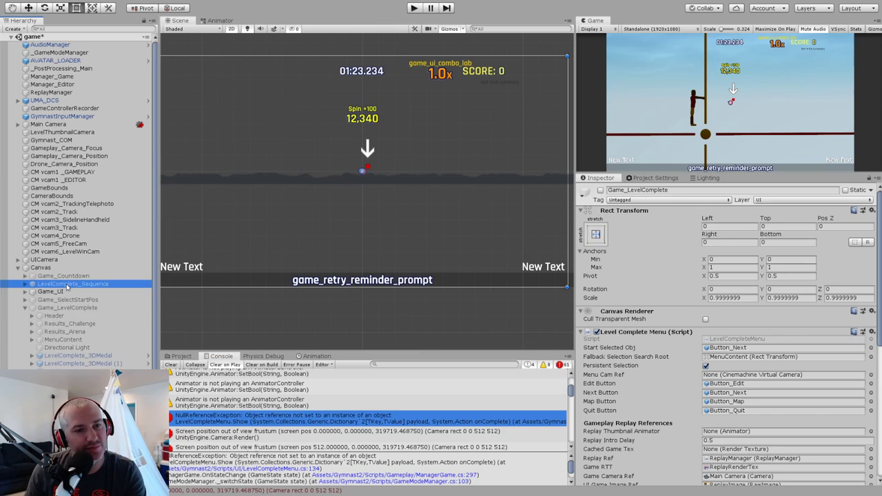
Assign Replay_Root as the Replay Thumbnail Animator in the Level Complete Menu script of Game_LevelComplete.
{"action": "left_click", "coordinate": [25, 284]}
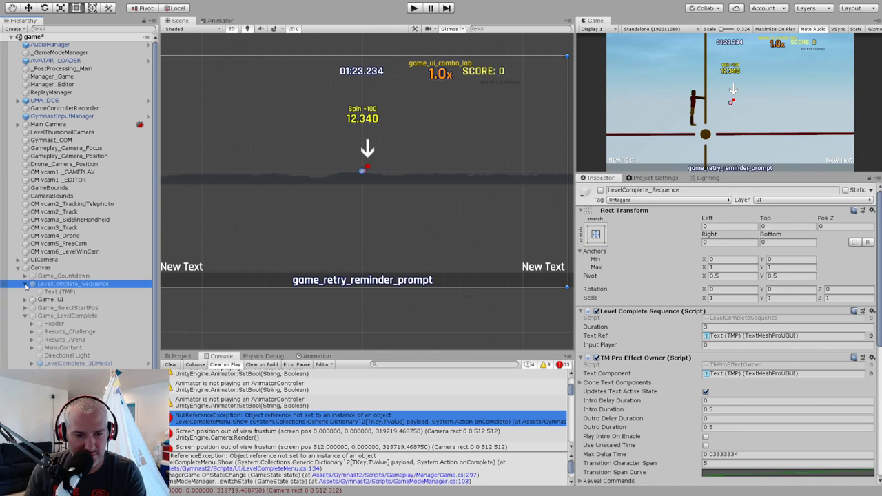
{"action": "left_click", "coordinate": [25, 284]}
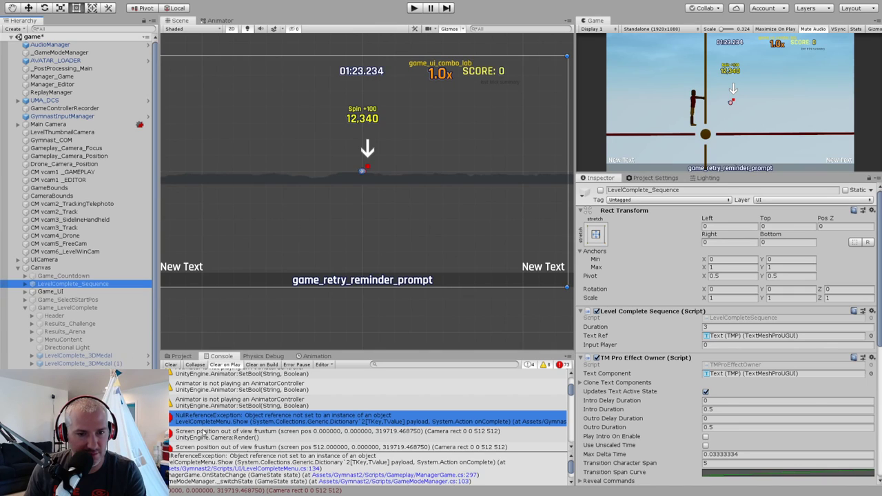
{"action": "left_click", "coordinate": [204, 418]}
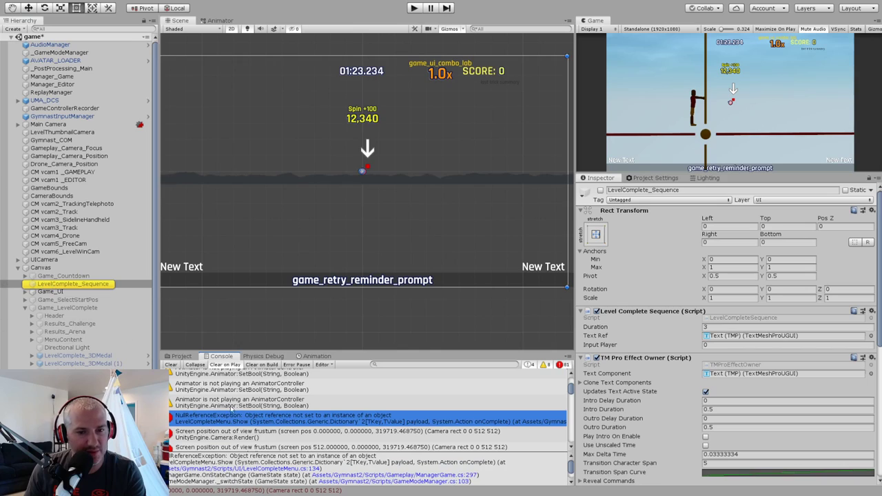
{"action": "scroll", "coordinate": [235, 458], "scroll_direction": "down", "scroll_amount": 2}
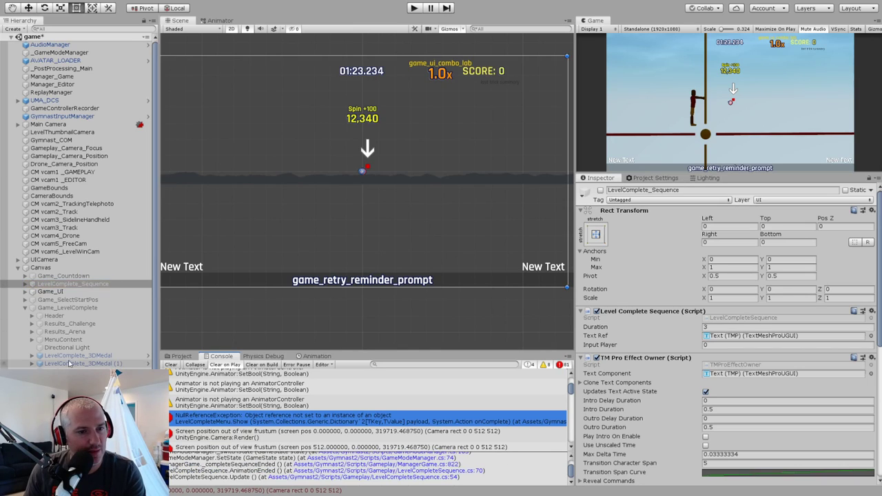
{"action": "left_click", "coordinate": [57, 308]}
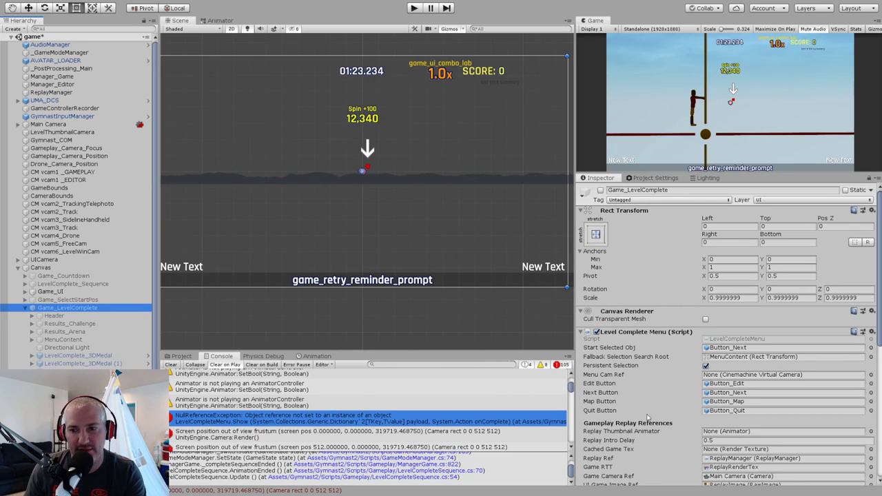
{"action": "scroll", "coordinate": [687, 403], "scroll_direction": "down", "scroll_amount": 3}
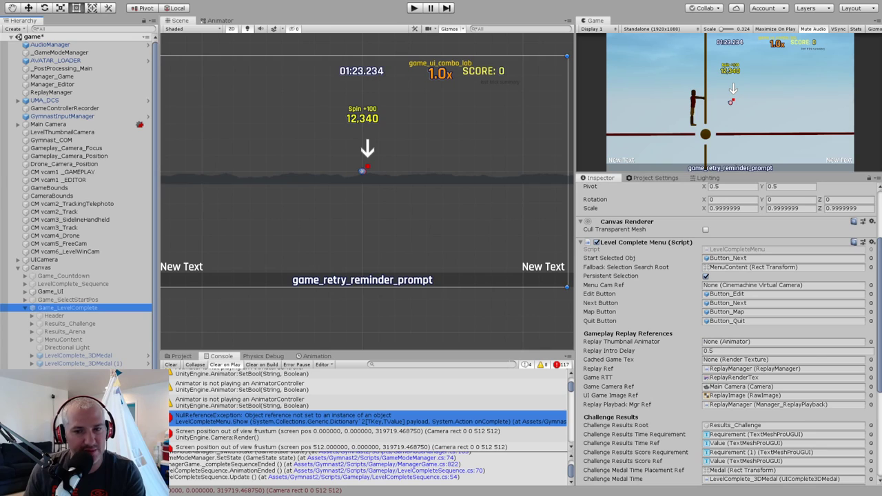
{"action": "left_click", "coordinate": [746, 343]}
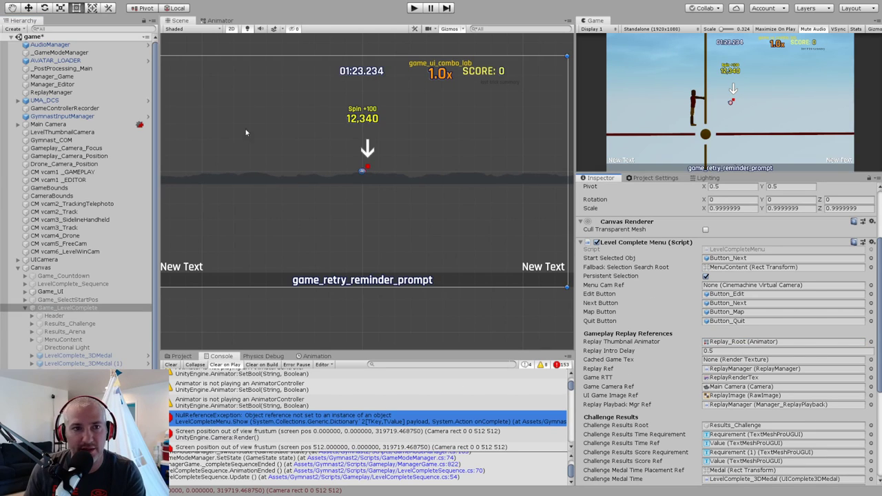
Run the game through to the level-complete menu and open the source line of the LevelCompleteMenu.Show exception in Visual Studio Code.
{"action": "left_click", "coordinate": [415, 7]}
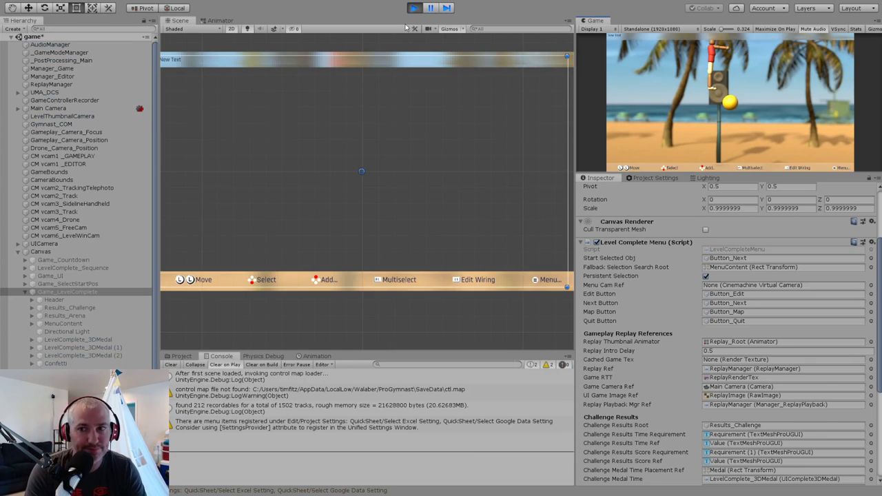
{"action": "key", "text": "Down"}
{"action": "key", "text": "Return"}
{"action": "key", "text": "Up"}
{"action": "key", "text": "Return"}
{"action": "key", "text": "Down"}
{"action": "key", "text": "Return"}
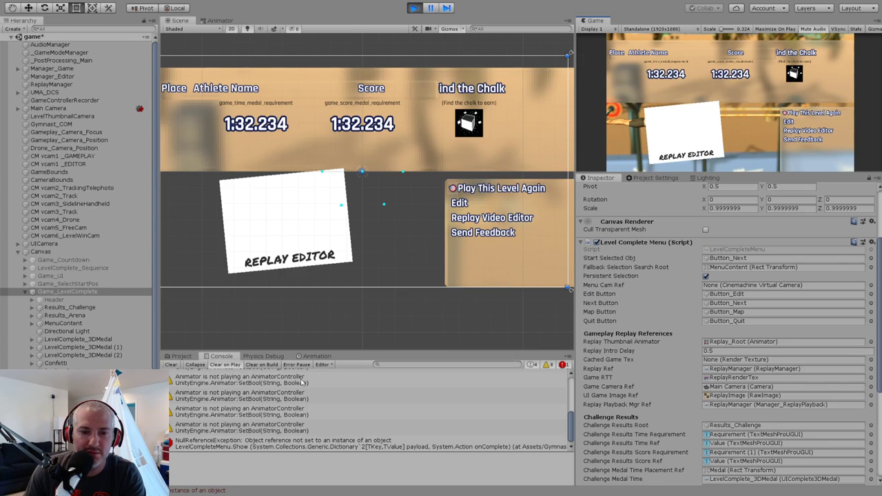
{"action": "left_click", "coordinate": [284, 444]}
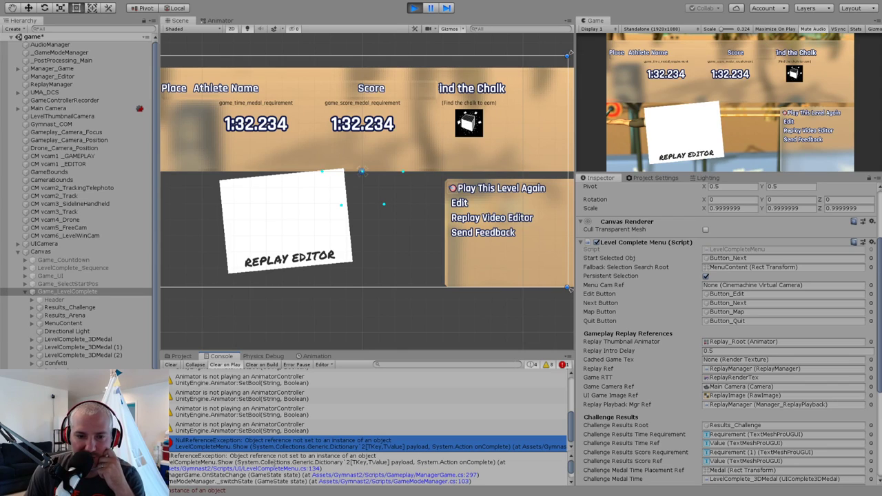
{"action": "left_click", "coordinate": [302, 469]}
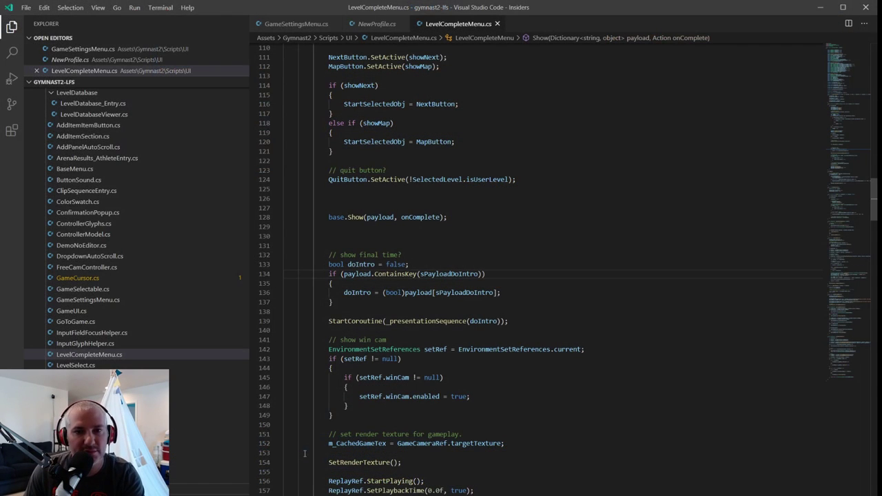
Wrap the payload.ContainsKey(sPayloadDoIntro) check in LevelCompleteMenu.Show in an if (payload != null) block and save the script.
{"action": "left_click", "coordinate": [418, 256]}
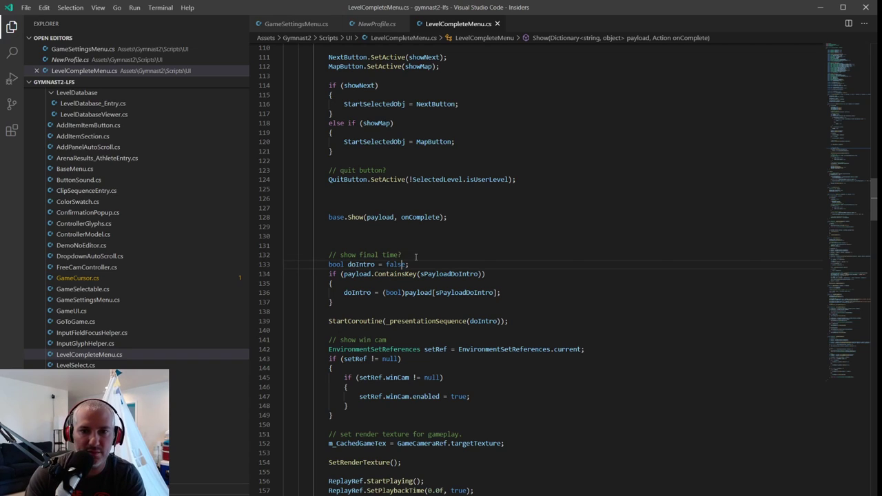
{"action": "key", "text": "Return"}
{"action": "type", "text": "if (payload !="}
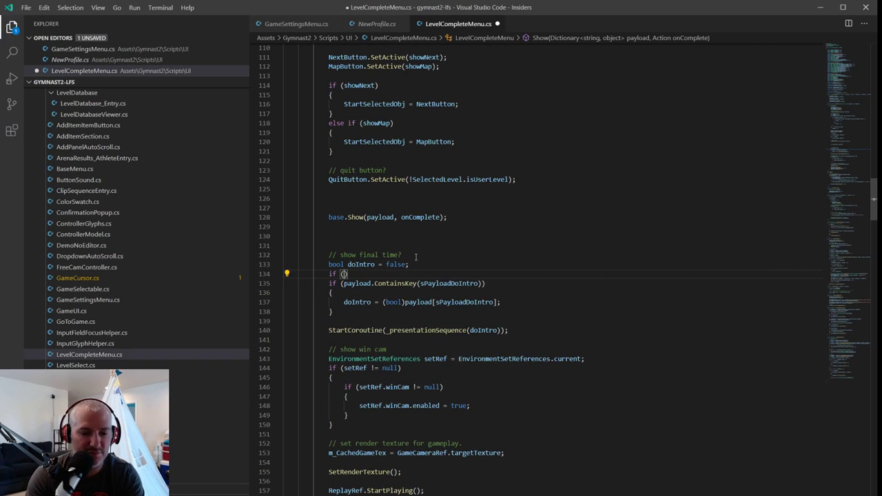
{"action": "type", "text": " null)"}
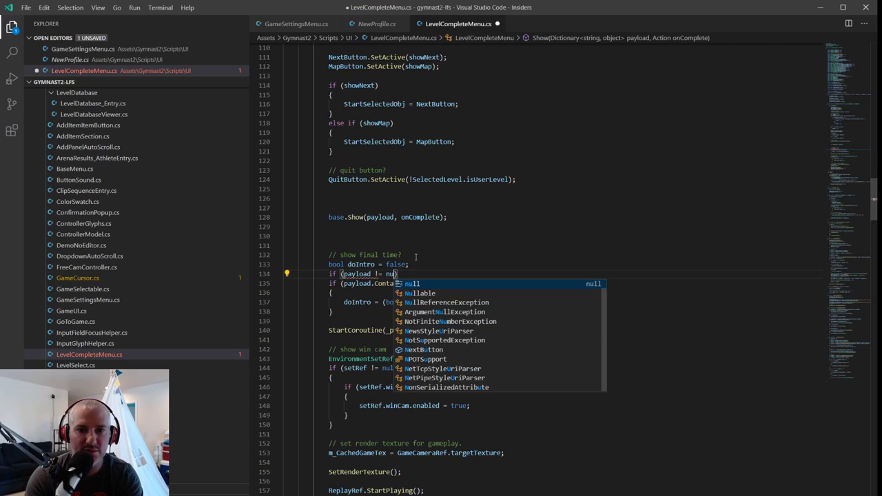
{"action": "key", "text": "Return"}
{"action": "type", "text": "{"}
{"action": "key", "text": "Down"}
{"action": "key", "text": "Down"}
{"action": "key", "text": "Down"}
{"action": "key", "text": "Down"}
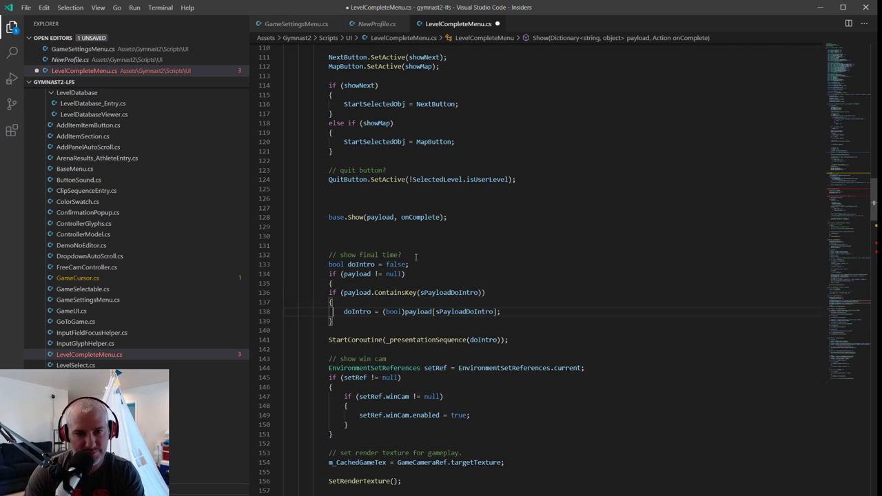
{"action": "key", "text": "Return"}
{"action": "type", "text": "}"}
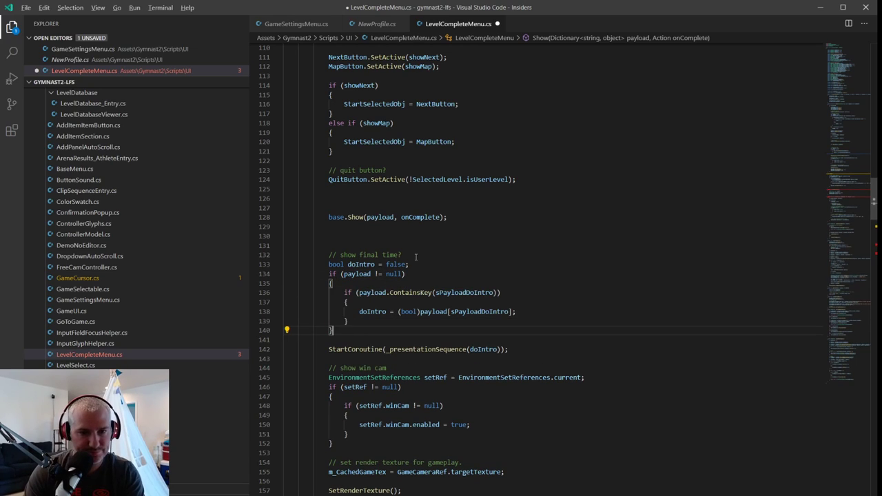
{"action": "key", "text": "ctrl+s"}
{"action": "left_click", "coordinate": [352, 276]}
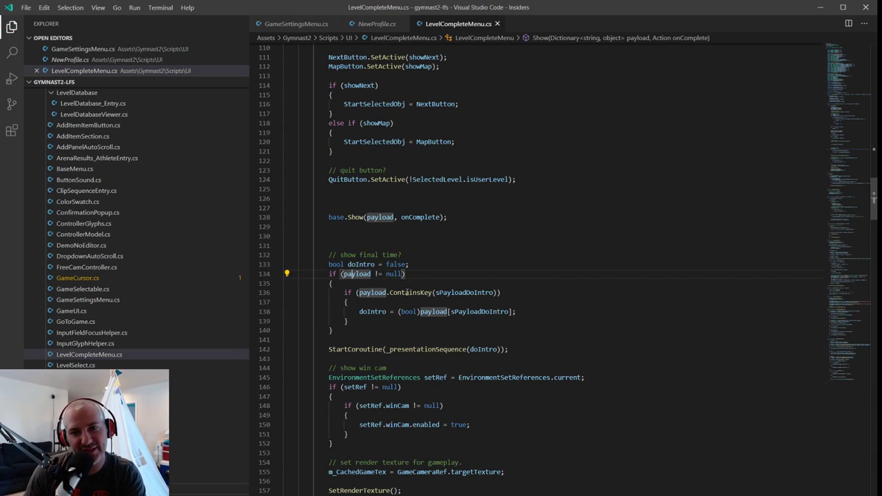
{"action": "left_click", "coordinate": [414, 293]}
Return to Unity and open ManagerGame.cs at line 297 from the exception's stack trace to review the replay-state code.
{"action": "key", "text": "alt+Tab"}
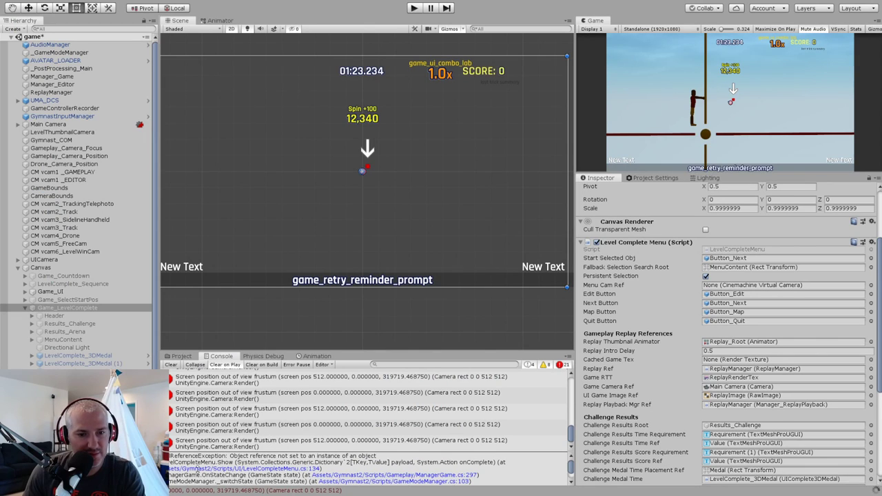
{"action": "left_click", "coordinate": [359, 476]}
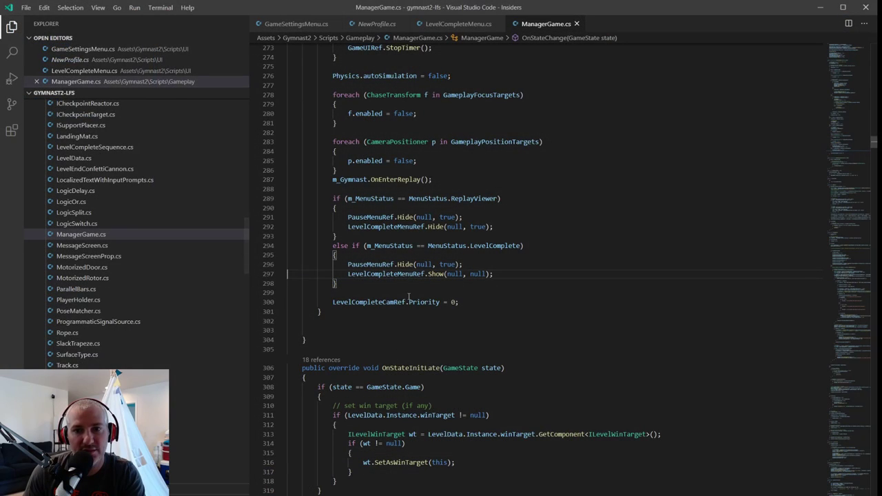
{"action": "left_click", "coordinate": [471, 264]}
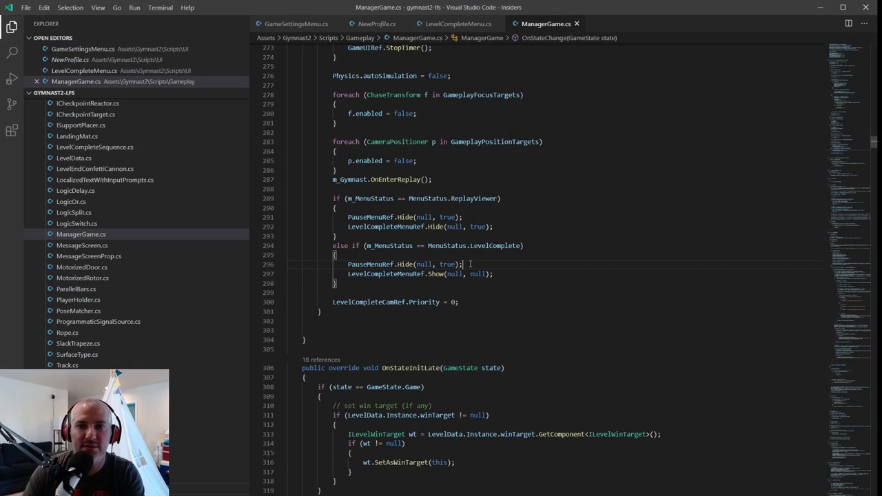
{"action": "scroll", "coordinate": [478, 259], "scroll_direction": "up", "scroll_amount": 1}
{"action": "scroll", "coordinate": [479, 258], "scroll_direction": "up", "scroll_amount": 4}
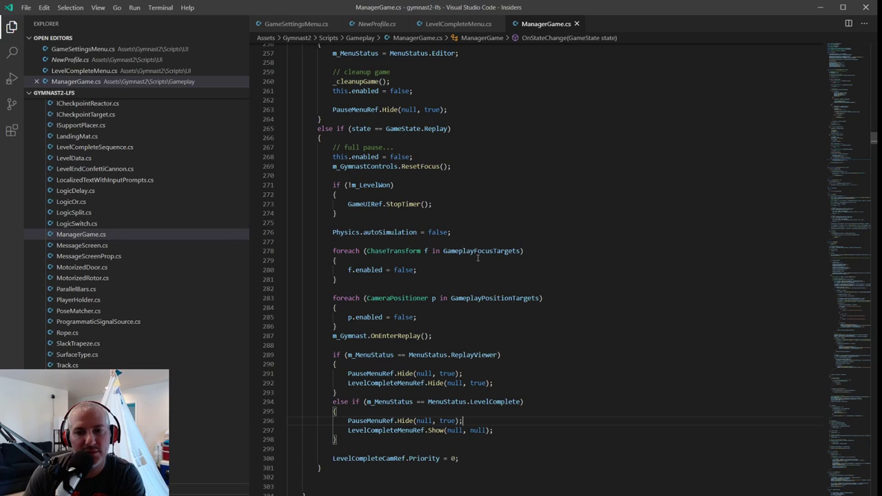
Try to pass an inline new Dictionary<string, object>() as the first argument of LevelCompleteMenuRef.Show.
{"action": "scroll", "coordinate": [478, 257], "scroll_direction": "down", "scroll_amount": 4}
{"action": "double_click", "coordinate": [458, 307]}
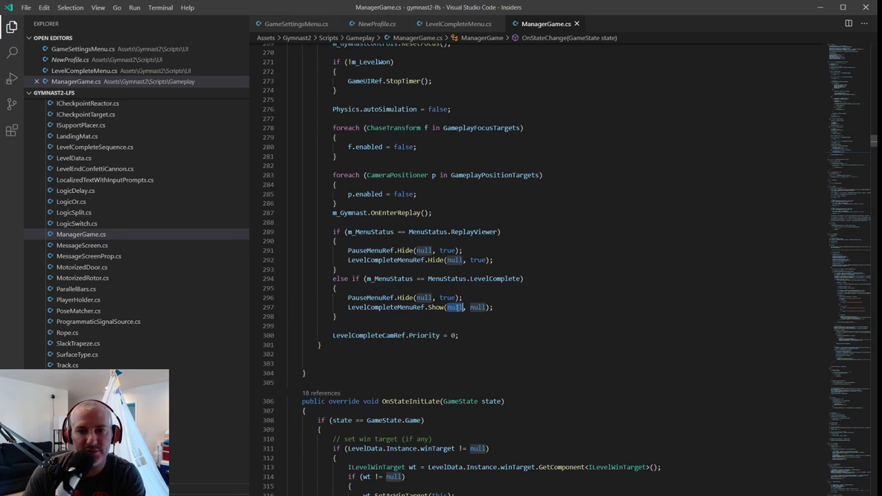
{"action": "type", "text": "new"}
{"action": "key", "text": "Return"}
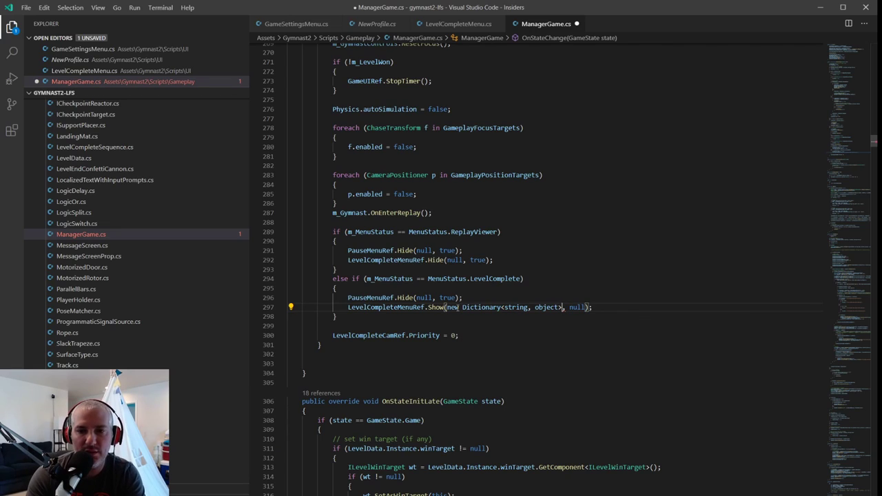
{"action": "type", "text": "() {"}
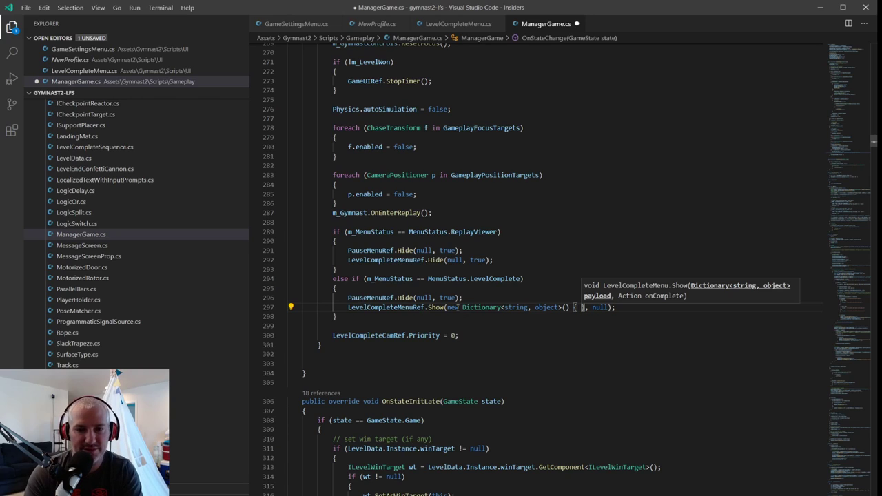
{"action": "key", "text": "ctrl+x"}
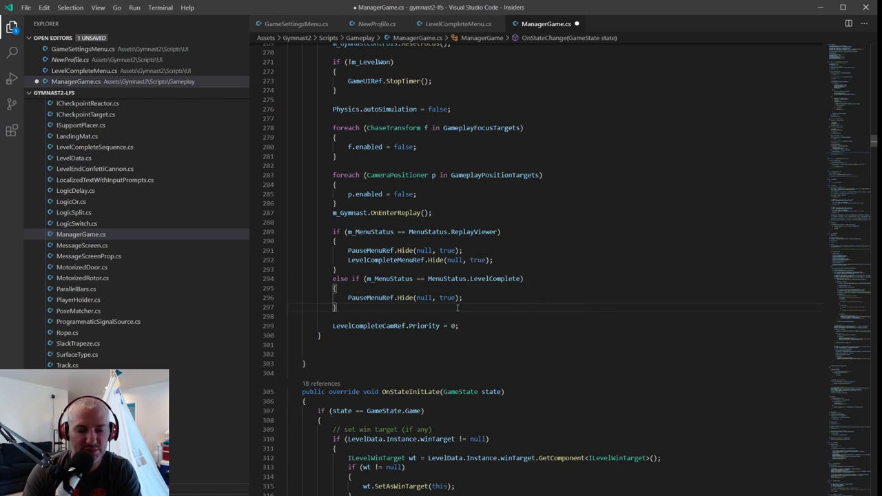
{"action": "key", "text": "ctrl+z"}
{"action": "key", "text": "BackSpace"}
{"action": "key", "text": "BackSpace"}
{"action": "key", "text": "BackSpace"}
{"action": "key", "text": "BackSpace"}
{"action": "key", "text": "BackSpace"}
{"action": "key", "text": "ctrl+z"}
{"action": "key", "text": "ctrl+z"}
Above the LevelCompleteMenuRef.Show call, declare Dictionary<string, object> payload = new Dictionary<string, object>();.
{"action": "key", "text": "Up"}
{"action": "key", "text": "End"}
{"action": "key", "text": "Return"}
{"action": "key", "text": "Return"}
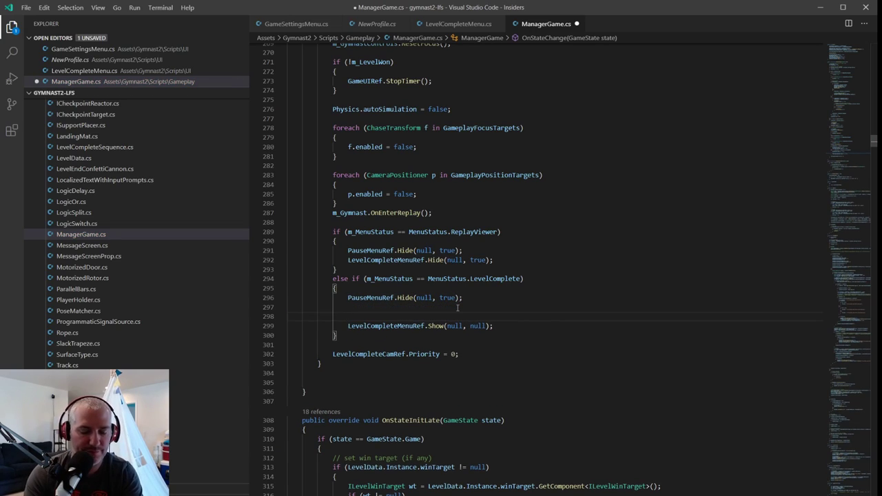
{"action": "type", "text": "Dictionary<strin"}
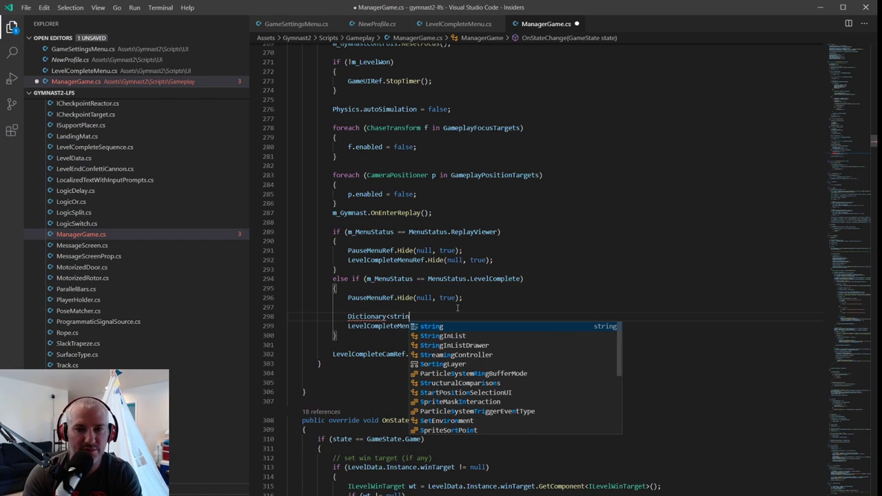
{"action": "type", "text": "g, ob"}
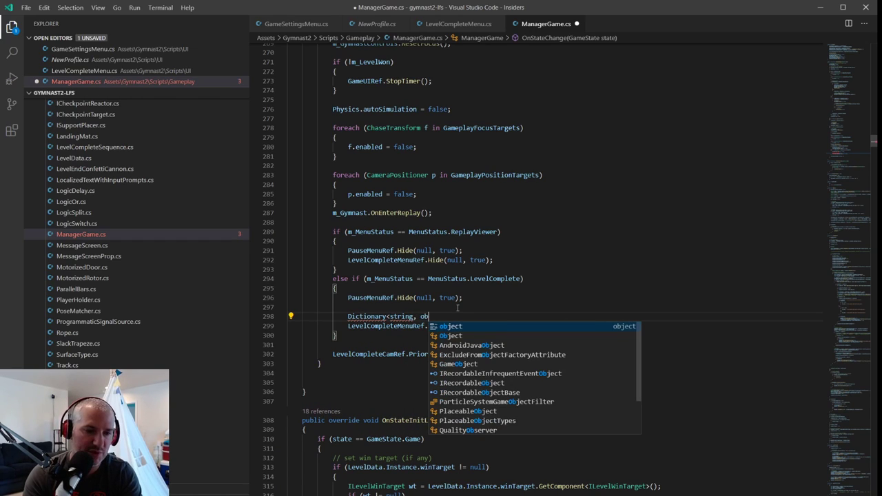
{"action": "type", "text": "ject> payload"}
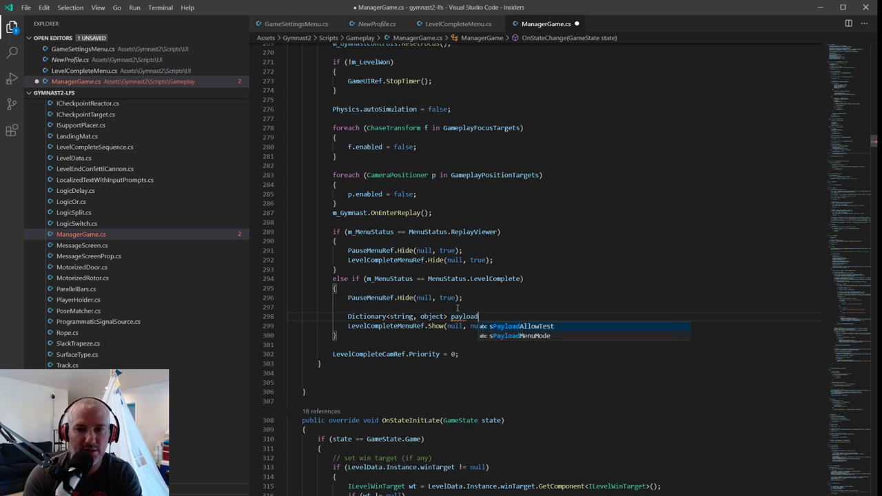
{"action": "type", "text": " = new"}
{"action": "key", "text": "Tab"}
{"action": "type", "text": "("}
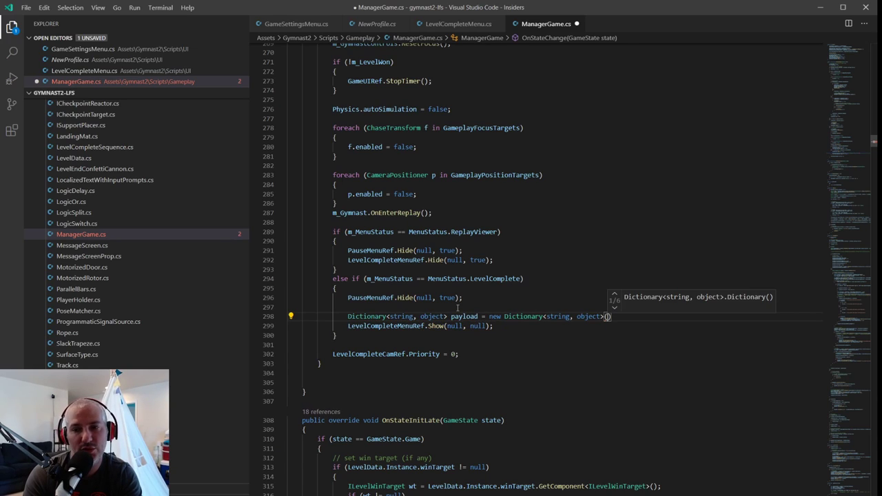
{"action": "type", "text": ");"}
Below the dictionary declaration, add payload[LevelCompleteMenu.sPayloadDoIntro] = true;.
{"action": "key", "text": "Return"}
{"action": "type", "text": "payload."}
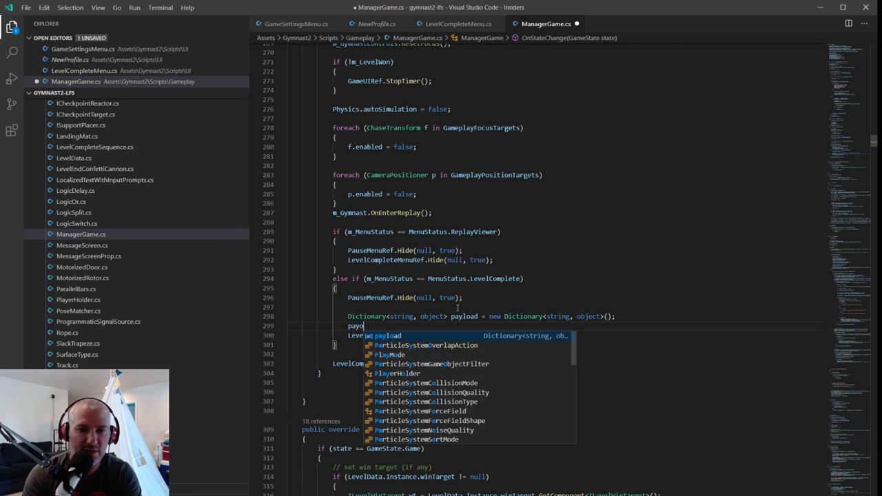
{"action": "key", "text": "BackSpace"}
{"action": "type", "text": "["}
{"action": "type", "text": "levelcom"}
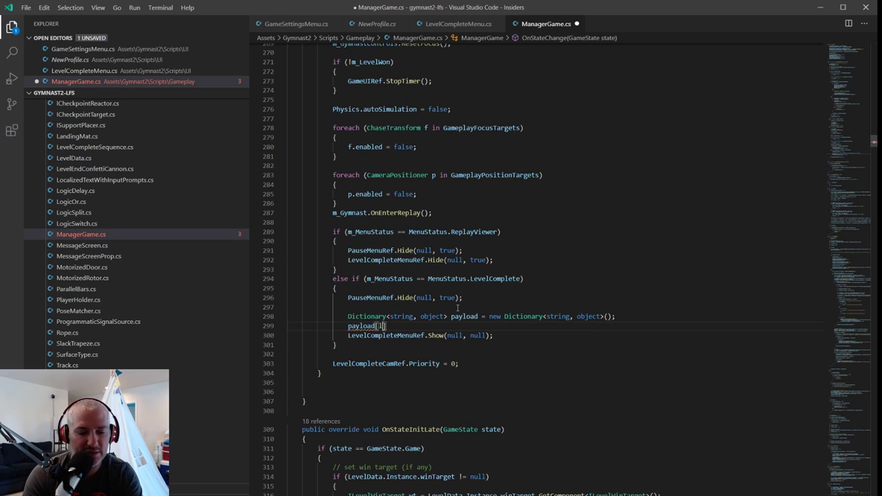
{"action": "key", "text": "Down"}
{"action": "key", "text": "Down"}
{"action": "key", "text": "Down"}
{"action": "type", "text": ".sp"}
{"action": "key", "text": "Tab"}
{"action": "type", "text": "] = true;"}
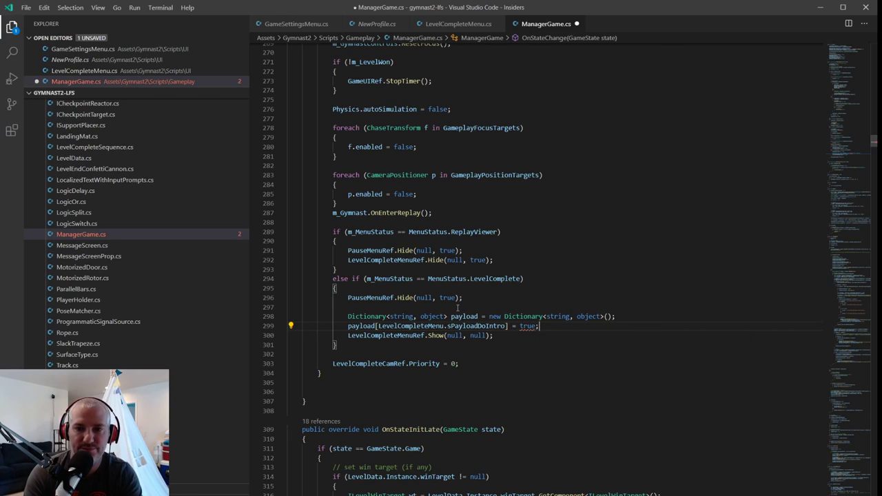
Replace the first null argument of LevelCompleteMenuRef.Show with payload.
{"action": "key", "text": "Down"}
{"action": "key", "text": "Left"}
{"action": "key", "text": "Left"}
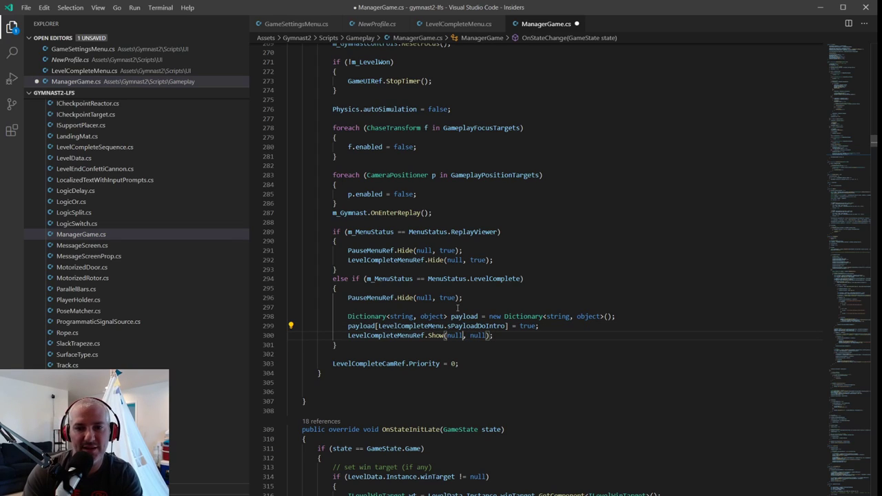
{"action": "key", "text": "ctrl+shift+Left"}
{"action": "type", "text": "payload"}
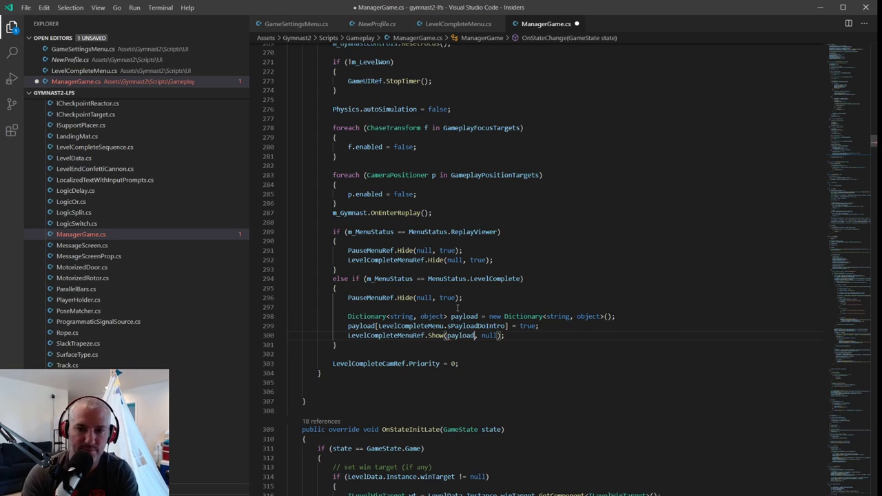
Save ManagerGame.cs, switch to the Unity editor and start Play mode.
{"action": "key", "text": "ctrl+s"}
{"action": "key", "text": "alt+Tab"}
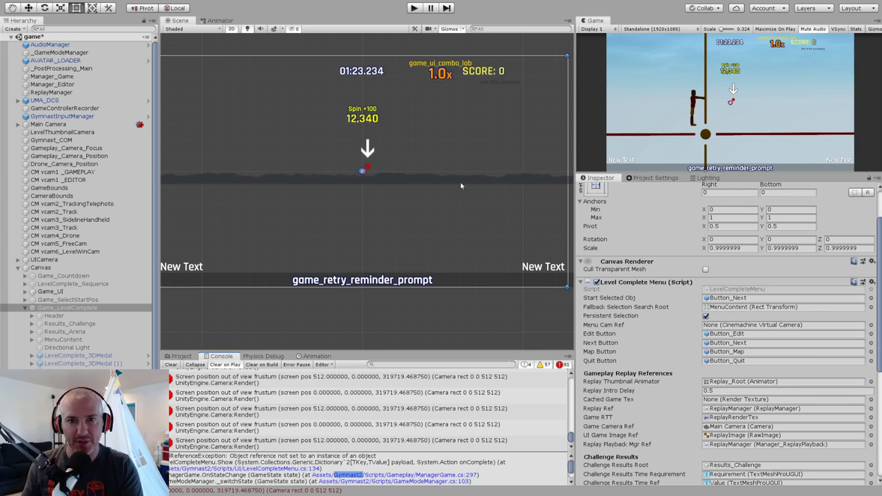
{"action": "left_click", "coordinate": [417, 7]}
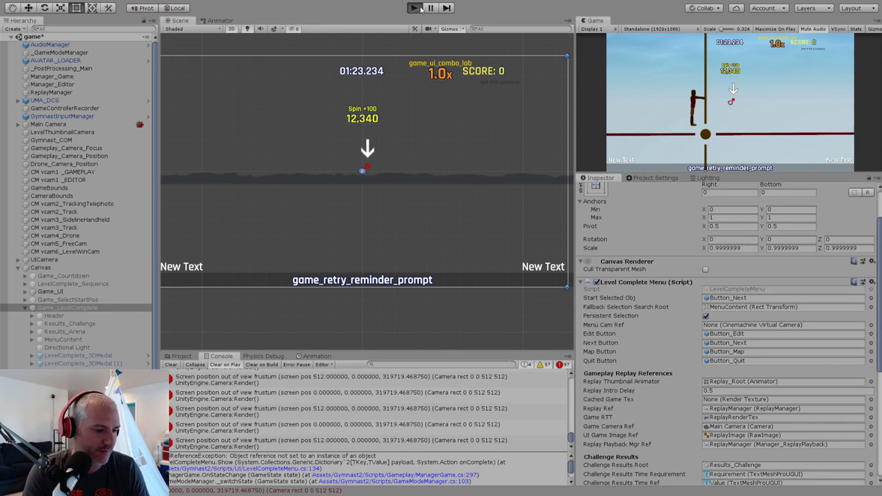
{"action": "left_click", "coordinate": [420, 8]}
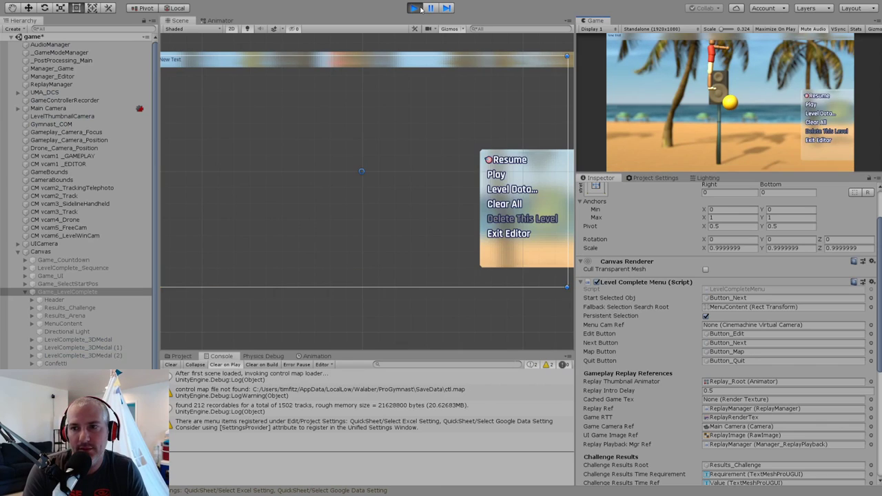
Play the level from the level editor's pause menu and run it again from the level-complete menu to check the replay intro.
{"action": "key", "text": "Up"}
{"action": "key", "text": "Return"}
{"action": "key", "text": "Down"}
{"action": "key", "text": "Return"}
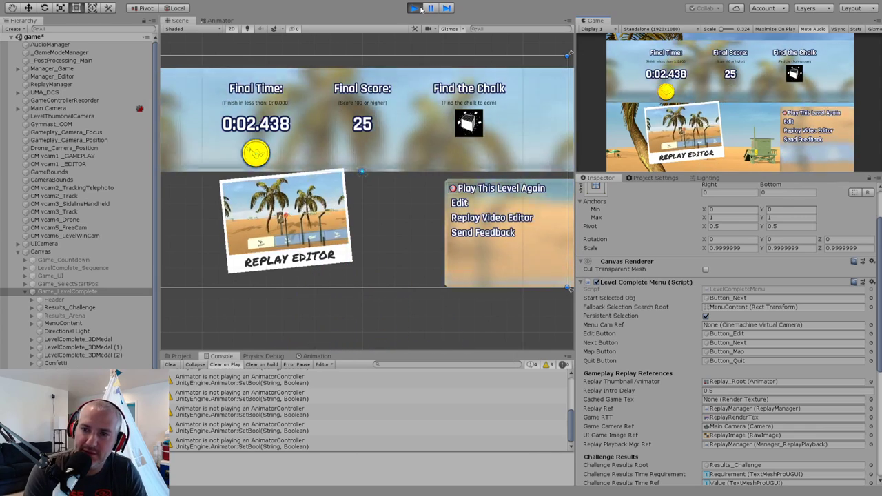
{"action": "key", "text": "Return"}
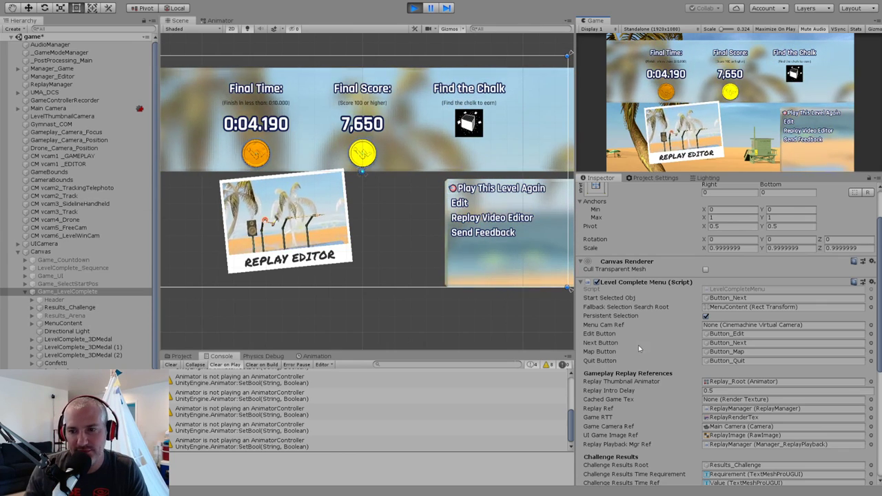
Set the Level Complete Menu's Replay Intro Delay to 1 and play the level again.
{"action": "scroll", "coordinate": [692, 346], "scroll_direction": "down", "scroll_amount": 3}
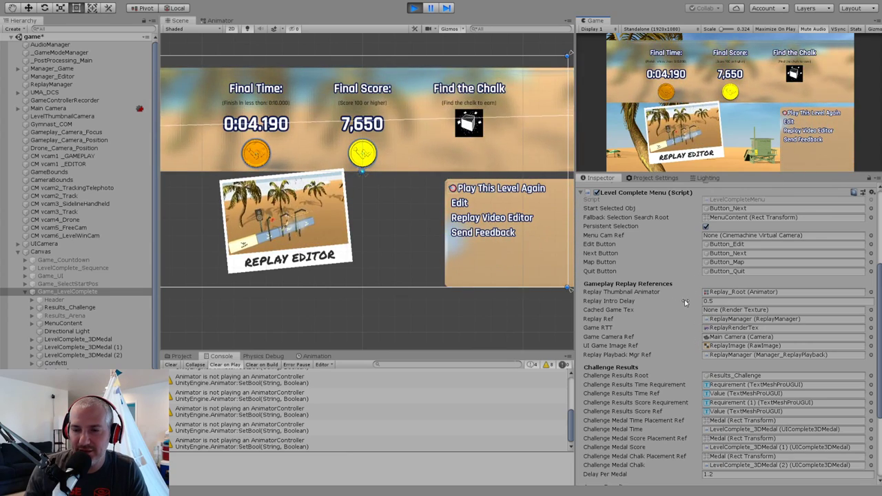
{"action": "left_click_drag", "start_coordinate": [718, 301], "coordinate": [660, 301]}
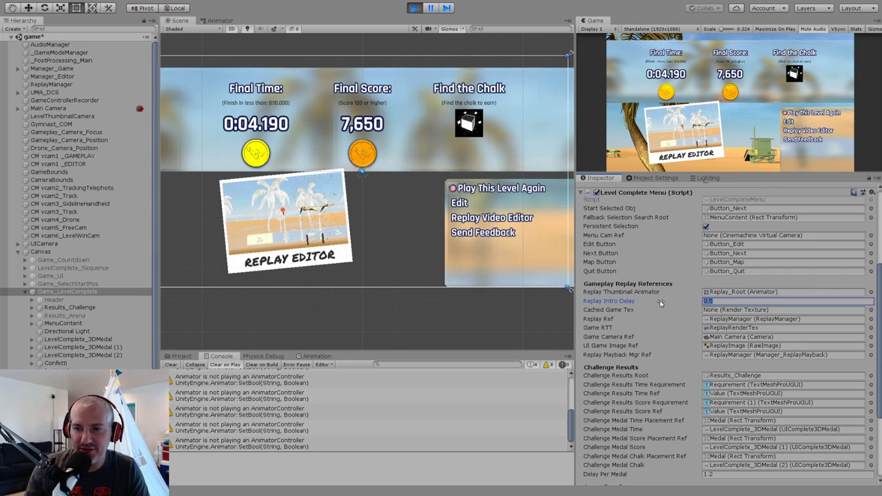
{"action": "type", "text": "1"}
{"action": "left_click", "coordinate": [600, 137]}
{"action": "key", "text": "Return"}
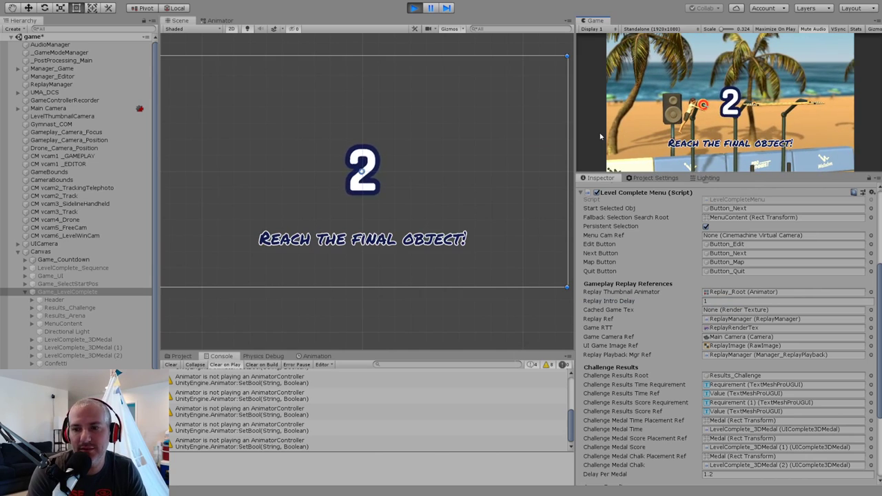
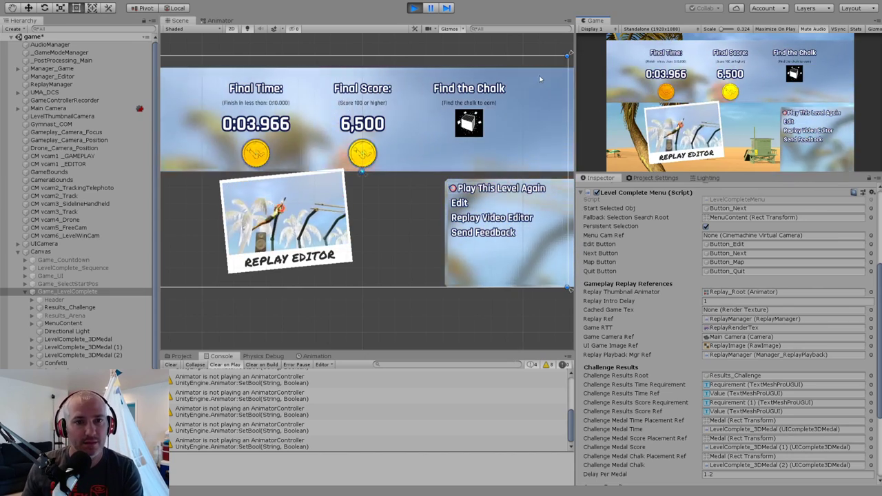
Pause the game and assign the Hidden/walaber_blur shader to Full Screen Blur on the beach environment's WinCam.
{"action": "left_click", "coordinate": [432, 8]}
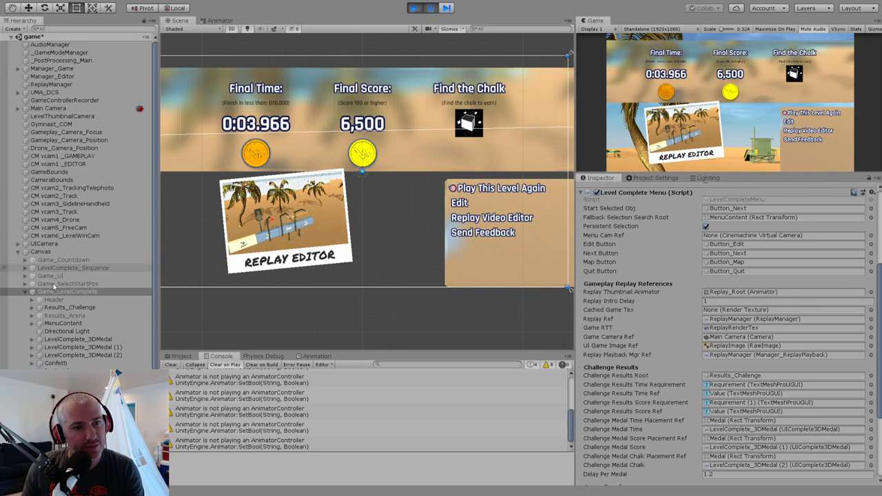
{"action": "scroll", "coordinate": [53, 279], "scroll_direction": "down", "scroll_amount": 5}
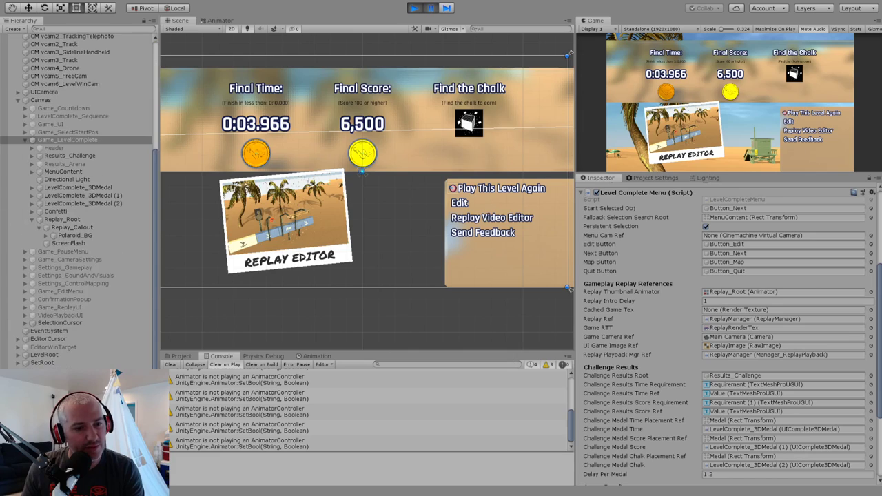
{"action": "left_click", "coordinate": [19, 363]}
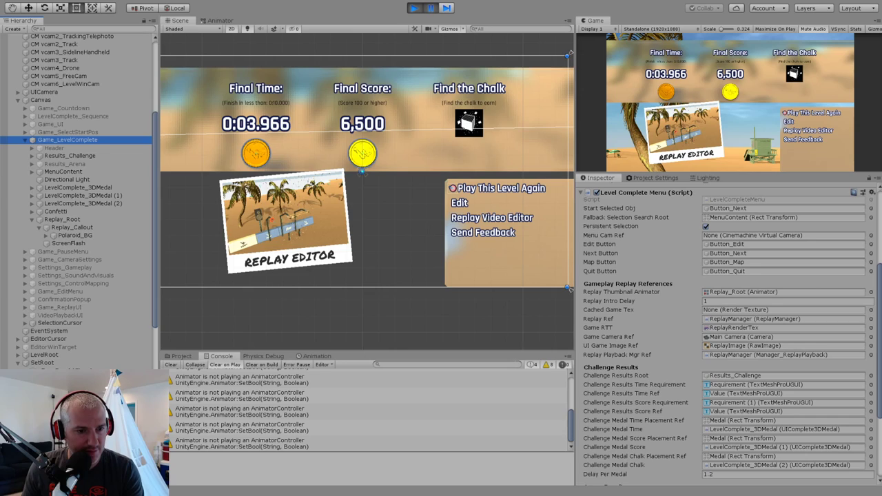
{"action": "left_click", "coordinate": [118, 373]}
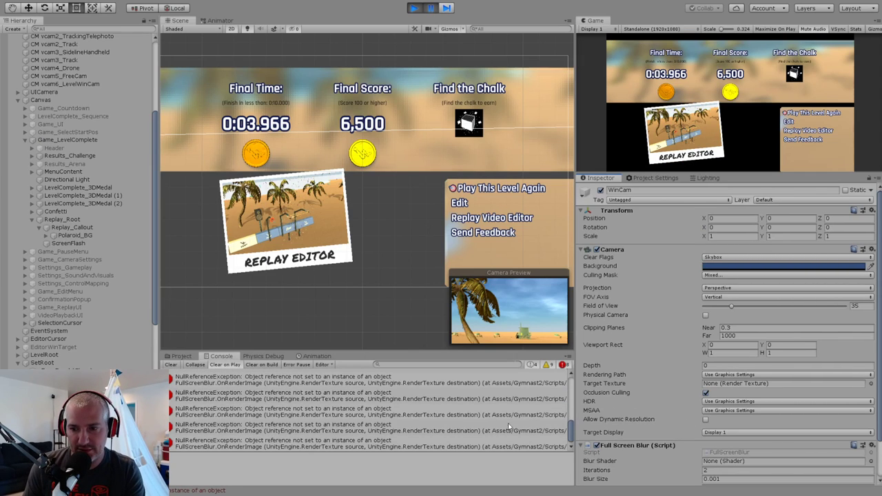
{"action": "left_click", "coordinate": [871, 462]}
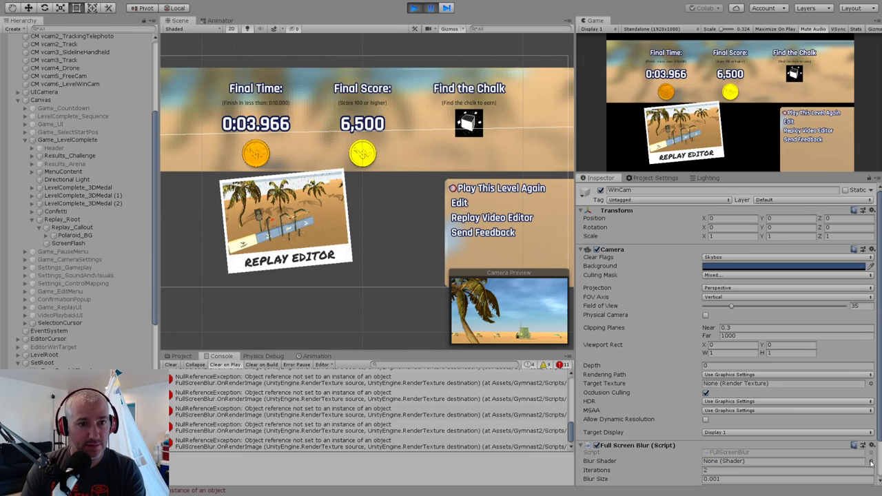
{"action": "double_click", "coordinate": [160, 120]}
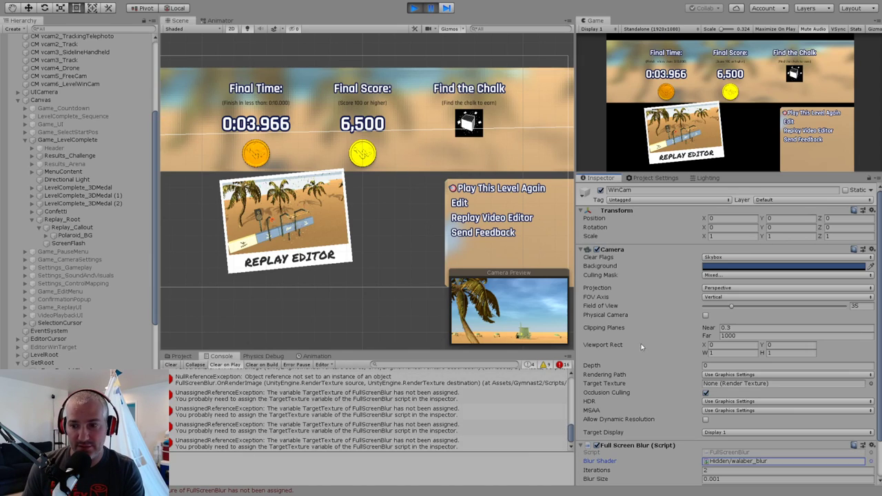
Check Main Camera's Full Screen Blur settings and set WinCam's blur Target Texture to the same UIBlurTex.
{"action": "scroll", "coordinate": [681, 399], "scroll_direction": "down", "scroll_amount": 2}
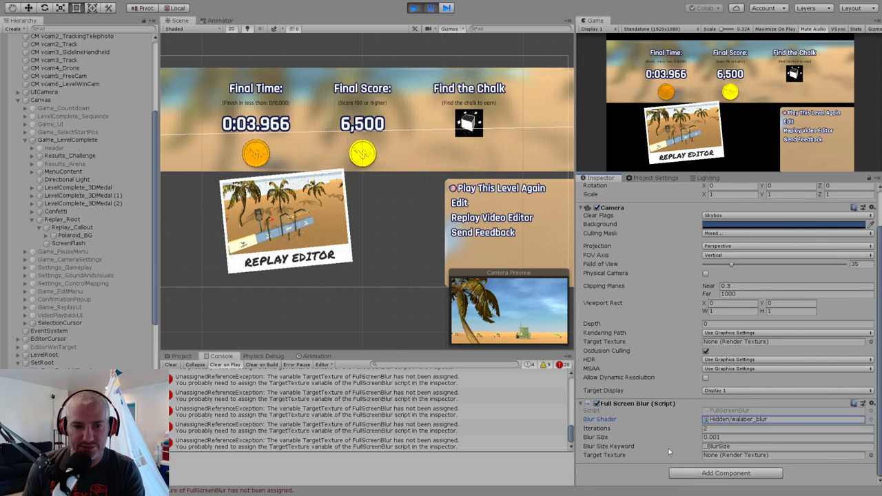
{"action": "scroll", "coordinate": [81, 218], "scroll_direction": "up", "scroll_amount": 5}
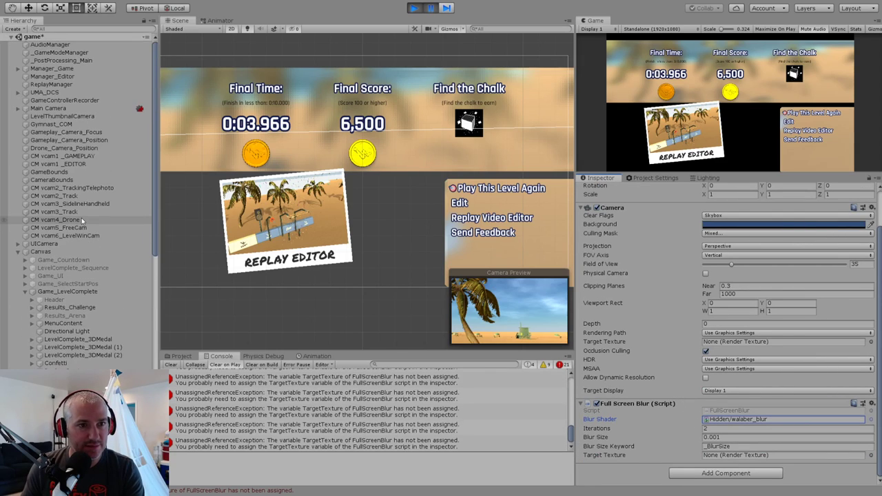
{"action": "left_click", "coordinate": [48, 108]}
{"action": "scroll", "coordinate": [643, 360], "scroll_direction": "down", "scroll_amount": 3}
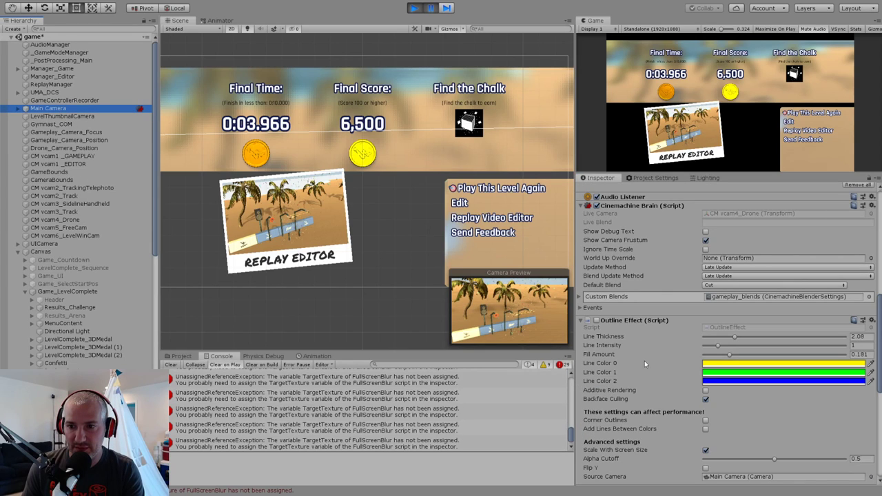
{"action": "scroll", "coordinate": [667, 337], "scroll_direction": "down", "scroll_amount": 5}
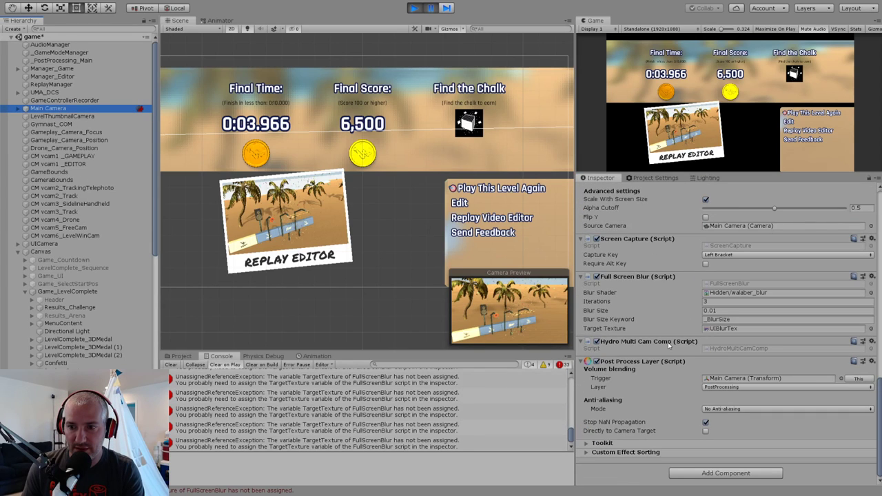
{"action": "scroll", "coordinate": [83, 227], "scroll_direction": "down", "scroll_amount": 10}
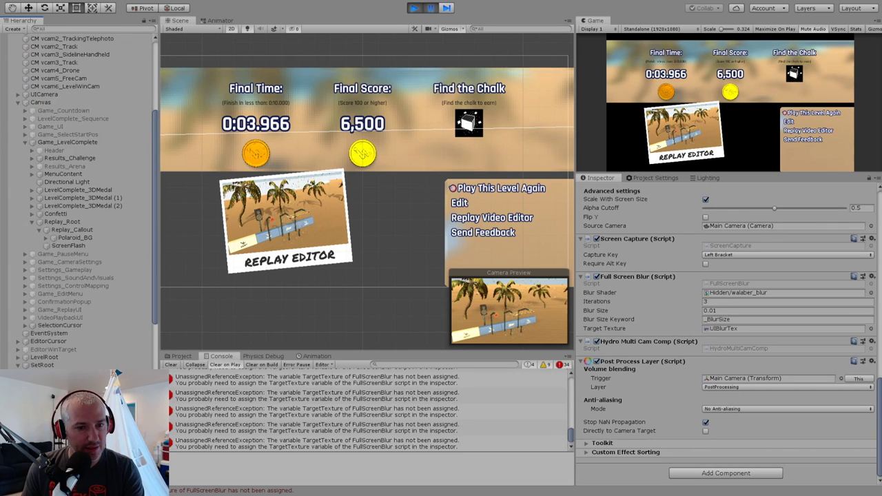
{"action": "scroll", "coordinate": [82, 228], "scroll_direction": "down", "scroll_amount": 1}
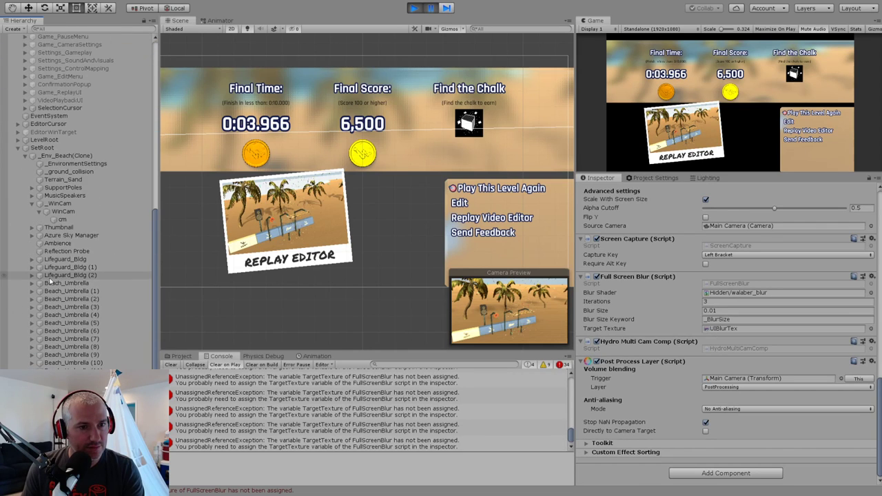
{"action": "left_click", "coordinate": [62, 211]}
{"action": "left_click", "coordinate": [871, 456]}
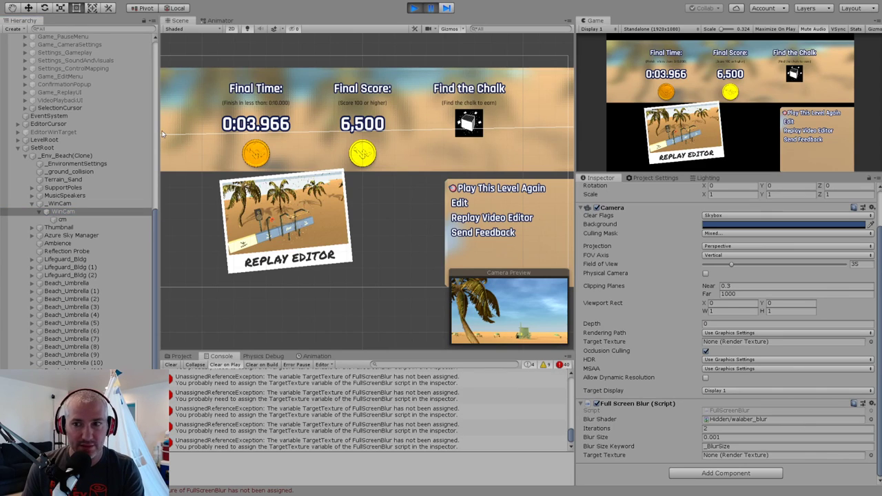
{"action": "double_click", "coordinate": [221, 138]}
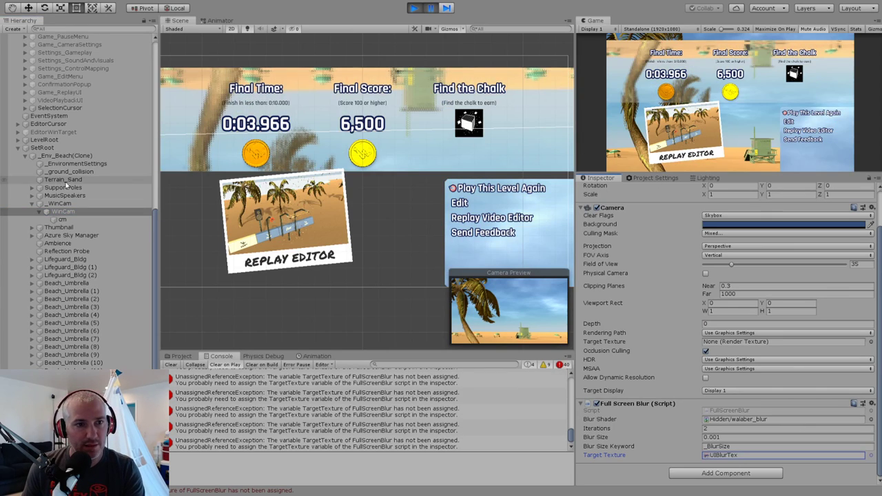
{"action": "scroll", "coordinate": [65, 182], "scroll_direction": "up", "scroll_amount": 10}
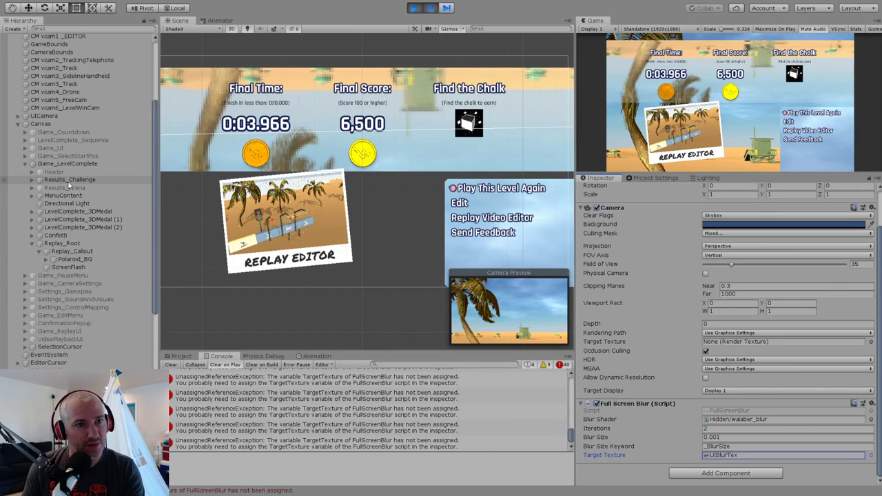
Disable the Full Screen Blur script on Main Camera and resume the paused game.
{"action": "left_click", "coordinate": [433, 7]}
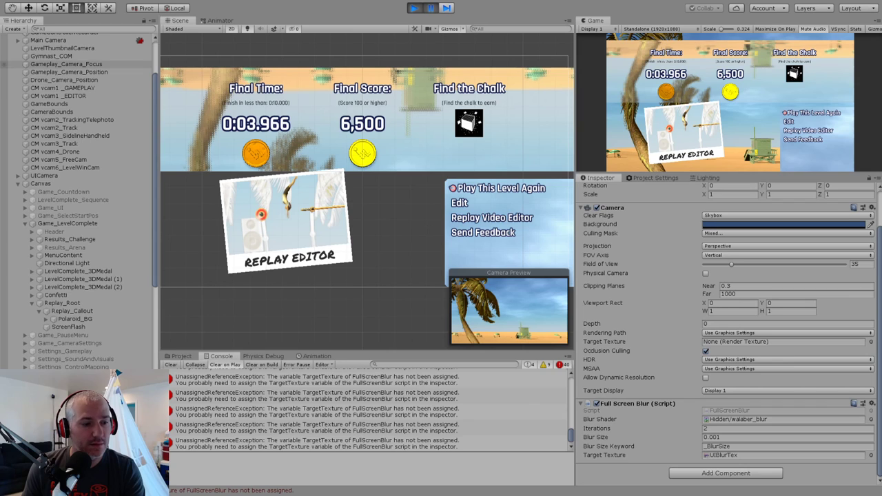
{"action": "right_click_drag", "start_coordinate": [303, 95], "coordinate": [303, 95], "text": "alt"}
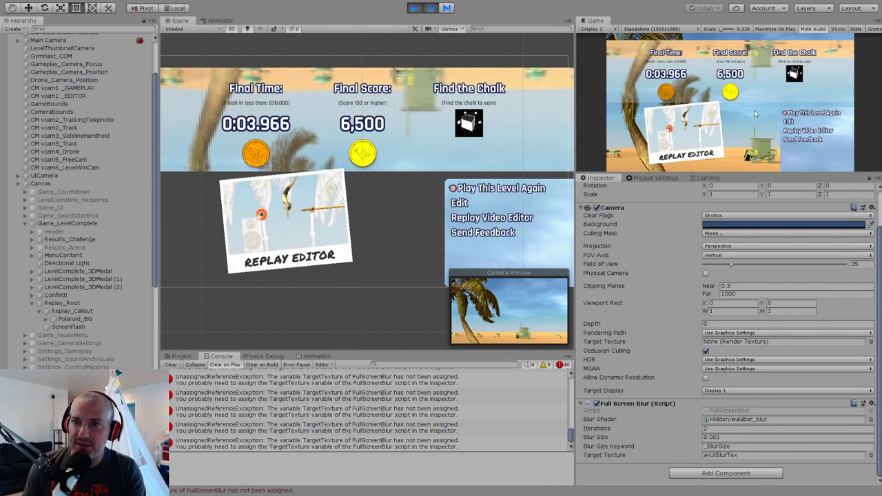
{"action": "scroll", "coordinate": [86, 179], "scroll_direction": "up", "scroll_amount": 3}
{"action": "left_click", "coordinate": [48, 108]}
{"action": "scroll", "coordinate": [648, 385], "scroll_direction": "down", "scroll_amount": 5}
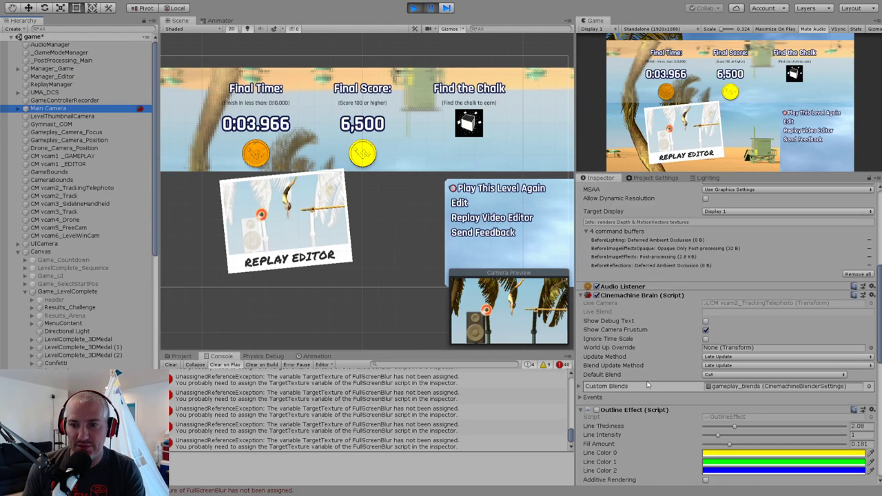
{"action": "scroll", "coordinate": [640, 373], "scroll_direction": "down", "scroll_amount": 8}
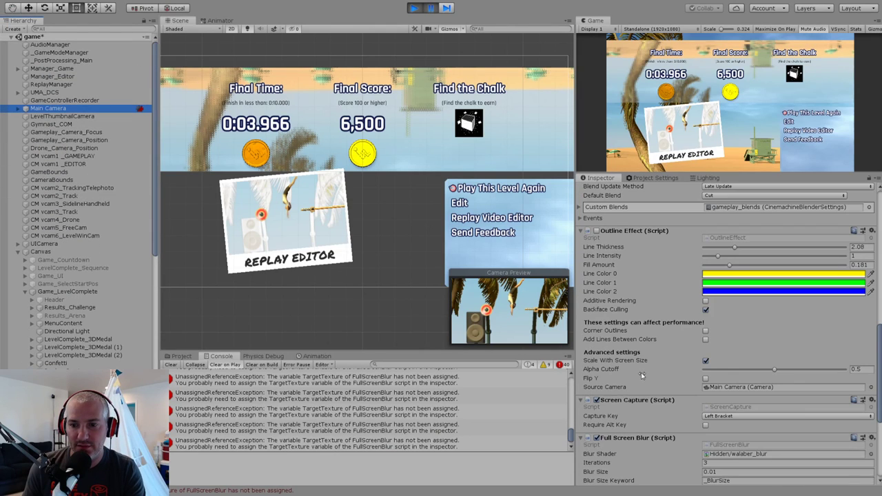
{"action": "left_click", "coordinate": [597, 349]}
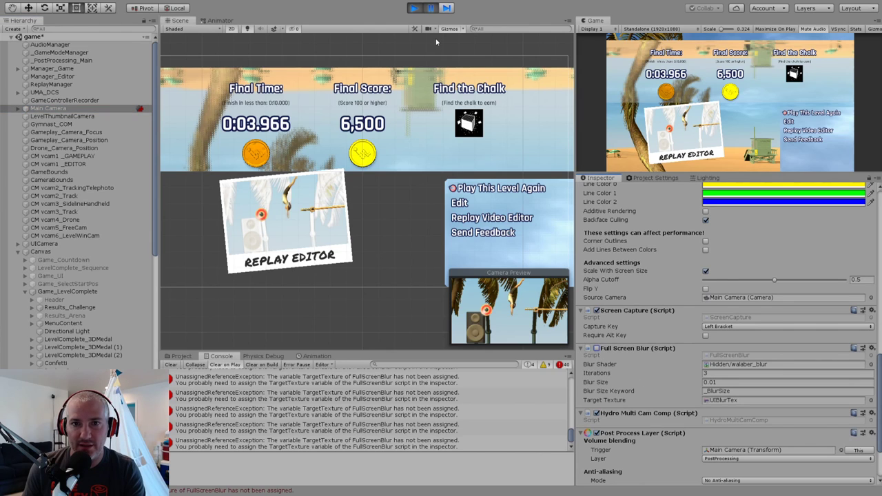
{"action": "left_click", "coordinate": [434, 10]}
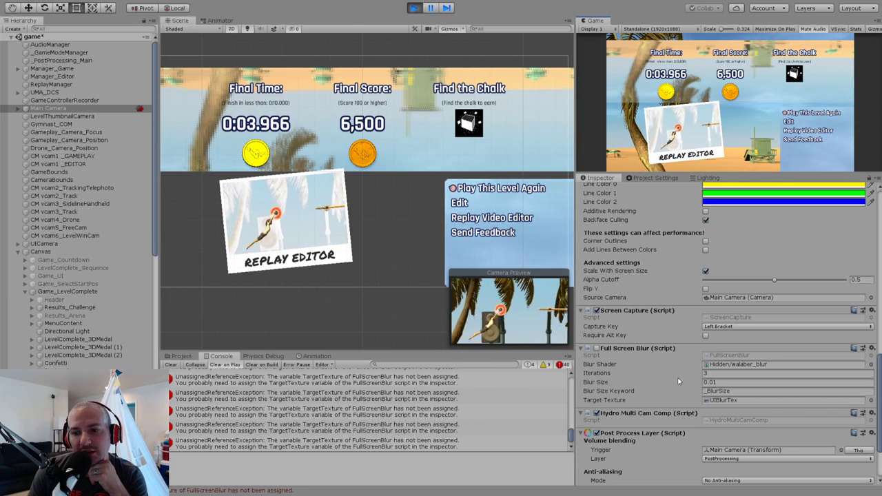
Try different Iterations values on WinCam's Full Screen Blur, including 1, and set it to 3.
{"action": "scroll", "coordinate": [678, 380], "scroll_direction": "down", "scroll_amount": 3}
{"action": "scroll", "coordinate": [678, 380], "scroll_direction": "up", "scroll_amount": 3}
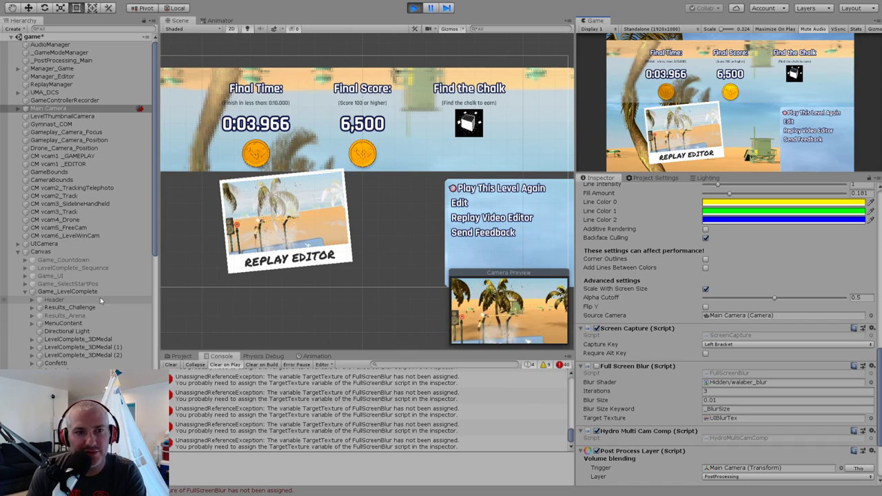
{"action": "scroll", "coordinate": [82, 328], "scroll_direction": "down", "scroll_amount": 10}
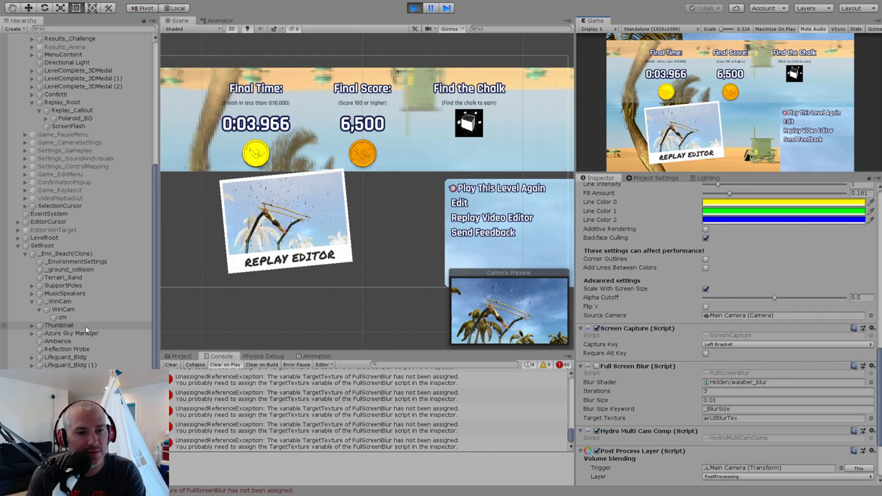
{"action": "left_click", "coordinate": [79, 310]}
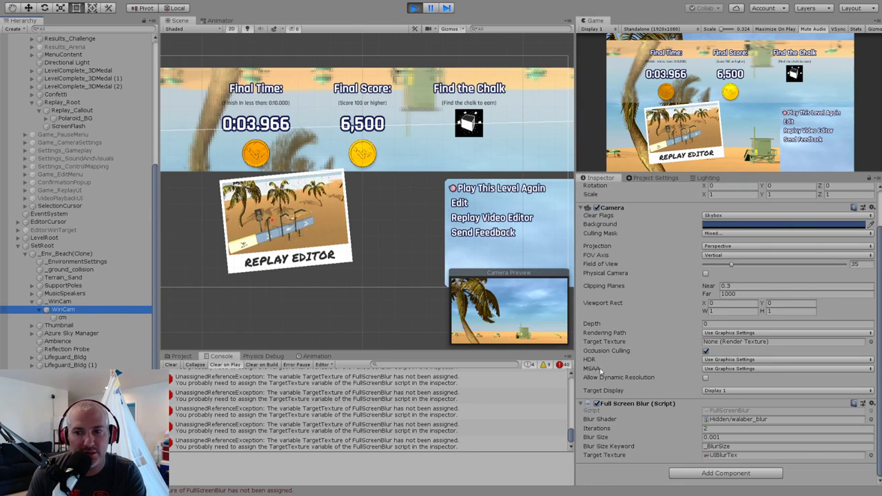
{"action": "left_click", "coordinate": [786, 428]}
{"action": "type", "text": "3"}
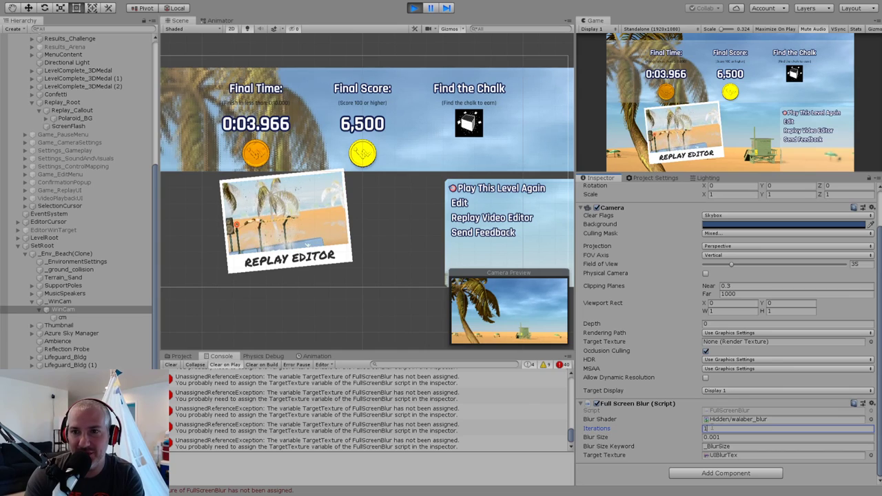
{"action": "type", "text": "2"}
{"action": "key", "text": "BackSpace"}
{"action": "type", "text": "3"}
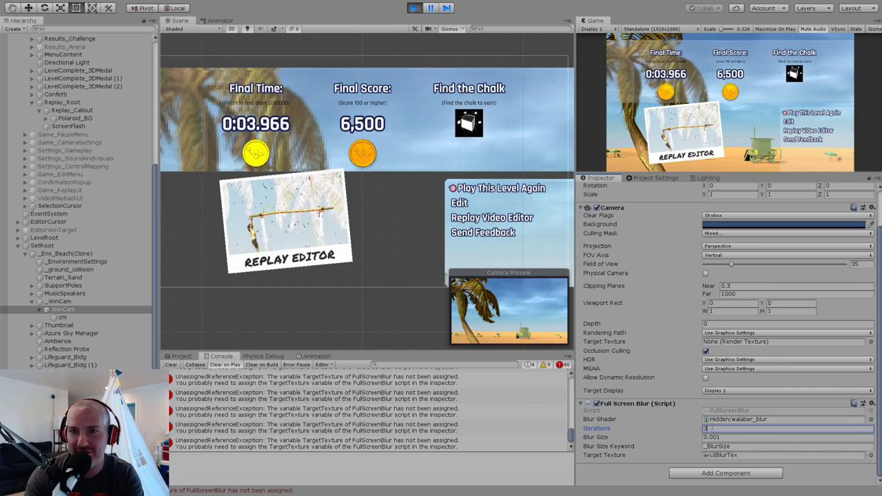
Try Iterations values of 4 and 5 on WinCam's Full Screen Blur, and set Blur Size to 0.01 with Iterations at 3.
{"action": "key", "text": "BackSpace"}
{"action": "type", "text": "4"}
{"action": "key", "text": "BackSpace"}
{"action": "type", "text": "5"}
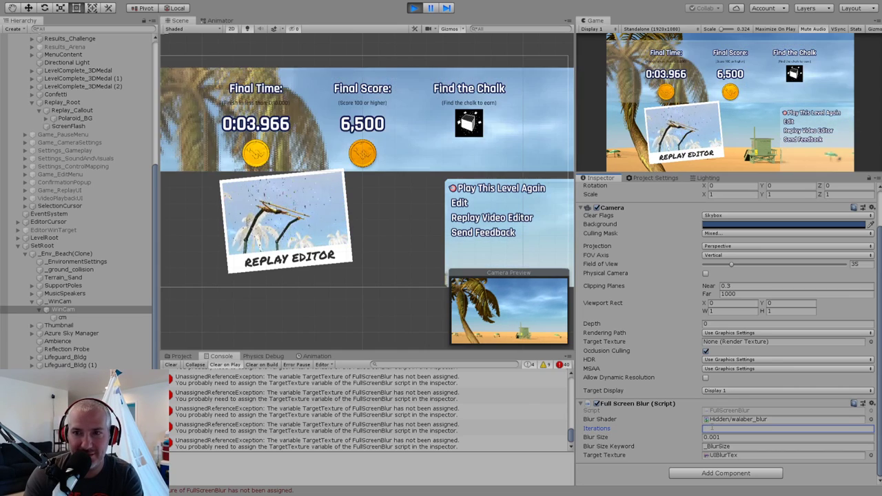
{"action": "key", "text": "Tab"}
{"action": "type", "text": "0.01"}
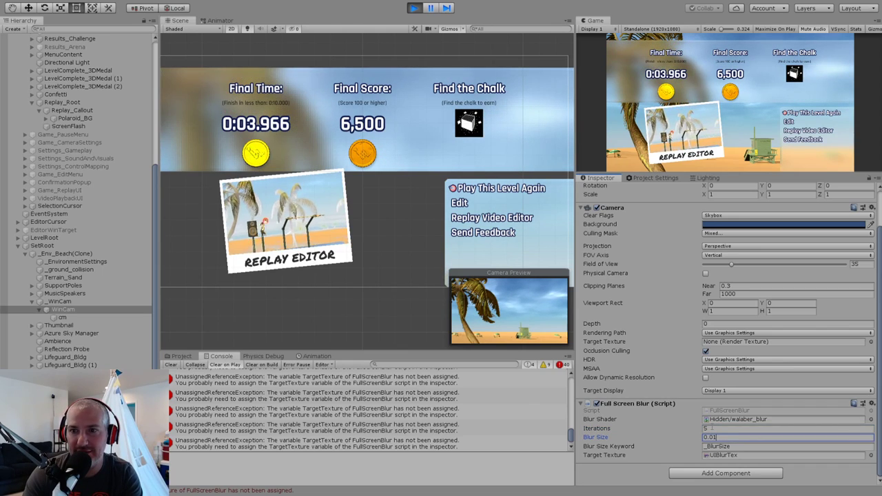
{"action": "left_click", "coordinate": [712, 428]}
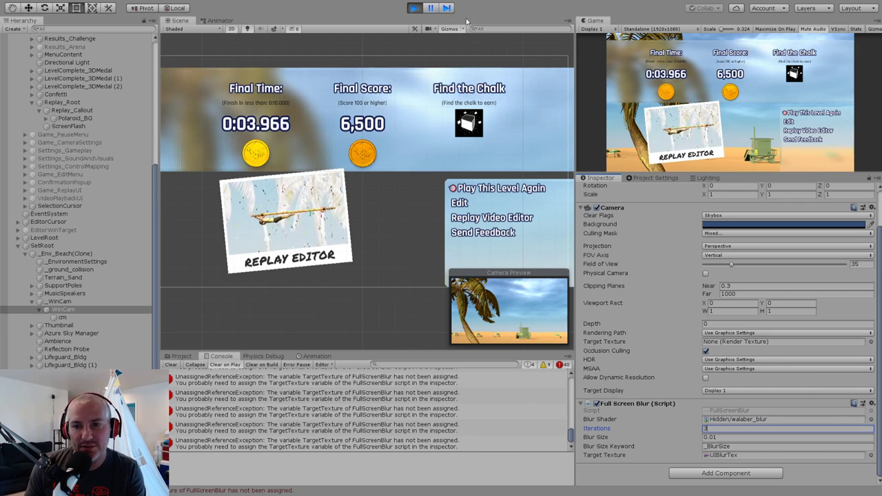
Stop the game and copy the Full Screen Blur component from Main Camera.
{"action": "key", "text": "ctrl+p"}
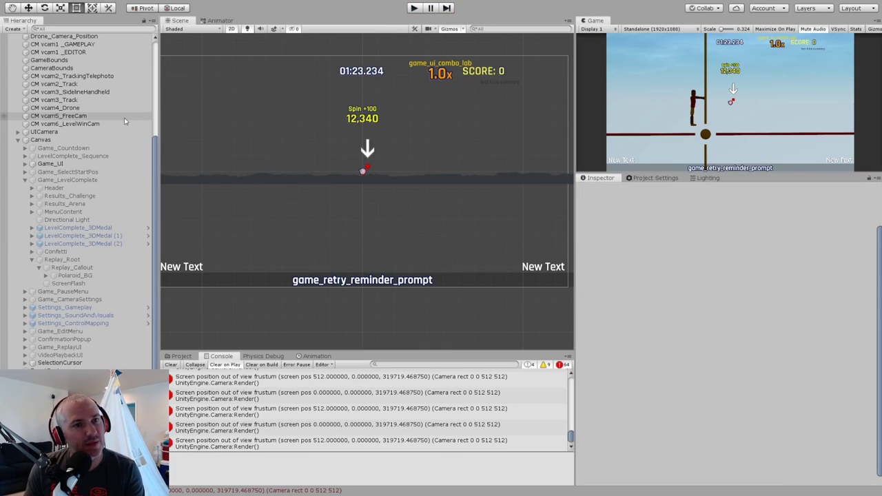
{"action": "scroll", "coordinate": [75, 136], "scroll_direction": "up", "scroll_amount": 5}
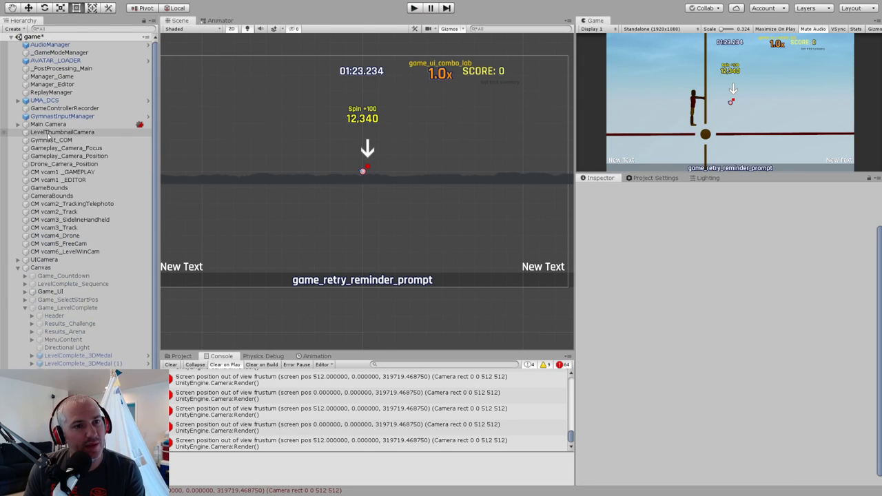
{"action": "left_click", "coordinate": [69, 125]}
{"action": "scroll", "coordinate": [663, 369], "scroll_direction": "down", "scroll_amount": 15}
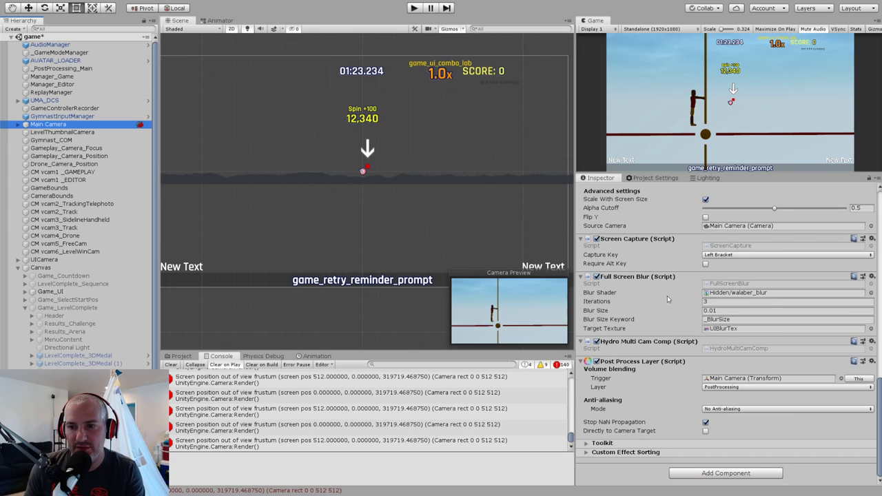
{"action": "scroll", "coordinate": [76, 200], "scroll_direction": "down", "scroll_amount": 5}
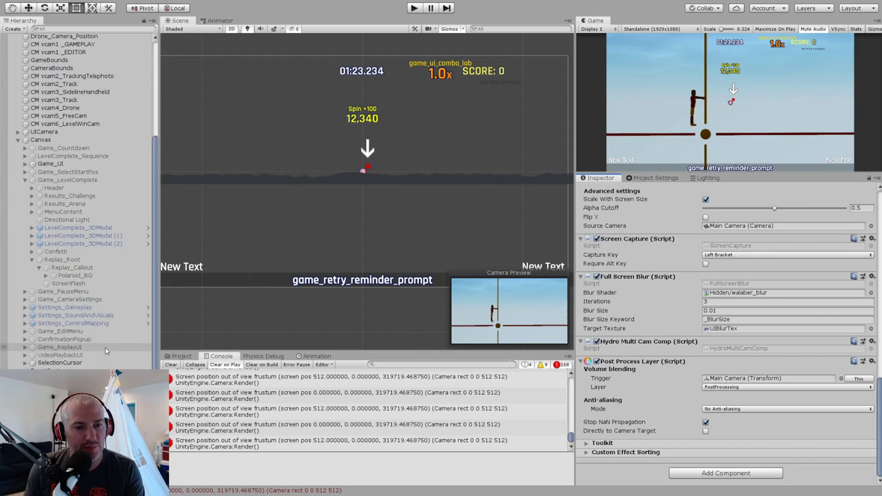
Open the _Env_Beach prefab from the Gymnast2/Prefabs/Sets folder for editing.
{"action": "left_click", "coordinate": [182, 356]}
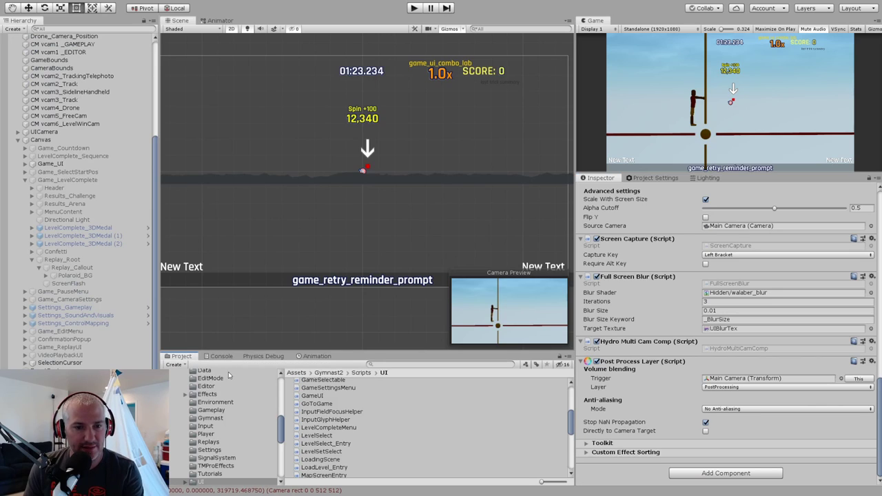
{"action": "scroll", "coordinate": [212, 448], "scroll_direction": "down", "scroll_amount": 2}
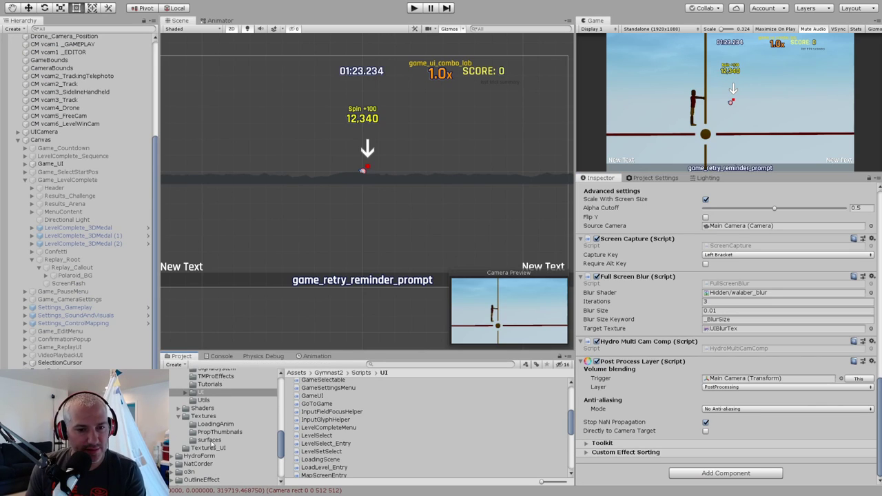
{"action": "scroll", "coordinate": [212, 445], "scroll_direction": "up", "scroll_amount": 4}
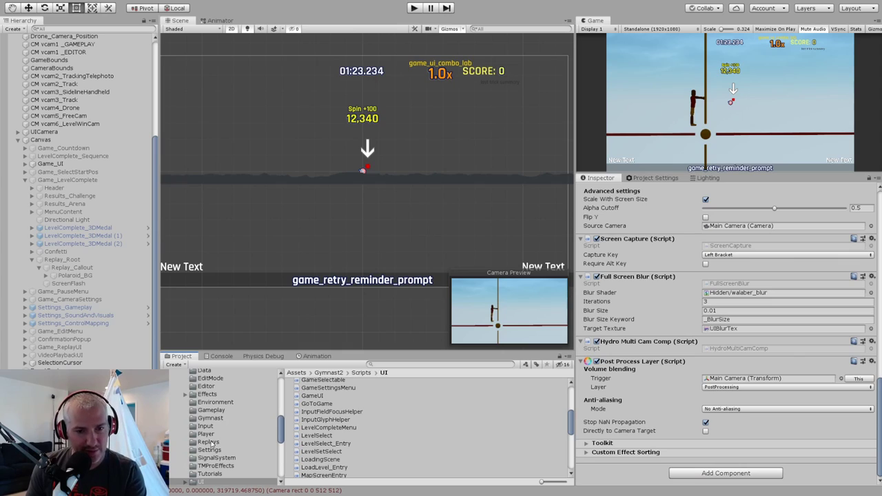
{"action": "scroll", "coordinate": [212, 444], "scroll_direction": "up", "scroll_amount": 5}
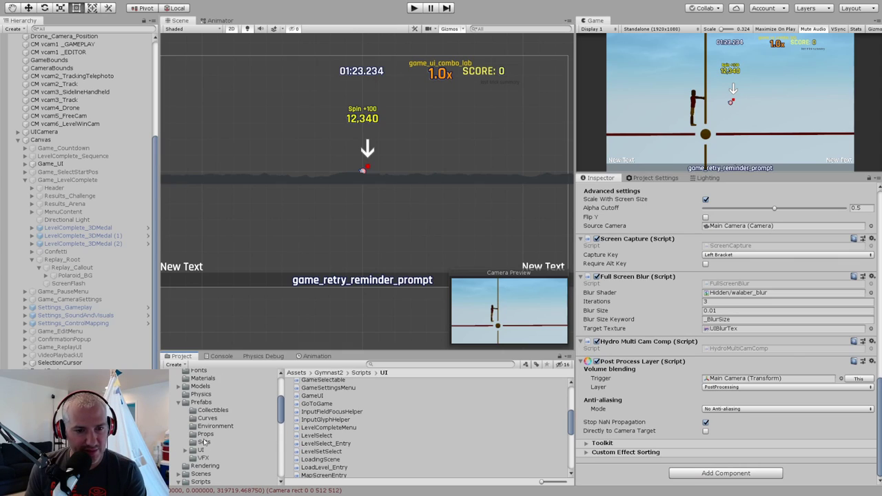
{"action": "left_click", "coordinate": [201, 442]}
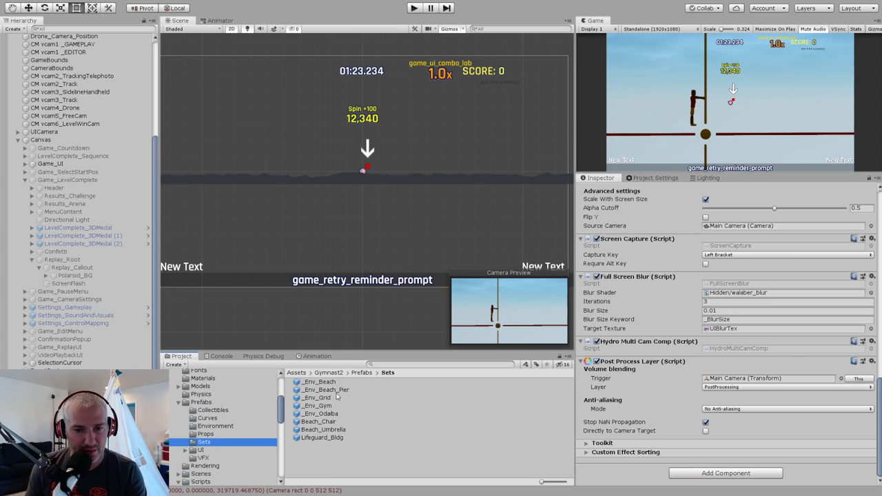
{"action": "double_click", "coordinate": [319, 381]}
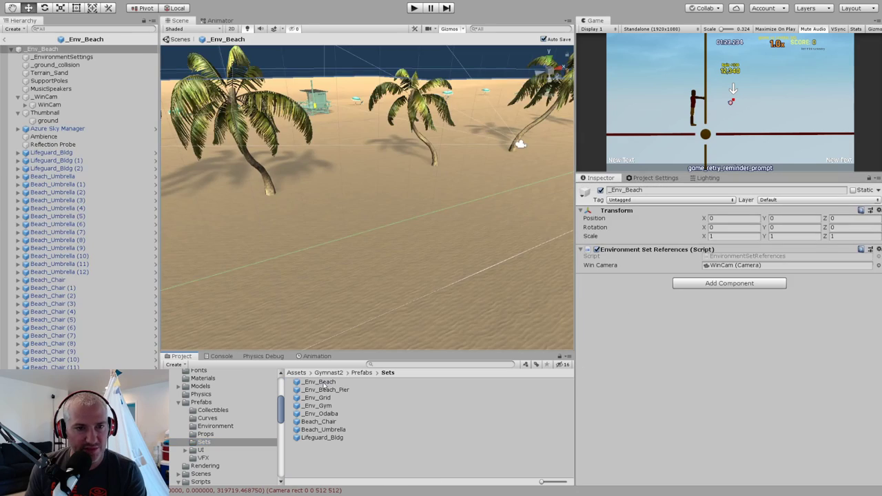
Paste the copied Full Screen Blur component as a new component on the prefab's nested WinCam camera.
{"action": "left_click", "coordinate": [45, 97]}
{"action": "left_click", "coordinate": [49, 104]}
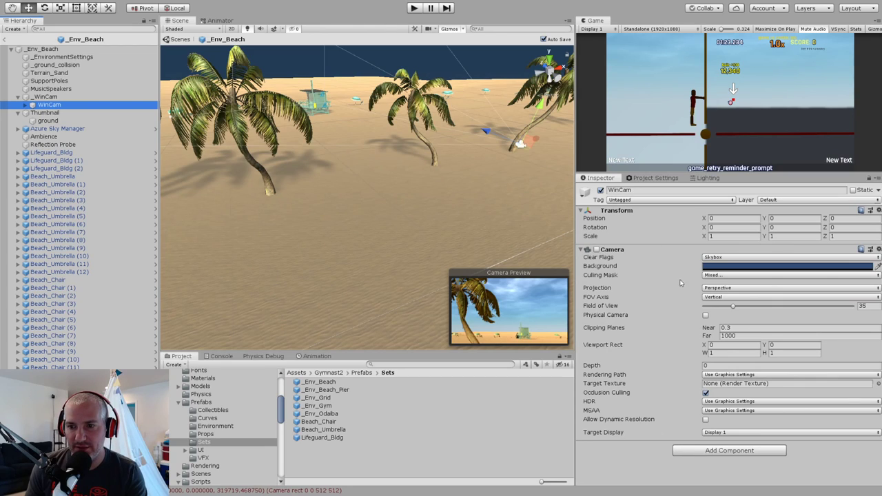
{"action": "left_click", "coordinate": [693, 303]}
{"action": "scroll", "coordinate": [673, 370], "scroll_direction": "down", "scroll_amount": 3}
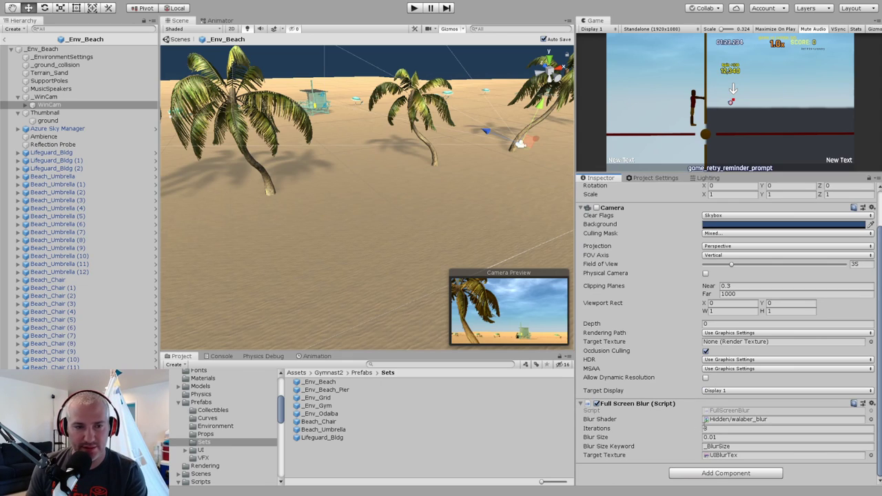
Rename the parent _WinCam object in the beach prefab to LevelSetWinCam.
{"action": "left_click", "coordinate": [126, 96]}
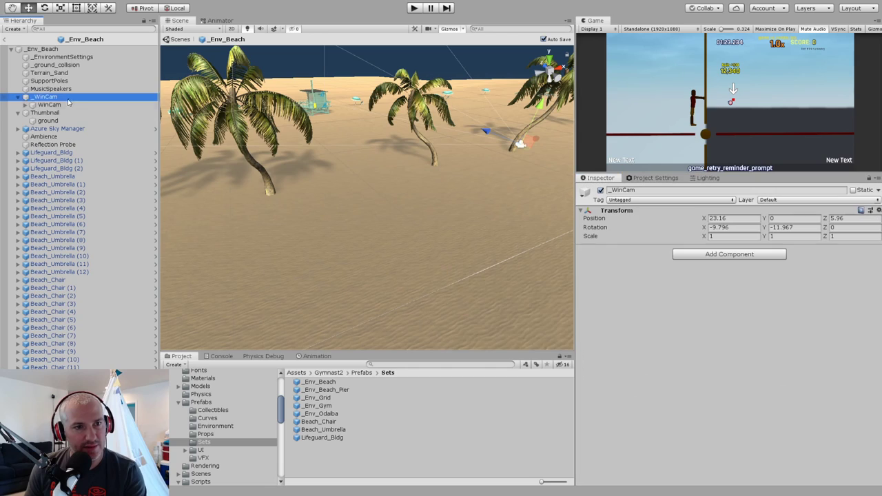
{"action": "key", "text": "F2"}
{"action": "key", "text": "Home"}
{"action": "key", "text": "Delete"}
{"action": "key", "text": "Return"}
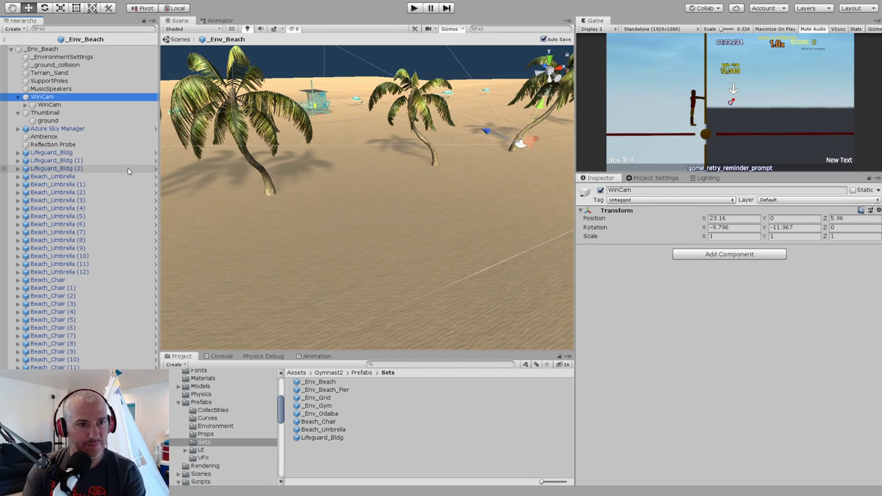
{"action": "key", "text": "F2"}
{"action": "type", "text": "LevelSet"}
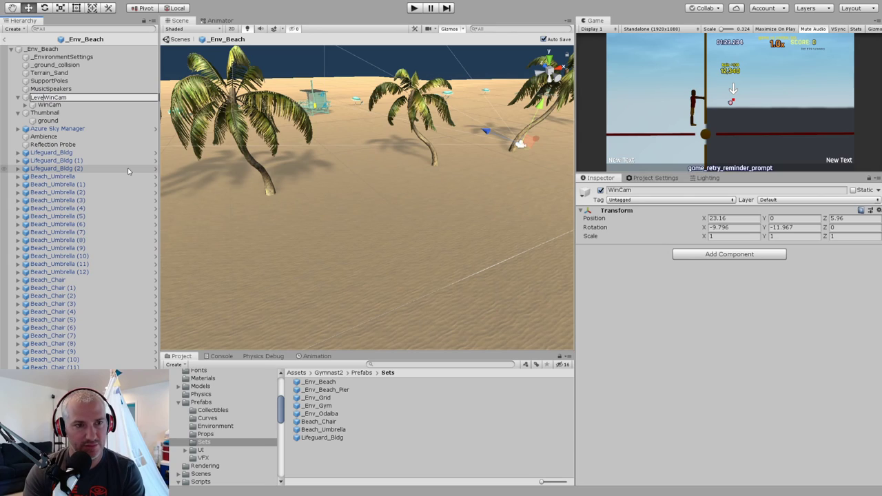
{"action": "key", "text": "Return"}
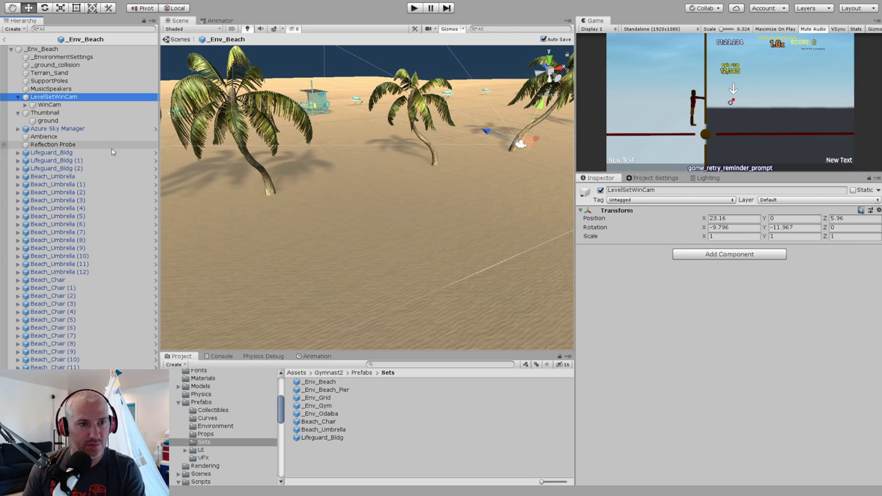
Create a prefab from LevelSetWinCam in the Sets folder, check its WinCam child's components, and leave prefab editing.
{"action": "left_click_drag", "start_coordinate": [41, 96], "coordinate": [325, 449]}
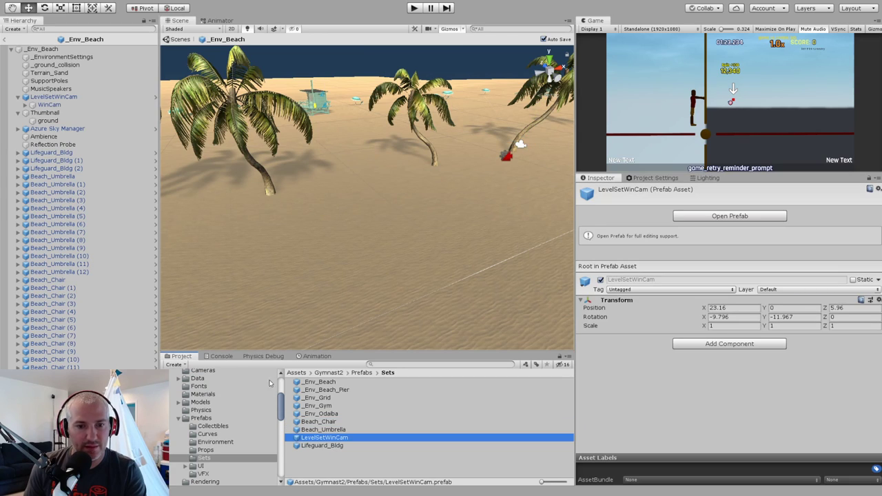
{"action": "left_click", "coordinate": [51, 97]}
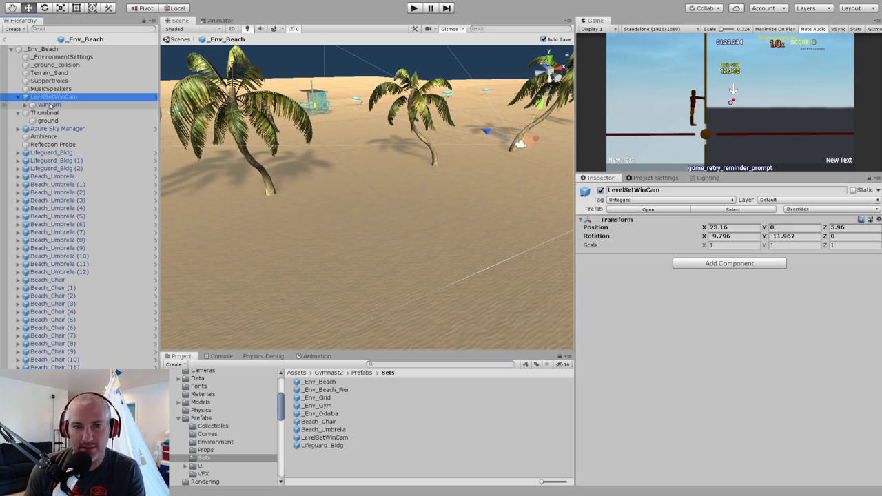
{"action": "left_click", "coordinate": [43, 104]}
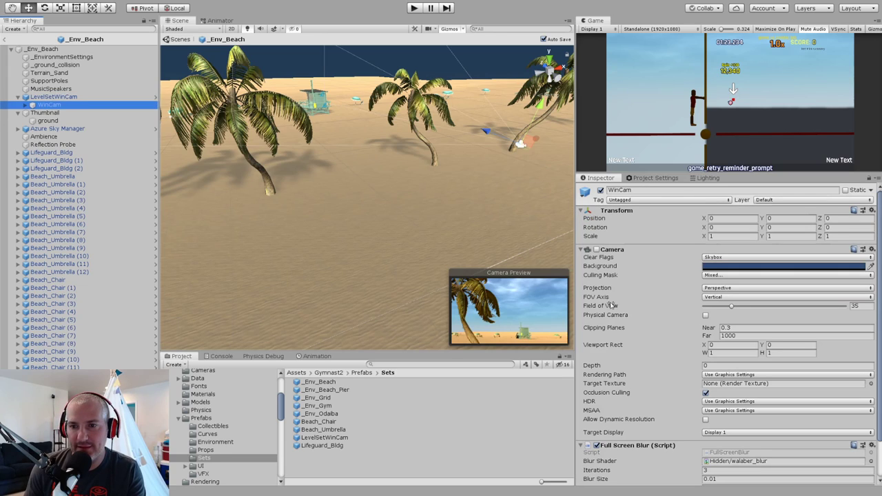
{"action": "scroll", "coordinate": [668, 290], "scroll_direction": "down", "scroll_amount": 3}
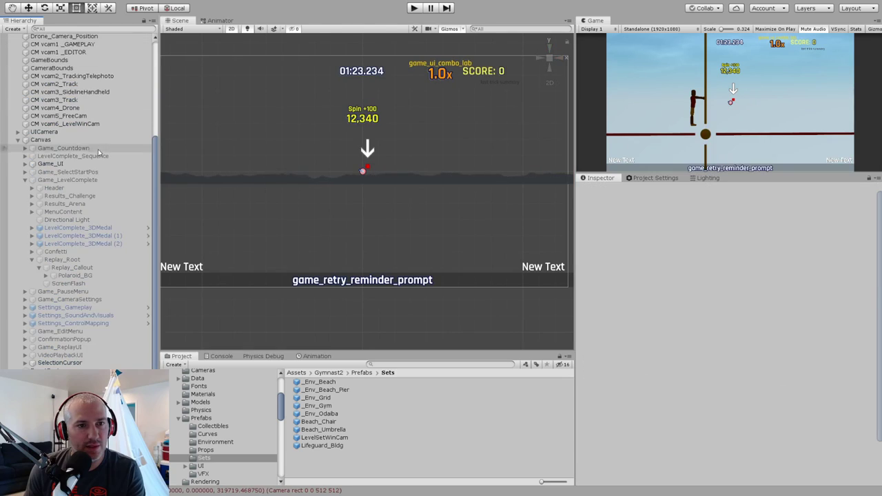
Find the Level Complete Menu component on Game_LevelComplete and open its LevelCompleteMenu script for editing.
{"action": "scroll", "coordinate": [103, 157], "scroll_direction": "up", "scroll_amount": 5}
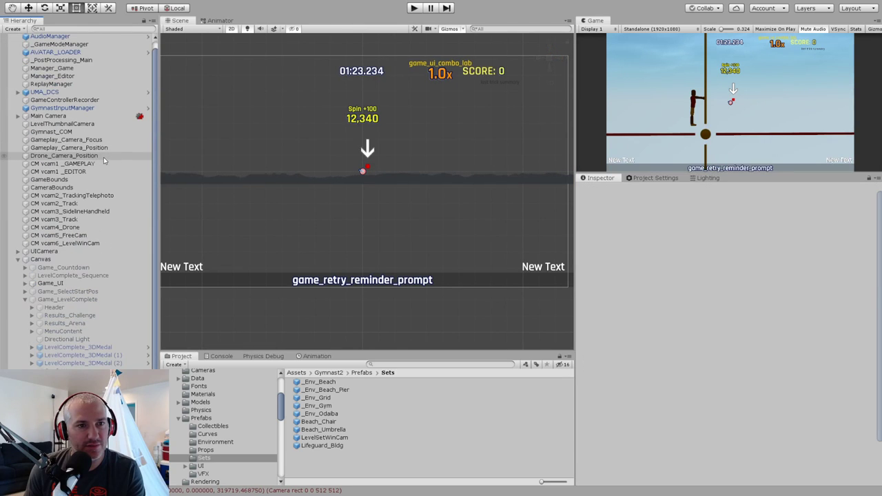
{"action": "left_click", "coordinate": [62, 115]}
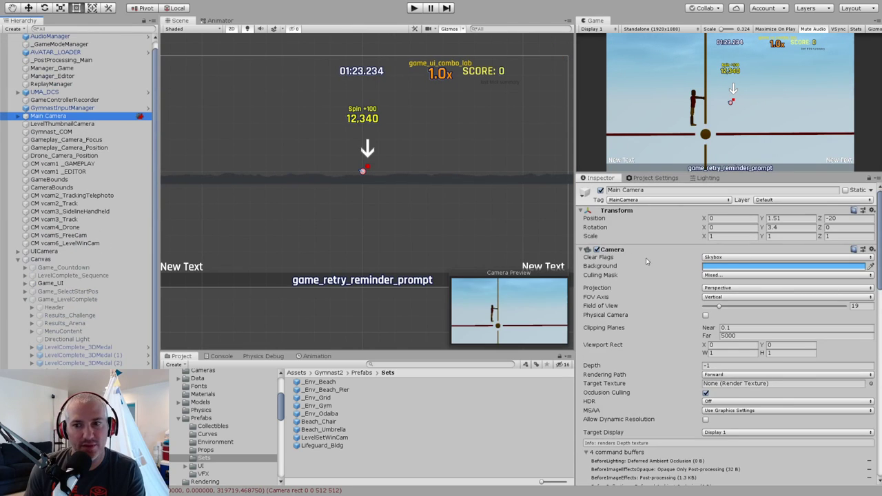
{"action": "left_click", "coordinate": [81, 275]}
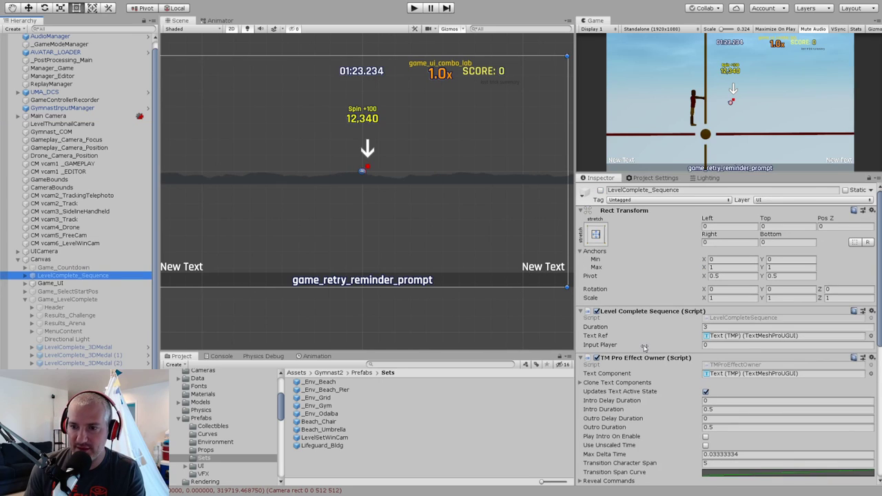
{"action": "scroll", "coordinate": [648, 343], "scroll_direction": "down", "scroll_amount": 3}
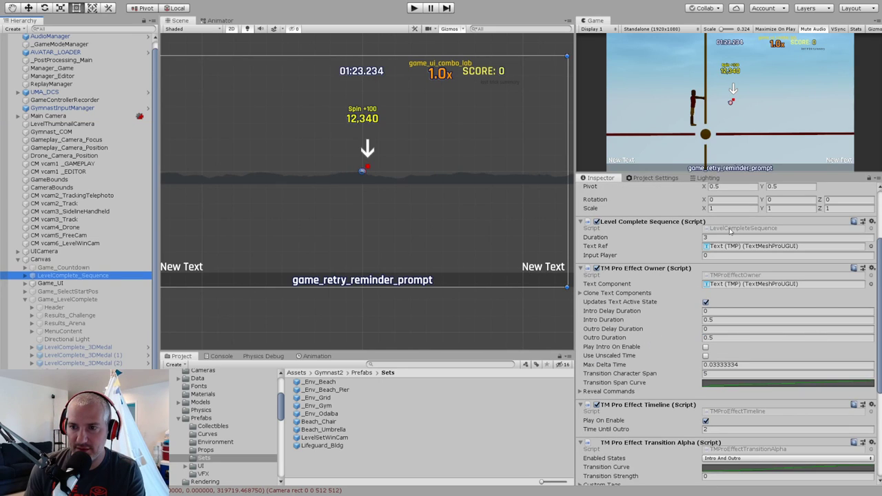
{"action": "key", "text": "Down"}
{"action": "key", "text": "Down"}
{"action": "key", "text": "Down"}
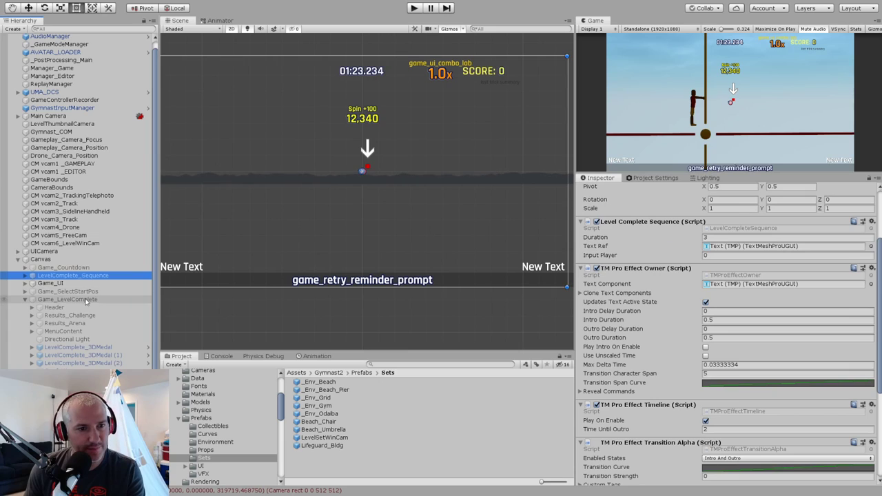
{"action": "double_click", "coordinate": [738, 250]}
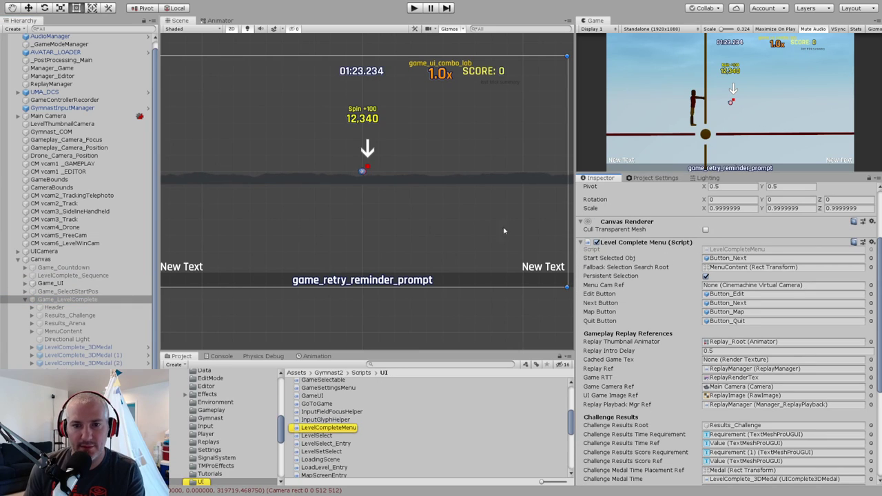
In the Show method's win cam block, add the comment "also disable blur on the gameplay camera" below the line enabling winCam.
{"action": "scroll", "coordinate": [538, 223], "scroll_direction": "down", "scroll_amount": 10}
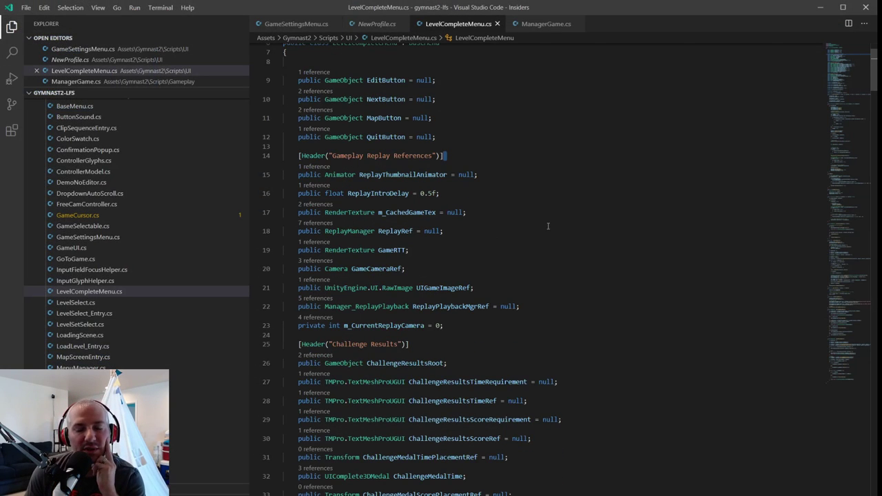
{"action": "scroll", "coordinate": [556, 236], "scroll_direction": "down", "scroll_amount": 12}
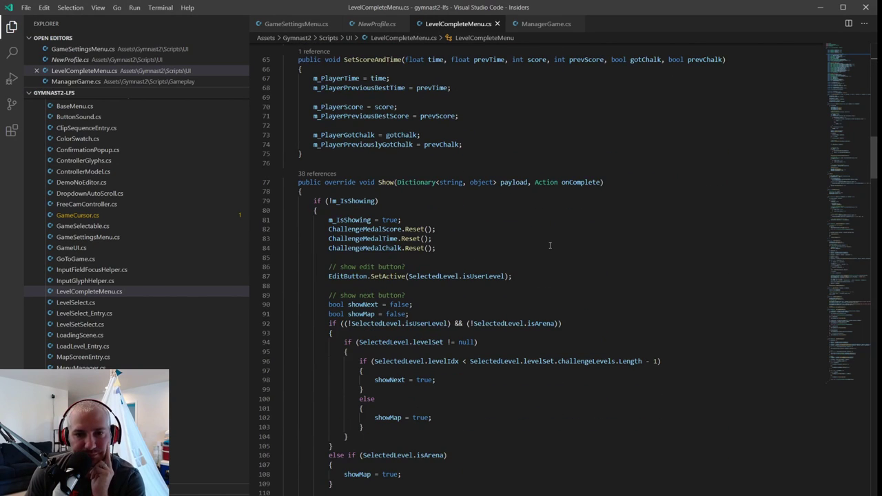
{"action": "scroll", "coordinate": [540, 243], "scroll_direction": "down", "scroll_amount": 17}
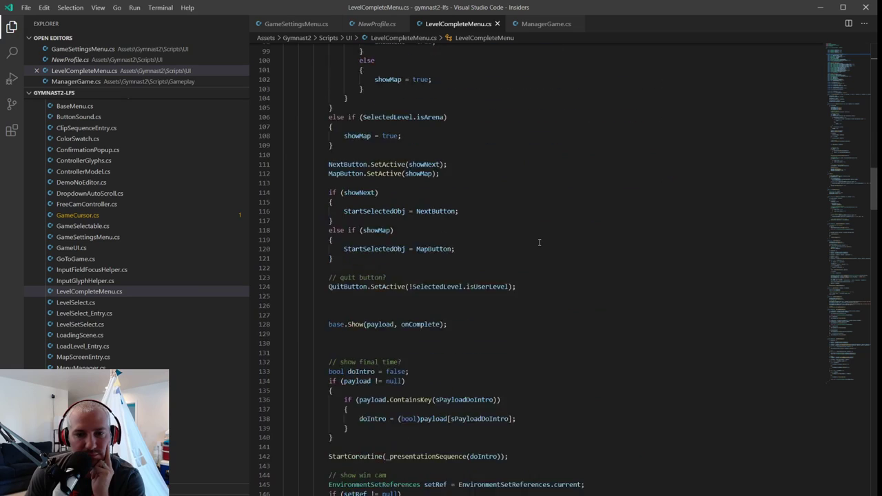
{"action": "scroll", "coordinate": [539, 242], "scroll_direction": "down", "scroll_amount": 1}
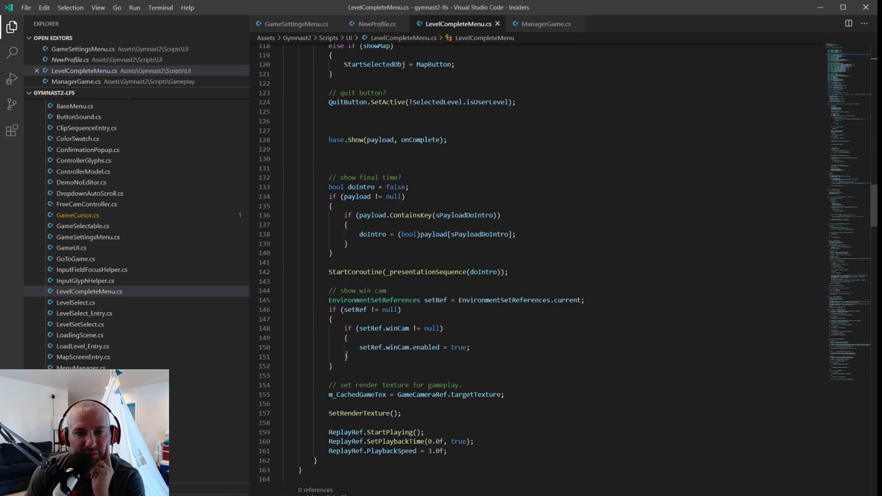
{"action": "left_click", "coordinate": [482, 346]}
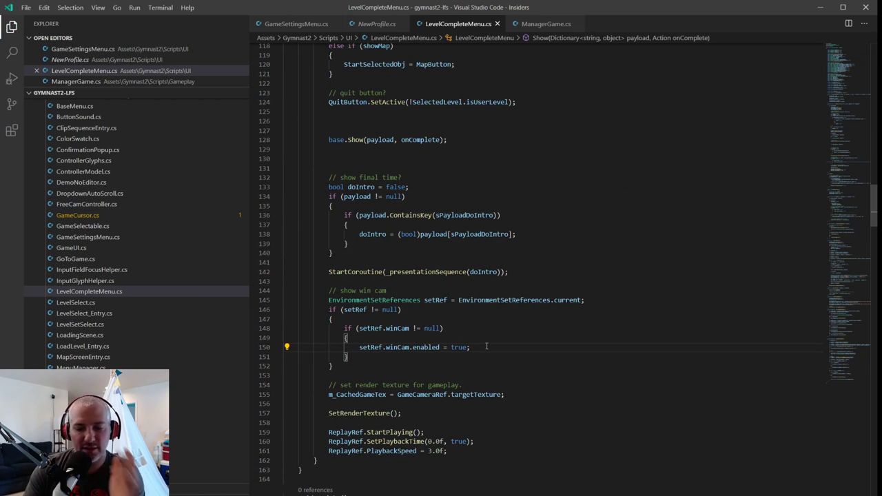
{"action": "key", "text": "Return"}
{"action": "key", "text": "Return"}
{"action": "type", "text": "// also d"}
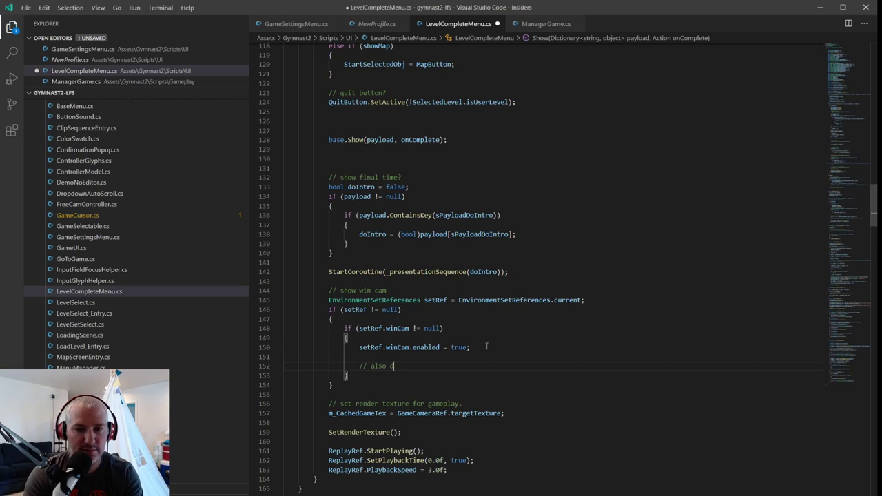
{"action": "type", "text": "isable "}
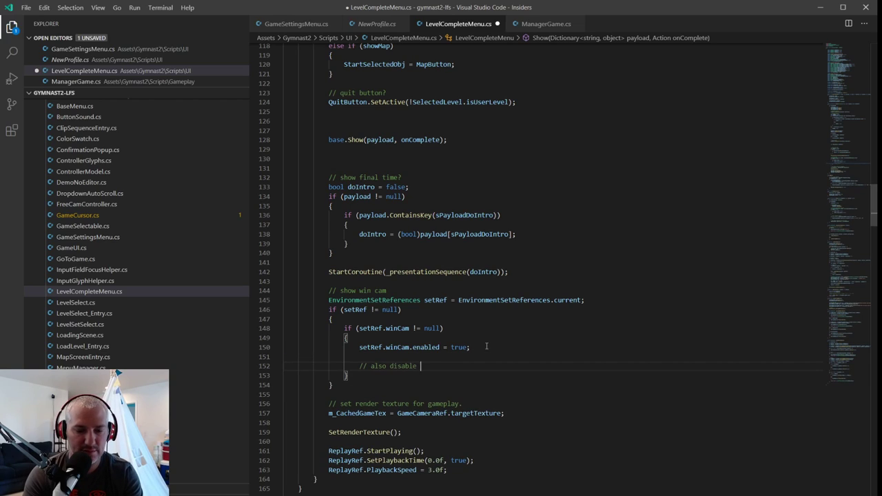
{"action": "type", "text": "blur on the gameplay camera"}
{"action": "key", "text": "Return"}
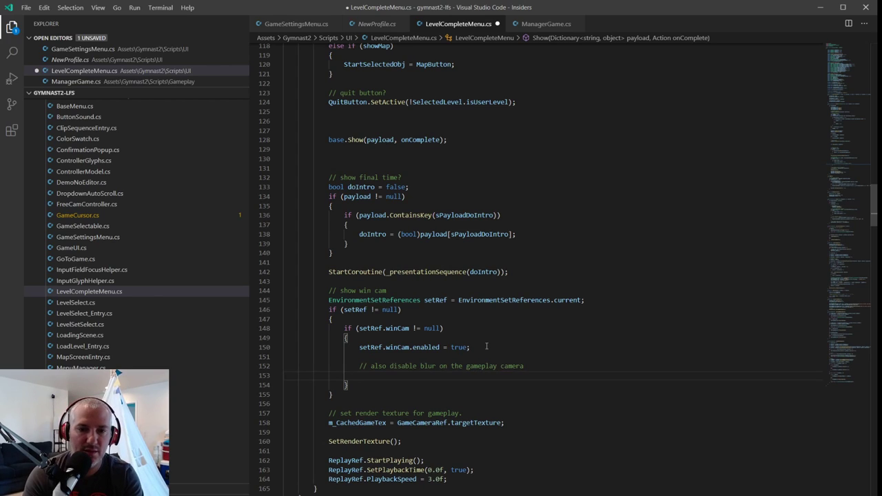
{"action": "type", "text": "gameca"}
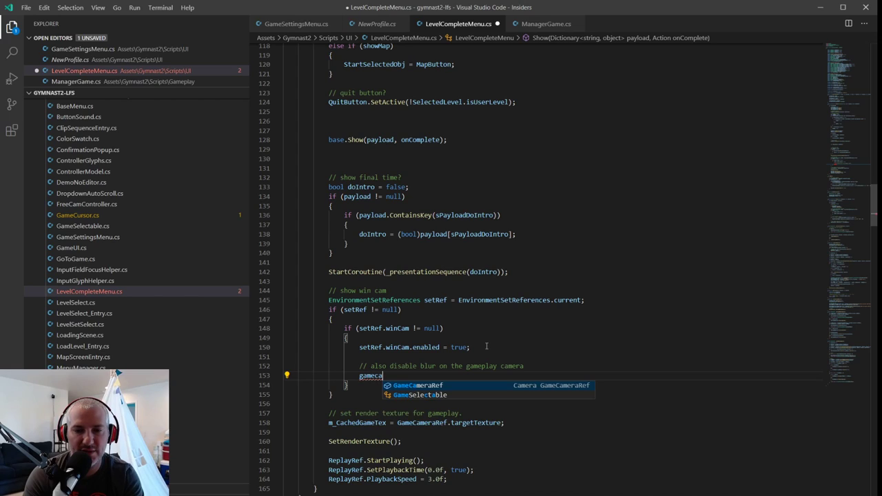
{"action": "key", "text": "Tab"}
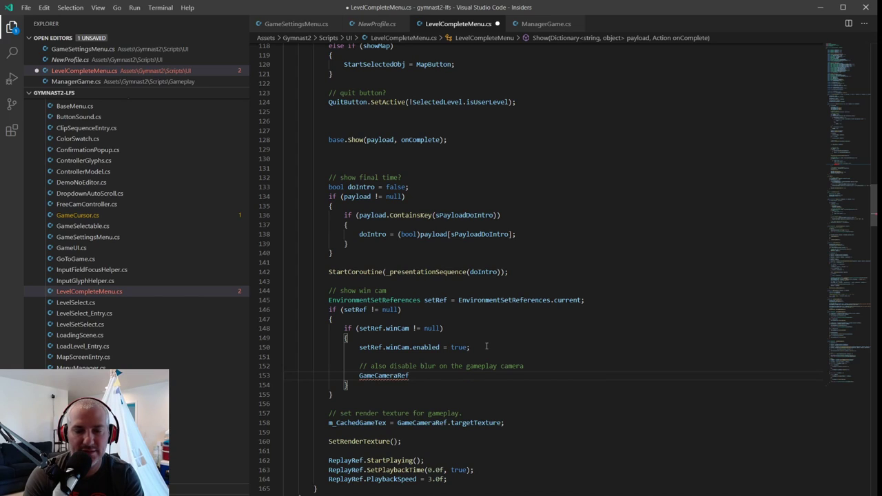
{"action": "type", "text": "."}
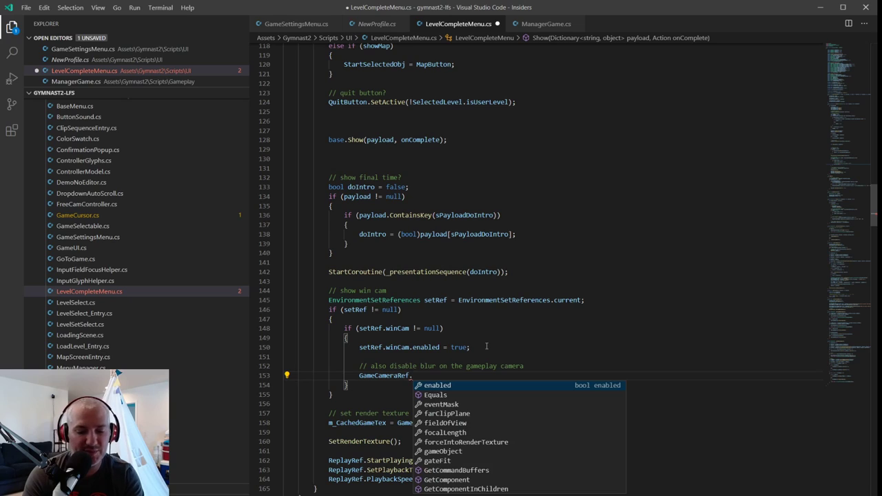
{"action": "key", "text": "shift+Home"}
Declare a FullScreenBlur variable blurScript and assign it GameCameraRef.GetComponent<FullScreenBlur>() under the comment.
{"action": "type", "text": "FullS"}
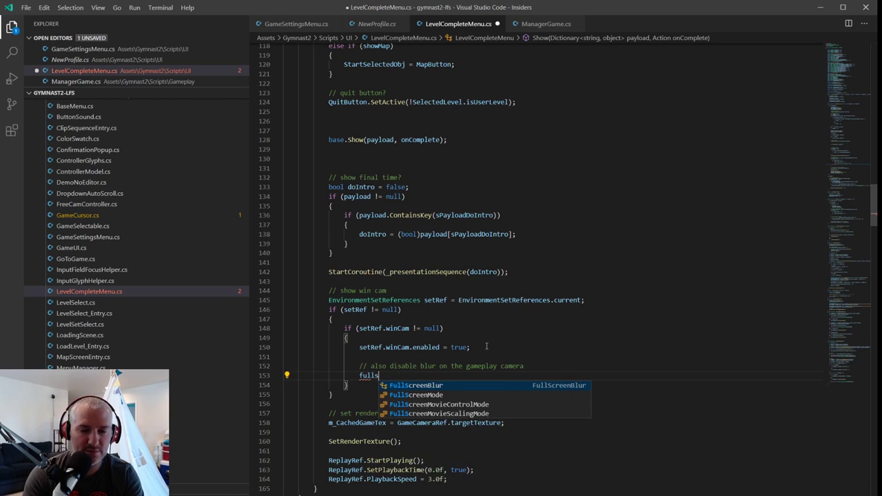
{"action": "key", "text": "Tab"}
{"action": "type", "text": "blurScript = "}
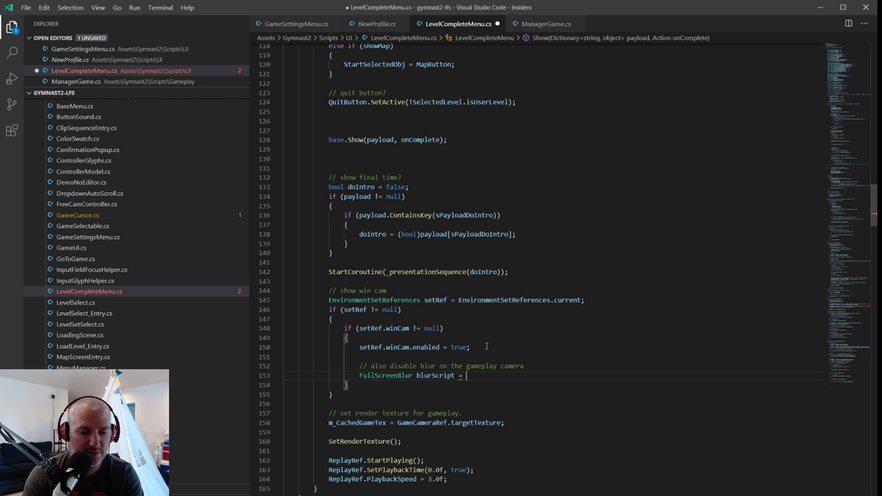
{"action": "type", "text": "game"}
{"action": "key", "text": "Down"}
{"action": "key", "text": "Tab"}
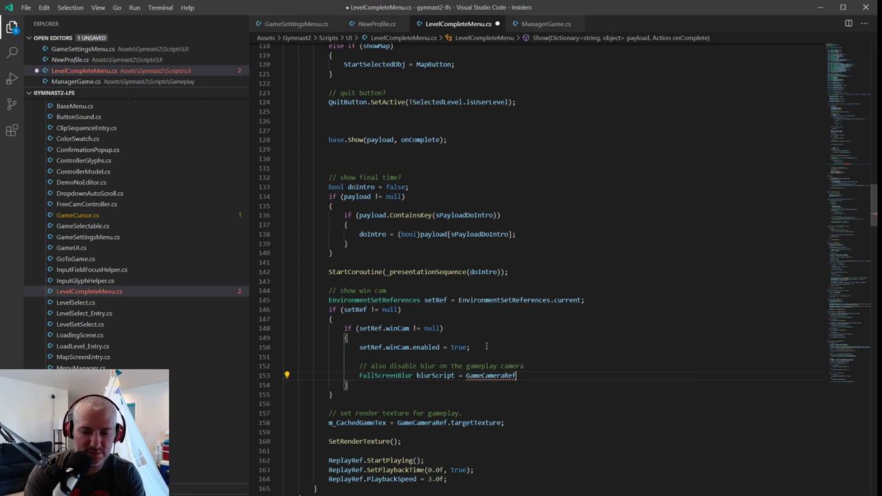
{"action": "type", "text": ".getcompo"}
{"action": "key", "text": "Tab"}
{"action": "type", "text": "<fullscr"}
{"action": "key", "text": "Tab"}
{"action": "type", "text": ">();"}
Add an if (blurScript != null) block that sets blurScript.enabled to false, and save the script.
{"action": "key", "text": "Return"}
{"action": "type", "text": "if (blur"}
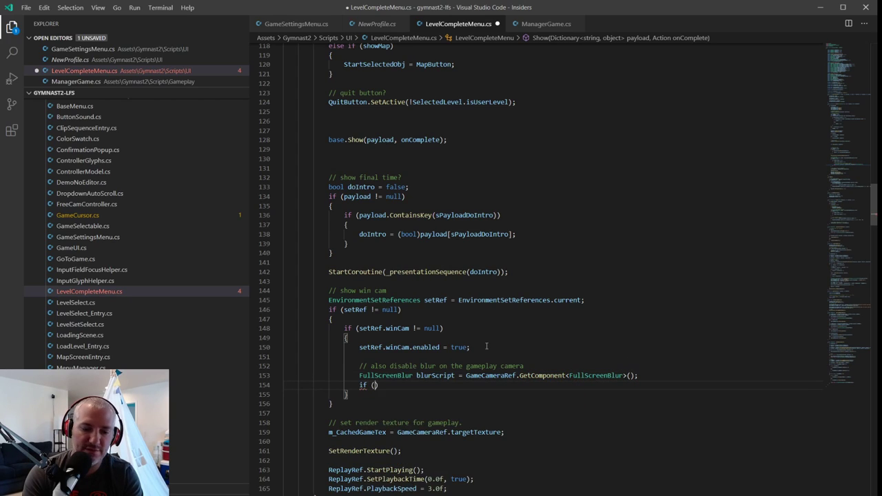
{"action": "key", "text": "Tab"}
{"action": "type", "text": "!= null)"}
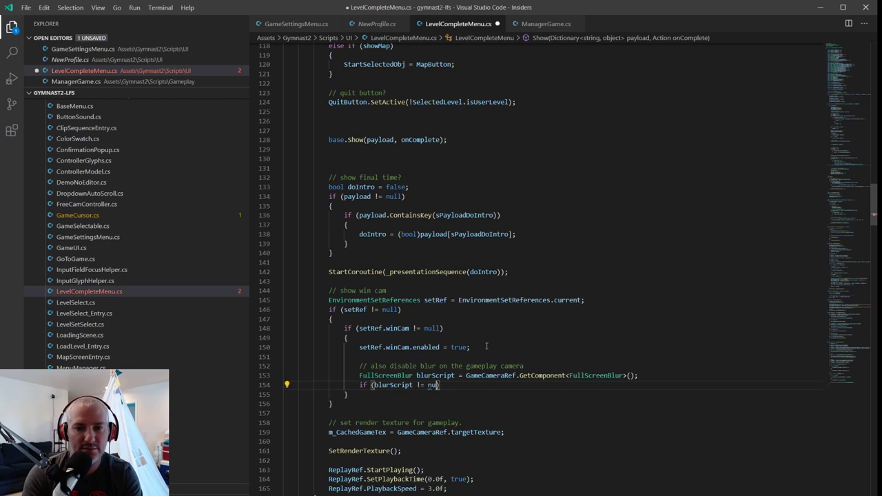
{"action": "key", "text": "Return"}
{"action": "type", "text": "{"}
{"action": "key", "text": "Return"}
{"action": "type", "text": "blurScript.enabled = f"}
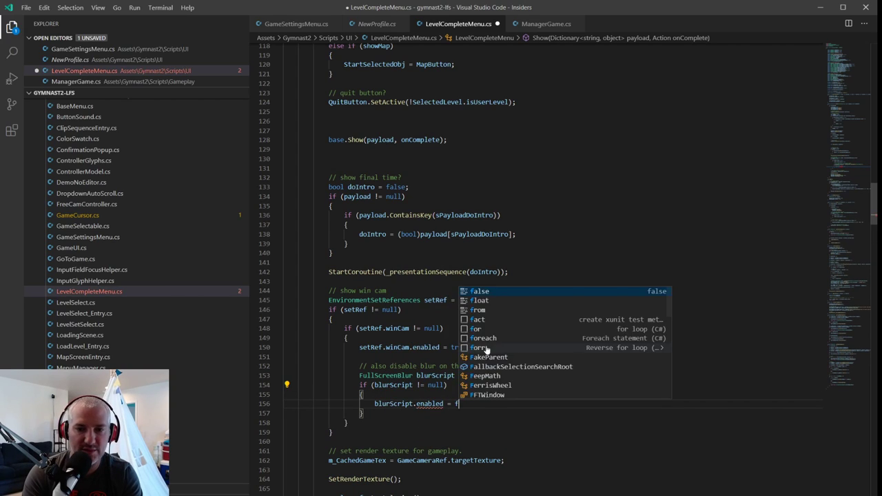
{"action": "key", "text": "Tab"}
{"action": "type", "text": ";"}
{"action": "key", "text": "ctrl+s"}
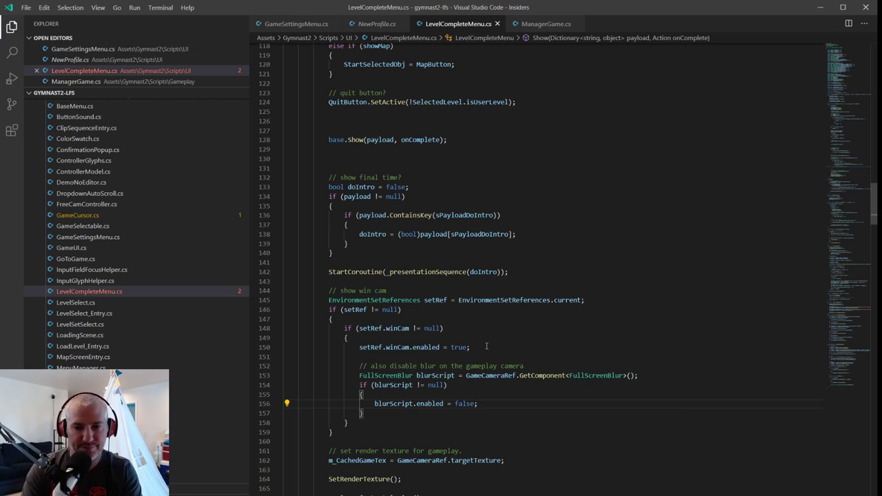
{"action": "left_click_drag", "start_coordinate": [359, 367], "coordinate": [372, 413]}
{"action": "left_click", "coordinate": [370, 358]}
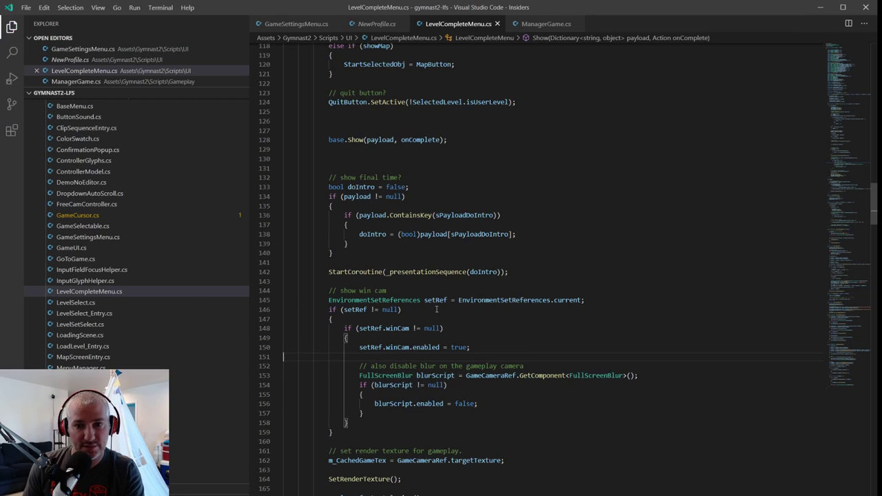
In the Hide method, add the comment "re-enable blur on the game camera" below the line that disables winCam.
{"action": "left_click", "coordinate": [485, 299]}
{"action": "key", "text": "ctrl+f"}
{"action": "key", "text": "ctrl+c"}
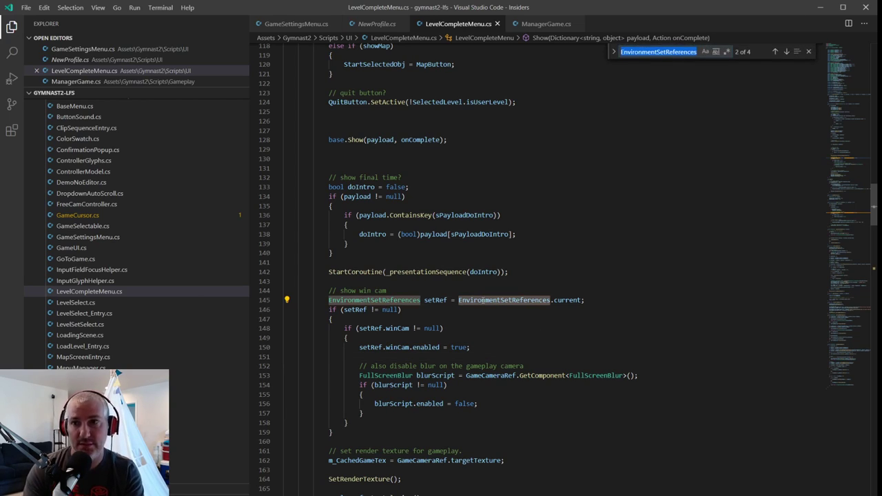
{"action": "key", "text": "Return"}
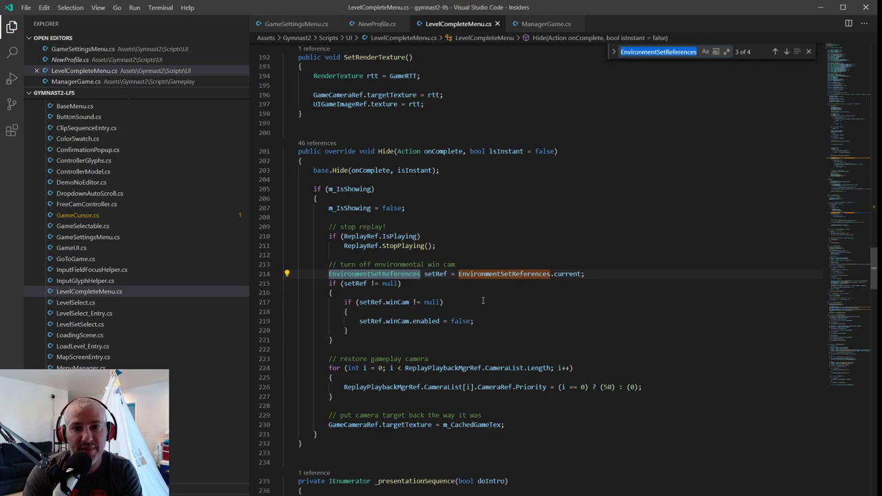
{"action": "left_click", "coordinate": [487, 320]}
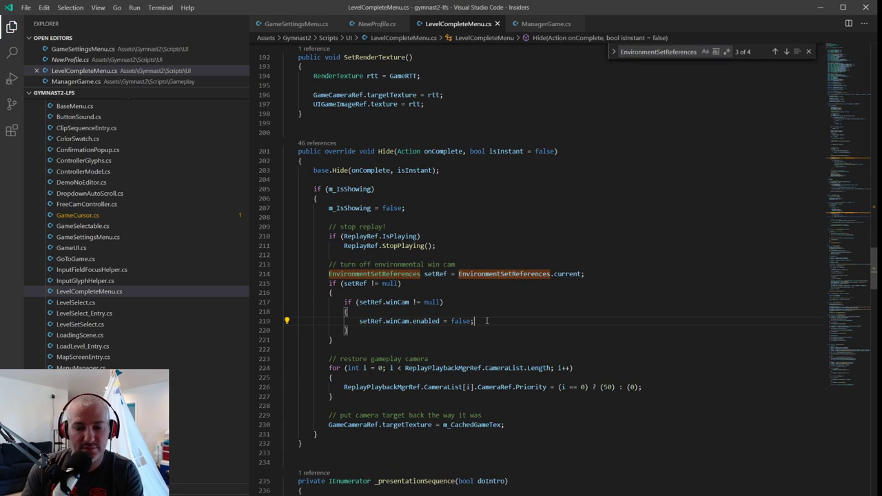
{"action": "key", "text": "Return"}
{"action": "key", "text": "Return"}
{"action": "type", "text": "// re-ena"}
{"action": "type", "text": "bled"}
{"action": "key", "text": "BackSpace"}
{"action": "type", "text": "blue"}
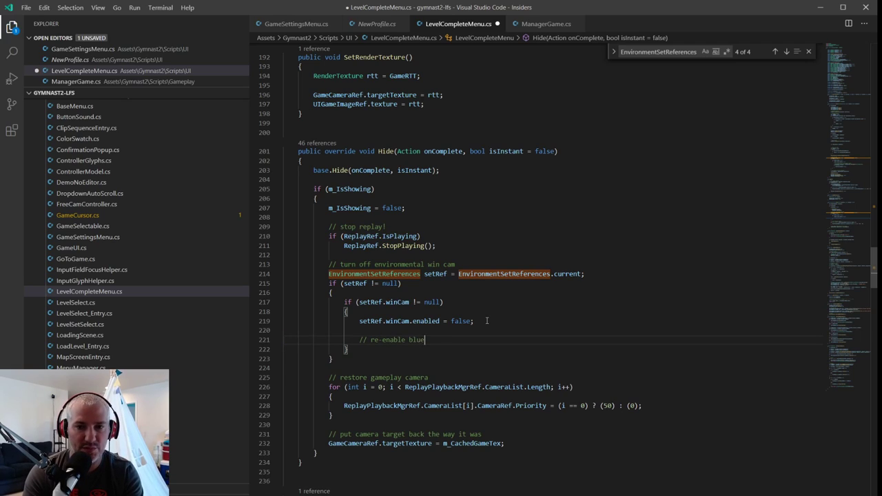
{"action": "key", "text": "BackSpace"}
{"action": "key", "text": "BackSpace"}
{"action": "key", "text": "BackSpace"}
{"action": "type", "text": "on the g"}
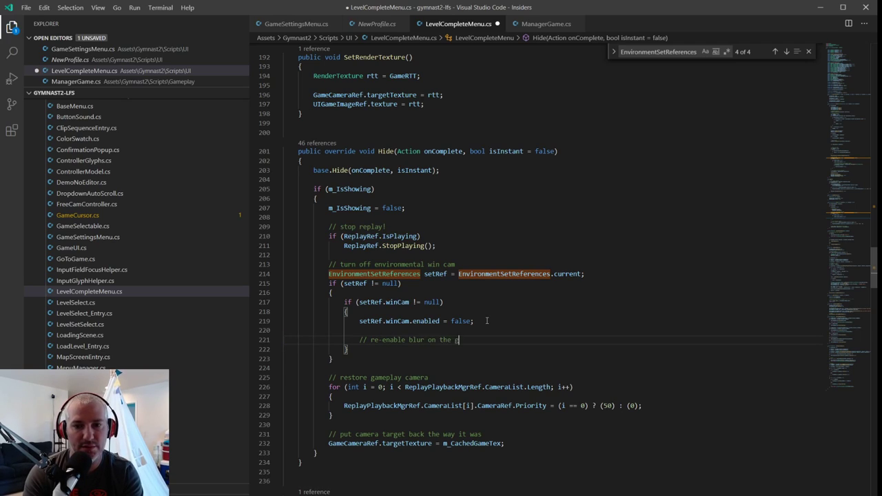
{"action": "type", "text": "ame camera"}
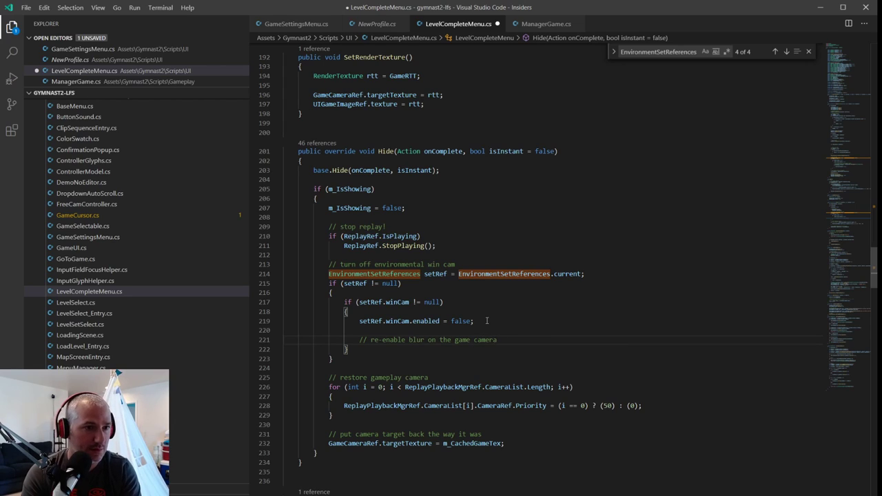
Start a new line under the comment, and copy the blurScript declaration and null-check block from the Show method.
{"action": "key", "text": "Return"}
{"action": "key", "text": "ctrl+v"}
{"action": "key", "text": "ctrl+z"}
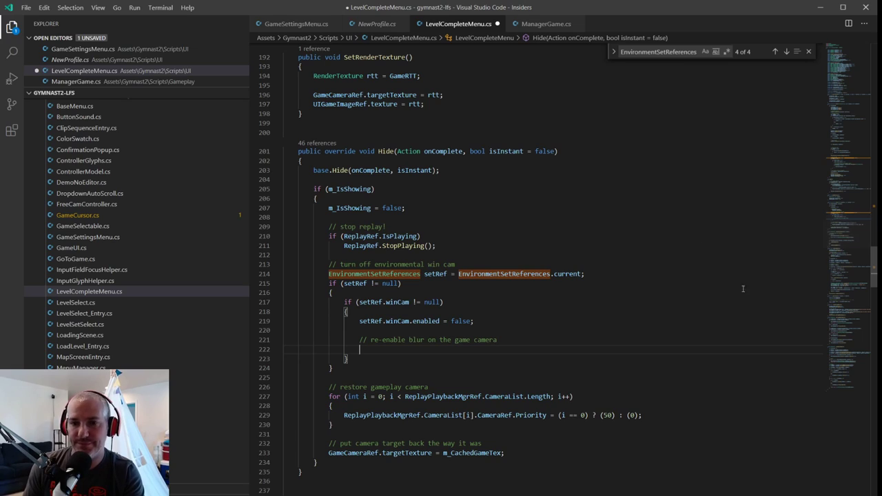
{"action": "key", "text": "ctrl+f"}
{"action": "type", "text": "full"}
{"action": "key", "text": "Escape"}
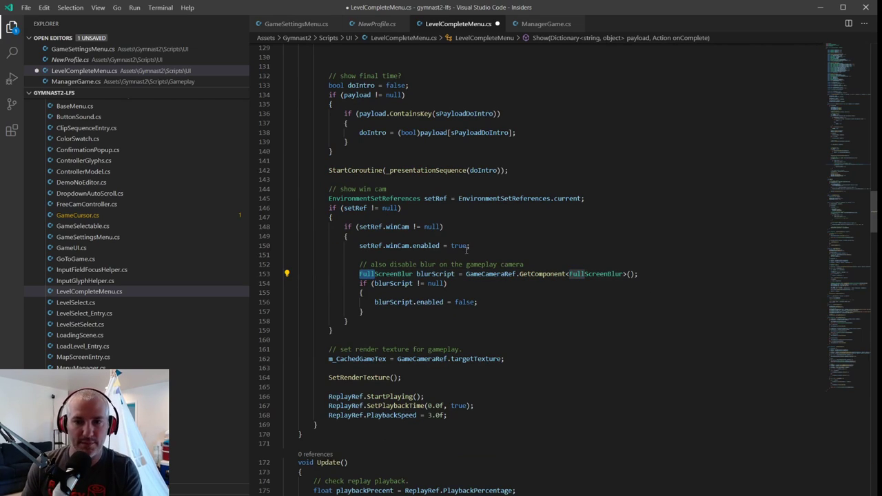
{"action": "left_click_drag", "start_coordinate": [360, 274], "coordinate": [374, 310], "text": "ctrl"}
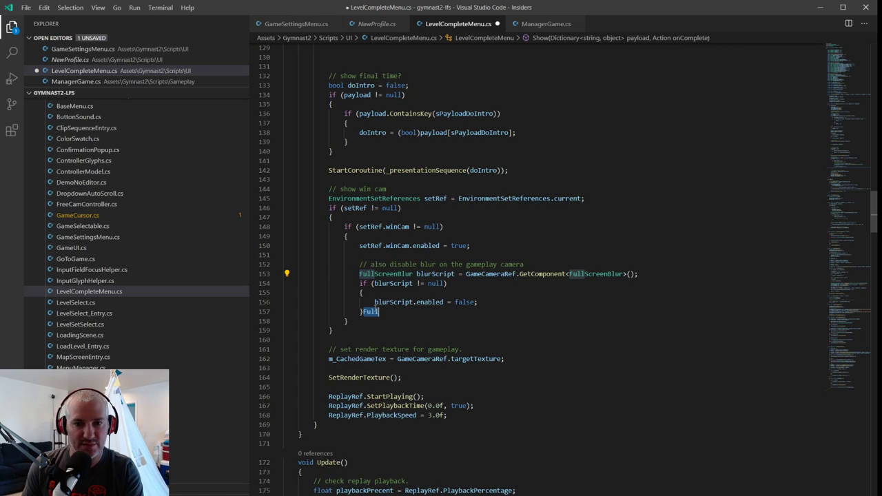
{"action": "key", "text": "ctrl+z"}
{"action": "left_click", "coordinate": [356, 275]}
{"action": "left_click_drag", "start_coordinate": [358, 274], "coordinate": [372, 311]}
{"action": "key", "text": "ctrl+c"}
{"action": "key", "text": "ctrl+f"}
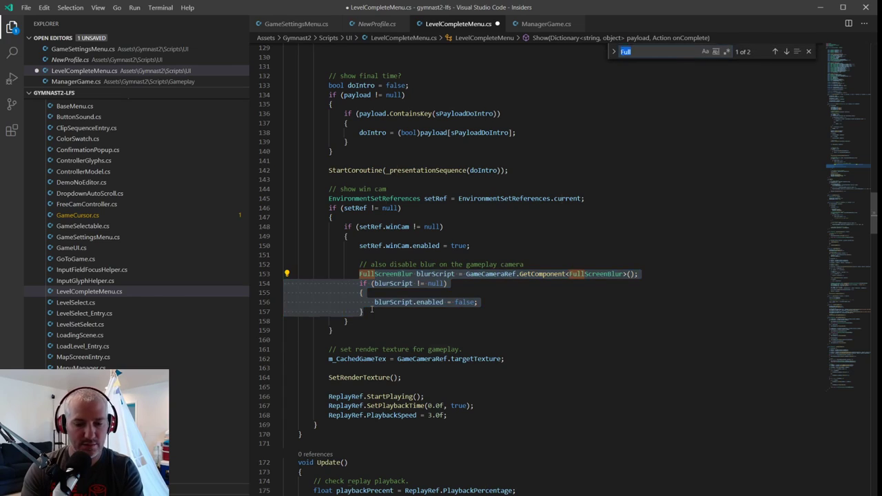
Paste the blurScript block under the re-enable comment in Hide, change its enabled value to true, and save the script.
{"action": "type", "text": "re-enable blur on the game camera"}
{"action": "key", "text": "Escape"}
{"action": "left_click", "coordinate": [381, 283]}
{"action": "key", "text": "ctrl+v"}
{"action": "double_click", "coordinate": [456, 311]}
{"action": "type", "text": "true"}
{"action": "key", "text": "ctrl+s"}
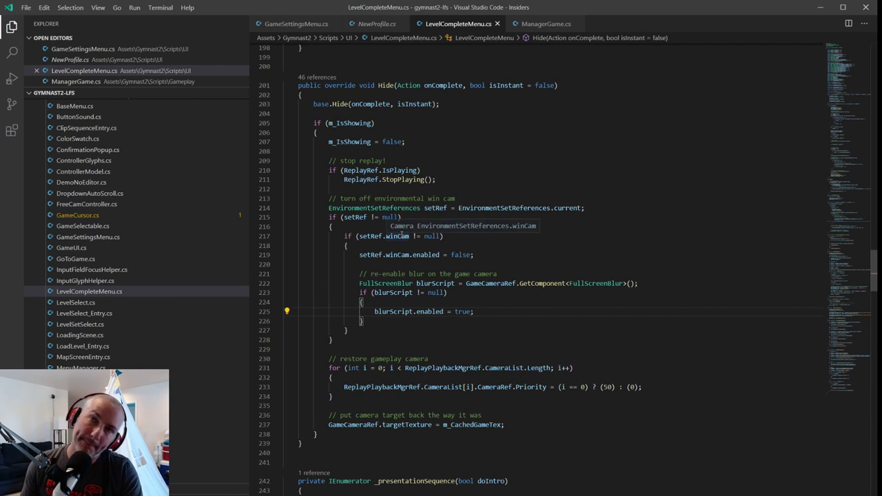
Switch to Unity, play-test the aaa level through to the level-complete menu's background, and stop play mode.
{"action": "key", "text": "alt+Tab"}
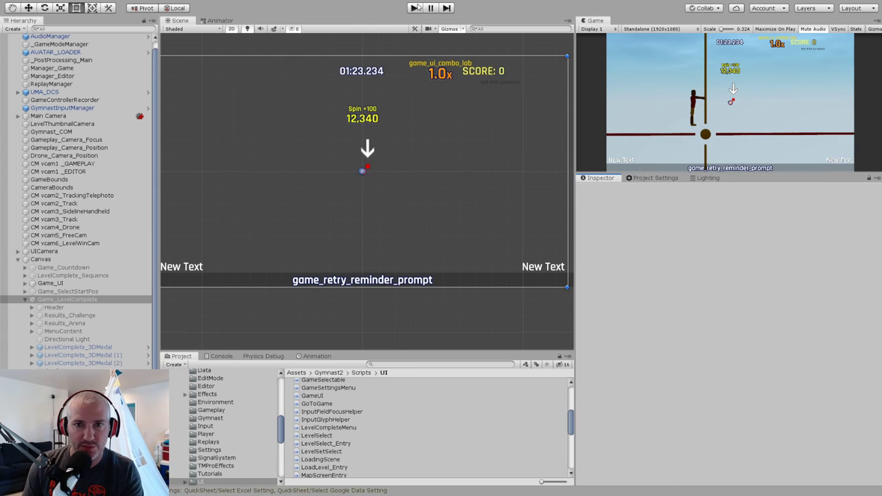
{"action": "left_click", "coordinate": [415, 9]}
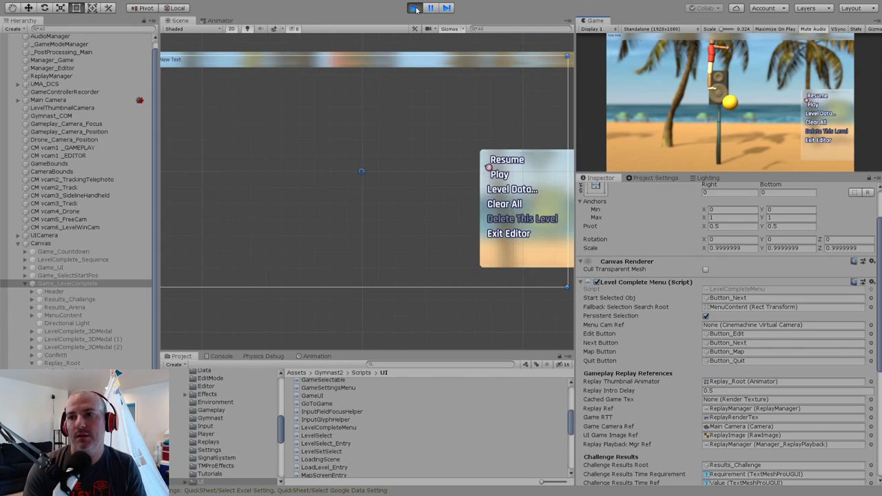
{"action": "key", "text": "Down"}
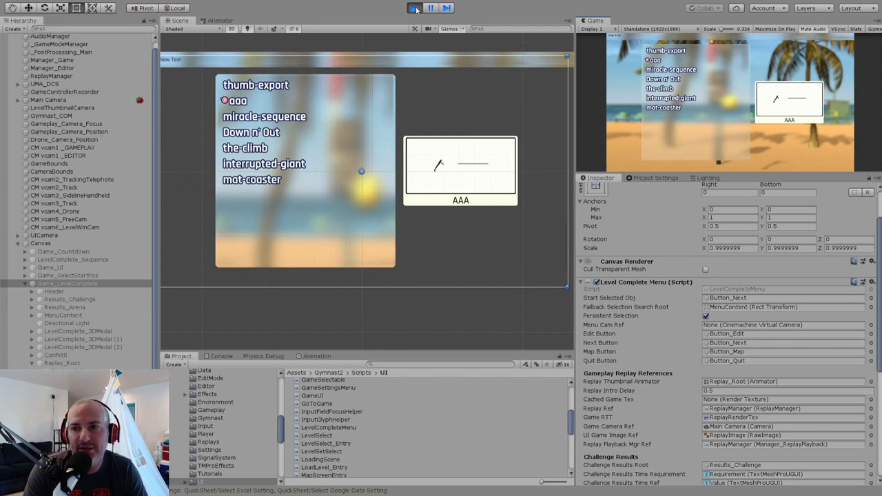
{"action": "key", "text": "Return"}
{"action": "key", "text": "Escape"}
{"action": "key", "text": "Down"}
{"action": "key", "text": "Return"}
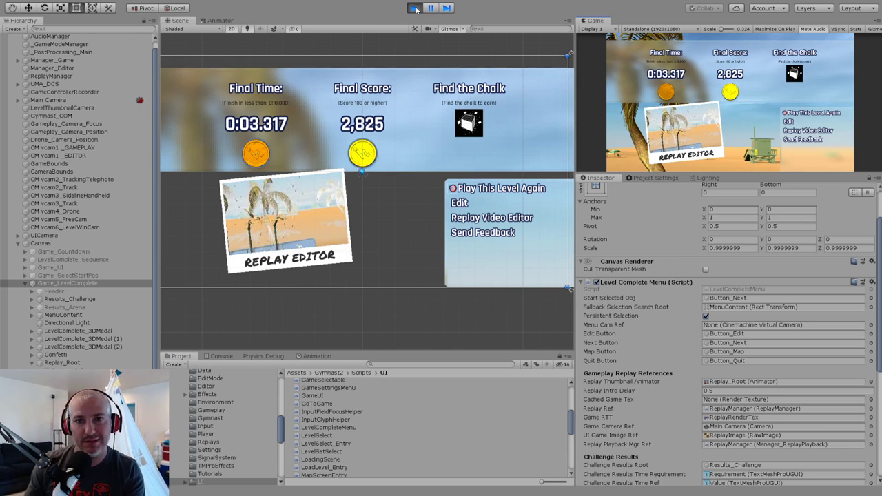
{"action": "left_click", "coordinate": [415, 7]}
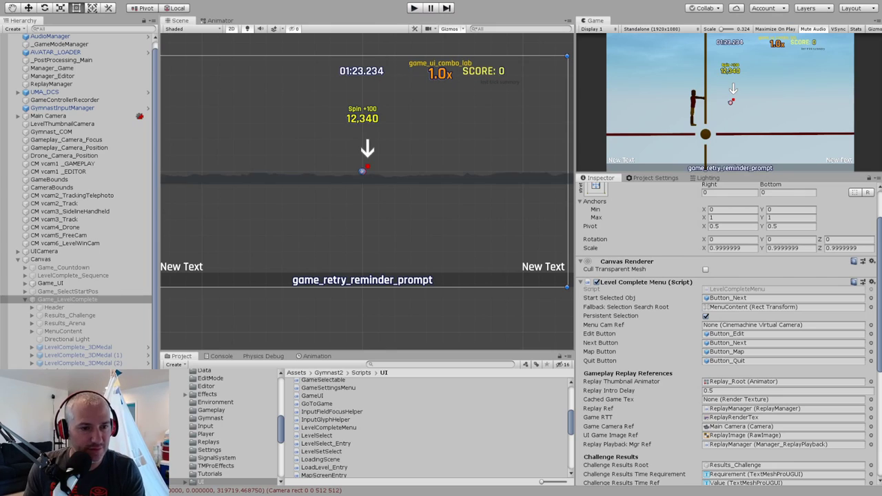
Activate the Game_LevelComplete object and disable the Image component of ScreenFlash.
{"action": "scroll", "coordinate": [601, 227], "scroll_direction": "up", "scroll_amount": 2}
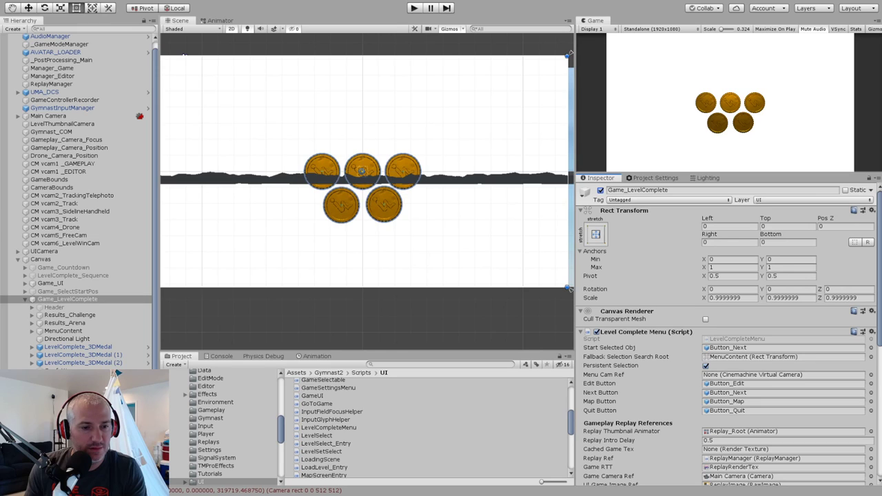
{"action": "left_click", "coordinate": [62, 378]}
{"action": "left_click", "coordinate": [597, 332]}
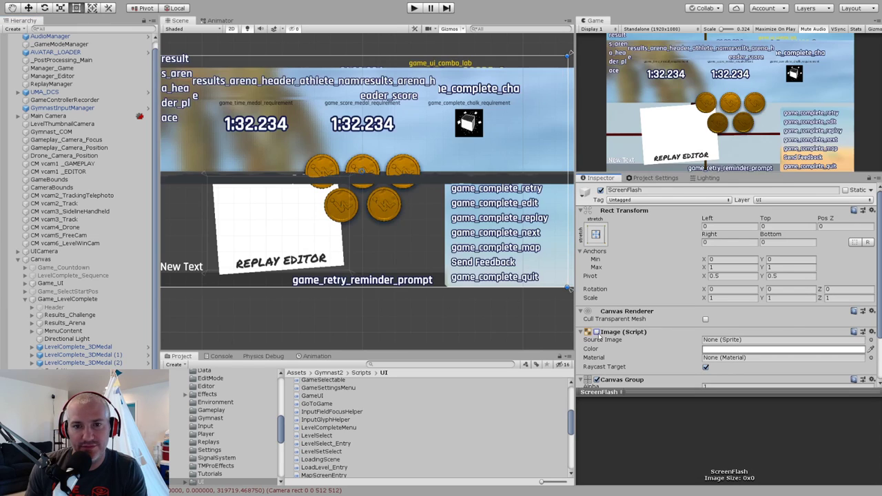
Select ChalkImg in the Chalk group under Results_Challenge and disable its Image component.
{"action": "scroll", "coordinate": [422, 249], "scroll_direction": "up", "scroll_amount": 4}
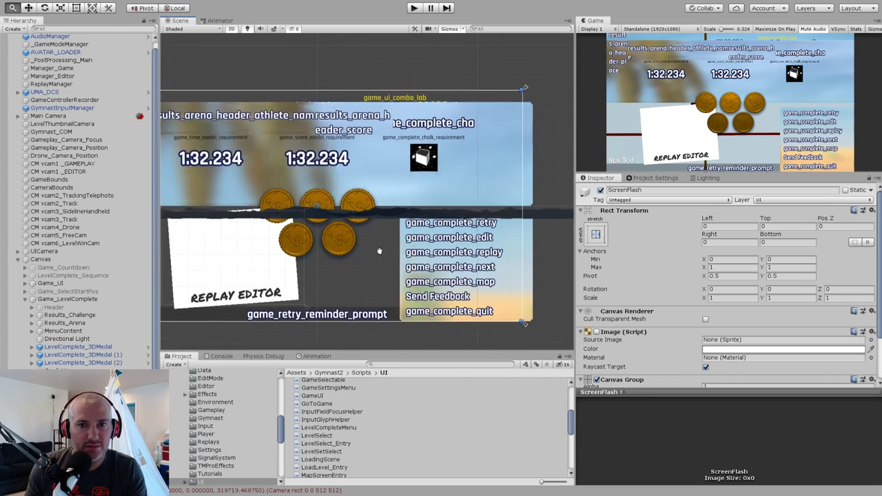
{"action": "scroll", "coordinate": [405, 209], "scroll_direction": "up", "scroll_amount": 2}
{"action": "key", "text": "q"}
{"action": "left_click_drag", "start_coordinate": [352, 181], "coordinate": [387, 188]}
{"action": "key", "text": "t"}
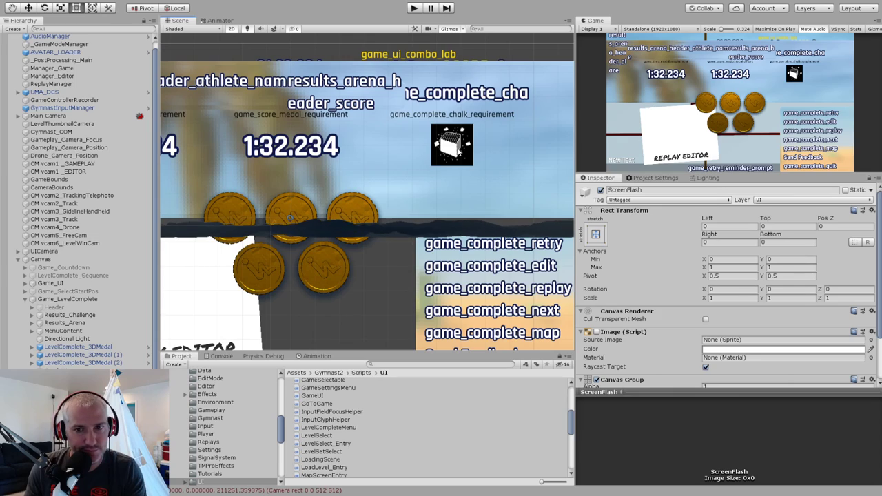
{"action": "left_click", "coordinate": [212, 277]}
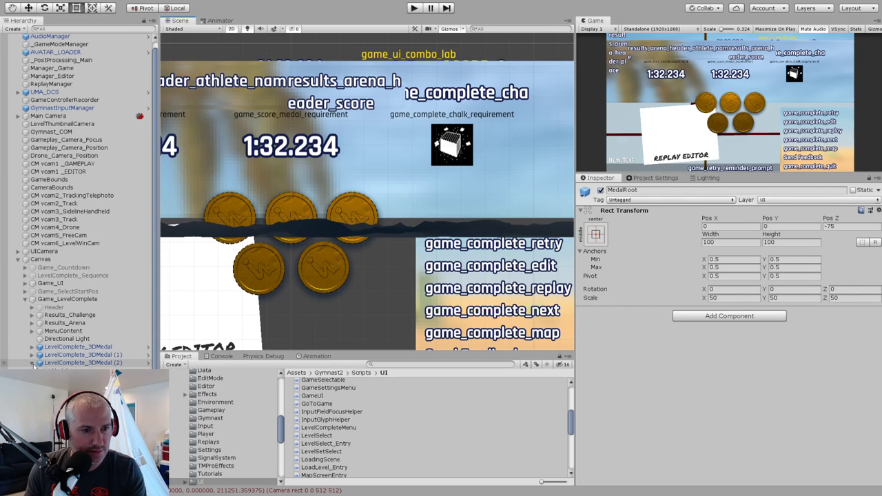
{"action": "left_click", "coordinate": [31, 315]}
{"action": "left_click", "coordinate": [39, 339]}
{"action": "left_click", "coordinate": [56, 355]}
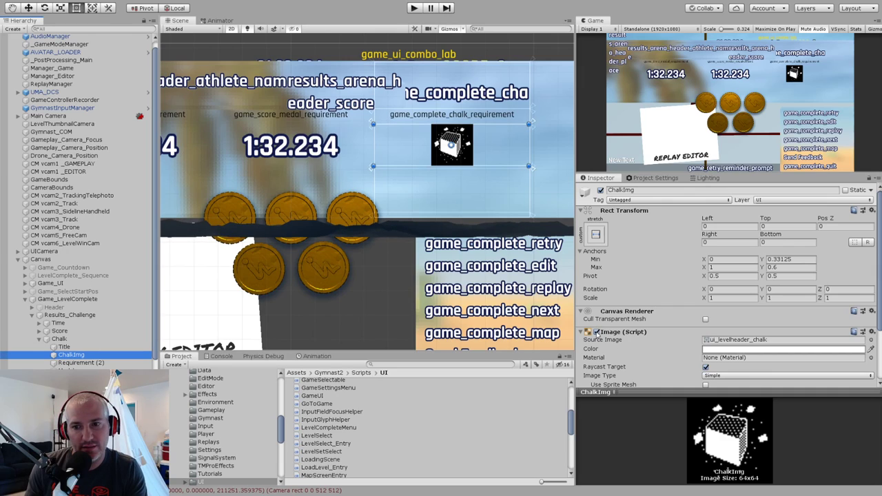
{"action": "left_click", "coordinate": [597, 332]}
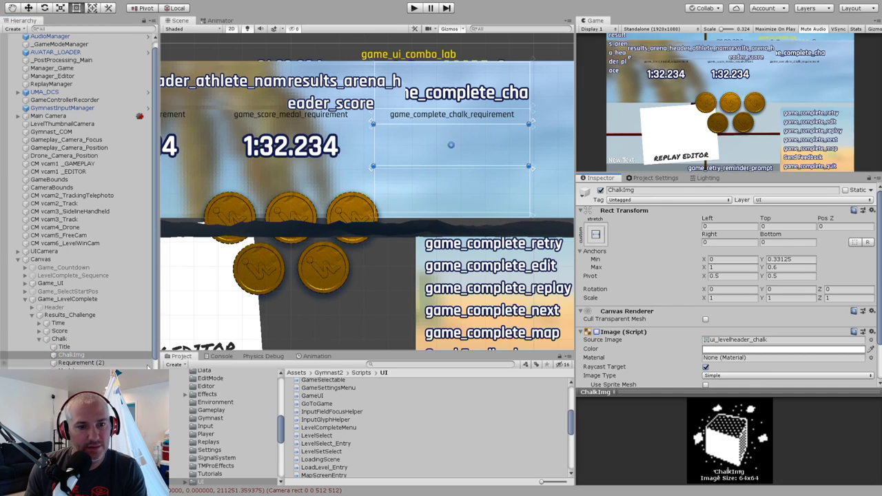
Search the project assets for "chalk" and add the Chalk prefab as a child of ChalkImg.
{"action": "left_click", "coordinate": [410, 365]}
{"action": "type", "text": "chalk"}
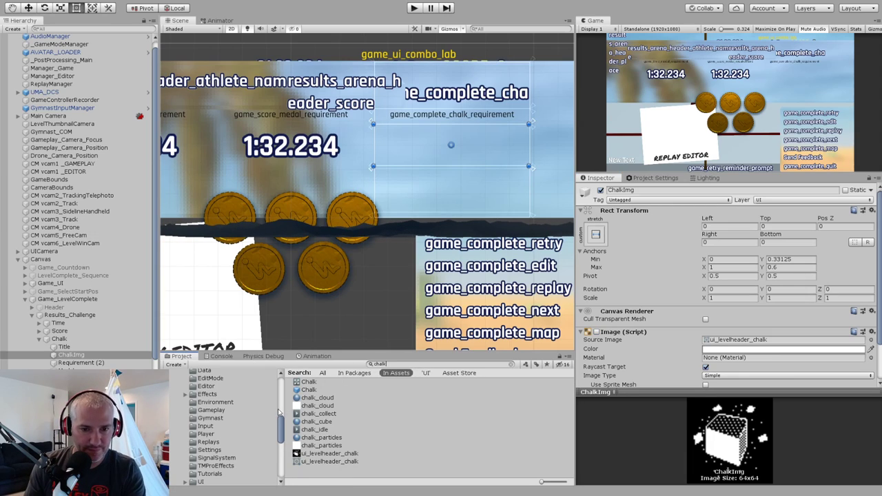
{"action": "left_click_drag", "start_coordinate": [301, 390], "coordinate": [78, 357]}
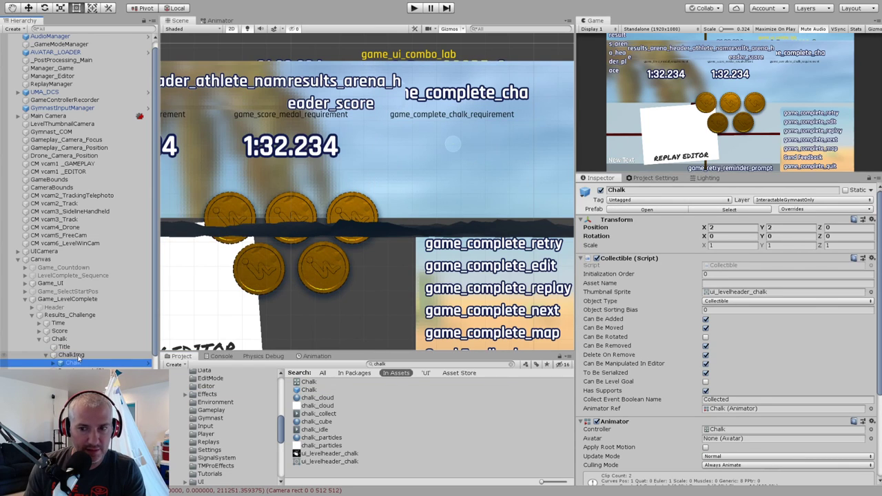
{"action": "key", "text": "f"}
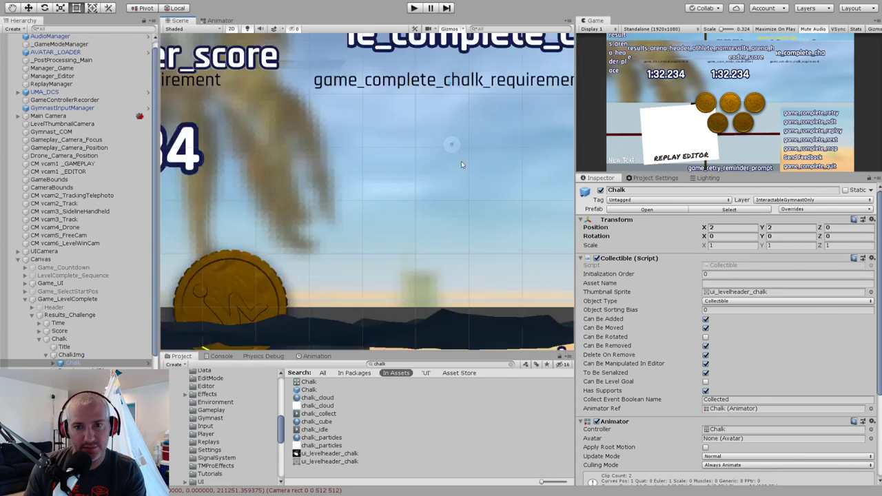
{"action": "scroll", "coordinate": [408, 205], "scroll_direction": "down", "scroll_amount": 10}
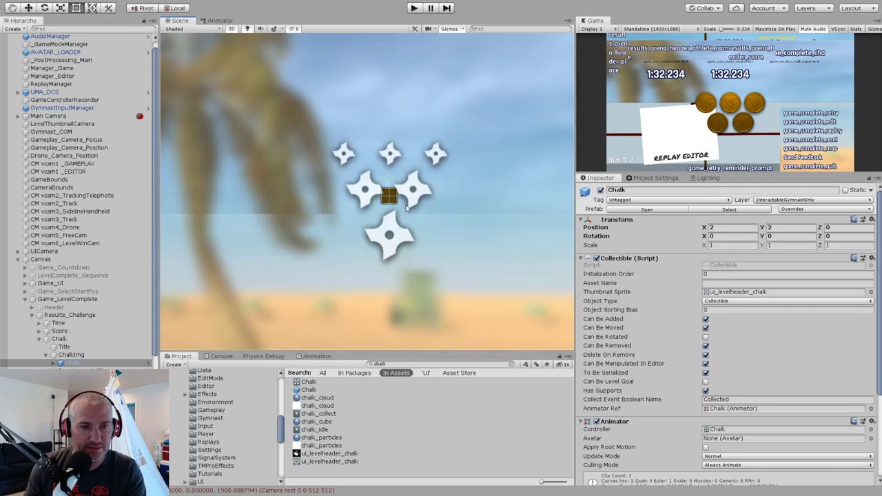
{"action": "scroll", "coordinate": [404, 227], "scroll_direction": "down", "scroll_amount": 10}
{"action": "middle_click_drag", "start_coordinate": [350, 246], "coordinate": [414, 211]}
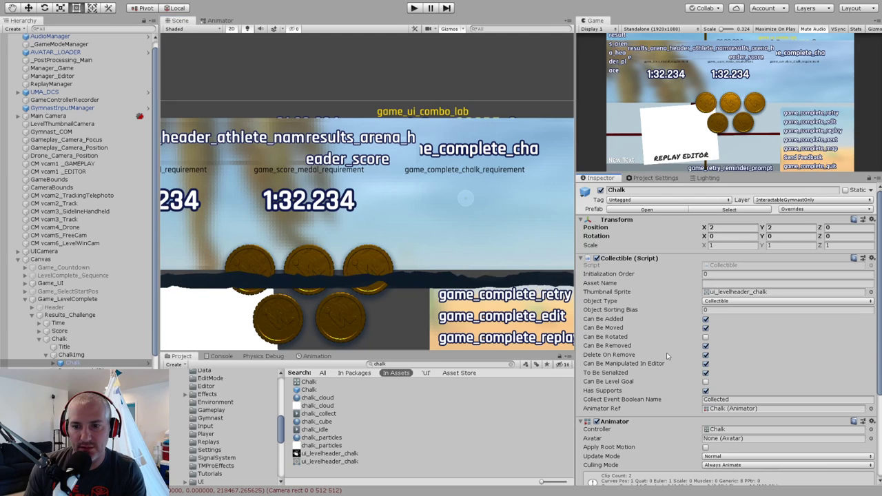
Remove the Replayable_Collectible, Sphere Collider and Collectible components from the Chalk instance.
{"action": "scroll", "coordinate": [674, 376], "scroll_direction": "down", "scroll_amount": 3}
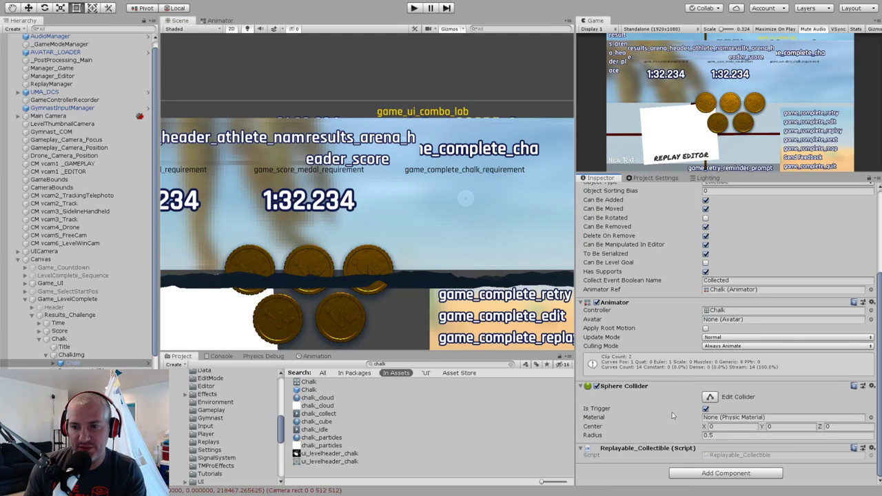
{"action": "left_click", "coordinate": [681, 376]}
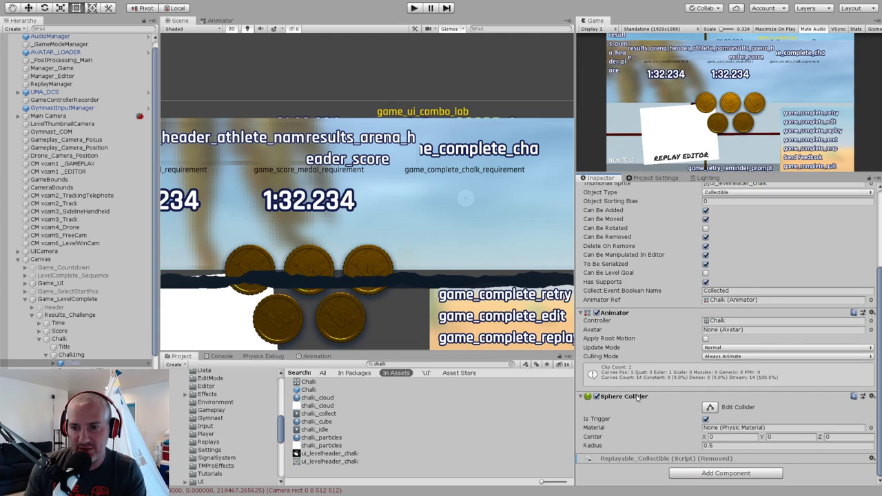
{"action": "scroll", "coordinate": [661, 386], "scroll_direction": "up", "scroll_amount": 4}
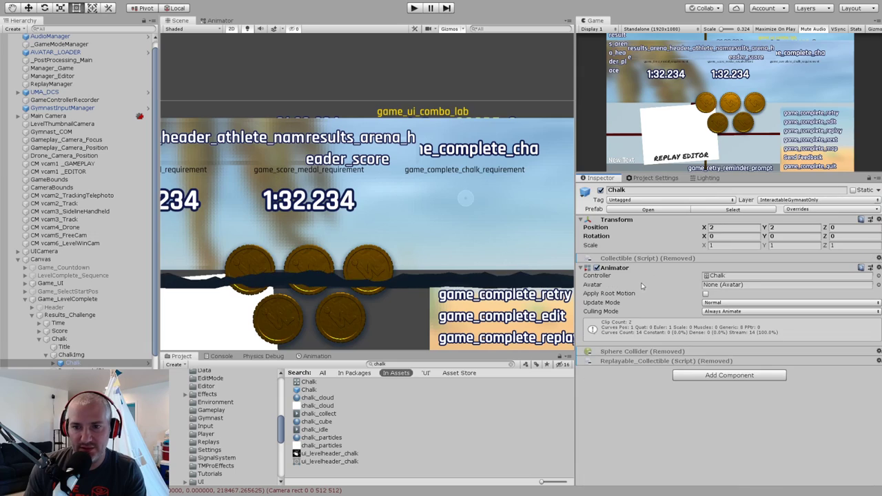
Expand the Chalk instance and select its CollectParticles1 child object for inspection.
{"action": "left_click", "coordinate": [54, 366]}
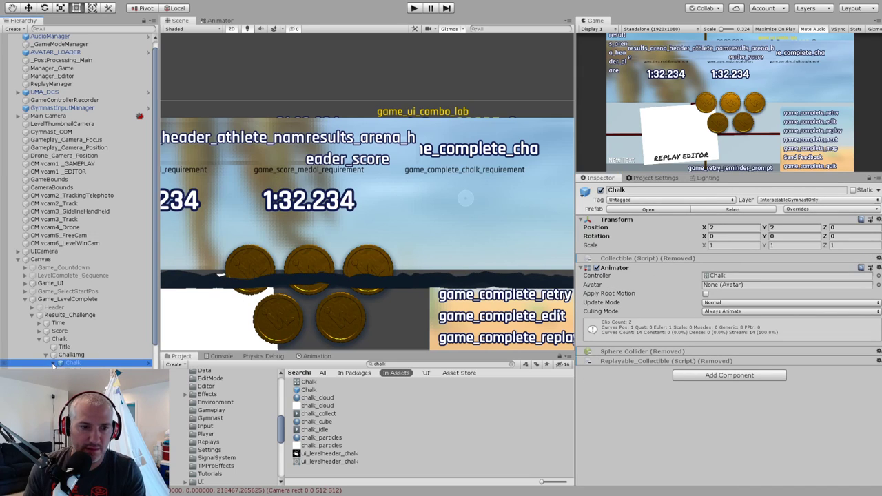
{"action": "key", "text": "Down"}
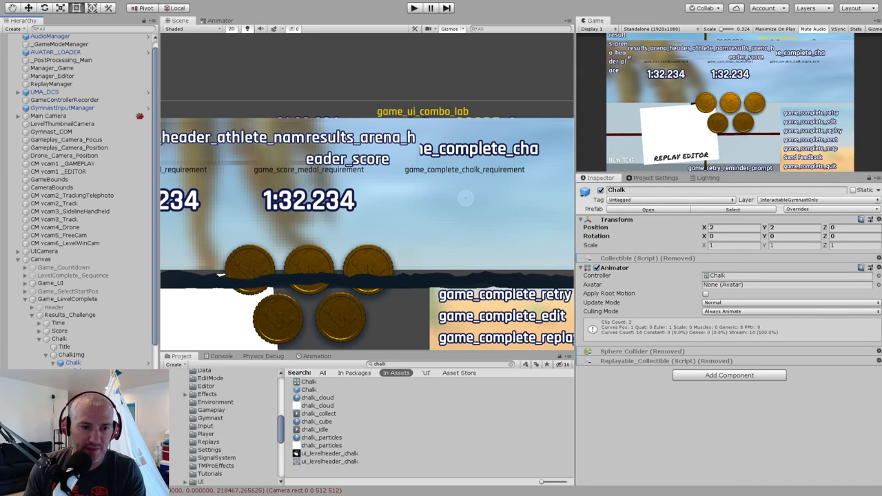
{"action": "key", "text": "Down"}
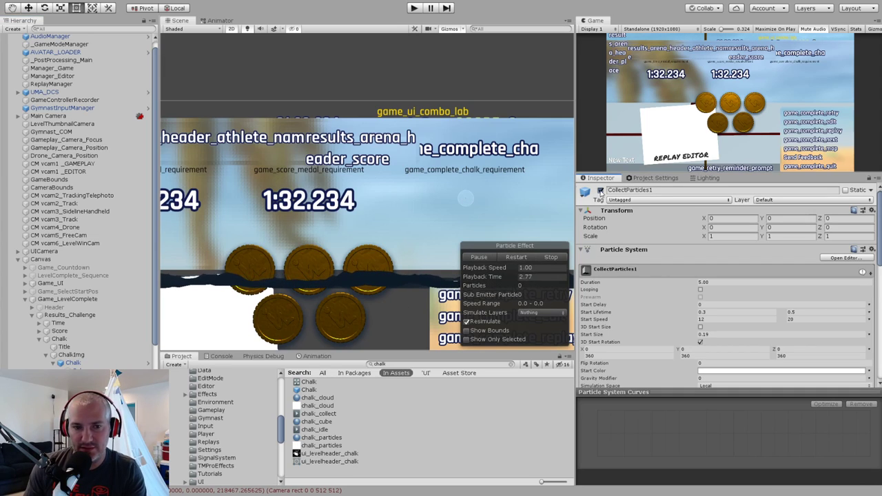
Set the Chalk instance's scale to 100 on the X, Y and Z axes.
{"action": "left_click", "coordinate": [69, 363]}
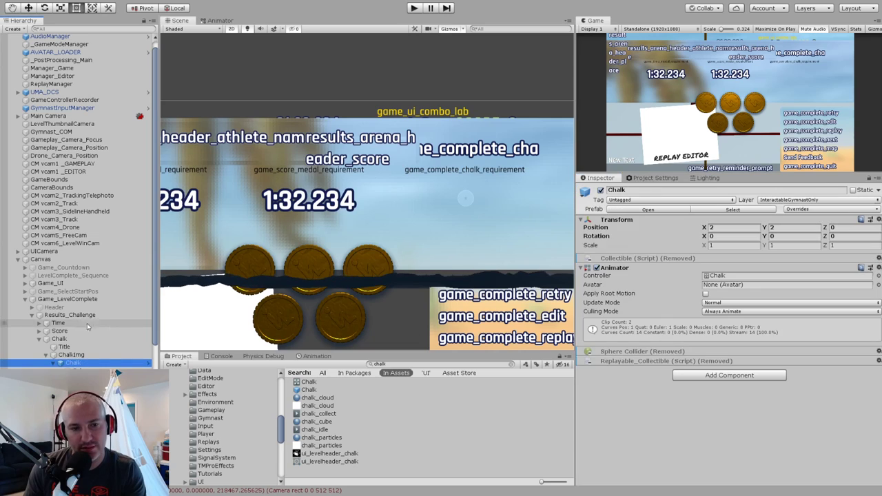
{"action": "left_click", "coordinate": [723, 245]}
{"action": "type", "text": "100"}
{"action": "key", "text": "Tab"}
{"action": "type", "text": "100"}
{"action": "key", "text": "Tab"}
{"action": "type", "text": "100"}
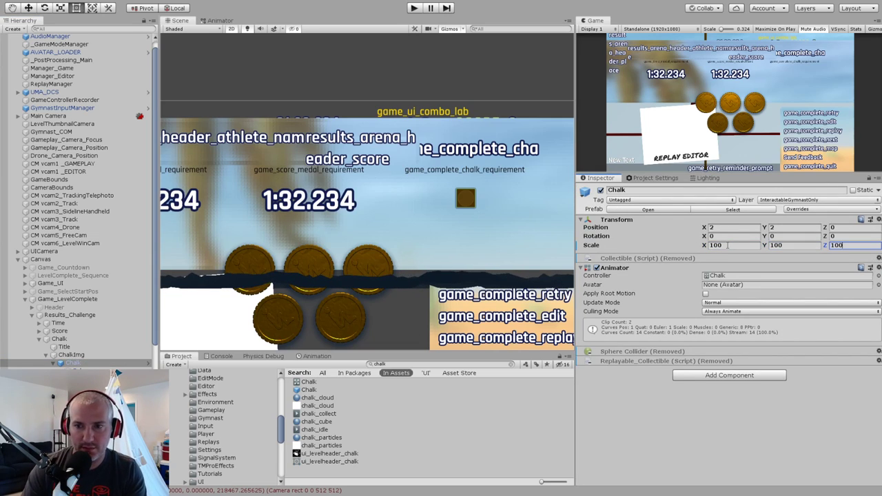
Turn off the Scene view's 2D mode, frame the Chalk cube and examine it in perspective.
{"action": "middle_click_drag", "start_coordinate": [399, 238], "coordinate": [364, 195]}
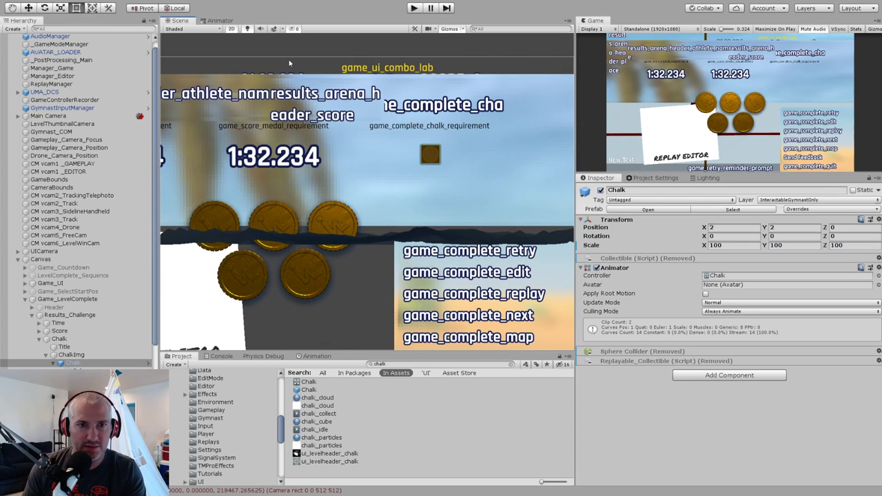
{"action": "left_click", "coordinate": [232, 29]}
{"action": "key", "text": "f"}
{"action": "scroll", "coordinate": [400, 169], "scroll_direction": "up", "scroll_amount": 2}
{"action": "scroll", "coordinate": [411, 178], "scroll_direction": "down", "scroll_amount": 15}
{"action": "left_click_drag", "start_coordinate": [310, 229], "coordinate": [329, 195], "text": "alt"}
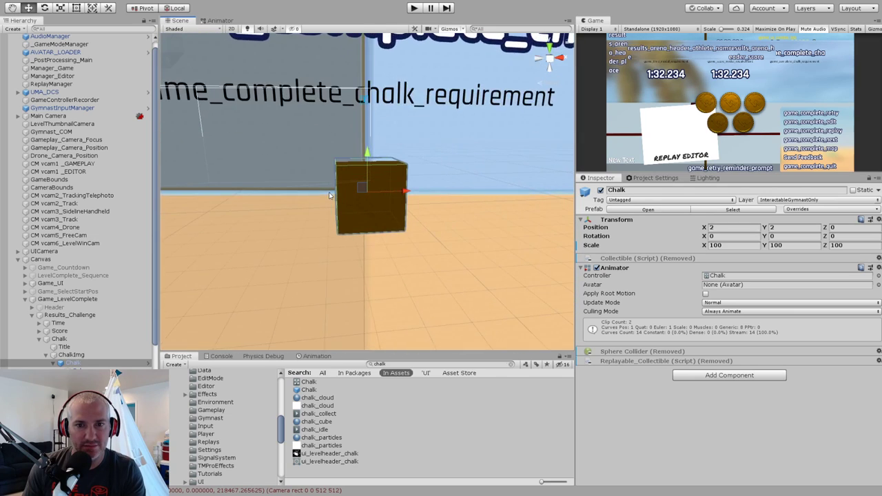
Inspect the chalk's child Cube, including its mesh renderer and chalk_cube material settings, and return to the parent Chalk object.
{"action": "scroll", "coordinate": [329, 196], "scroll_direction": "up", "scroll_amount": 5}
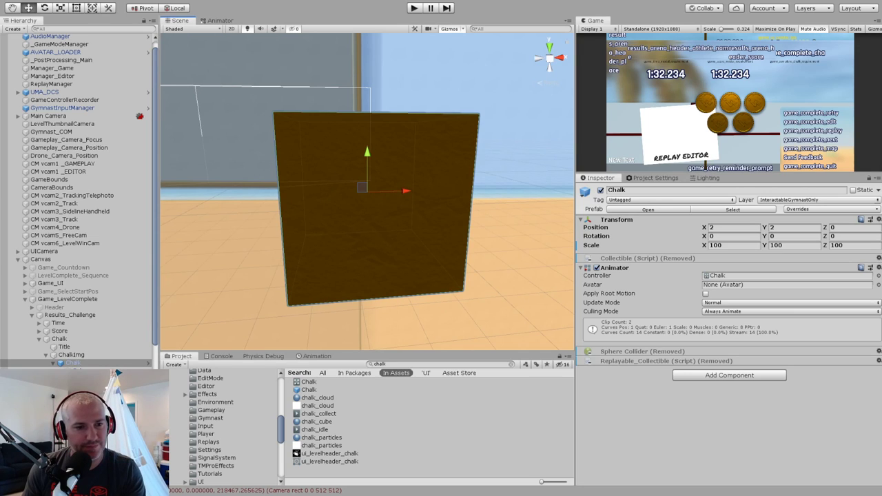
{"action": "left_click", "coordinate": [329, 196]}
{"action": "scroll", "coordinate": [690, 308], "scroll_direction": "down", "scroll_amount": 2}
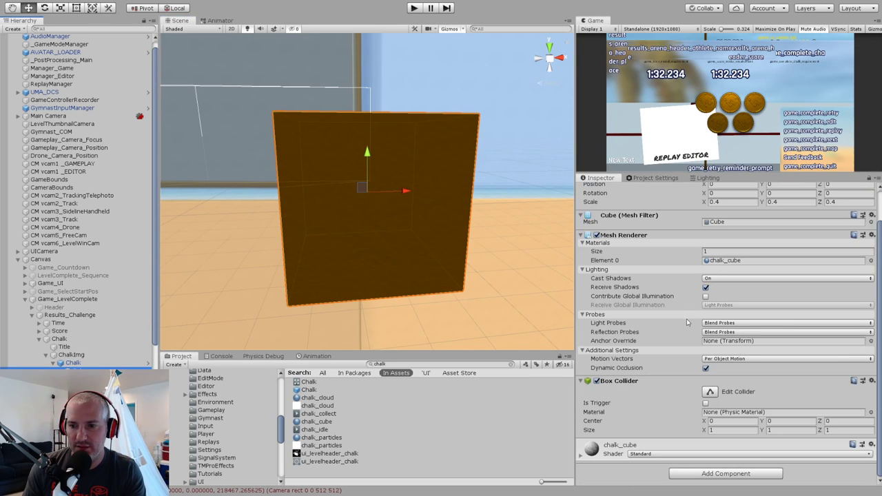
{"action": "left_click", "coordinate": [582, 456]}
{"action": "scroll", "coordinate": [645, 401], "scroll_direction": "down", "scroll_amount": 10}
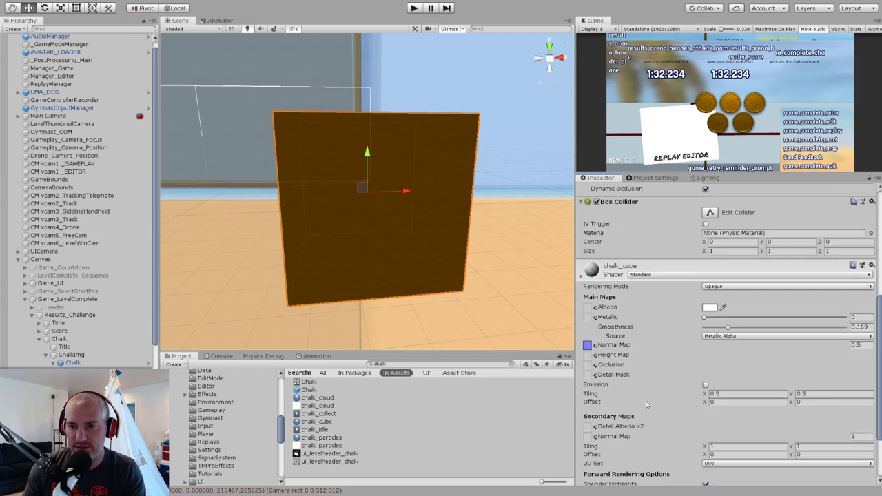
{"action": "scroll", "coordinate": [645, 401], "scroll_direction": "up", "scroll_amount": 12}
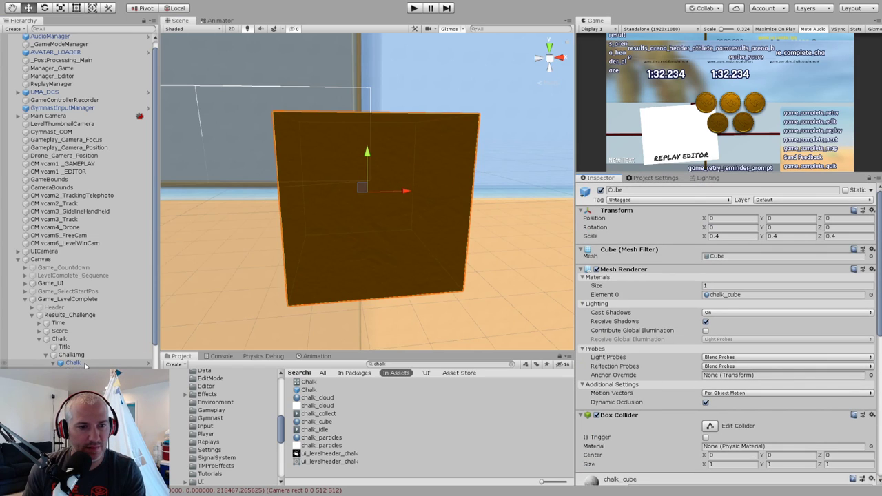
{"action": "left_click", "coordinate": [76, 363]}
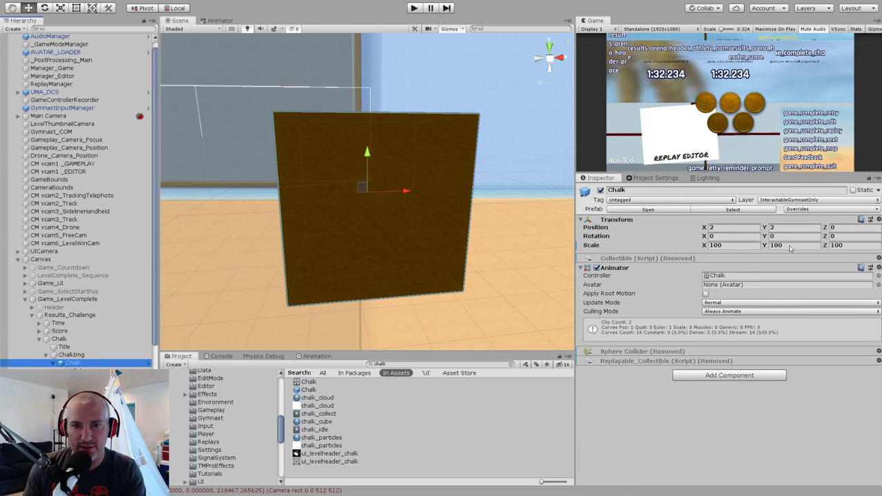
Put the Chalk object on the UI layer, with Z position -40 and a scale of 125 on X, Y and Z.
{"action": "left_click", "coordinate": [422, 263]}
{"action": "left_click_drag", "start_coordinate": [343, 247], "coordinate": [393, 199], "text": "alt"}
{"action": "scroll", "coordinate": [324, 238], "scroll_direction": "down", "scroll_amount": 5}
{"action": "left_click_drag", "start_coordinate": [444, 318], "coordinate": [348, 219], "text": "alt"}
{"action": "left_click", "coordinate": [740, 244]}
{"action": "type", "text": "125"}
{"action": "key", "text": "Tab"}
{"action": "type", "text": "125"}
{"action": "key", "text": "Tab"}
{"action": "type", "text": "125"}
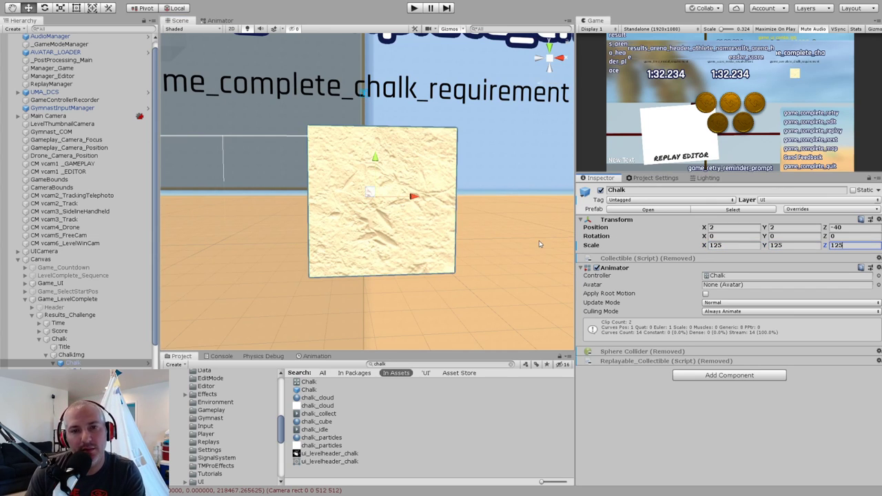
Check the enlarged chalk cube from different angles and against the whole results layout.
{"action": "mouse_move", "coordinate": [347, 215]}
{"action": "left_mouse_down", "text": "alt"}
{"action": "mouse_move", "coordinate": [474, 217]}
{"action": "mouse_move", "coordinate": [349, 222]}
{"action": "left_mouse_up", "text": "alt"}
{"action": "scroll", "coordinate": [349, 222], "scroll_direction": "up", "scroll_amount": 2}
{"action": "scroll", "coordinate": [361, 241], "scroll_direction": "down", "scroll_amount": 4}
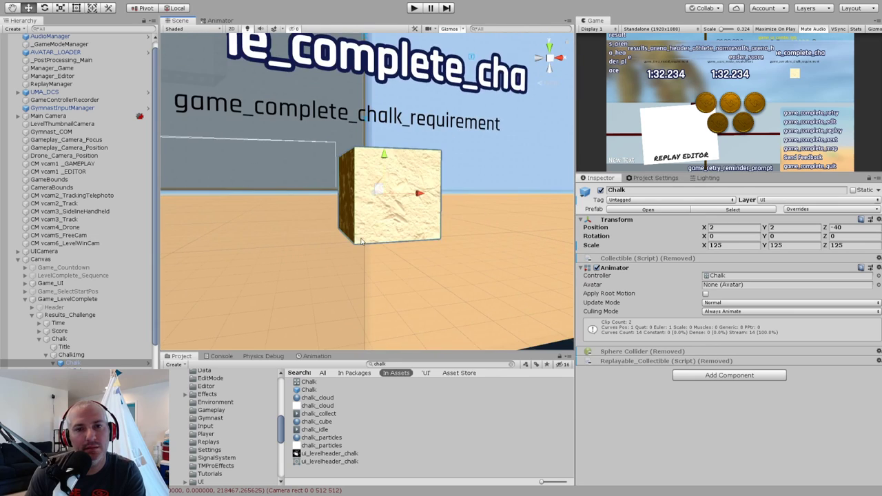
{"action": "scroll", "coordinate": [361, 241], "scroll_direction": "down", "scroll_amount": 8}
{"action": "middle_click_drag", "start_coordinate": [307, 254], "coordinate": [384, 241]}
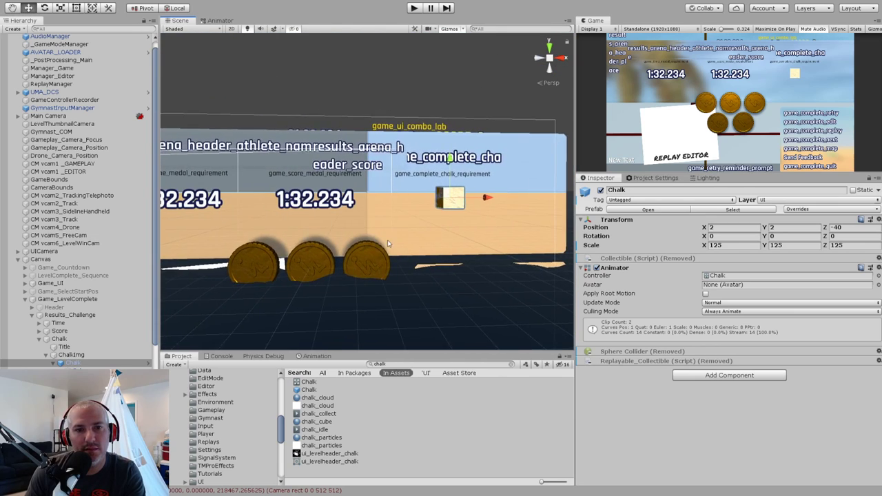
{"action": "scroll", "coordinate": [385, 244], "scroll_direction": "down", "scroll_amount": 4}
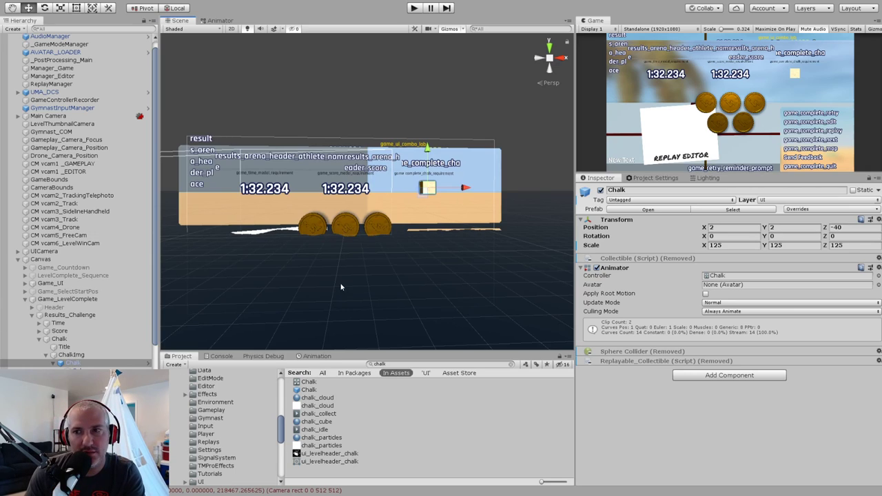
Collapse the ChalkImg and Chalk groups under Results_Challenge in the object tree.
{"action": "left_click", "coordinate": [46, 355]}
{"action": "left_click", "coordinate": [45, 355]}
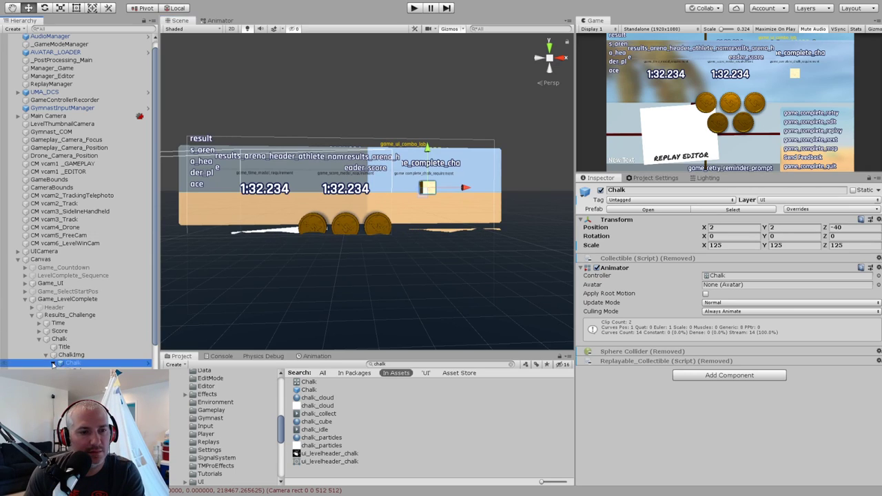
{"action": "left_click", "coordinate": [46, 355]}
{"action": "left_click", "coordinate": [74, 362]}
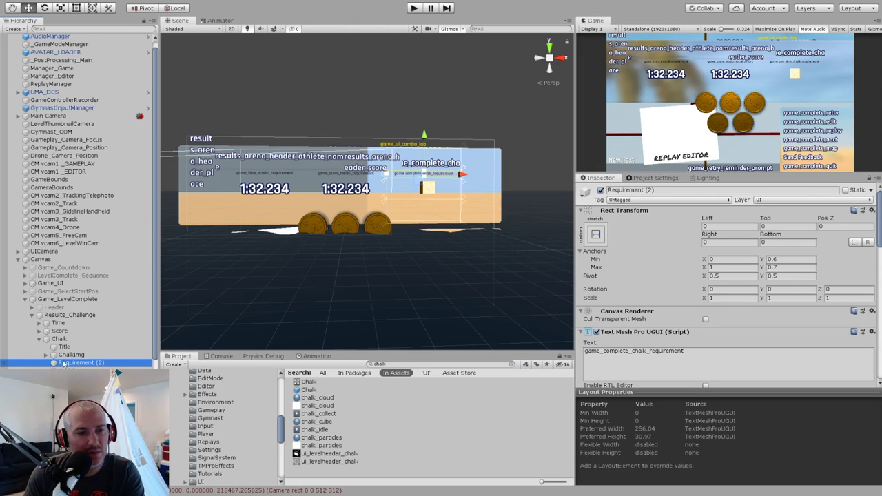
{"action": "left_click", "coordinate": [39, 340]}
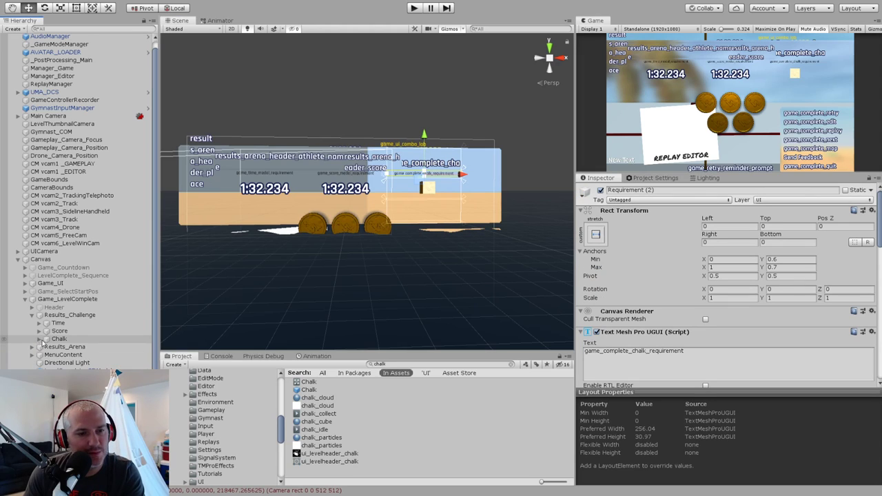
Switch the scene to 2D and select LevelComplete_3DMedal, viewing its placement beside the canvas.
{"action": "left_click", "coordinate": [231, 28]}
{"action": "scroll", "coordinate": [292, 149], "scroll_direction": "up", "scroll_amount": 10}
{"action": "middle_click_drag", "start_coordinate": [376, 153], "coordinate": [169, 151]}
{"action": "scroll", "coordinate": [396, 159], "scroll_direction": "down", "scroll_amount": 14}
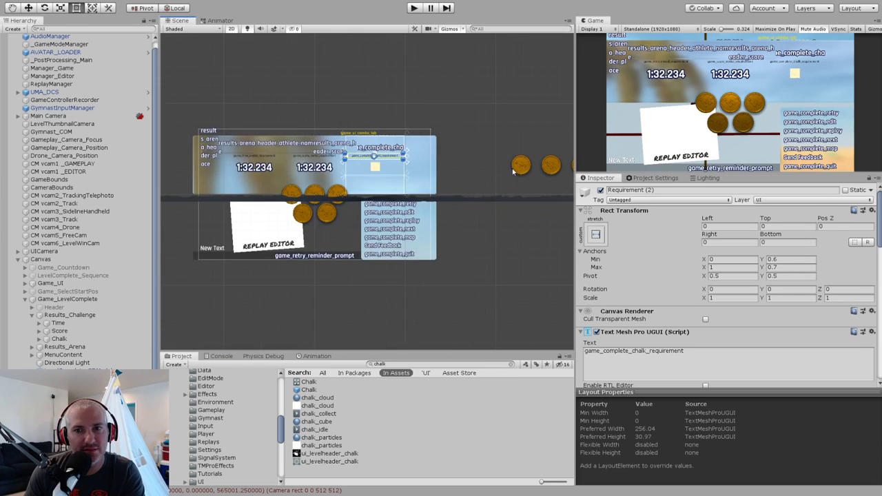
{"action": "scroll", "coordinate": [541, 169], "scroll_direction": "up", "scroll_amount": 3}
{"action": "left_click", "coordinate": [69, 370]}
{"action": "middle_click_drag", "start_coordinate": [487, 264], "coordinate": [201, 270]}
{"action": "middle_click_drag", "start_coordinate": [392, 241], "coordinate": [246, 250]}
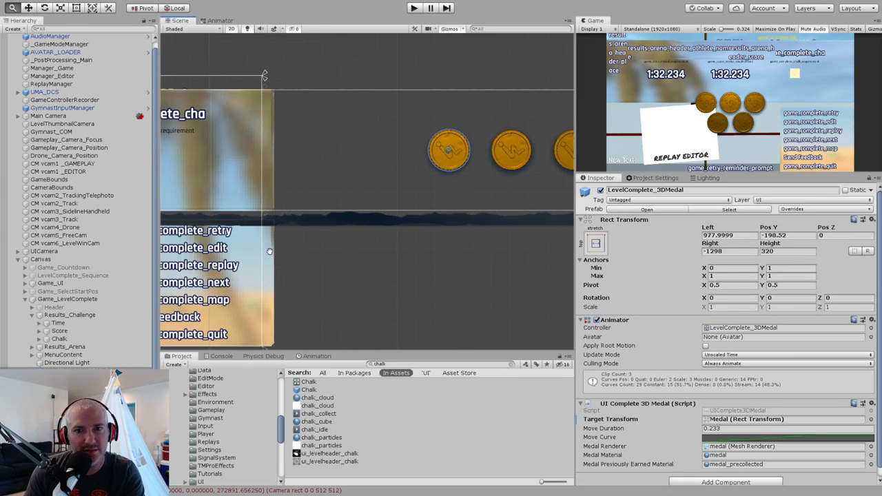
{"action": "scroll", "coordinate": [275, 248], "scroll_direction": "down", "scroll_amount": 5}
{"action": "scroll", "coordinate": [306, 245], "scroll_direction": "up", "scroll_amount": 2}
{"action": "scroll", "coordinate": [376, 238], "scroll_direction": "down", "scroll_amount": 6}
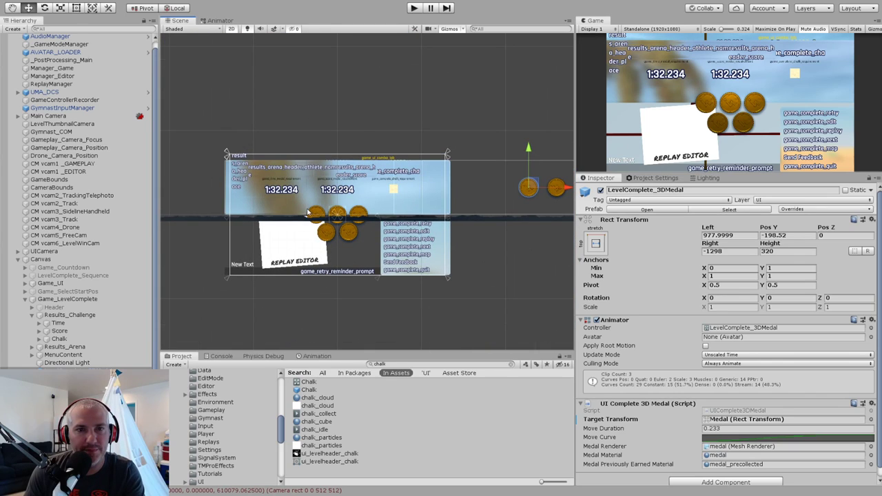
Look through the LevelComplete_3DMedal objects and trace the first one's target transform to the Medal object under Time.
{"action": "left_click", "coordinate": [55, 378]}
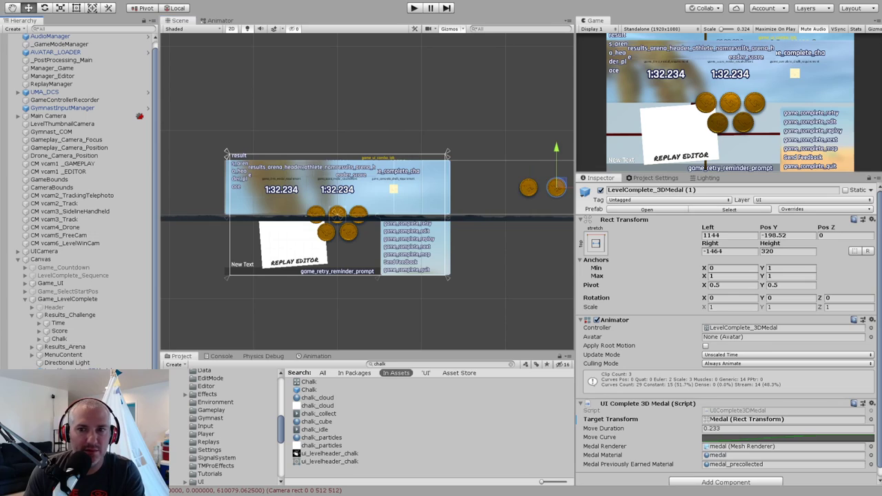
{"action": "left_click", "coordinate": [55, 386]}
{"action": "left_click", "coordinate": [55, 371]}
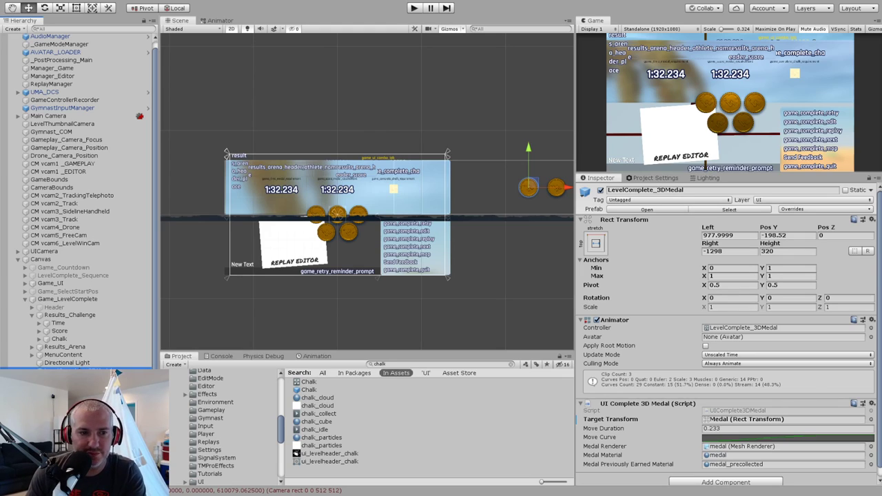
{"action": "left_click", "coordinate": [718, 422]}
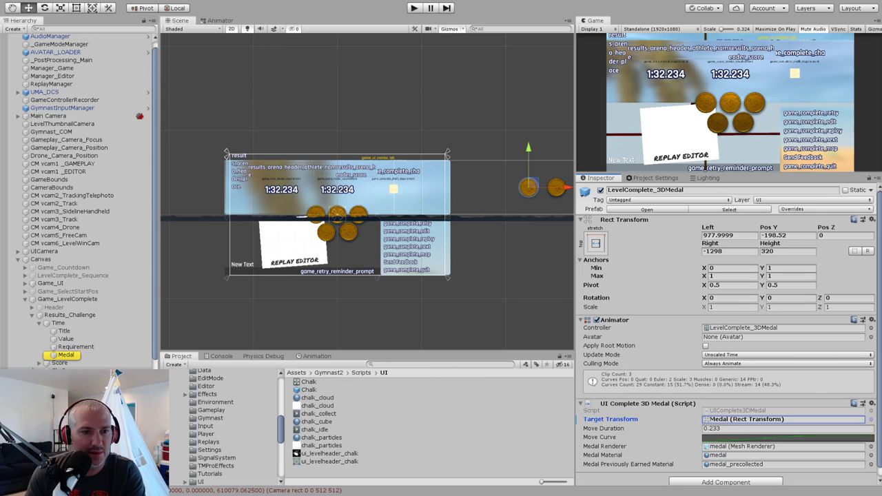
{"action": "left_click", "coordinate": [62, 356]}
{"action": "scroll", "coordinate": [310, 255], "scroll_direction": "up", "scroll_amount": 10}
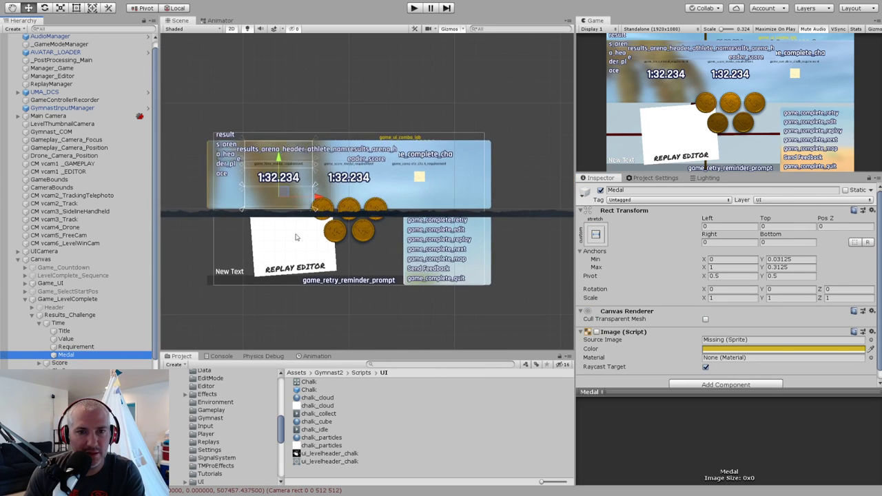
{"action": "middle_click_drag", "start_coordinate": [302, 278], "coordinate": [310, 312]}
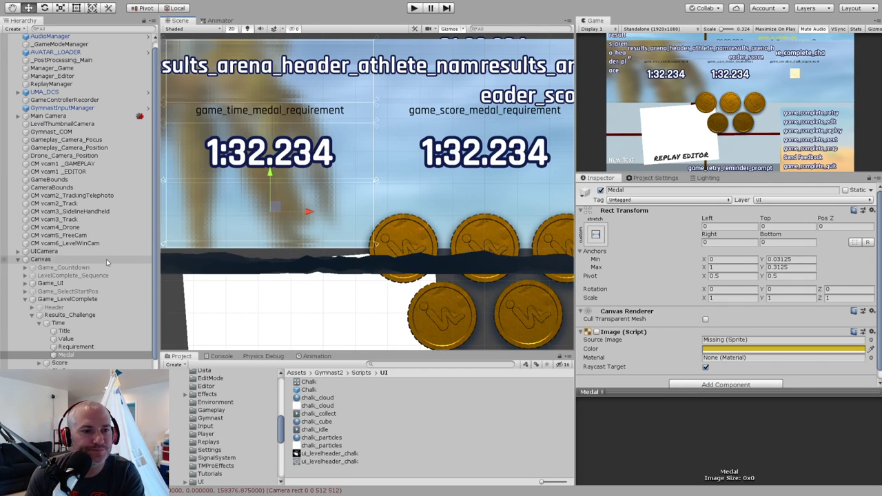
Review the Grid Layout Group settings of Results_Challenge and frame its Time cell in the scene.
{"action": "left_click", "coordinate": [67, 324]}
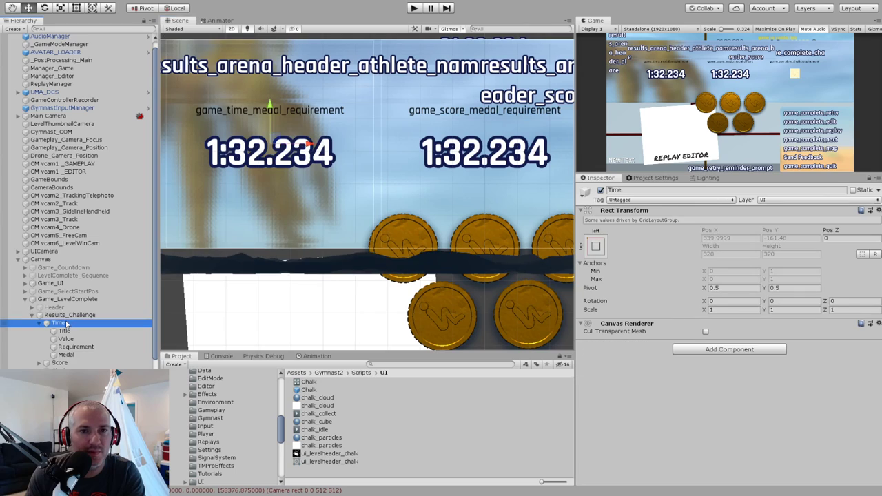
{"action": "left_click", "coordinate": [75, 315]}
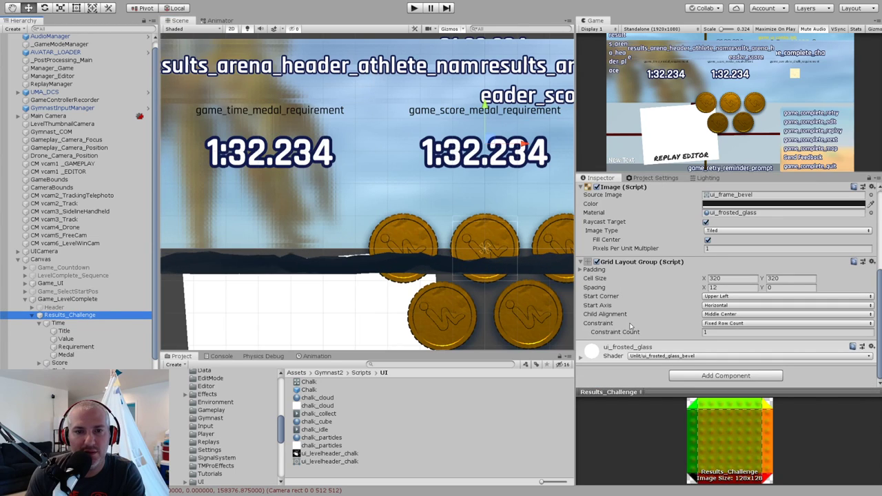
{"action": "left_click", "coordinate": [82, 323]}
{"action": "key", "text": "f"}
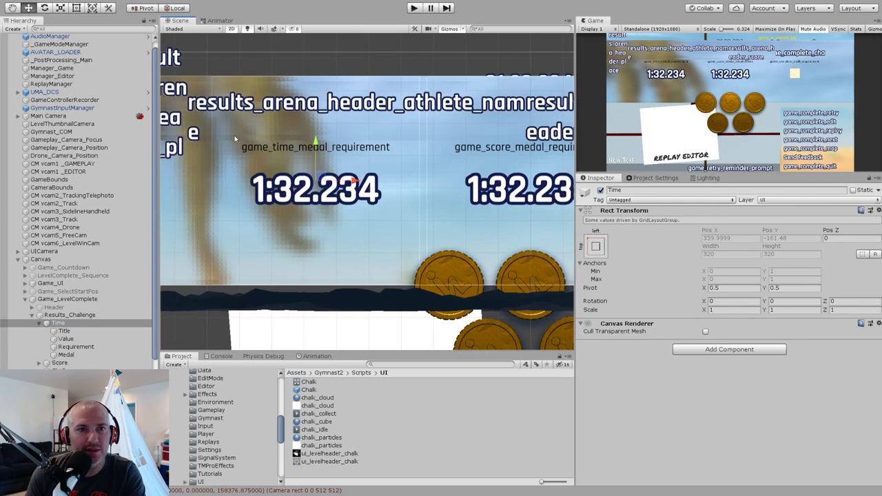
With the Rect tool, review the layout areas of Time's Title, Value, Requirement and Medal children.
{"action": "left_click", "coordinate": [76, 8]}
{"action": "left_click", "coordinate": [64, 337]}
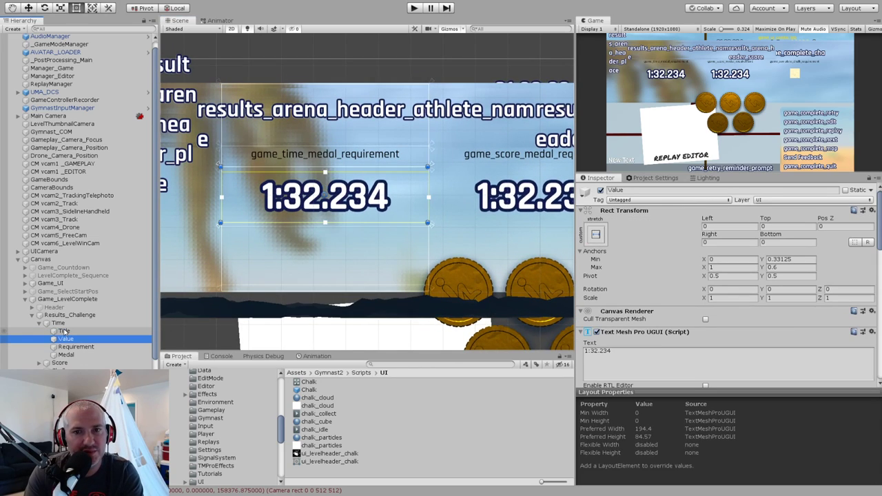
{"action": "key", "text": "Down"}
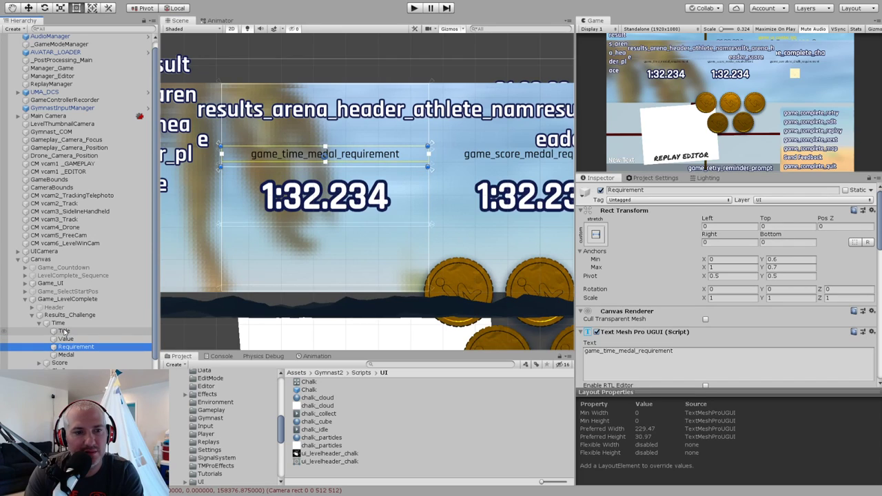
{"action": "key", "text": "Down"}
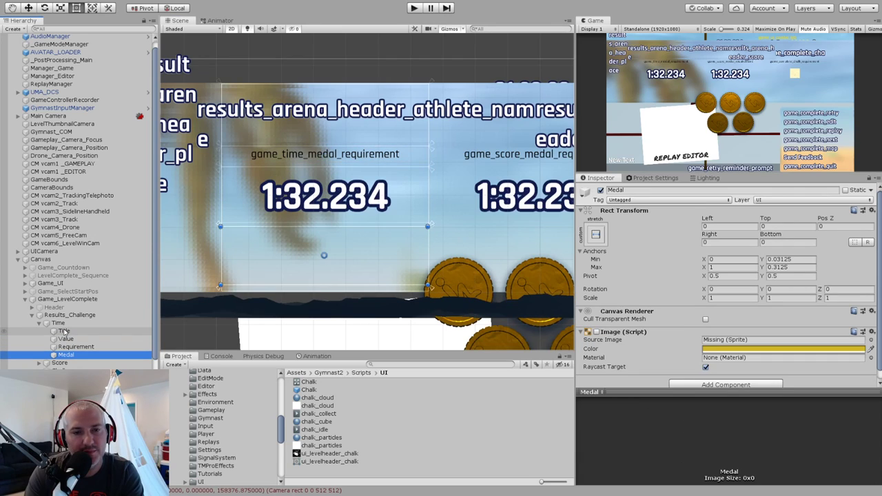
{"action": "key", "text": "Up"}
{"action": "key", "text": "Up"}
{"action": "key", "text": "Up"}
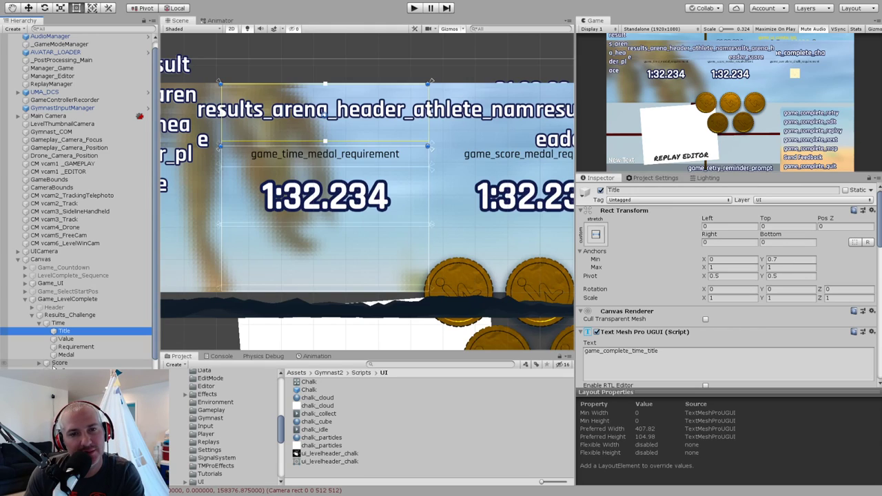
Raise the lower anchor of Time's Title to a minimum Y of 0.7468751 and set its Bottom offset to 0.
{"action": "scroll", "coordinate": [427, 210], "scroll_direction": "up", "scroll_amount": 5}
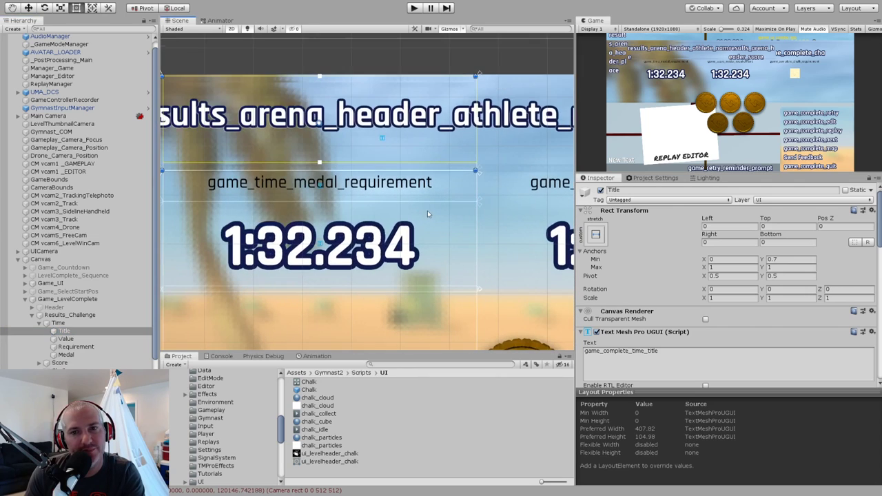
{"action": "left_click_drag", "start_coordinate": [481, 175], "coordinate": [478, 160]}
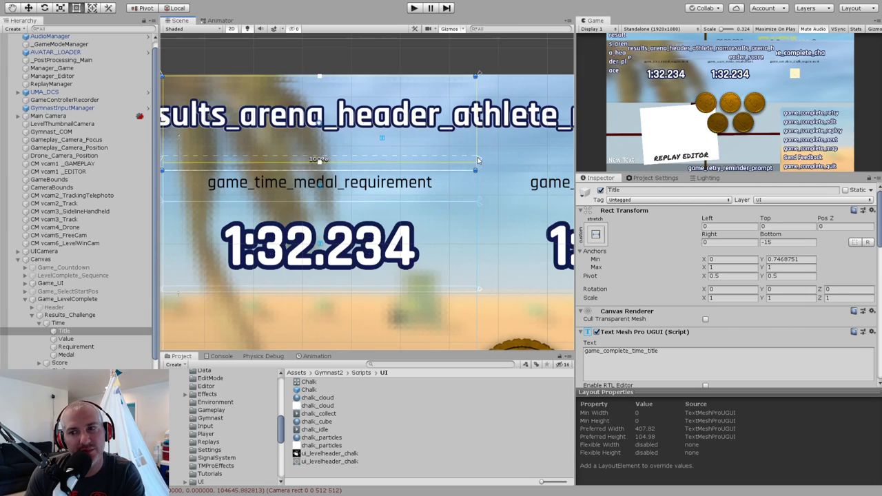
{"action": "left_click", "coordinate": [781, 242]}
{"action": "type", "text": "0"}
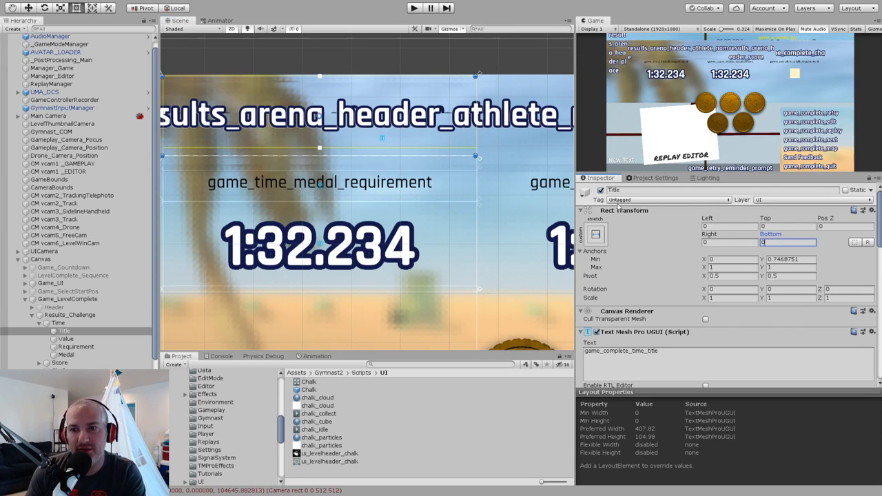
Copy the Rect Transform values from Time's Title to the Title objects of Score and Chalk.
{"action": "left_click", "coordinate": [669, 255]}
{"action": "left_click", "coordinate": [78, 363]}
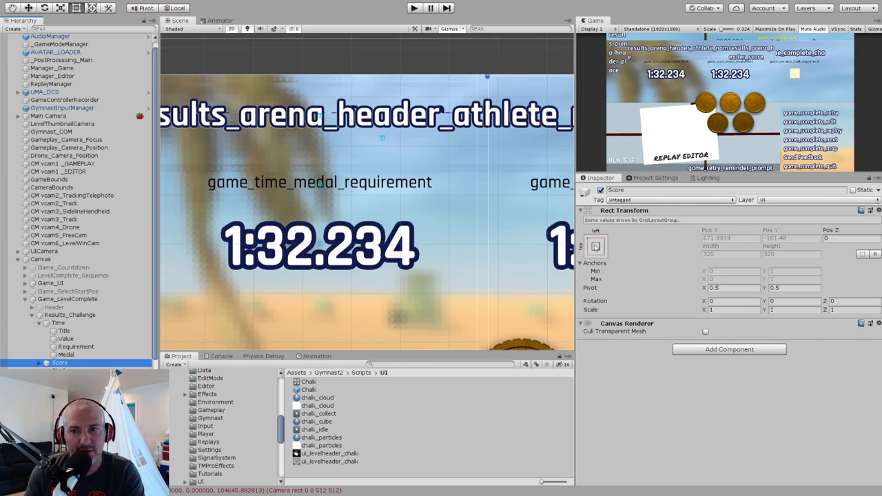
{"action": "left_click", "coordinate": [38, 363]}
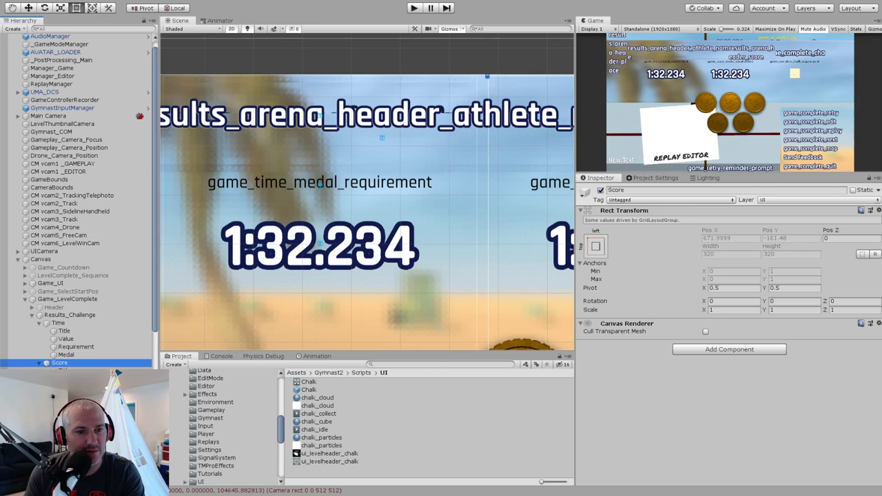
{"action": "left_click", "coordinate": [116, 369]}
{"action": "right_click", "coordinate": [659, 212]}
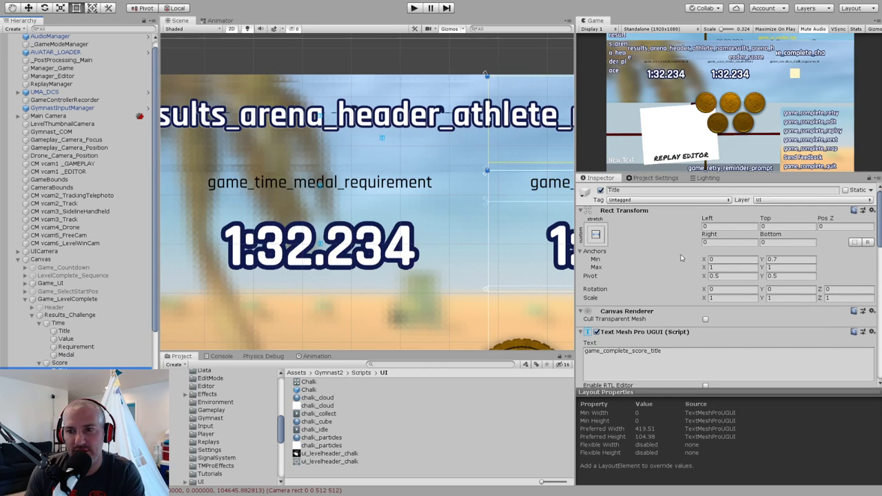
{"action": "left_click", "coordinate": [691, 277]}
{"action": "left_click", "coordinate": [64, 411]}
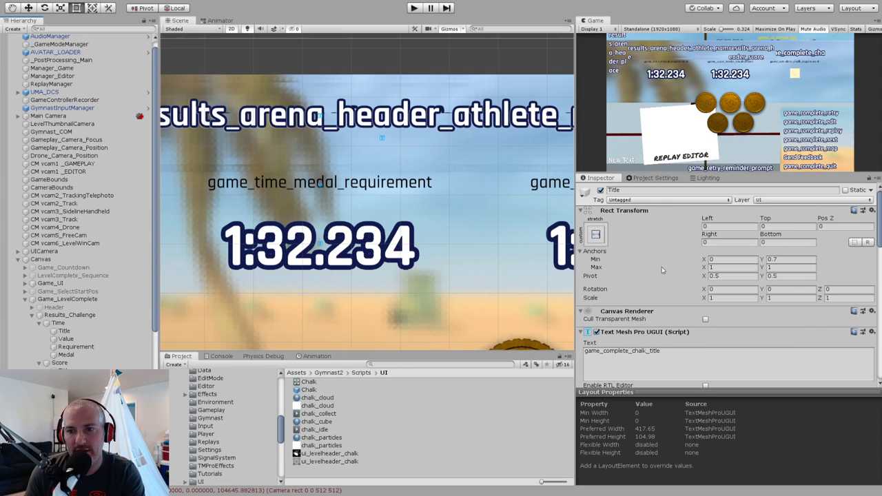
{"action": "left_click", "coordinate": [323, 256]}
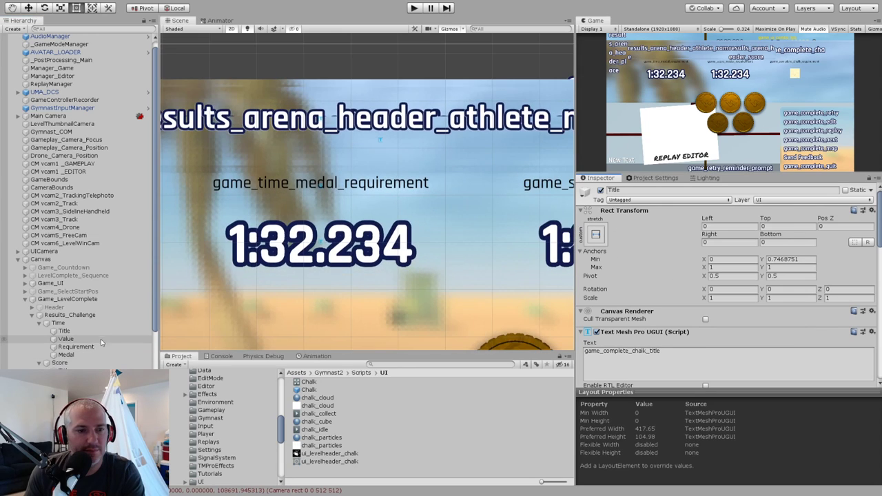
Move the anchors of Time's Requirement up to a minimum Y of 0.6375 and a maximum Y of 0.7468751.
{"action": "left_click", "coordinate": [63, 331]}
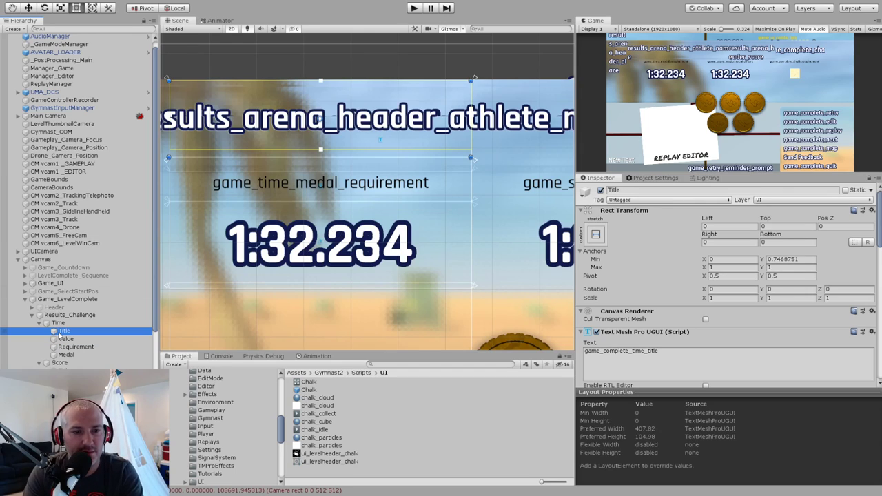
{"action": "left_click", "coordinate": [60, 337]}
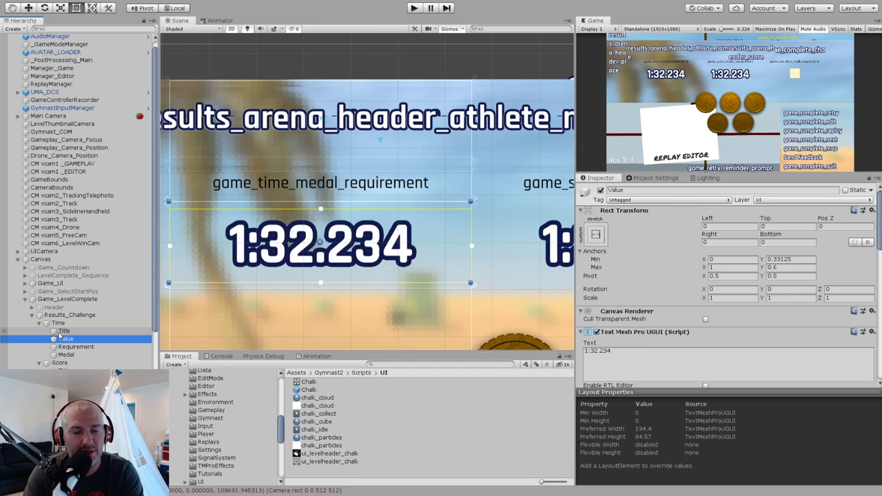
{"action": "left_click", "coordinate": [65, 346]}
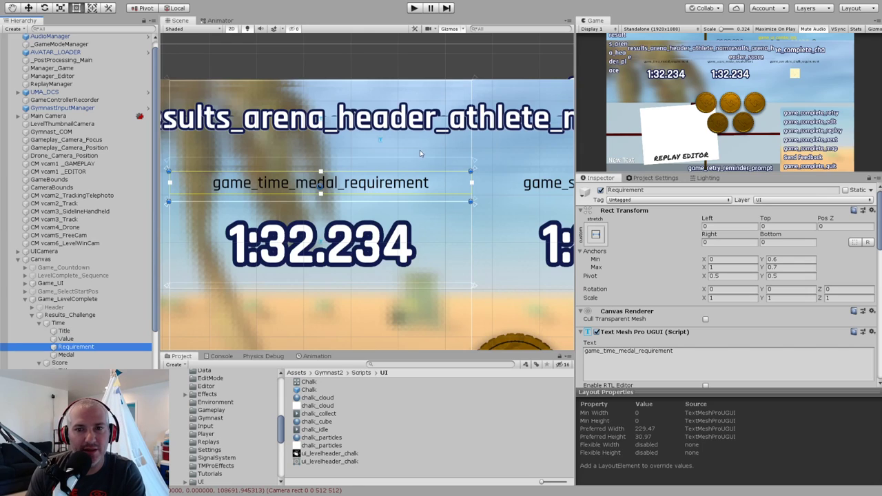
{"action": "left_click_drag", "start_coordinate": [473, 171], "coordinate": [474, 156]}
{"action": "left_click_drag", "start_coordinate": [474, 205], "coordinate": [473, 195]}
Try Top and Bottom offsets of 5 on Time's Requirement.
{"action": "left_click", "coordinate": [773, 226]}
{"action": "type", "text": "5"}
{"action": "key", "text": "Tab"}
{"action": "key", "text": "Tab"}
{"action": "key", "text": "Tab"}
{"action": "type", "text": "5"}
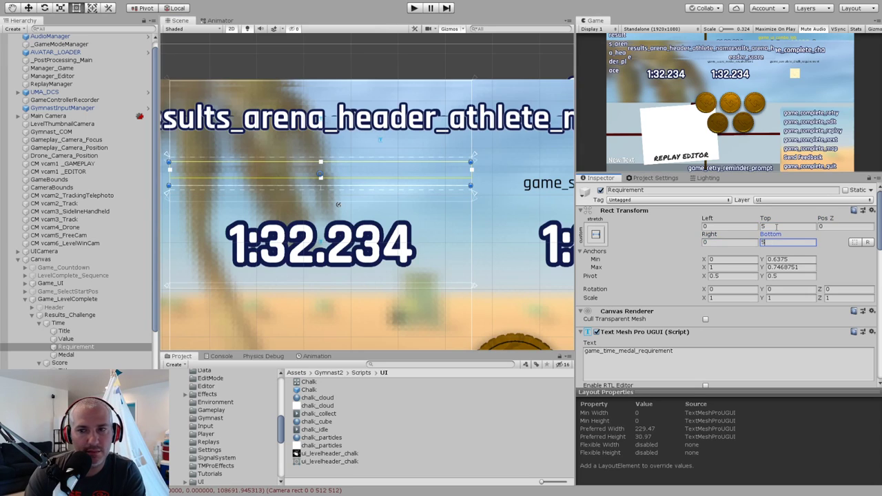
Set the Top and Bottom offsets of Time's Requirement to 0.
{"action": "key", "text": "shift+Tab"}
{"action": "key", "text": "shift+Tab"}
{"action": "key", "text": "shift+Tab"}
{"action": "type", "text": "0"}
{"action": "key", "text": "Tab"}
{"action": "key", "text": "Tab"}
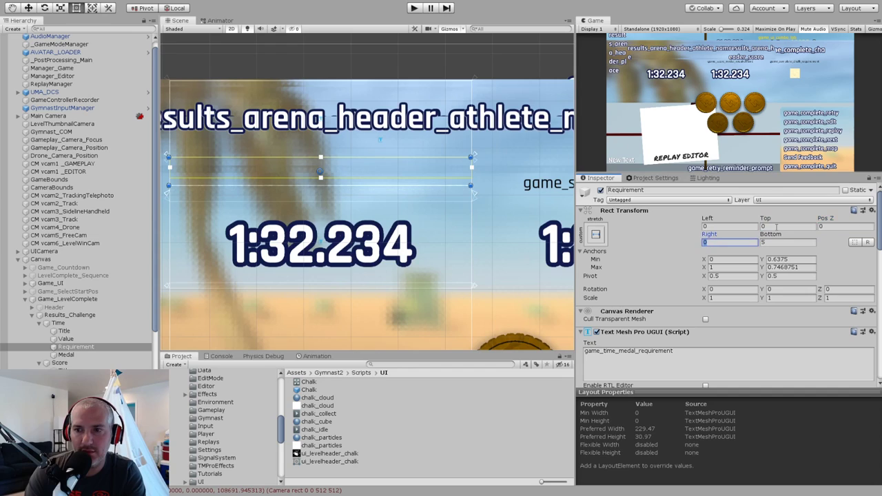
{"action": "key", "text": "Tab"}
{"action": "type", "text": "0"}
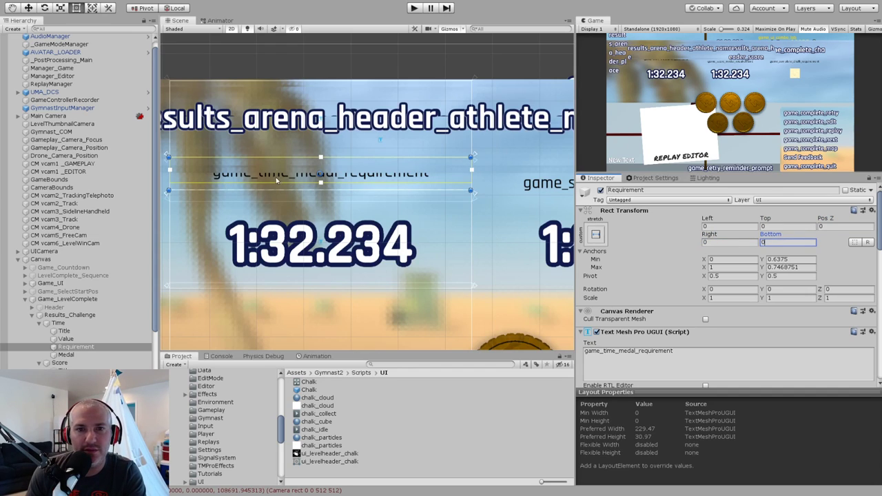
{"action": "scroll", "coordinate": [278, 180], "scroll_direction": "up", "scroll_amount": 5}
{"action": "middle_click_drag", "start_coordinate": [305, 212], "coordinate": [291, 211]}
{"action": "left_click_drag", "start_coordinate": [312, 213], "coordinate": [311, 213]}
{"action": "key", "text": "ctrl+z"}
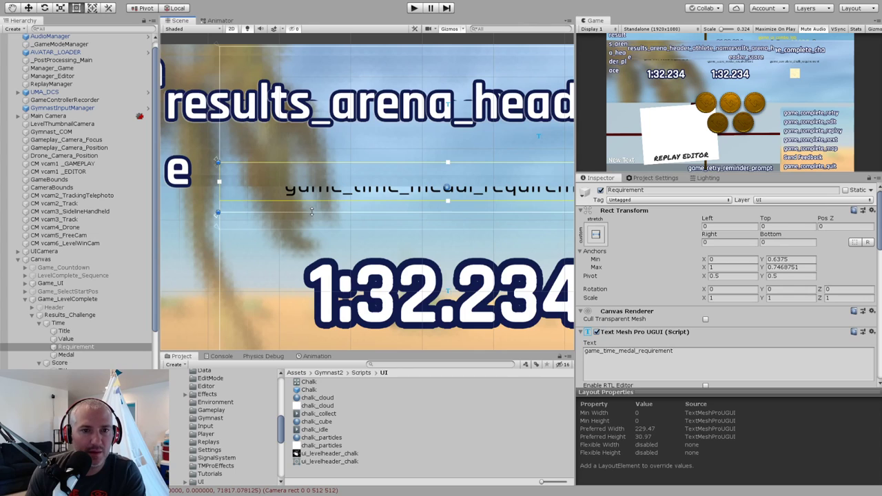
Pick the background elements behind the results text, and toggle the Image component of Results_Challenge off and back on.
{"action": "scroll", "coordinate": [311, 211], "scroll_direction": "down", "scroll_amount": 8}
{"action": "scroll", "coordinate": [296, 203], "scroll_direction": "up", "scroll_amount": 3}
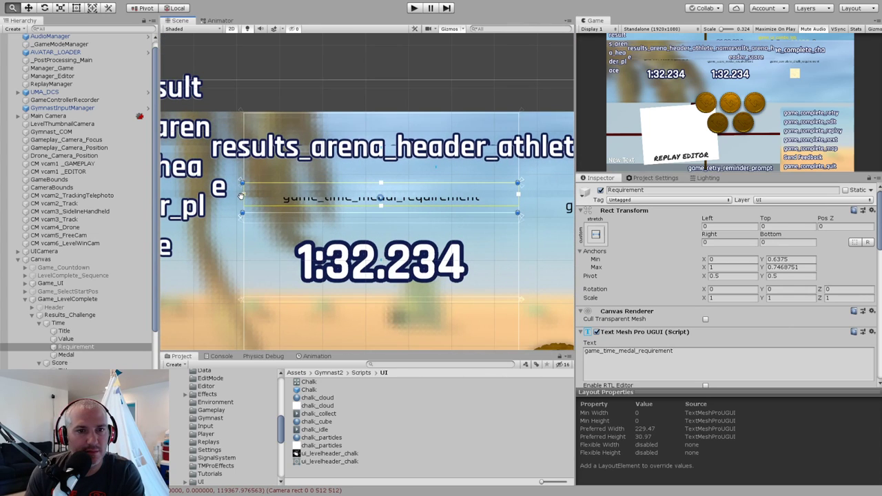
{"action": "middle_click_drag", "start_coordinate": [241, 196], "coordinate": [397, 201]}
{"action": "left_click", "coordinate": [321, 155]}
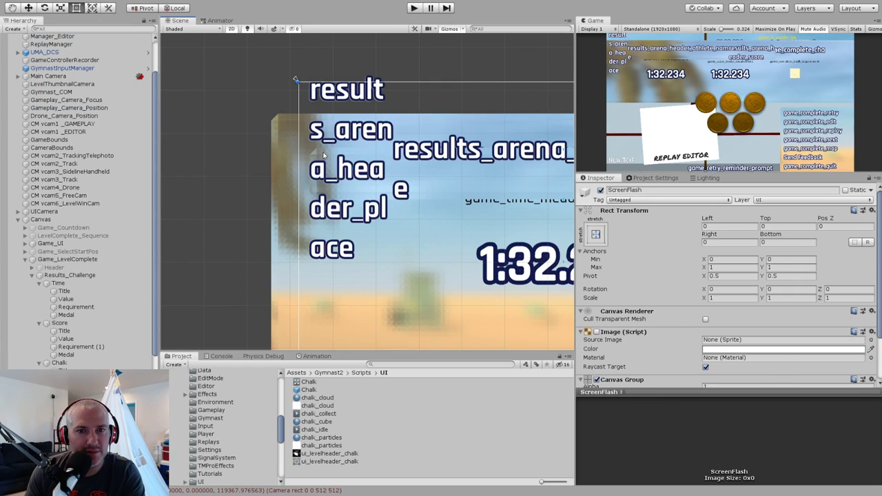
{"action": "left_click", "coordinate": [323, 156]}
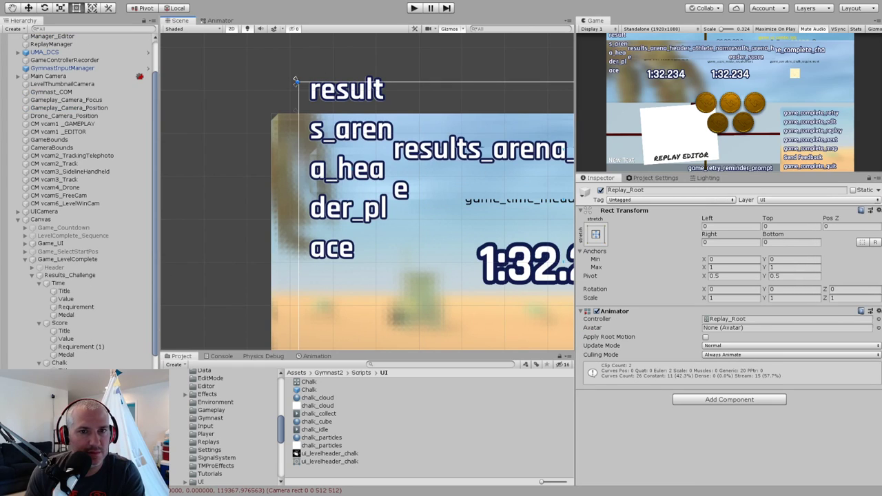
{"action": "left_click", "coordinate": [62, 276]}
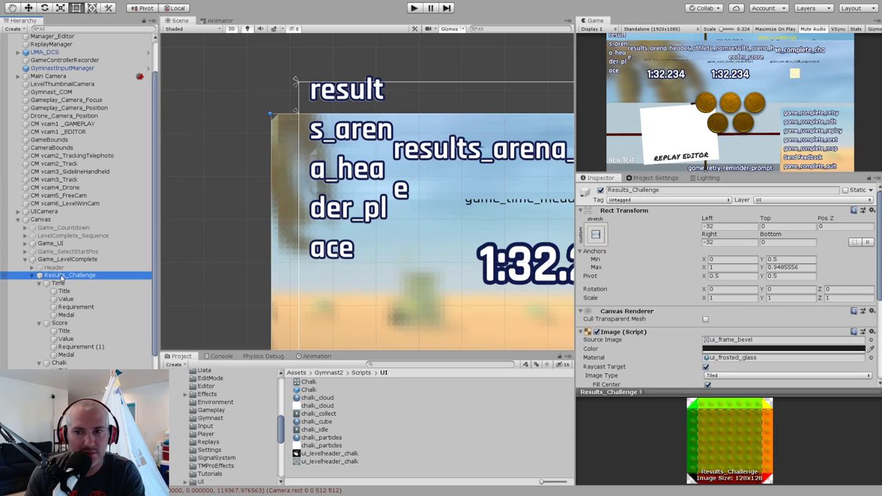
{"action": "left_click", "coordinate": [596, 332]}
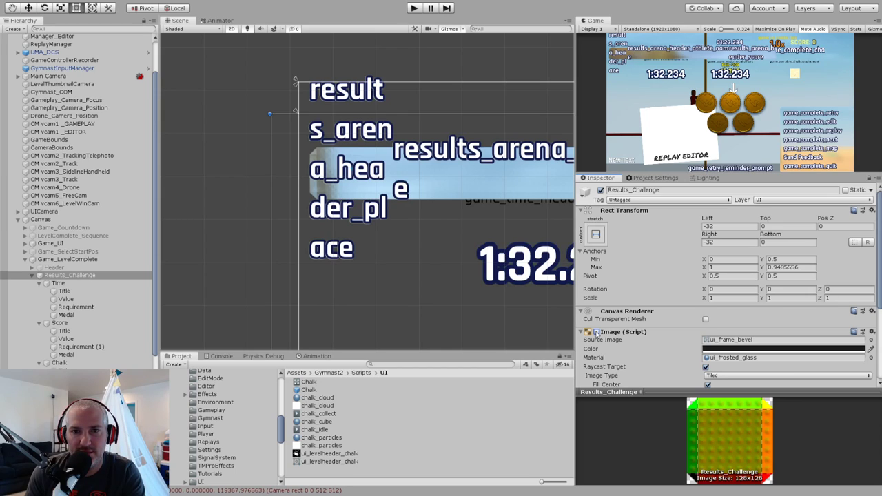
{"action": "left_click", "coordinate": [597, 333]}
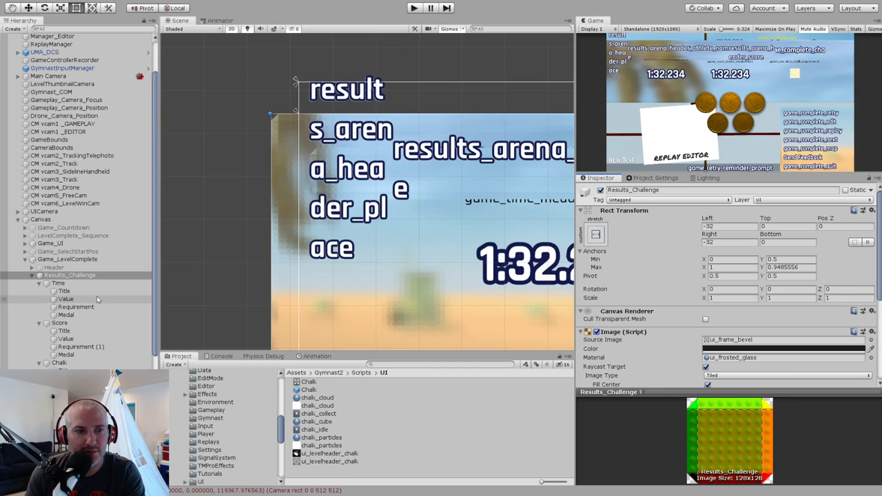
Expand the Header object of Game_LevelComplete and toggle it active and inactive again.
{"action": "left_click", "coordinate": [27, 268]}
{"action": "left_click", "coordinate": [33, 268]}
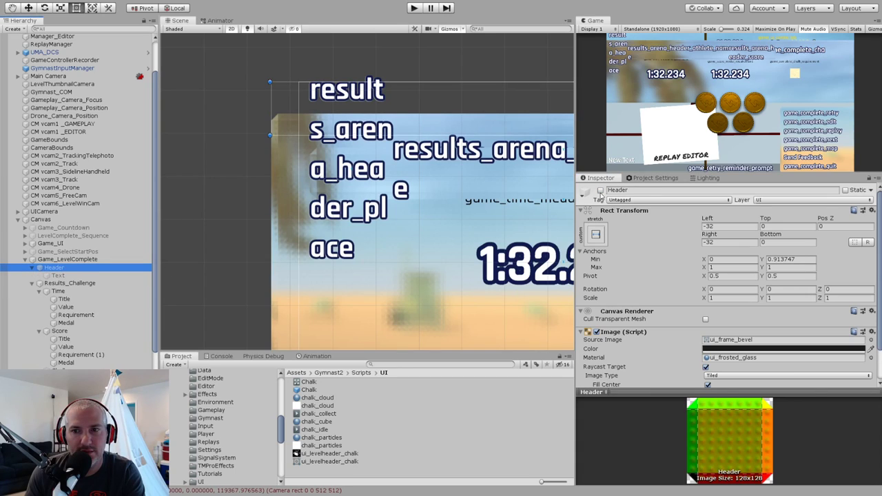
{"action": "left_click", "coordinate": [600, 190]}
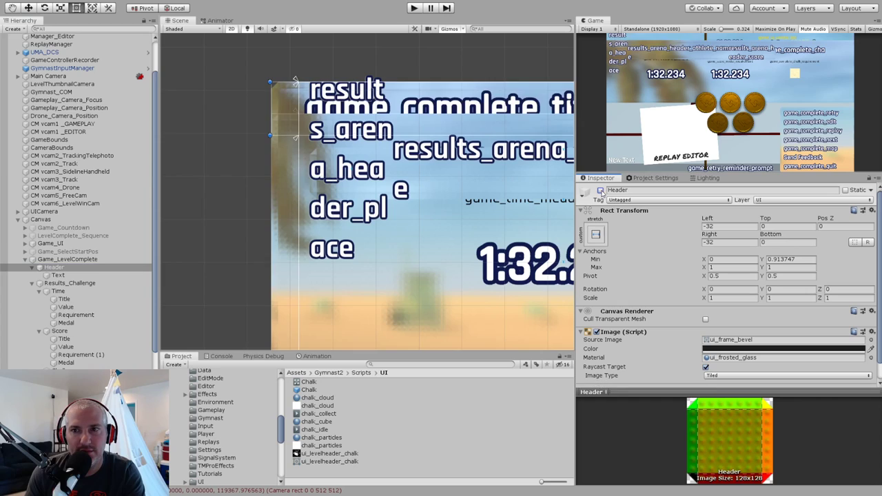
{"action": "left_click", "coordinate": [600, 190]}
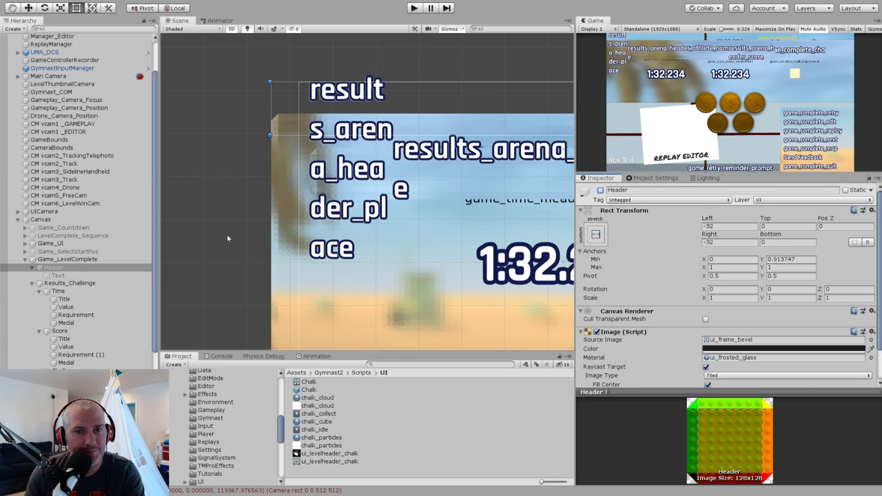
Disable the Image component of Results_Challenge to clear its frosted background.
{"action": "left_click", "coordinate": [69, 283]}
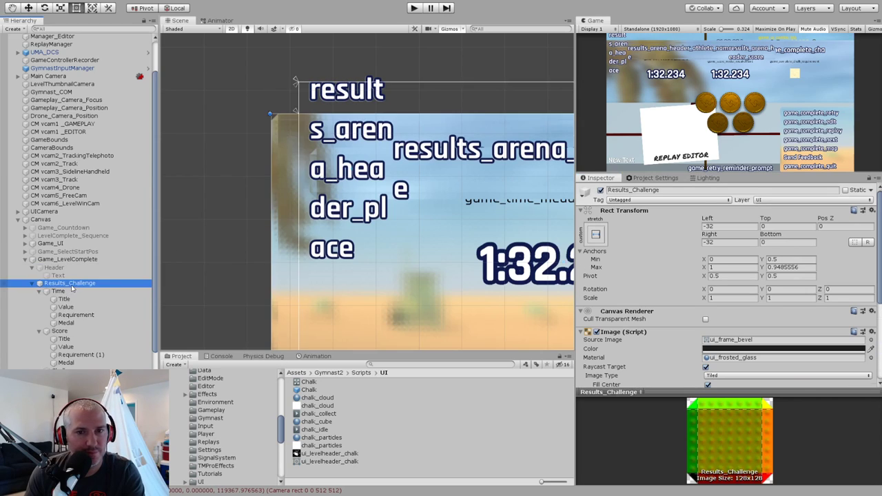
{"action": "left_click", "coordinate": [597, 331]}
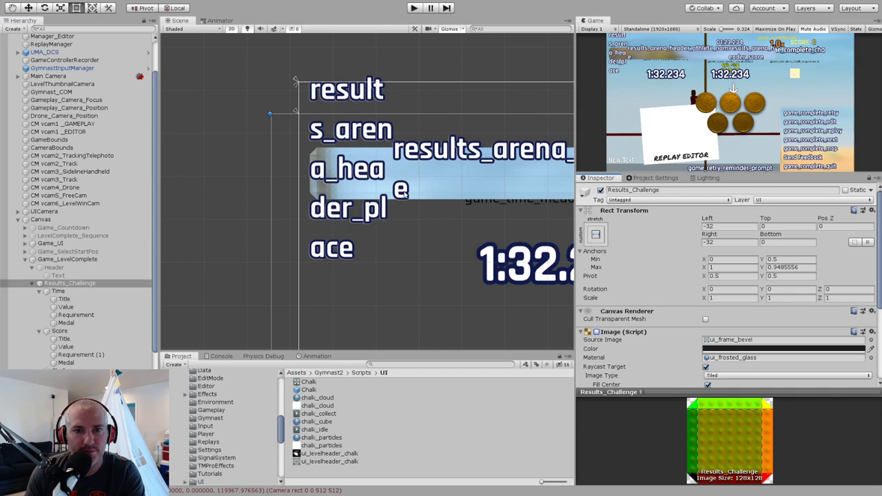
Cycle through the overlapping objects at the start of the blurred strip behind the arena header text to identify its source.
{"action": "left_click", "coordinate": [426, 193]}
{"action": "left_click", "coordinate": [425, 193]}
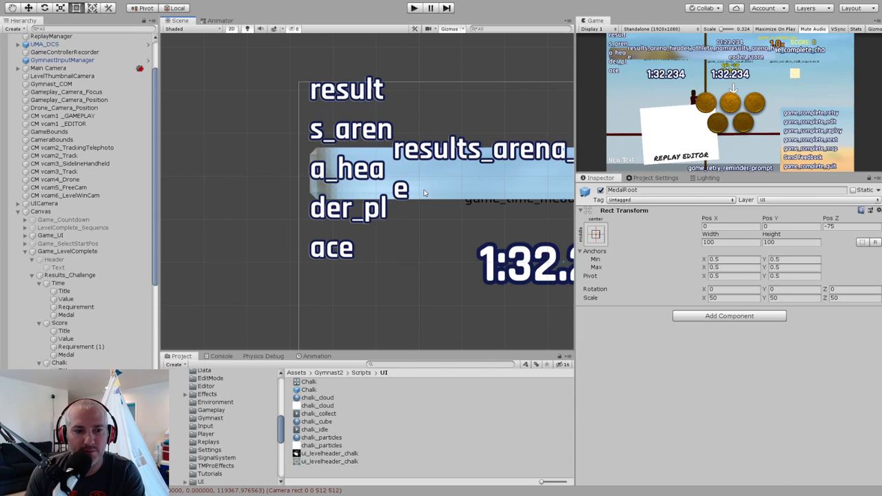
{"action": "left_click", "coordinate": [424, 193]}
{"action": "left_click", "coordinate": [426, 193]}
{"action": "left_click", "coordinate": [425, 193]}
{"action": "left_click", "coordinate": [425, 193]}
{"action": "left_click", "coordinate": [424, 193]}
{"action": "left_click", "coordinate": [424, 193]}
{"action": "left_click", "coordinate": [425, 193]}
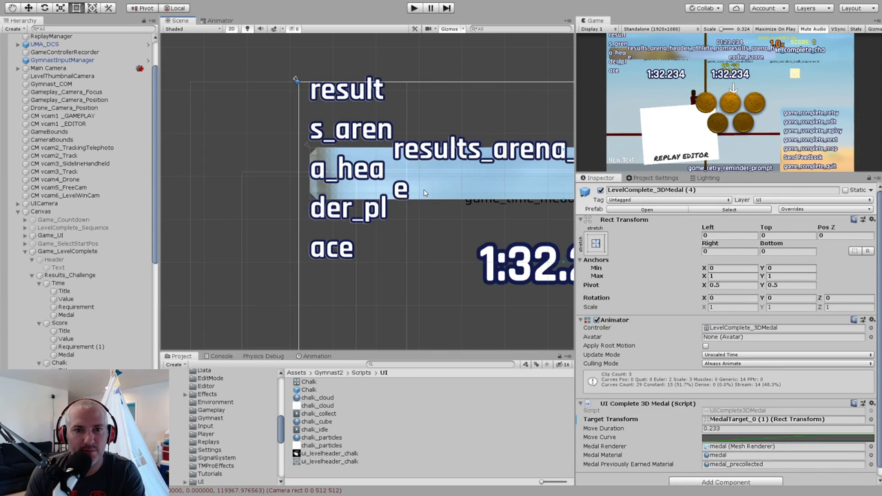
{"action": "left_click", "coordinate": [319, 155]}
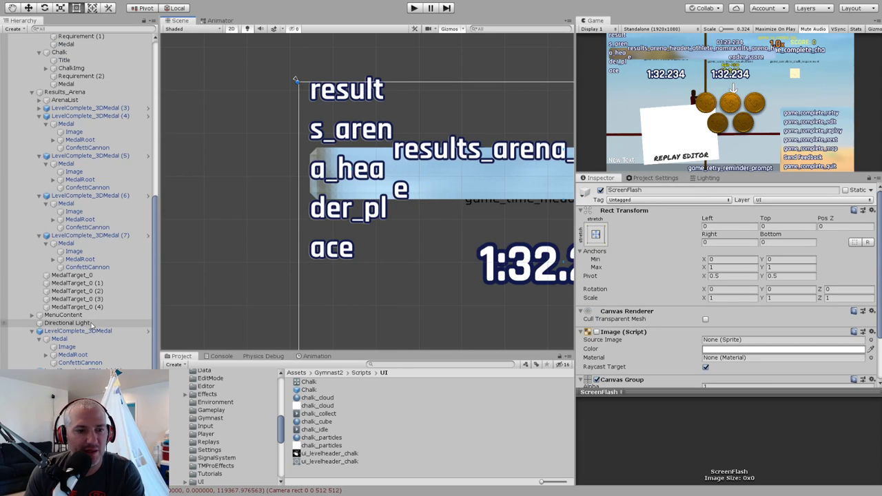
Pick through the overlapping objects at the far end of the blurred header strip until ArenaList's Headers object is selected.
{"action": "scroll", "coordinate": [92, 329], "scroll_direction": "up", "scroll_amount": 1}
{"action": "scroll", "coordinate": [93, 330], "scroll_direction": "up", "scroll_amount": 4}
{"action": "middle_click_drag", "start_coordinate": [501, 215], "coordinate": [416, 219]}
{"action": "middle_click_drag", "start_coordinate": [568, 215], "coordinate": [375, 202]}
{"action": "middle_click_drag", "start_coordinate": [569, 200], "coordinate": [382, 197]}
{"action": "left_click", "coordinate": [400, 191]}
{"action": "left_click", "coordinate": [391, 190]}
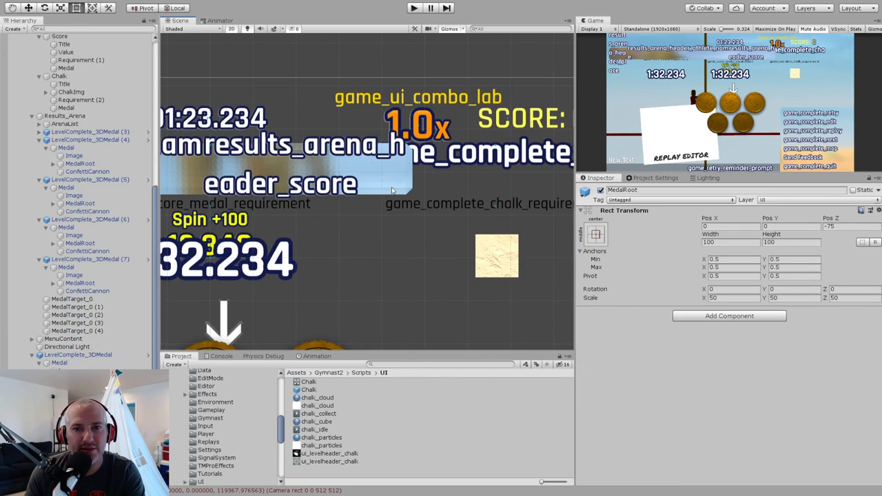
{"action": "left_click", "coordinate": [391, 191]}
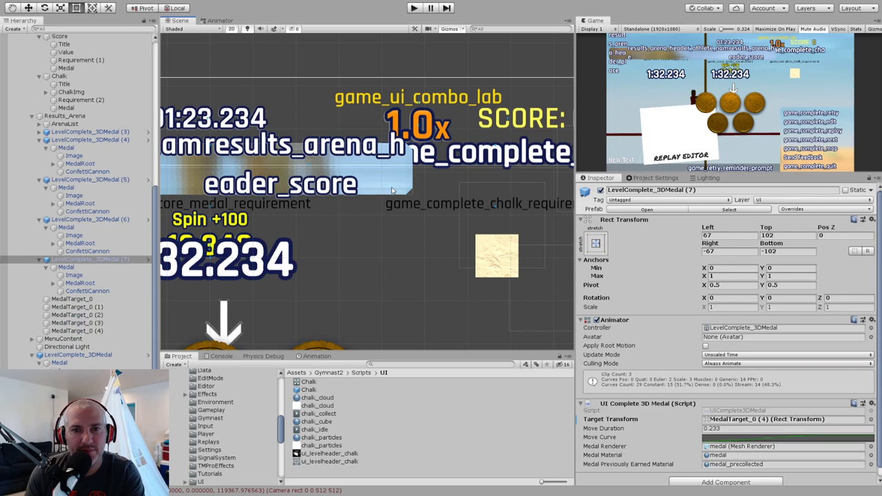
{"action": "left_click", "coordinate": [392, 190]}
{"action": "left_click", "coordinate": [400, 191]}
{"action": "left_click", "coordinate": [405, 193]}
{"action": "left_click", "coordinate": [407, 193]}
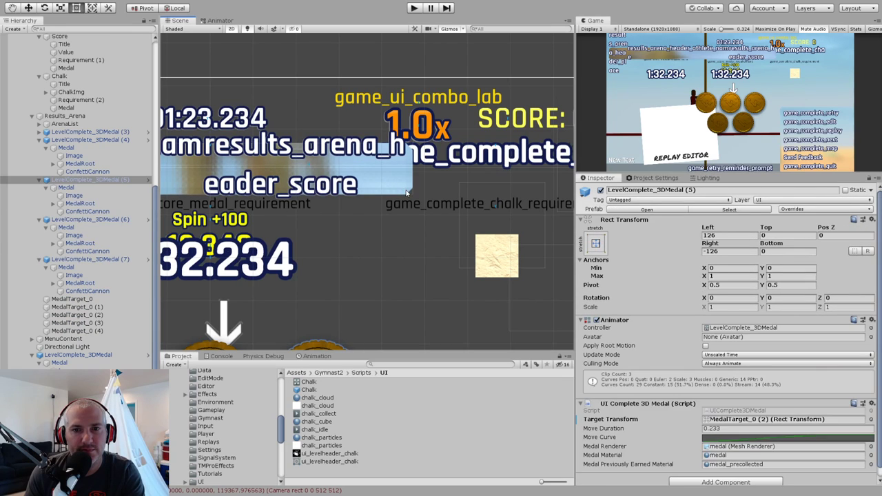
{"action": "left_click", "coordinate": [386, 194]}
{"action": "left_click", "coordinate": [377, 197]}
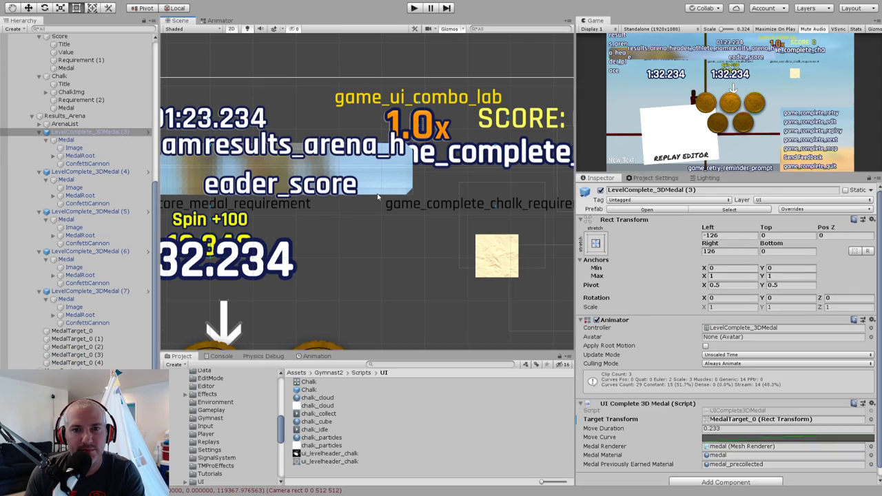
{"action": "left_click", "coordinate": [377, 194]}
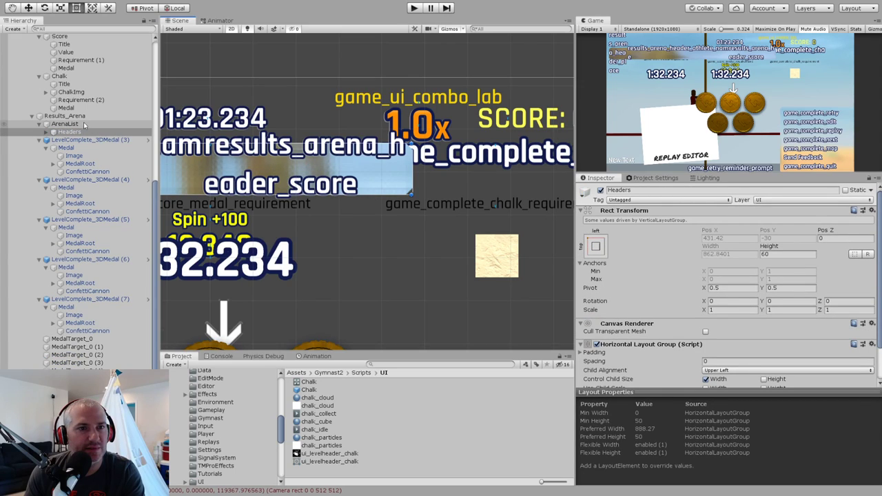
Deactivate the Results_Arena object to hide its header strip and medals.
{"action": "scroll", "coordinate": [78, 121], "scroll_direction": "up", "scroll_amount": 5}
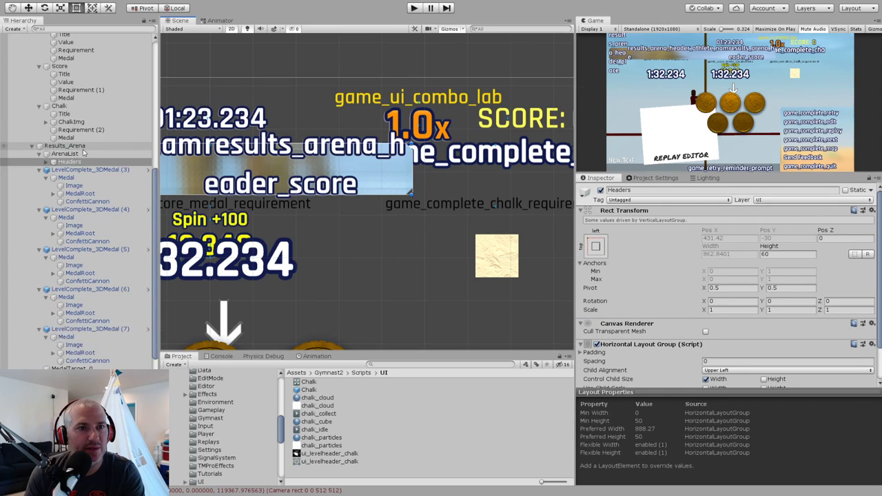
{"action": "left_click", "coordinate": [64, 236]}
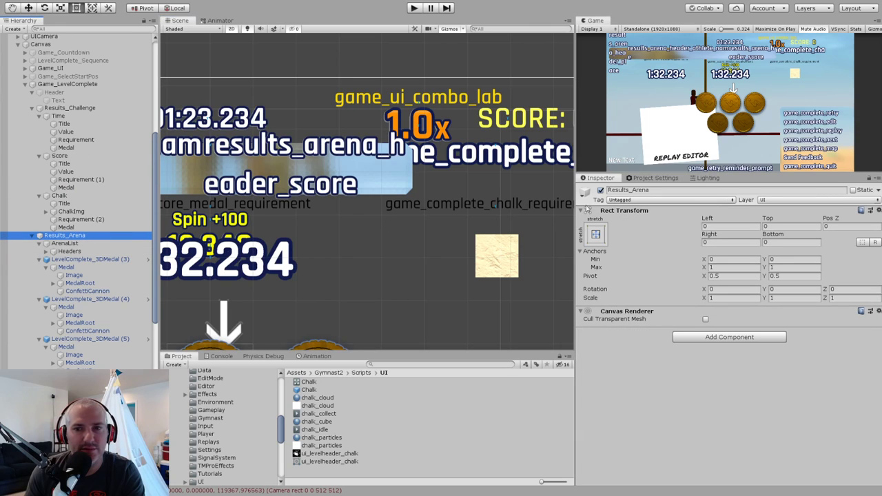
{"action": "left_click", "coordinate": [600, 189]}
Review the layout areas of Time's Title, Value and Requirement in the uncluttered scene.
{"action": "middle_click_drag", "start_coordinate": [194, 211], "coordinate": [350, 210]}
{"action": "left_click", "coordinate": [64, 124]}
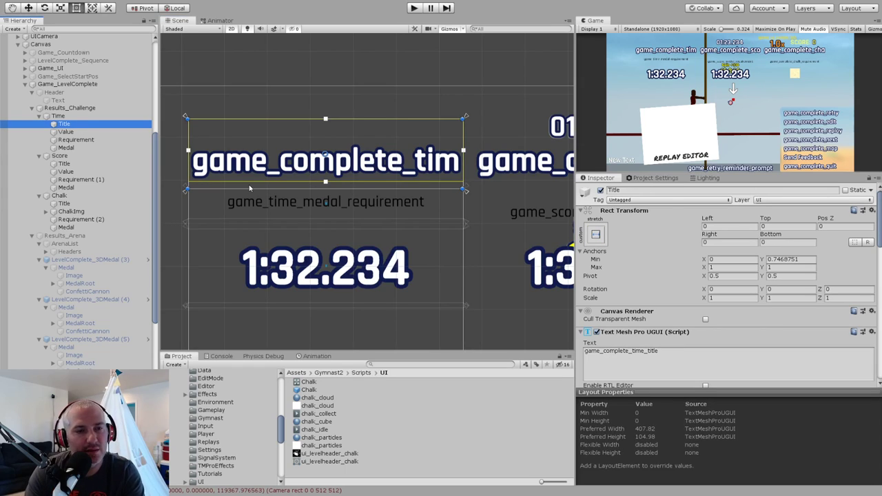
{"action": "key", "text": "Down"}
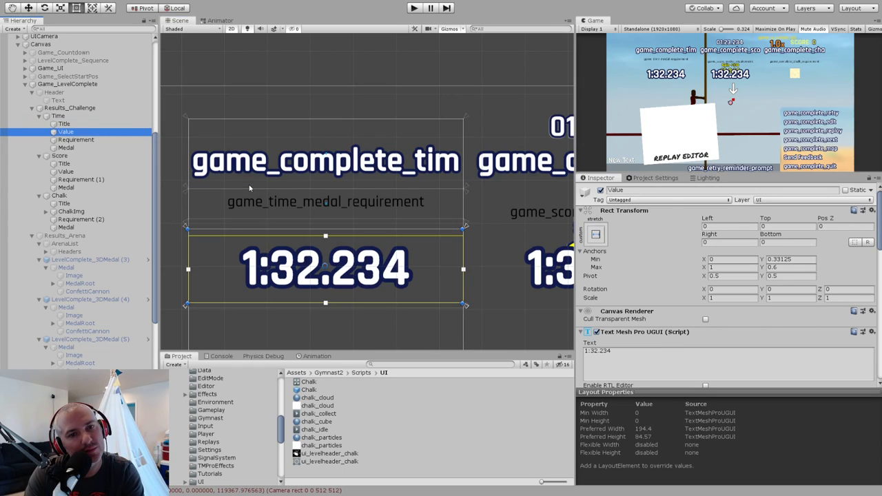
{"action": "key", "text": "Down"}
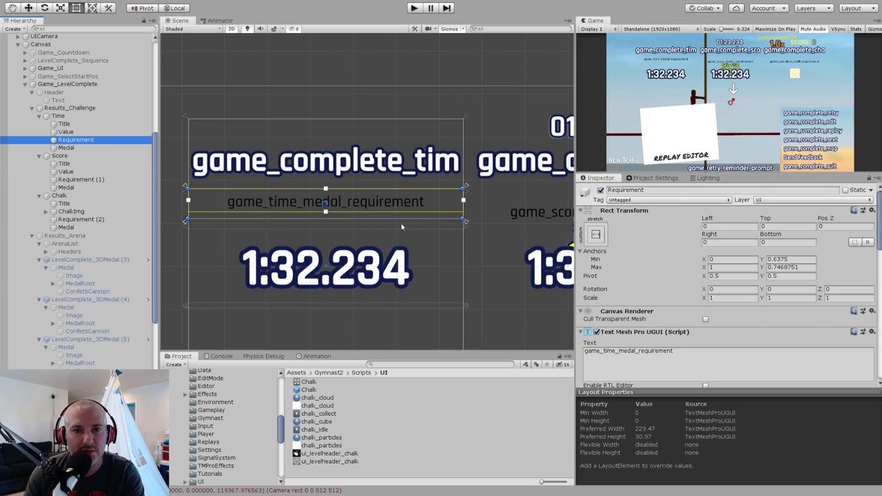
Try middle vertical alignment on Time's Requirement text and return it to bottom alignment.
{"action": "scroll", "coordinate": [685, 320], "scroll_direction": "down", "scroll_amount": 5}
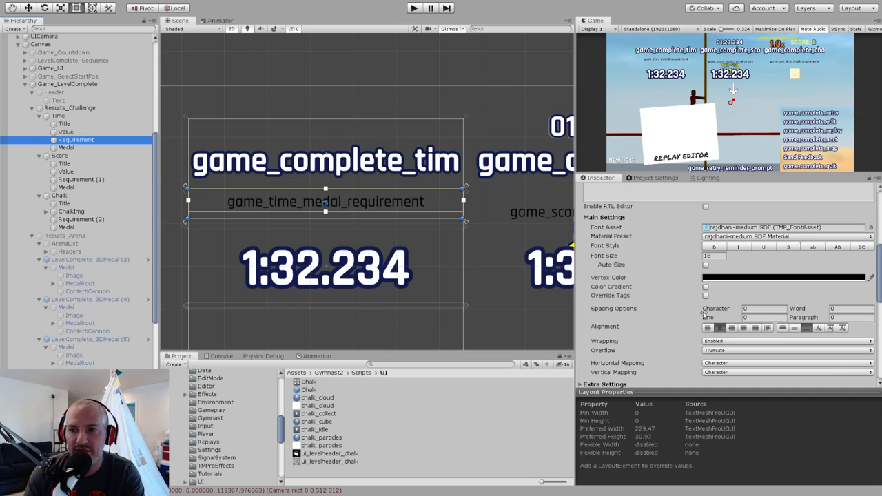
{"action": "left_click", "coordinate": [795, 328]}
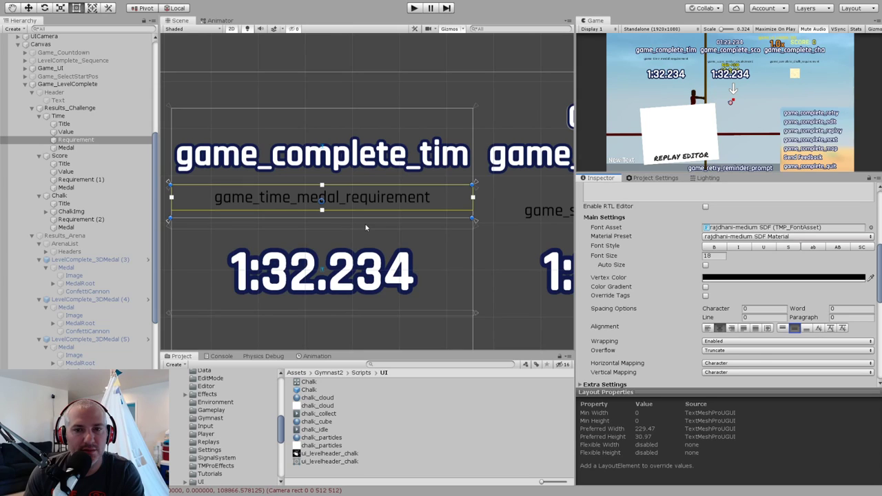
{"action": "left_click", "coordinate": [807, 328]}
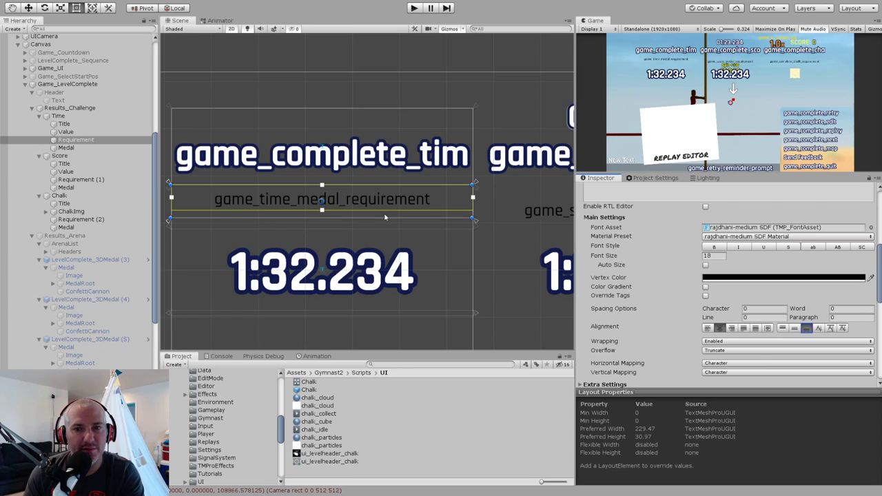
{"action": "scroll", "coordinate": [651, 323], "scroll_direction": "down", "scroll_amount": 5}
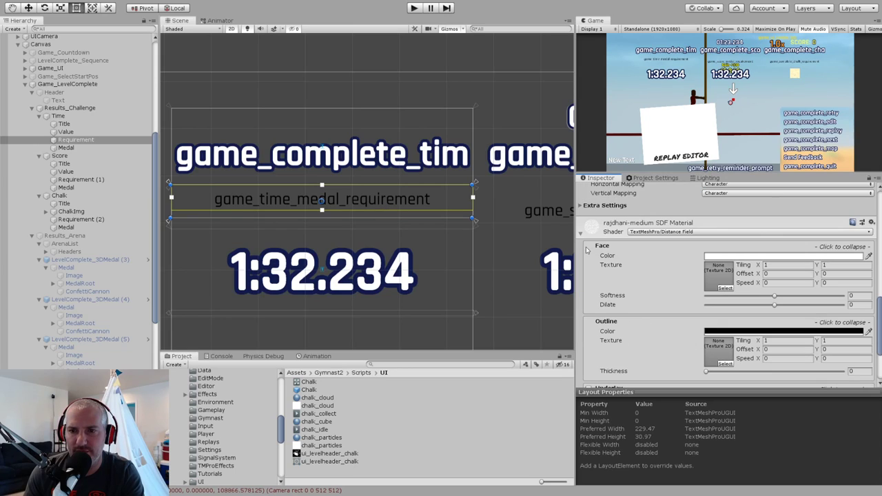
Set the bottom margin of Time's Requirement text to 0 and raise its lower anchor to Y 0.6625 with Bottom offset 0.
{"action": "left_click", "coordinate": [581, 205]}
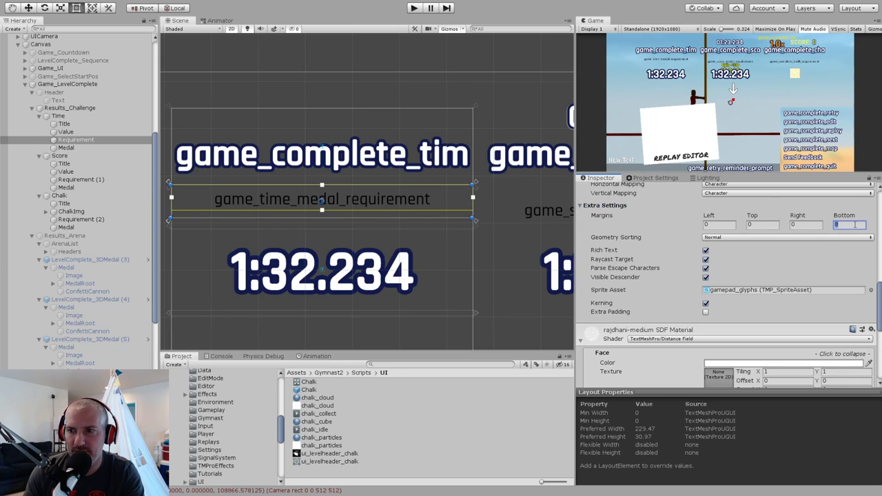
{"action": "type", "text": "0"}
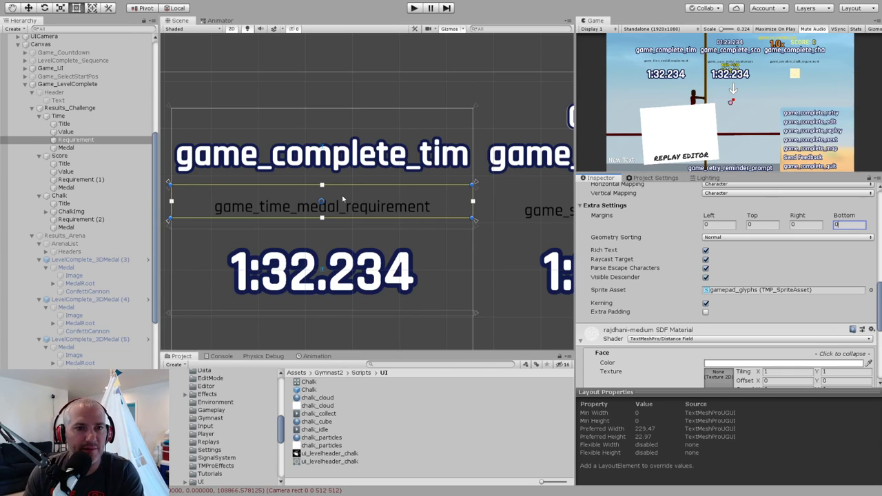
{"action": "left_click", "coordinate": [475, 222]}
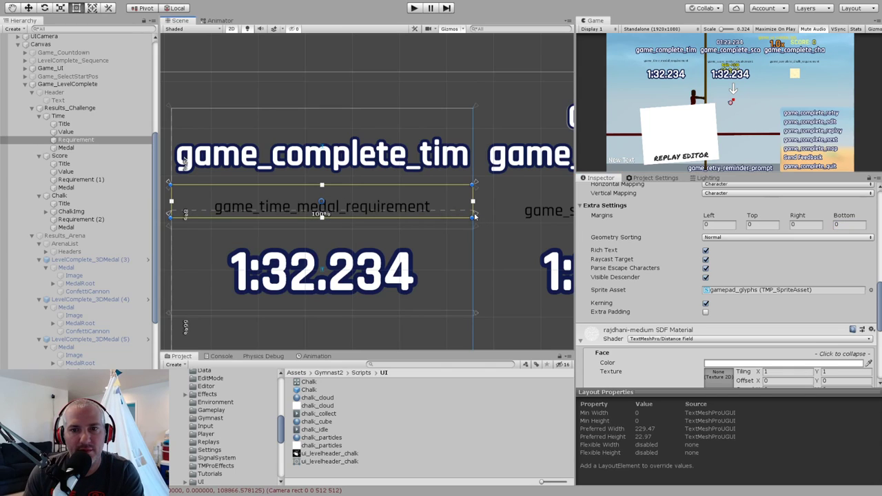
{"action": "scroll", "coordinate": [743, 225], "scroll_direction": "up", "scroll_amount": 10}
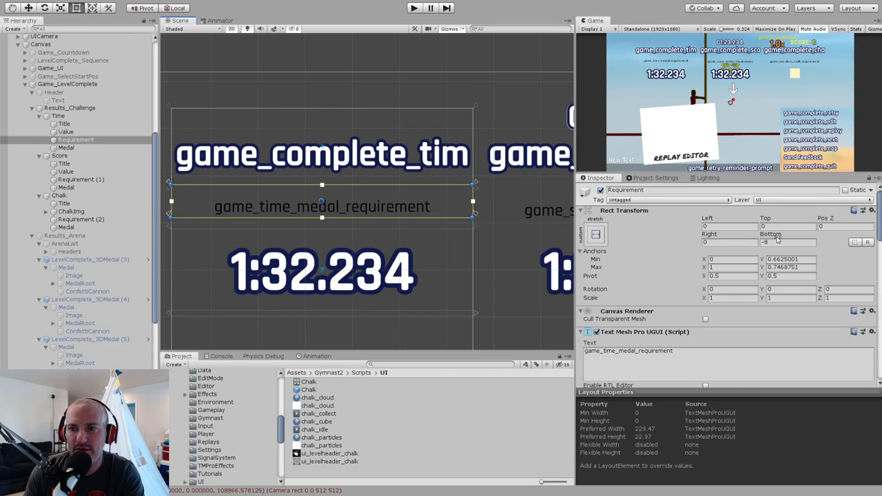
{"action": "type", "text": "0"}
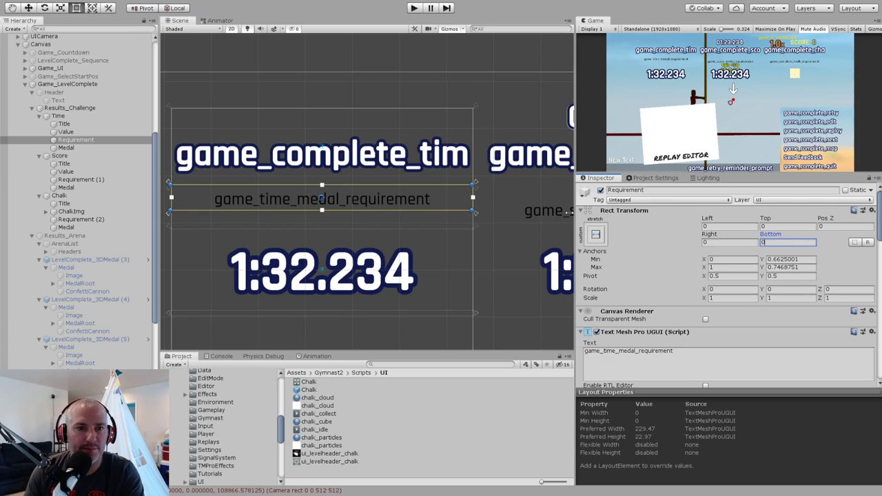
{"action": "key", "text": "Return"}
Apply Time's Requirement Rect Transform values, anchors Y 0.6625 to 0.7469, to both Score's Requirement (1) and Chalk's Requirement (2).
{"action": "left_click", "coordinate": [81, 180]}
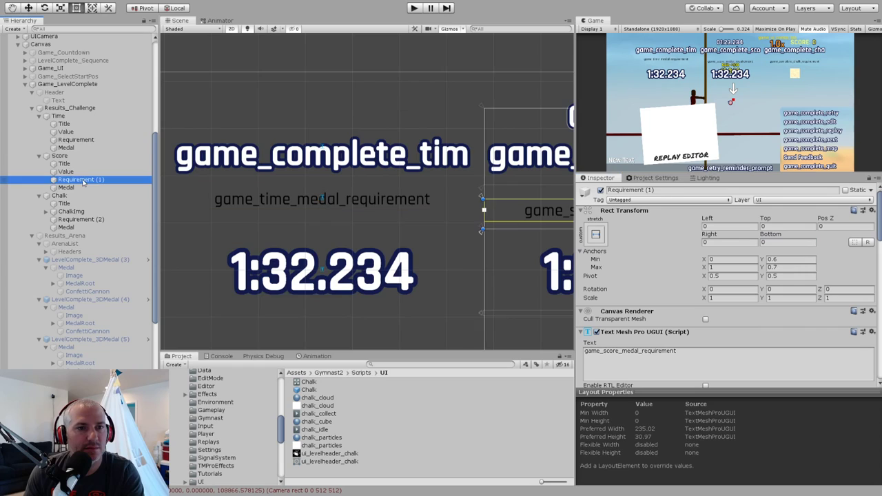
{"action": "left_click", "coordinate": [81, 219], "text": "ctrl"}
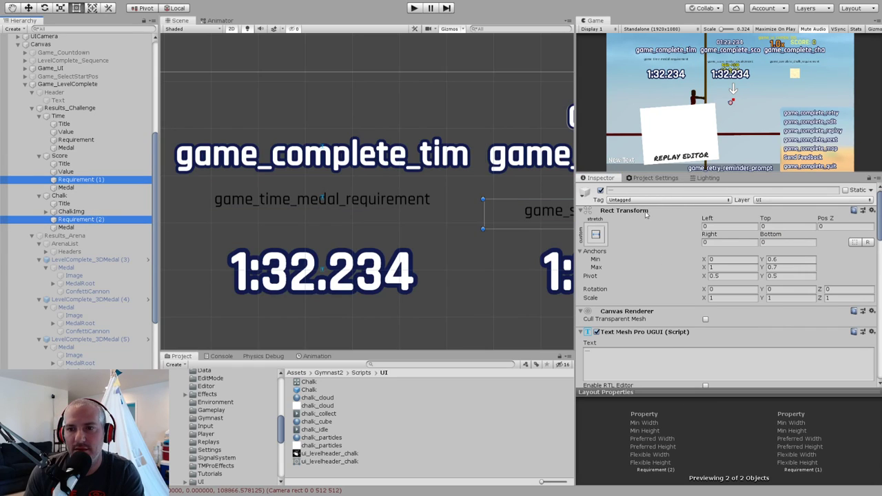
{"action": "left_click", "coordinate": [679, 273]}
Set the bottom text margin of the Score and Chalk Requirement texts to 0.
{"action": "scroll", "coordinate": [394, 213], "scroll_direction": "up", "scroll_amount": 3}
{"action": "scroll", "coordinate": [402, 228], "scroll_direction": "down", "scroll_amount": 15}
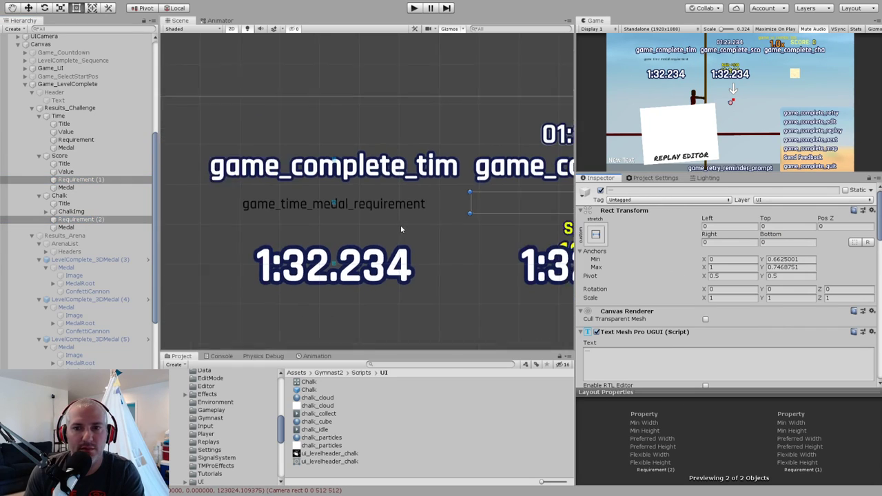
{"action": "middle_click_drag", "start_coordinate": [413, 231], "coordinate": [349, 215]}
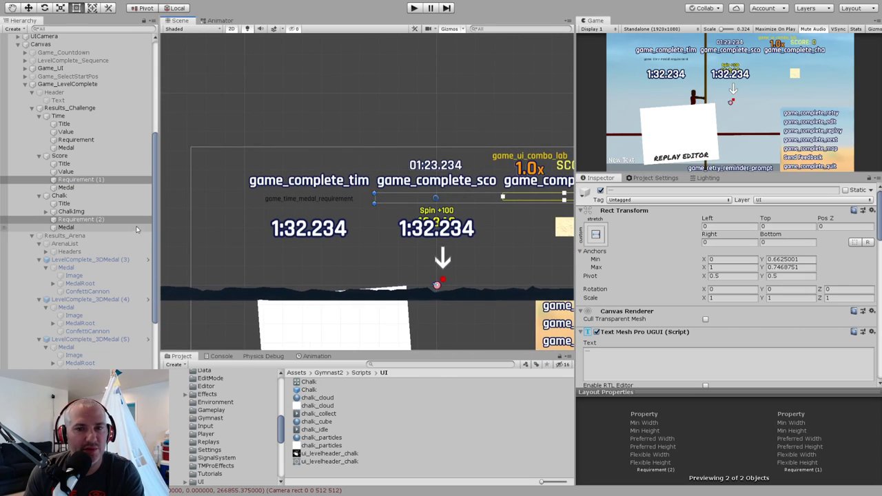
{"action": "scroll", "coordinate": [613, 302], "scroll_direction": "down", "scroll_amount": 3}
{"action": "scroll", "coordinate": [620, 307], "scroll_direction": "down", "scroll_amount": 3}
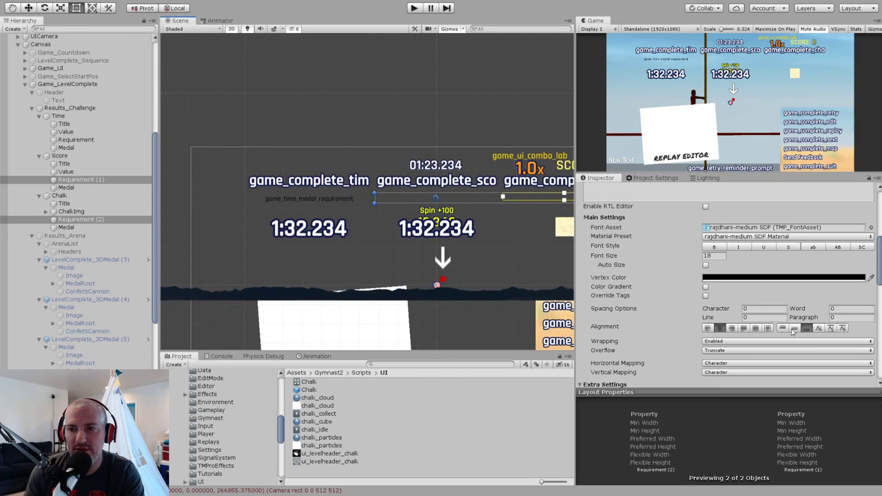
{"action": "scroll", "coordinate": [627, 345], "scroll_direction": "down", "scroll_amount": 3}
{"action": "left_click", "coordinate": [847, 314]}
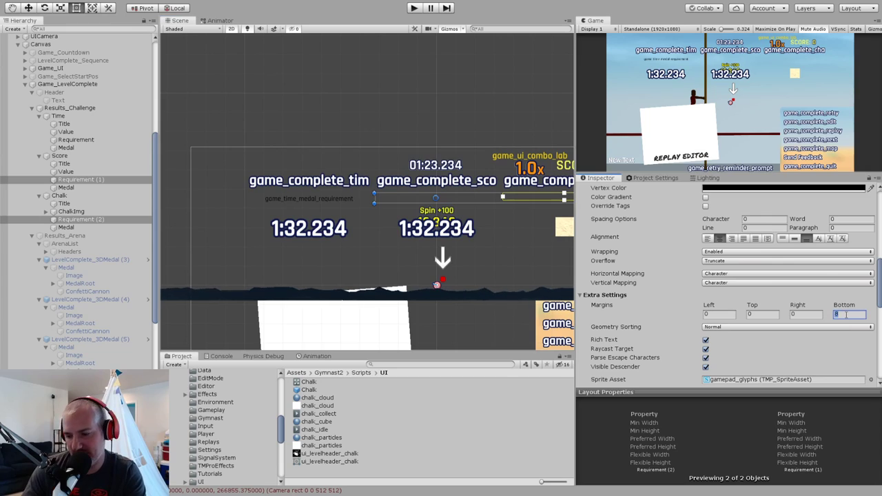
{"action": "type", "text": "0"}
{"action": "scroll", "coordinate": [289, 173], "scroll_direction": "up", "scroll_amount": 3}
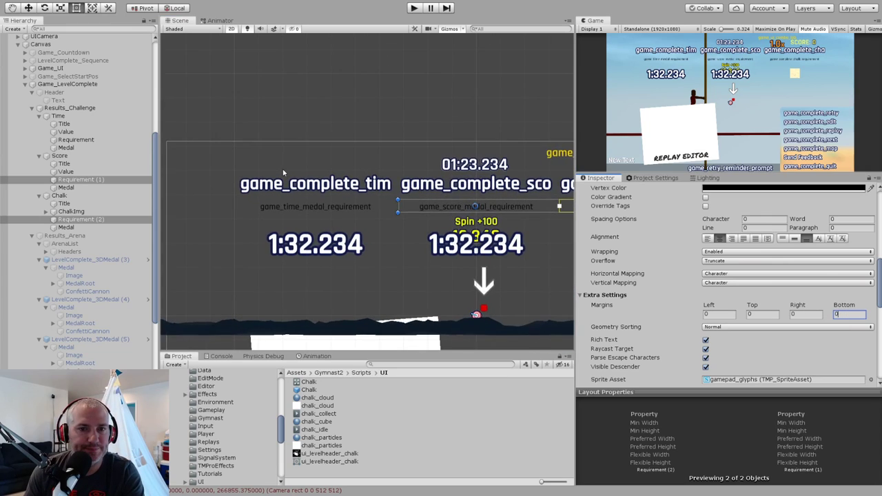
Anchor Time's Value between Y 0.4 and 0.6625 and set its Top and Bottom offsets to 0.
{"action": "left_click", "coordinate": [92, 139]}
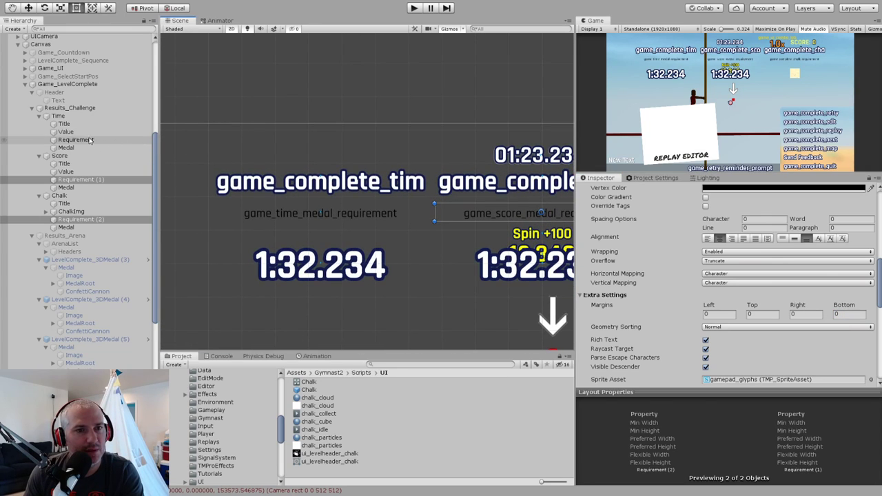
{"action": "key", "text": "Up"}
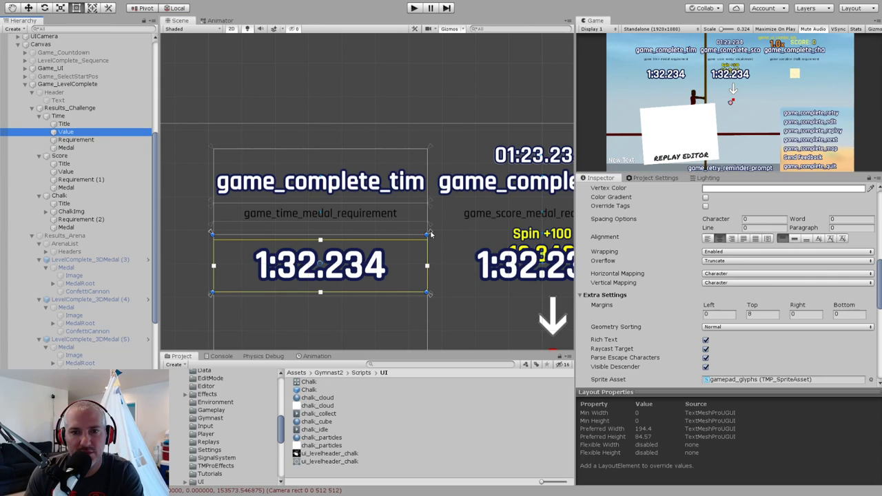
{"action": "left_click_drag", "start_coordinate": [431, 235], "coordinate": [431, 228]}
{"action": "left_click_drag", "start_coordinate": [430, 295], "coordinate": [429, 296]}
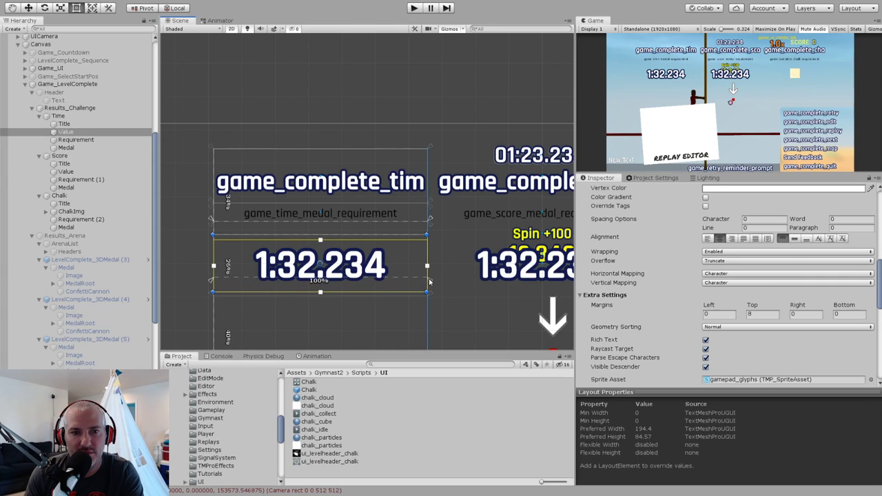
{"action": "scroll", "coordinate": [701, 245], "scroll_direction": "up", "scroll_amount": 10}
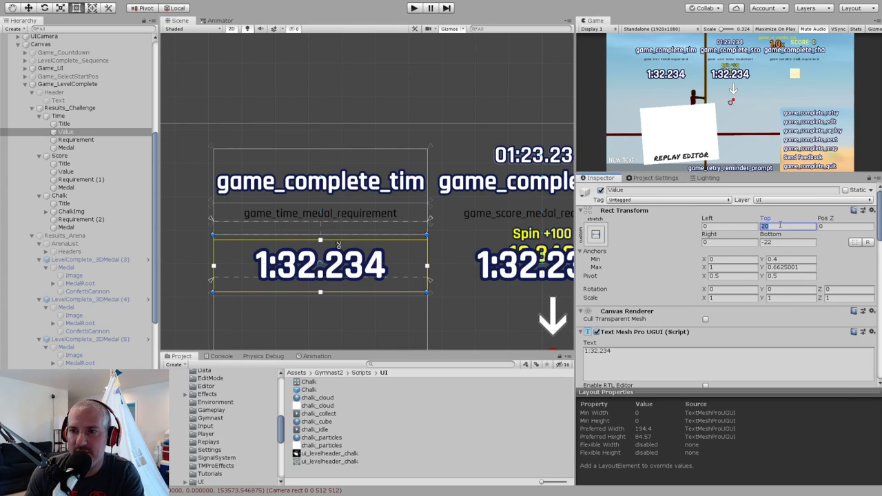
{"action": "type", "text": "0"}
{"action": "key", "text": "Tab"}
{"action": "key", "text": "Tab"}
{"action": "key", "text": "Tab"}
{"action": "type", "text": "0"}
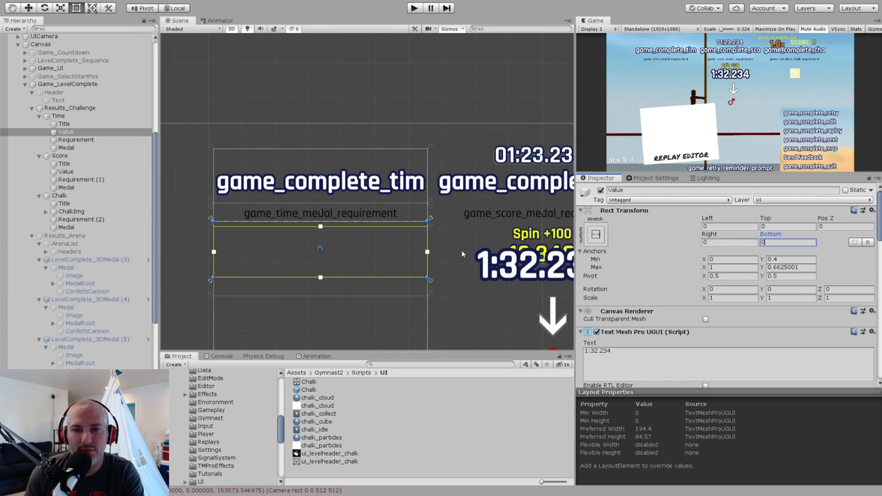
Extend Time's Value area downward to a lower anchor of Y 0.378125 and set its Bottom offset to 0.
{"action": "left_click_drag", "start_coordinate": [400, 275], "coordinate": [400, 274]}
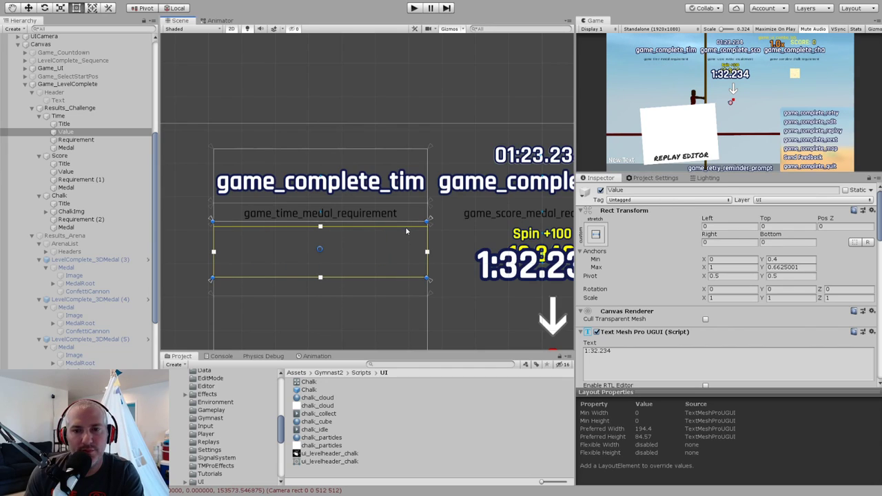
{"action": "scroll", "coordinate": [648, 268], "scroll_direction": "down", "scroll_amount": 3}
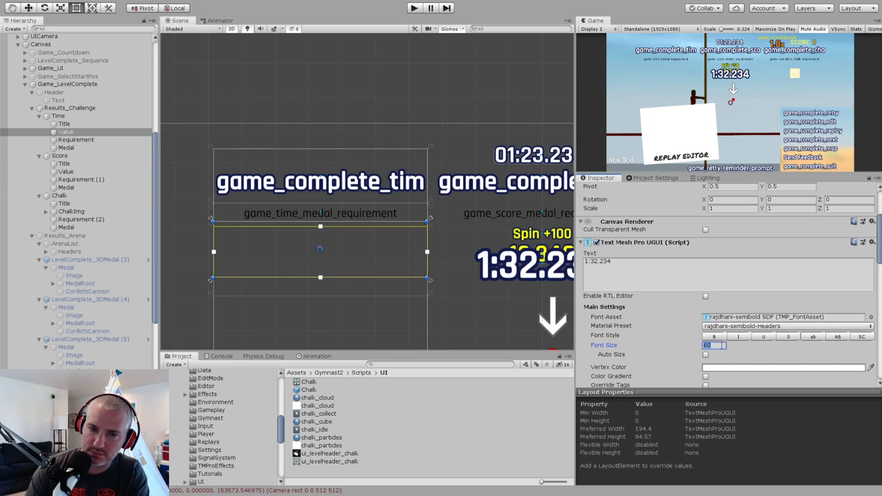
{"action": "middle_click_drag", "start_coordinate": [383, 262], "coordinate": [380, 181]}
{"action": "scroll", "coordinate": [379, 190], "scroll_direction": "down", "scroll_amount": 2}
{"action": "scroll", "coordinate": [413, 213], "scroll_direction": "up", "scroll_amount": 7}
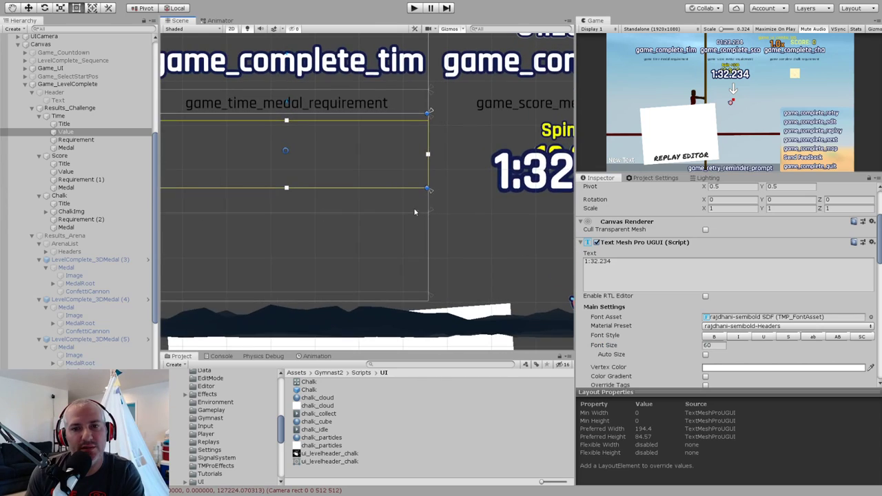
{"action": "scroll", "coordinate": [773, 238], "scroll_direction": "up", "scroll_amount": 3}
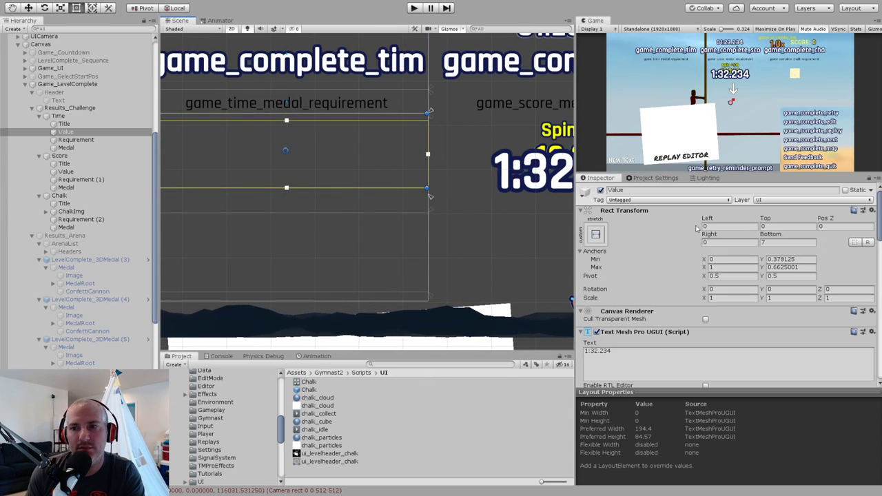
{"action": "left_click", "coordinate": [773, 240]}
{"action": "type", "text": "0"}
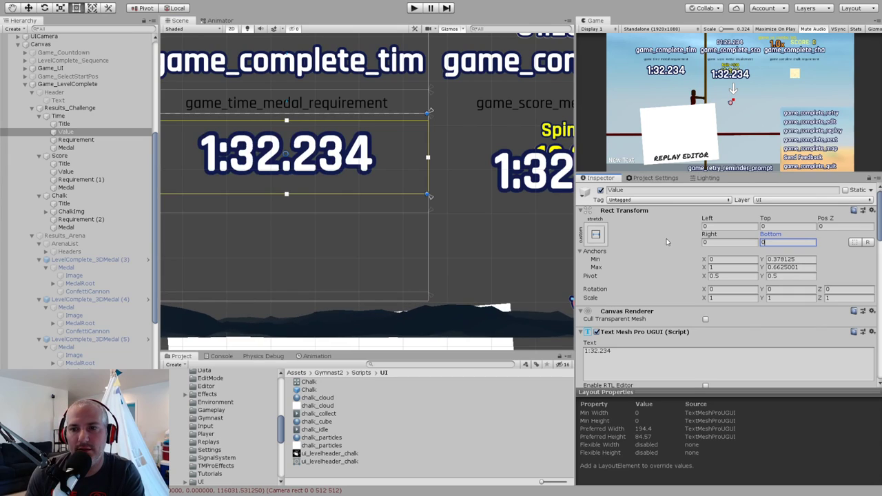
Apply Time's Value Rect Transform values to Score's Value, then select Score's Medal.
{"action": "left_click", "coordinate": [65, 171]}
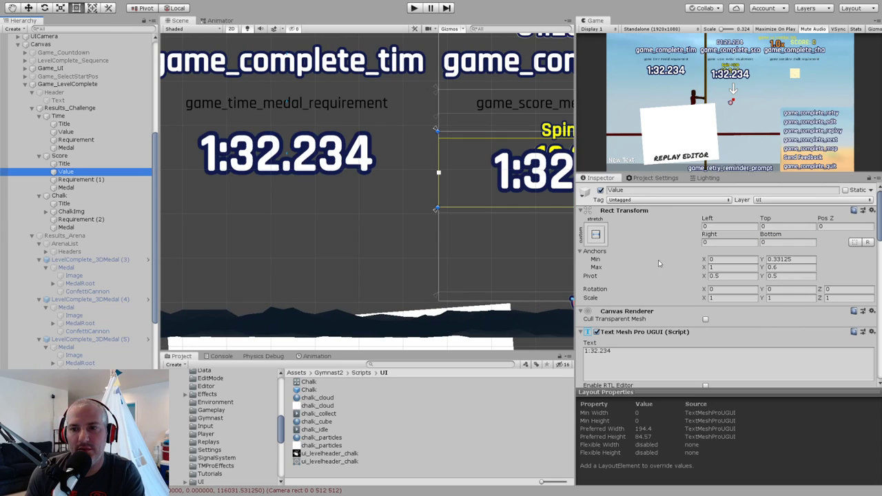
{"action": "left_click", "coordinate": [661, 277]}
{"action": "key", "text": "Down"}
{"action": "key", "text": "Down"}
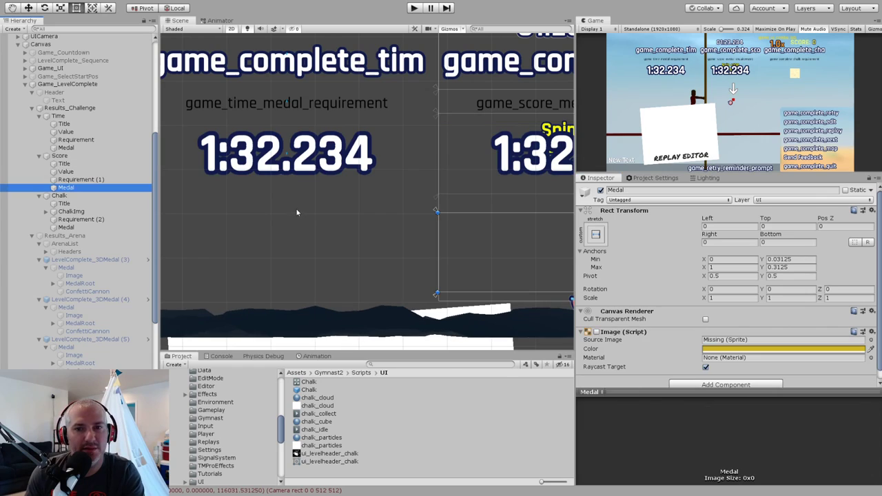
Raise the upper anchor of Time's Medal to Y 0.378125 and set its Top offset to 0.
{"action": "left_click", "coordinate": [83, 147]}
{"action": "middle_click_drag", "start_coordinate": [335, 198], "coordinate": [392, 191]}
{"action": "left_click_drag", "start_coordinate": [485, 205], "coordinate": [488, 184]}
{"action": "left_click", "coordinate": [773, 225]}
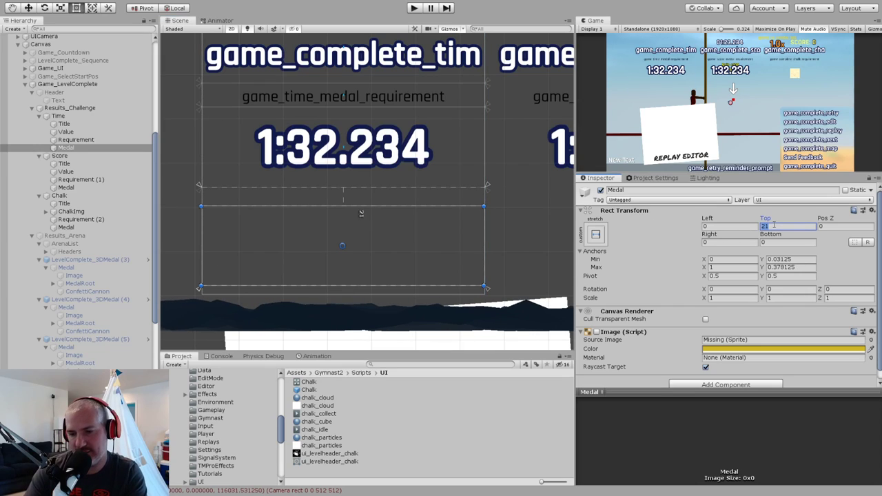
{"action": "type", "text": "0"}
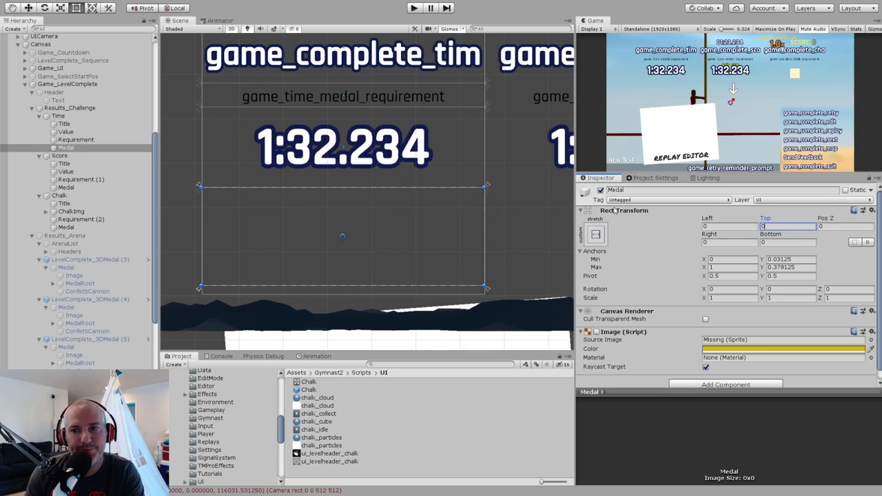
Apply Time's Medal Rect Transform values to both the Score and Chalk Medal objects.
{"action": "left_click", "coordinate": [66, 188]}
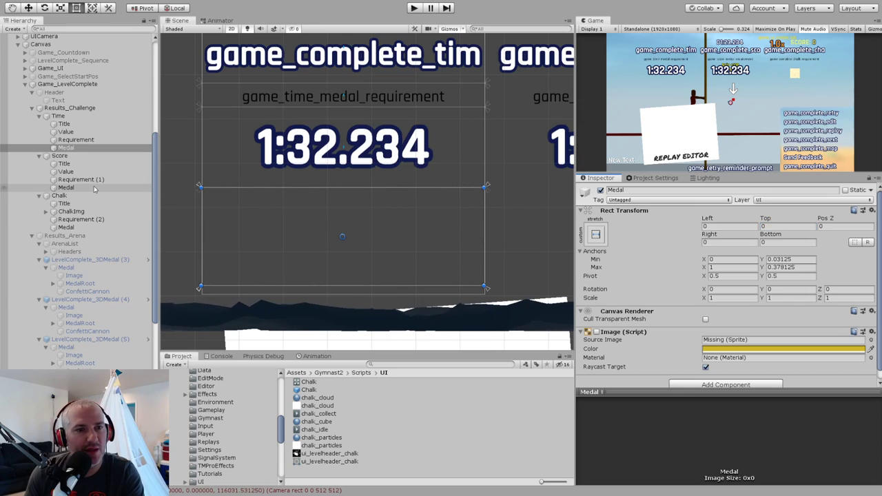
{"action": "left_click", "coordinate": [66, 228], "text": "ctrl"}
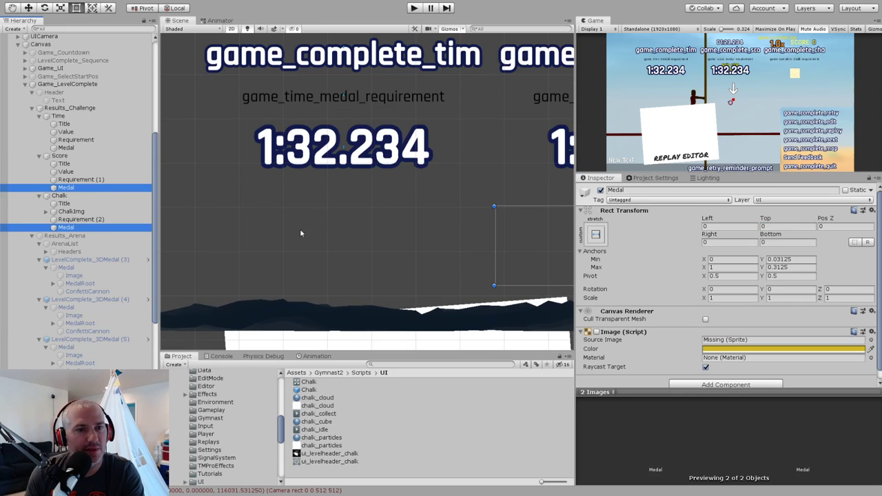
{"action": "left_click", "coordinate": [668, 282]}
{"action": "scroll", "coordinate": [355, 210], "scroll_direction": "down", "scroll_amount": 4}
{"action": "middle_click_drag", "start_coordinate": [557, 207], "coordinate": [224, 192]}
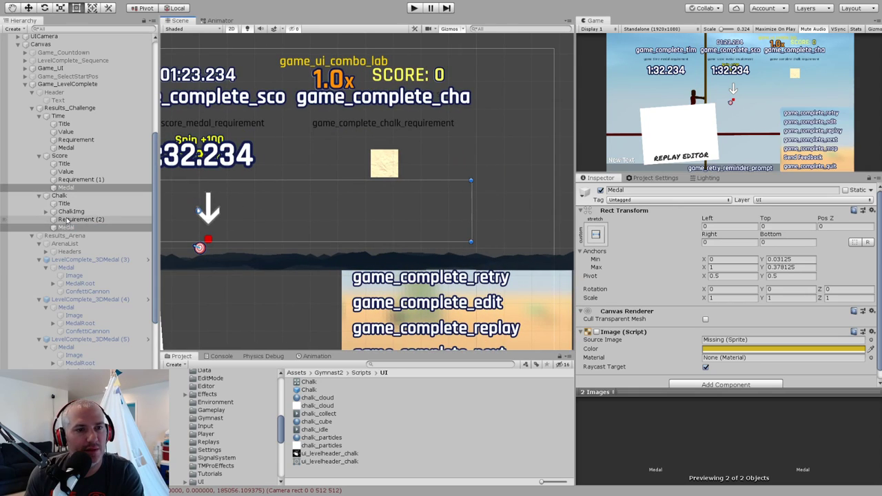
Apply the Rect Transform values of Score's Requirement (1) to Chalk's ChalkImg.
{"action": "left_click", "coordinate": [71, 211]}
{"action": "scroll", "coordinate": [368, 186], "scroll_direction": "up", "scroll_amount": 2}
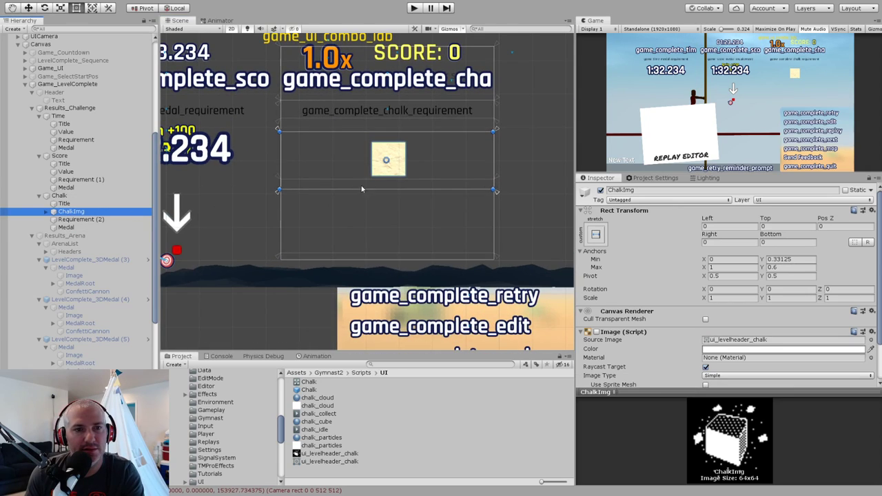
{"action": "left_click", "coordinate": [76, 180]}
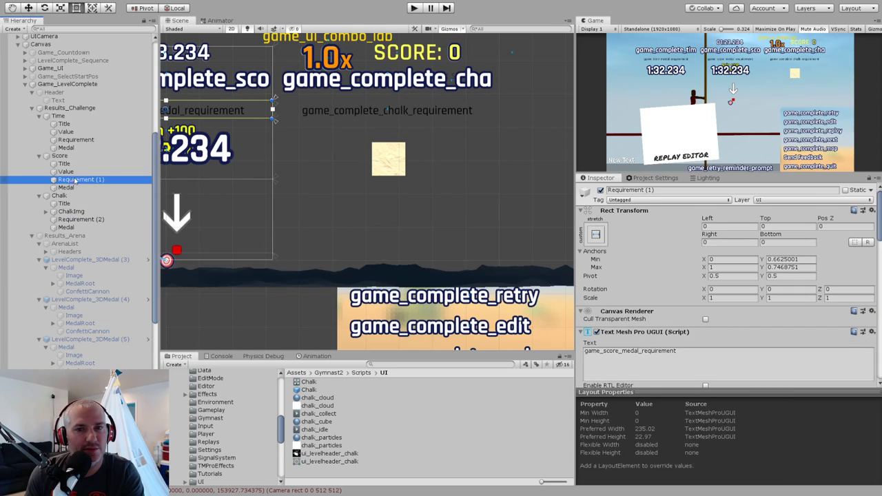
{"action": "left_click", "coordinate": [95, 211]}
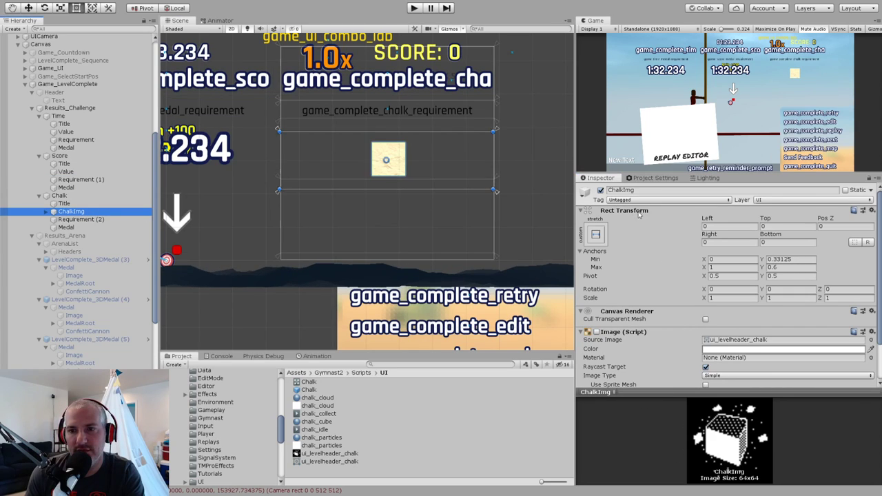
{"action": "left_click", "coordinate": [669, 278]}
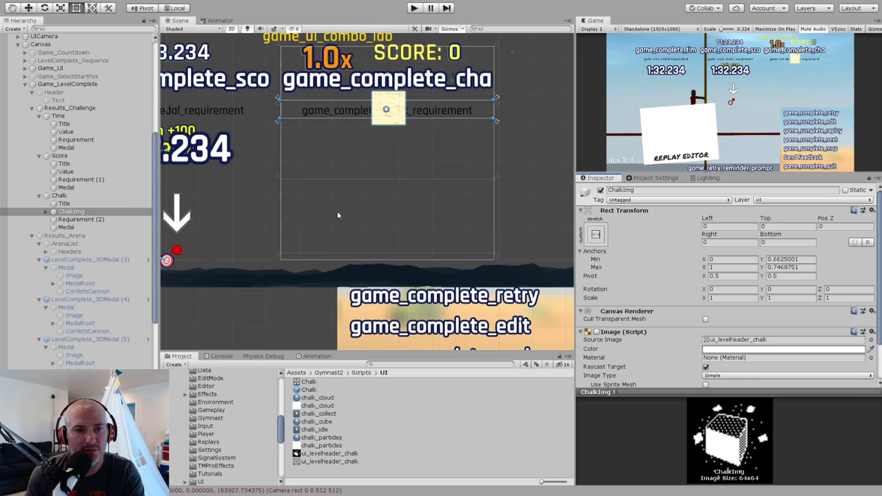
Apply the Rect Transform values of Score's Value to Chalk's ChalkImg.
{"action": "left_click", "coordinate": [66, 172]}
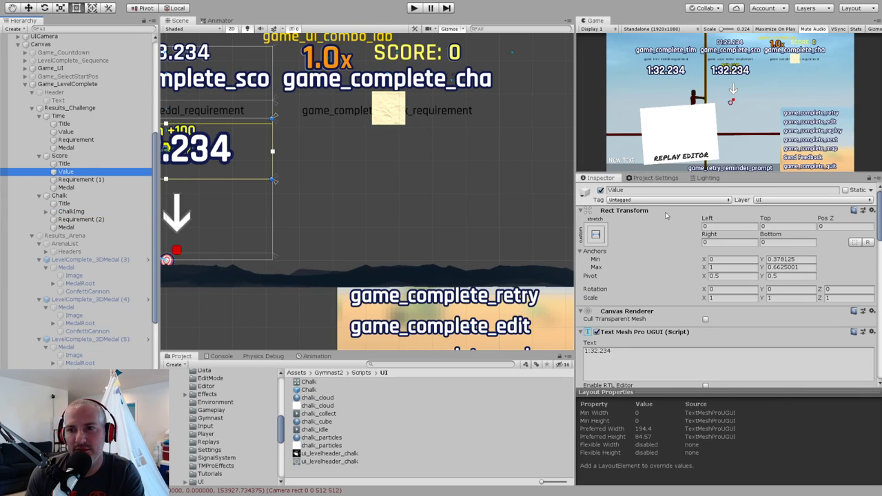
{"action": "key", "text": "Down"}
{"action": "key", "text": "Down"}
{"action": "key", "text": "Down"}
{"action": "key", "text": "Down"}
{"action": "key", "text": "Down"}
{"action": "key", "text": "Down"}
{"action": "key", "text": "Up"}
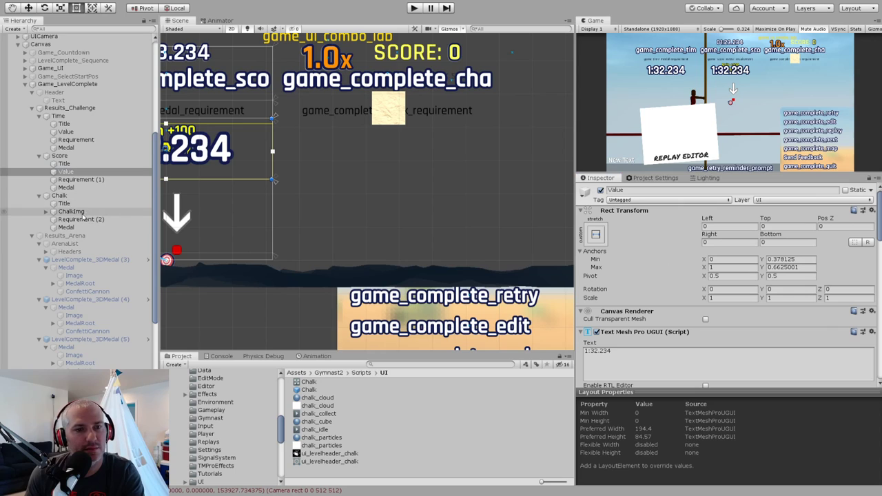
{"action": "key", "text": "ctrl+z"}
{"action": "middle_click_drag", "start_coordinate": [346, 209], "coordinate": [477, 229]}
{"action": "scroll", "coordinate": [374, 228], "scroll_direction": "up", "scroll_amount": 1}
{"action": "scroll", "coordinate": [374, 230], "scroll_direction": "down", "scroll_amount": 3}
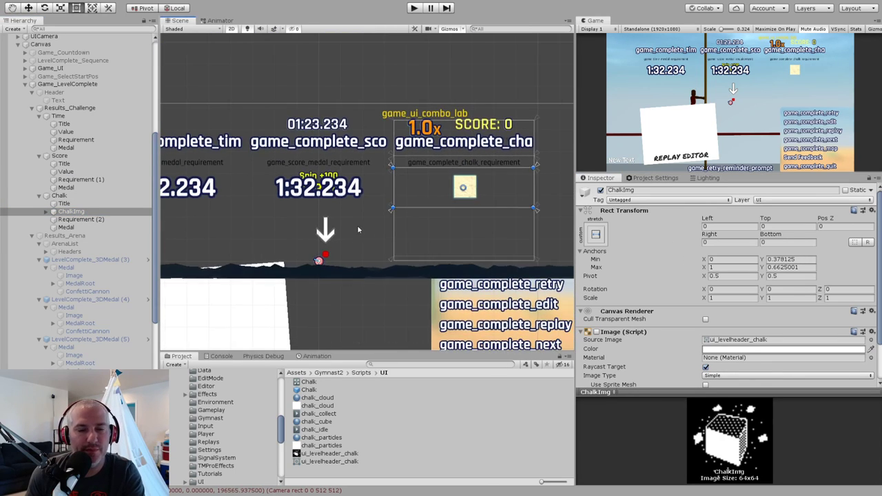
{"action": "middle_click_drag", "start_coordinate": [348, 219], "coordinate": [394, 195]}
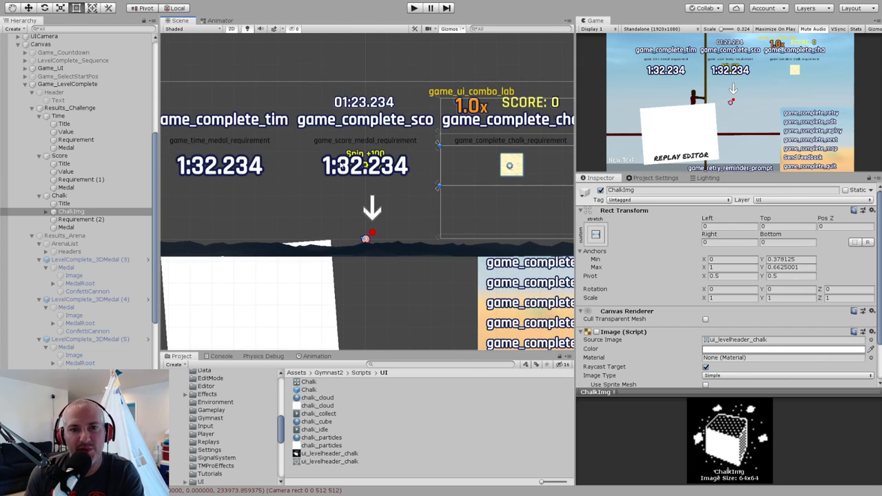
{"action": "middle_click_drag", "start_coordinate": [267, 170], "coordinate": [334, 156]}
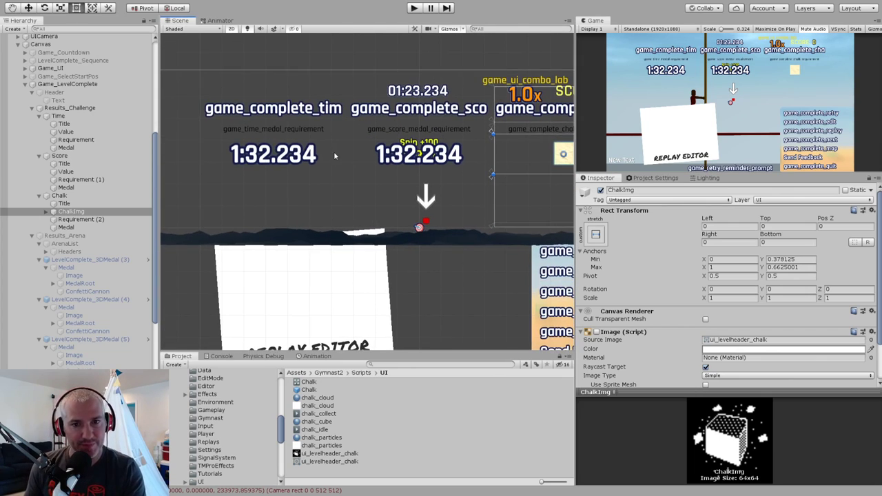
Test-run the scene, stop it, deactivate Game_LevelComplete and start Play mode again.
{"action": "left_click", "coordinate": [414, 8]}
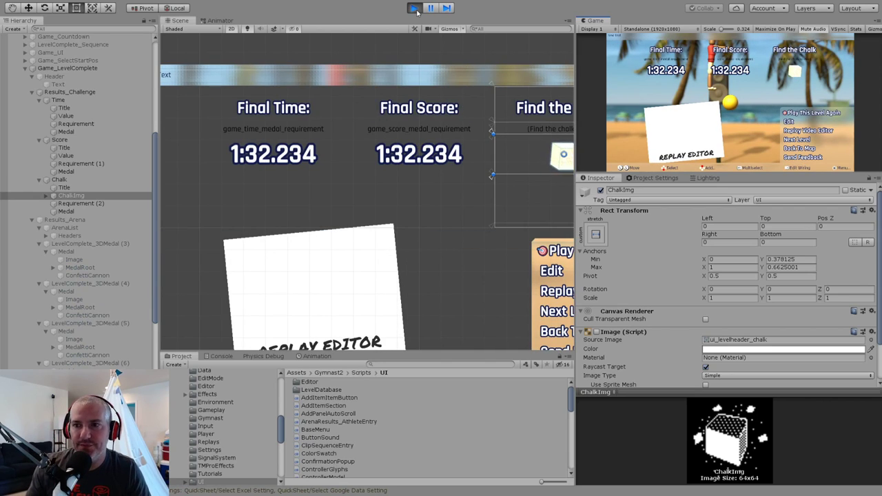
{"action": "left_click", "coordinate": [414, 8]}
{"action": "left_click", "coordinate": [67, 84]}
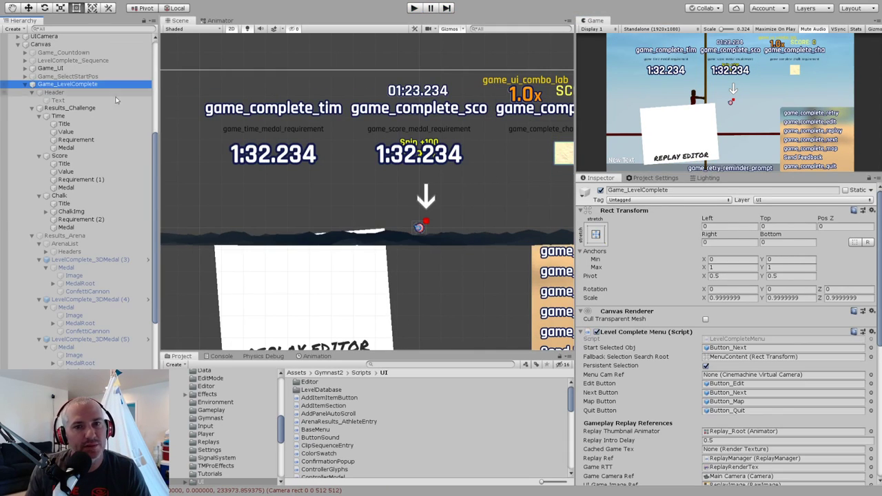
{"action": "left_click", "coordinate": [600, 190]}
{"action": "left_click", "coordinate": [414, 8]}
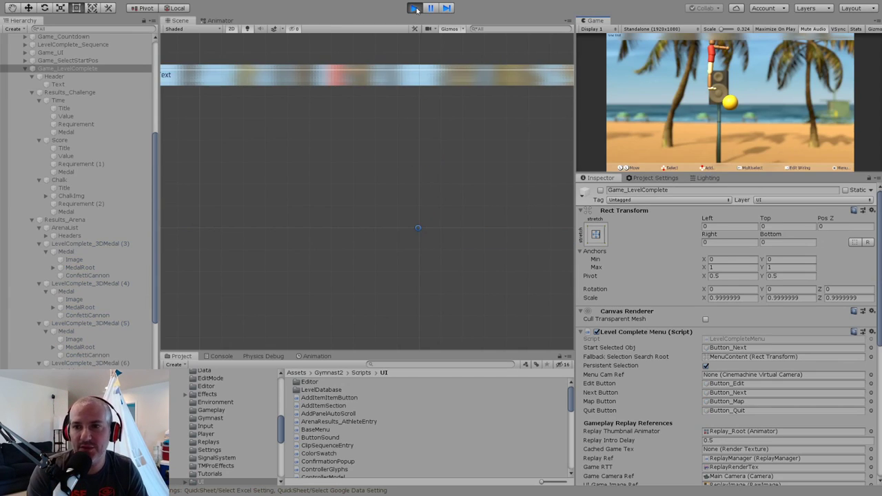
Load a level in the running game and play it through to the results screen.
{"action": "key", "text": "Down"}
{"action": "key", "text": "Return"}
{"action": "key", "text": "Up"}
{"action": "key", "text": "Return"}
{"action": "key", "text": "Down"}
{"action": "key", "text": "Return"}
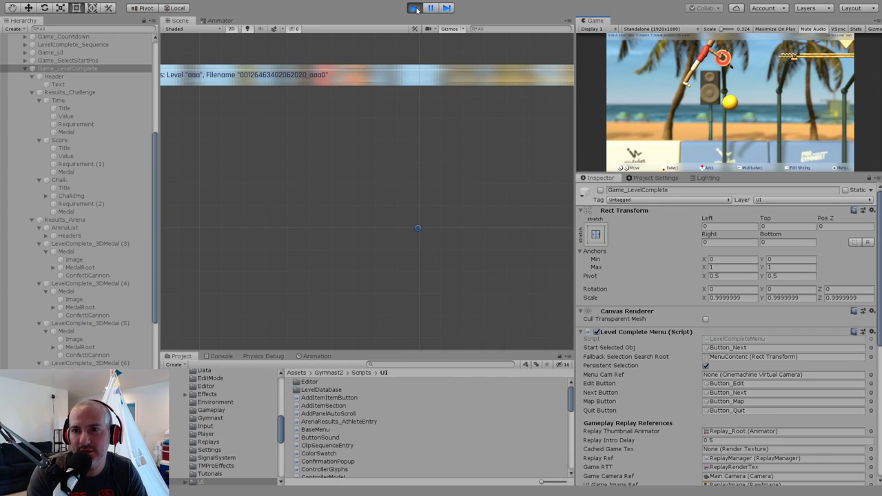
{"action": "key", "text": "Return"}
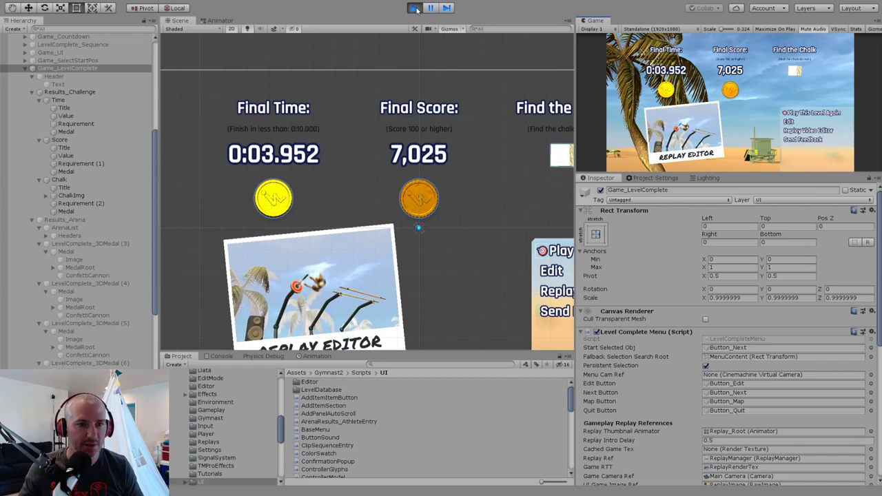
Enable the Image on Results_Challenge in the running scene and try shifting the bottom edge of Time's Medal.
{"action": "left_click", "coordinate": [63, 92]}
{"action": "left_click", "coordinate": [597, 331]}
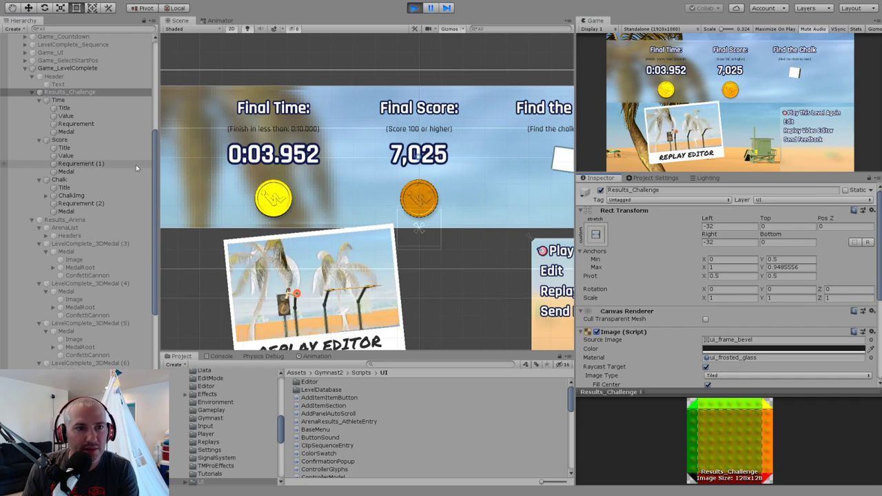
{"action": "double_click", "coordinate": [68, 132]}
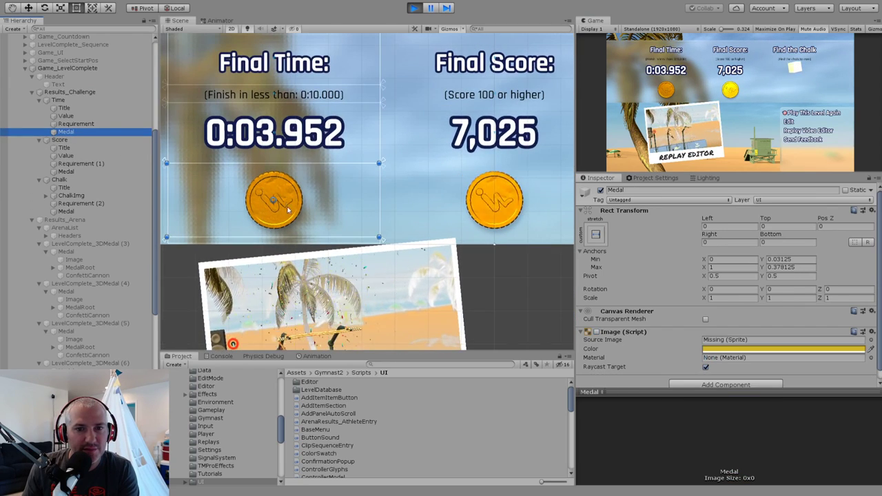
{"action": "mouse_move", "coordinate": [315, 238]}
{"action": "left_mouse_down"}
{"action": "mouse_move", "coordinate": [315, 219]}
{"action": "mouse_move", "coordinate": [315, 236]}
{"action": "left_mouse_up"}
{"action": "key", "text": "ctrl+z"}
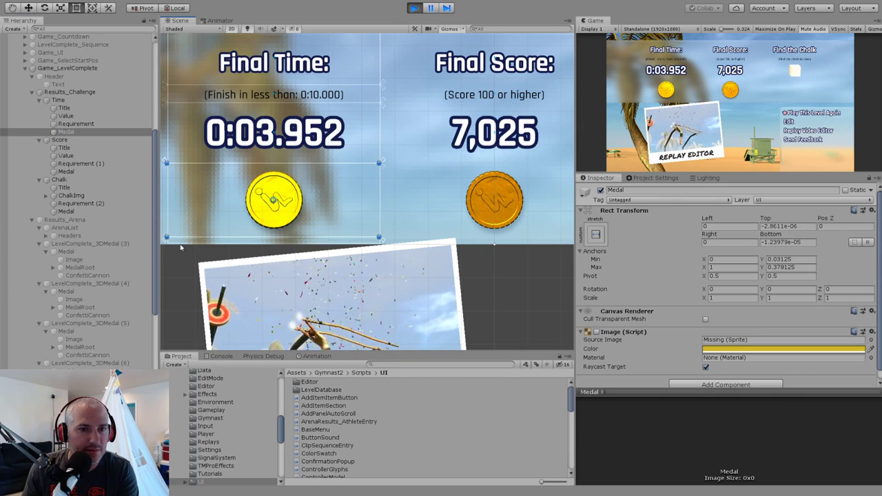
Move Game_LevelComplete's first LevelComplete_3DMedal up to Pos Y -274.4 in the running scene, then stop Play mode.
{"action": "scroll", "coordinate": [254, 233], "scroll_direction": "up", "scroll_amount": 1}
{"action": "scroll", "coordinate": [253, 233], "scroll_direction": "down", "scroll_amount": 1}
{"action": "scroll", "coordinate": [79, 186], "scroll_direction": "down", "scroll_amount": 6}
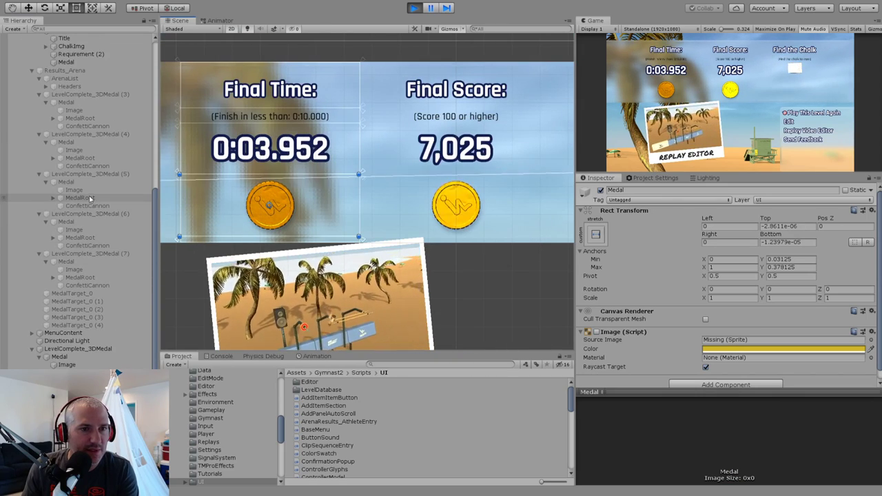
{"action": "scroll", "coordinate": [33, 78], "scroll_direction": "up", "scroll_amount": 3}
{"action": "scroll", "coordinate": [33, 78], "scroll_direction": "up", "scroll_amount": 5}
{"action": "left_click", "coordinate": [50, 68]}
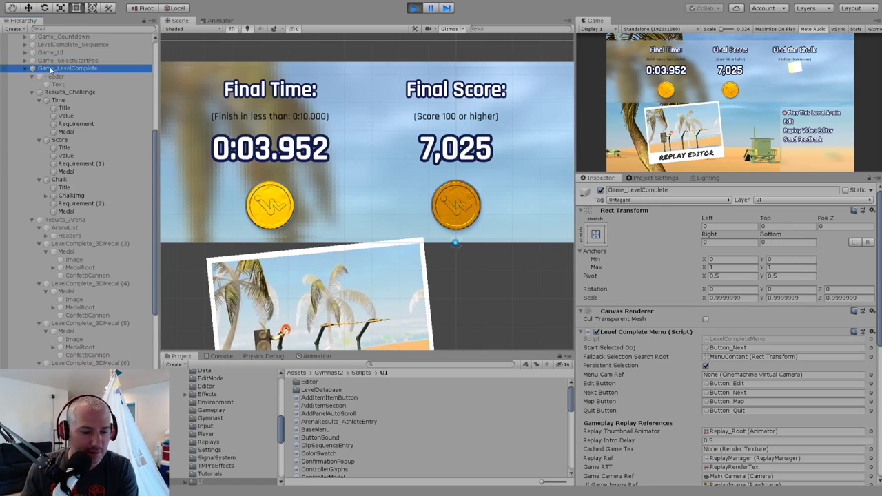
{"action": "left_click", "coordinate": [25, 68]}
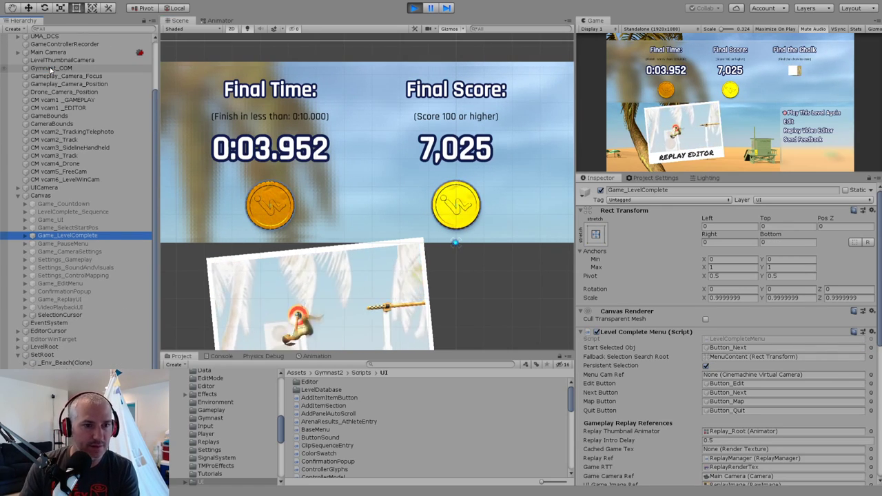
{"action": "key", "text": "Right"}
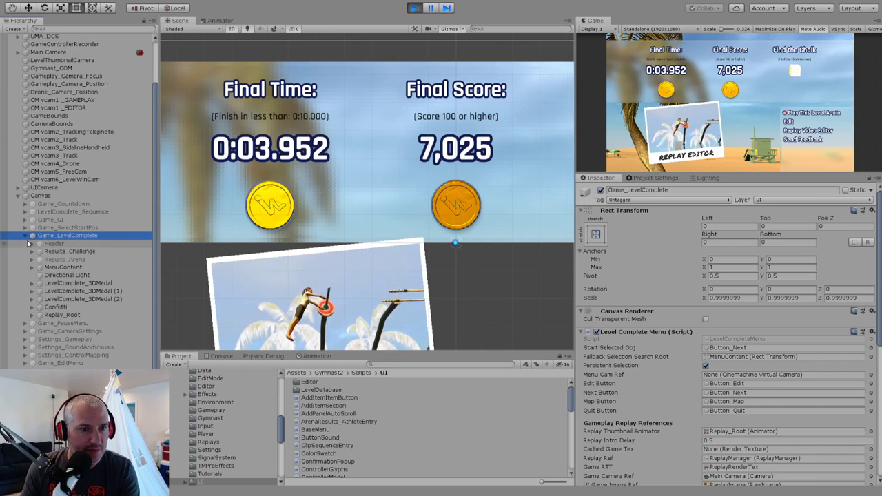
{"action": "left_click", "coordinate": [63, 283]}
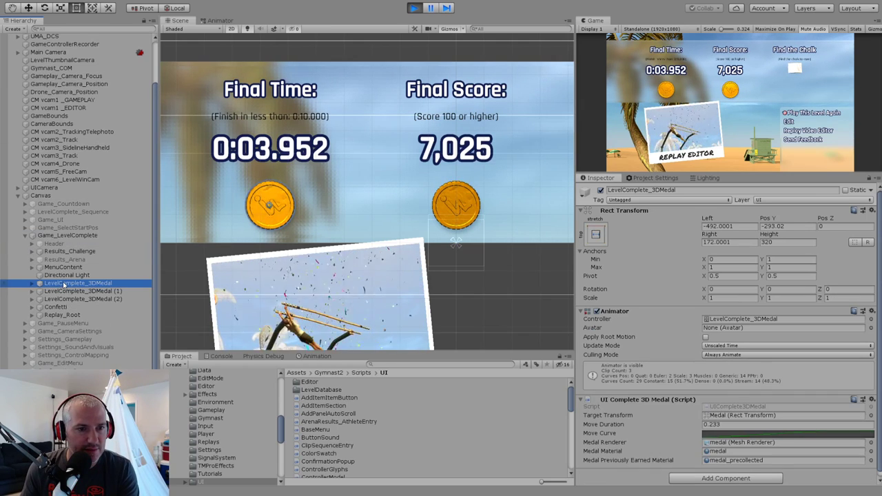
{"action": "left_click_drag", "start_coordinate": [269, 168], "coordinate": [269, 155]}
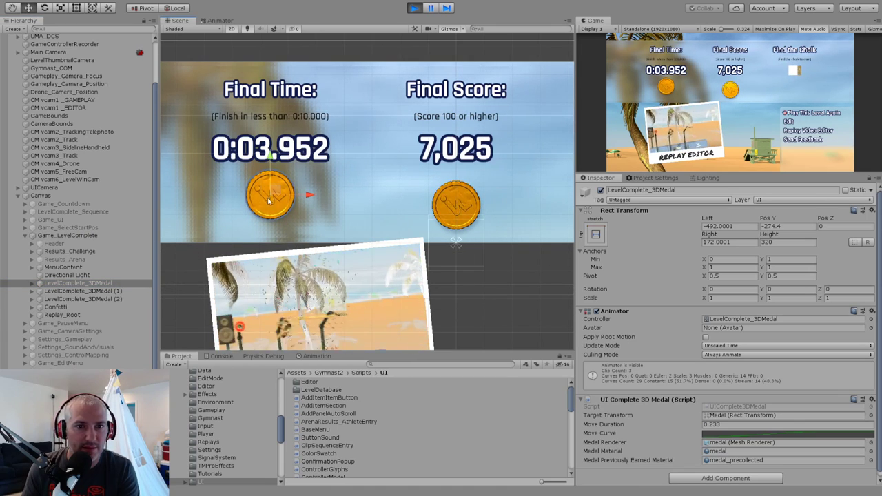
{"action": "scroll", "coordinate": [259, 204], "scroll_direction": "up", "scroll_amount": 2}
{"action": "scroll", "coordinate": [259, 205], "scroll_direction": "up", "scroll_amount": 3}
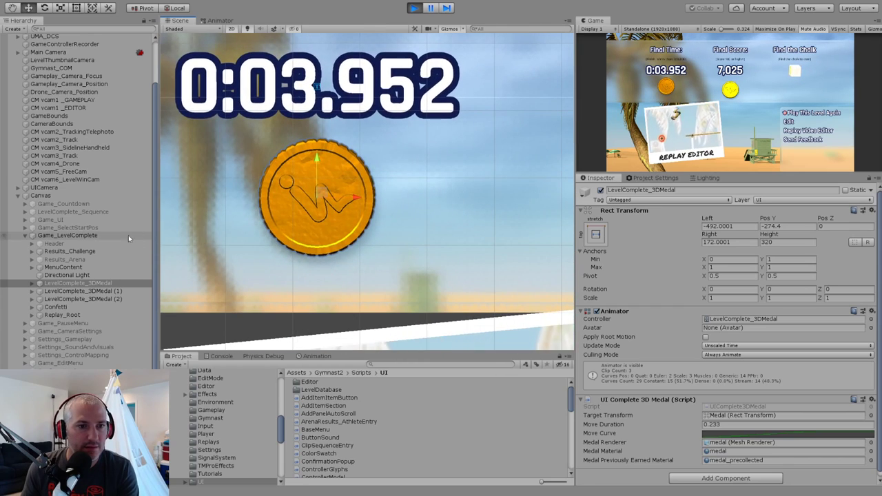
{"action": "left_click", "coordinate": [414, 8]}
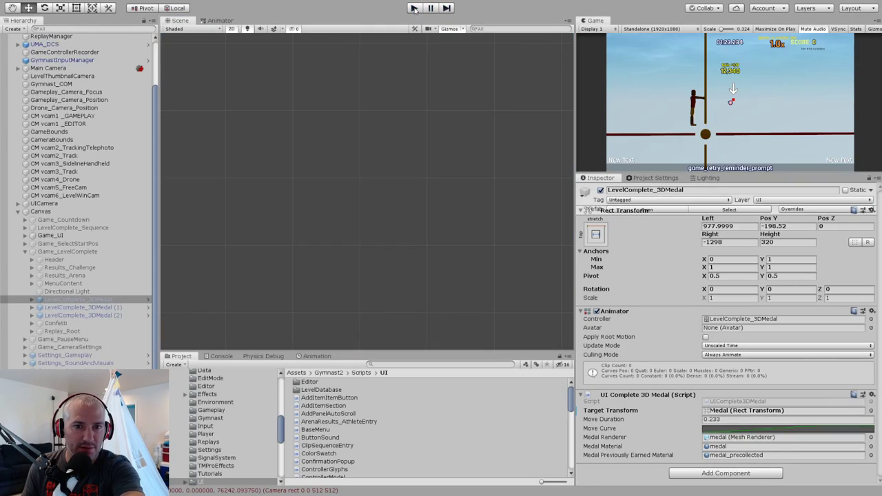
Reactivate Game_LevelComplete and enable the Image component on its Results_Challenge object.
{"action": "left_click", "coordinate": [65, 251]}
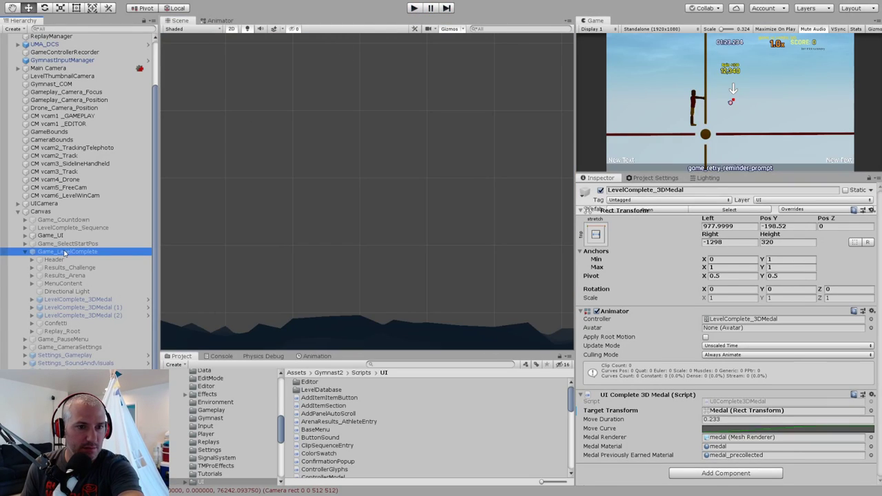
{"action": "left_click", "coordinate": [600, 190]}
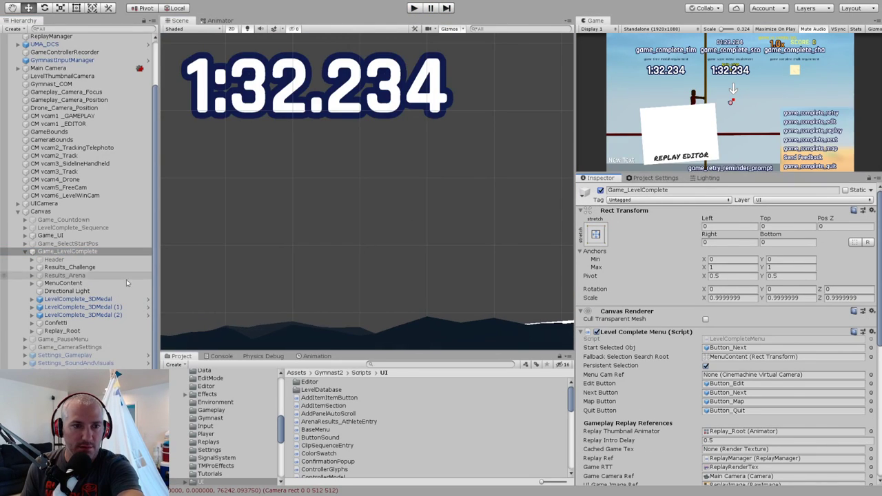
{"action": "left_click", "coordinate": [31, 268]}
{"action": "left_click", "coordinate": [48, 268]}
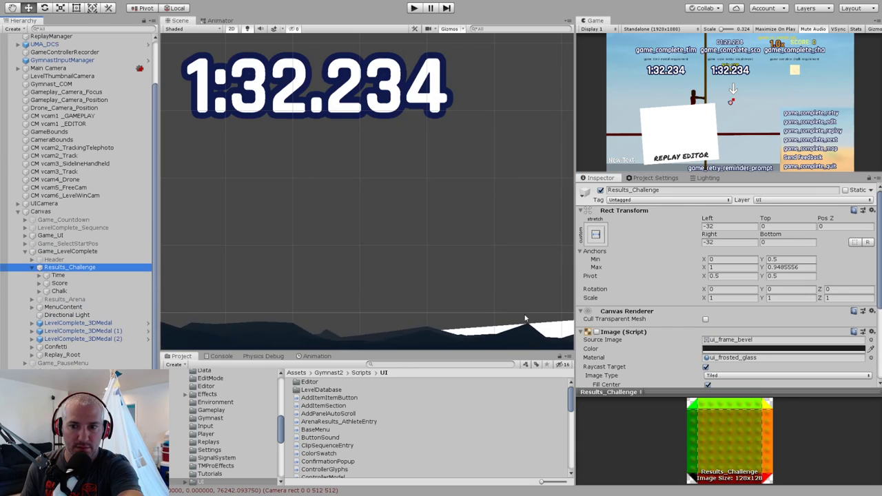
{"action": "left_click", "coordinate": [597, 332]}
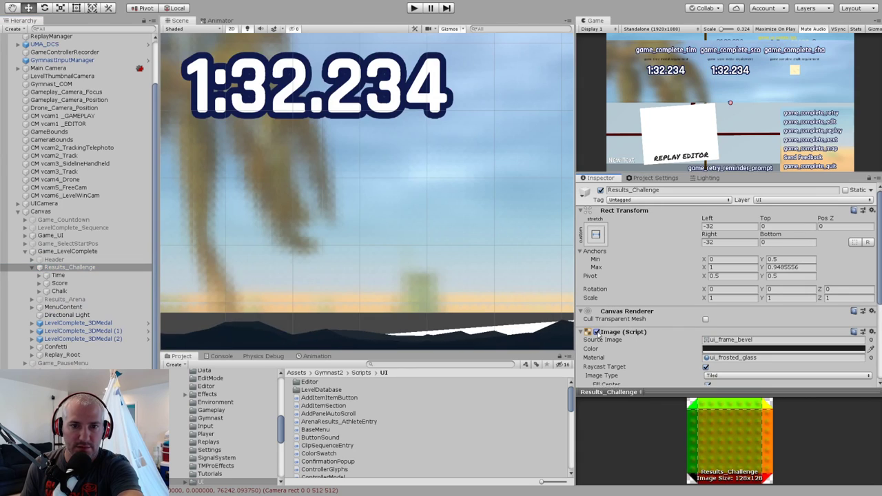
Raise the bottom edge of Time's Medal and bring its lower anchor up to Y 0.115625.
{"action": "left_click", "coordinate": [39, 276]}
{"action": "left_click", "coordinate": [80, 306]}
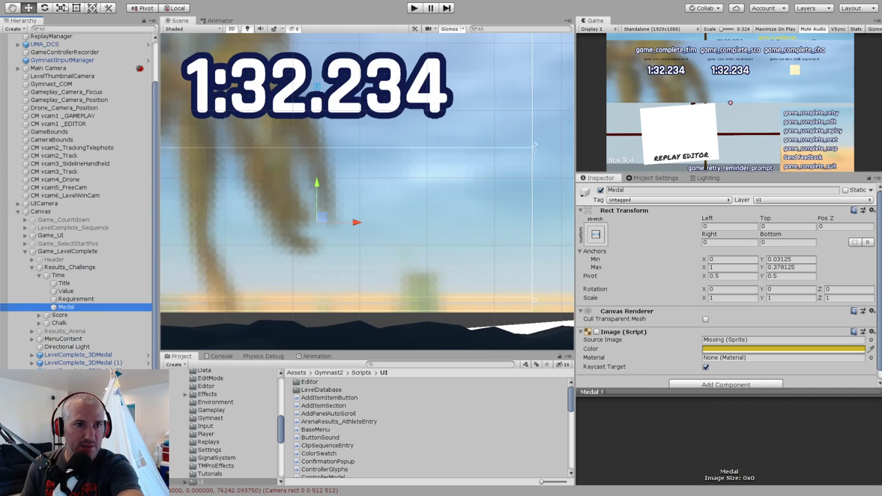
{"action": "left_click", "coordinate": [75, 8]}
{"action": "left_click_drag", "start_coordinate": [373, 297], "coordinate": [373, 277]}
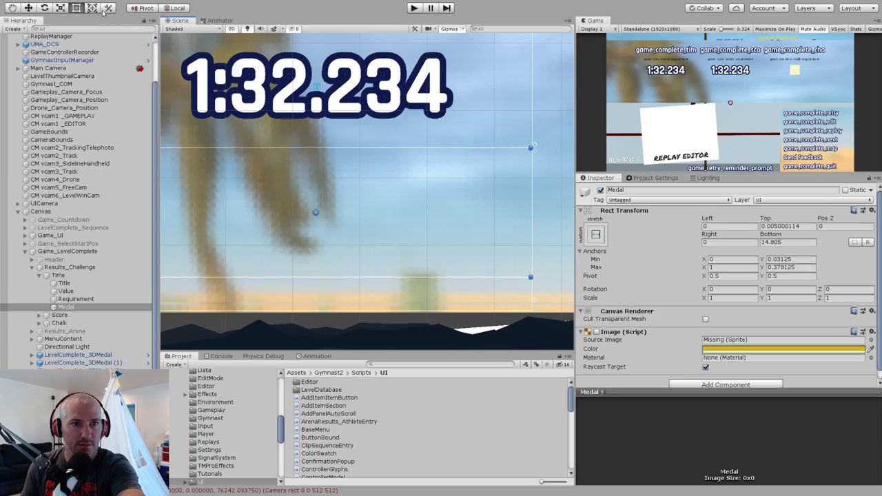
{"action": "left_click", "coordinate": [28, 8]}
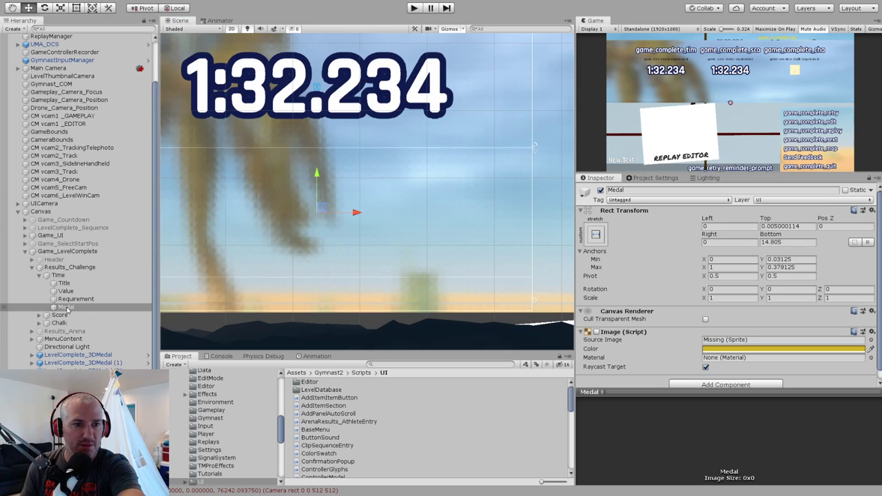
{"action": "key", "text": "t"}
{"action": "left_click_drag", "start_coordinate": [369, 277], "coordinate": [369, 265]}
{"action": "left_click", "coordinate": [29, 7]}
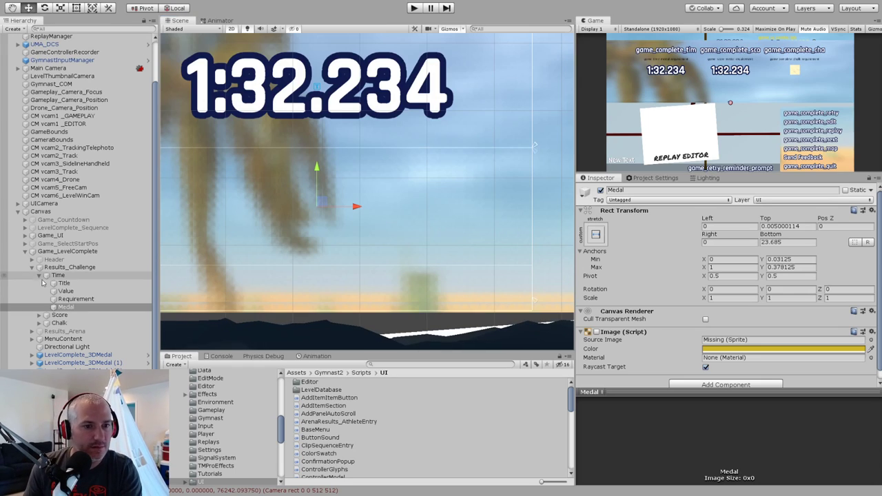
{"action": "left_click", "coordinate": [75, 7]}
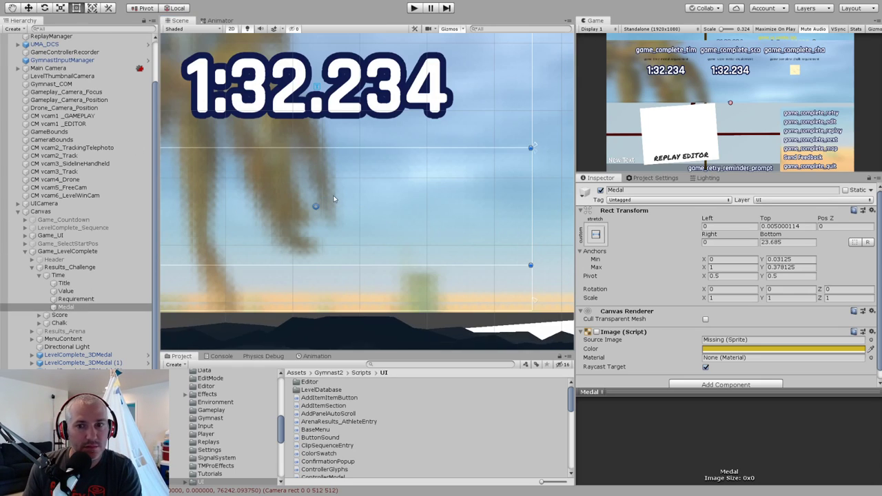
{"action": "left_click_drag", "start_coordinate": [536, 302], "coordinate": [531, 261]}
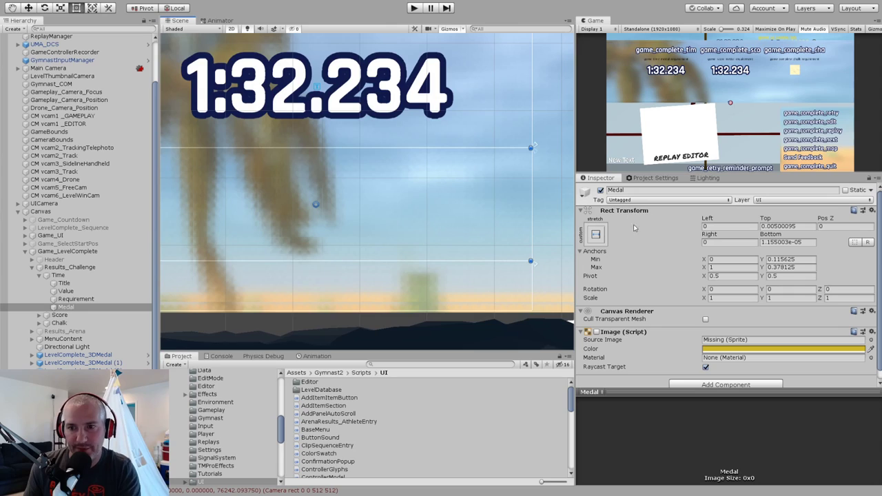
Apply the raised Rect Transform values of Time's Medal to the Medal objects of Score and Chalk together.
{"action": "left_click", "coordinate": [40, 322]}
{"action": "left_click", "coordinate": [39, 315]}
{"action": "left_click", "coordinate": [65, 346]}
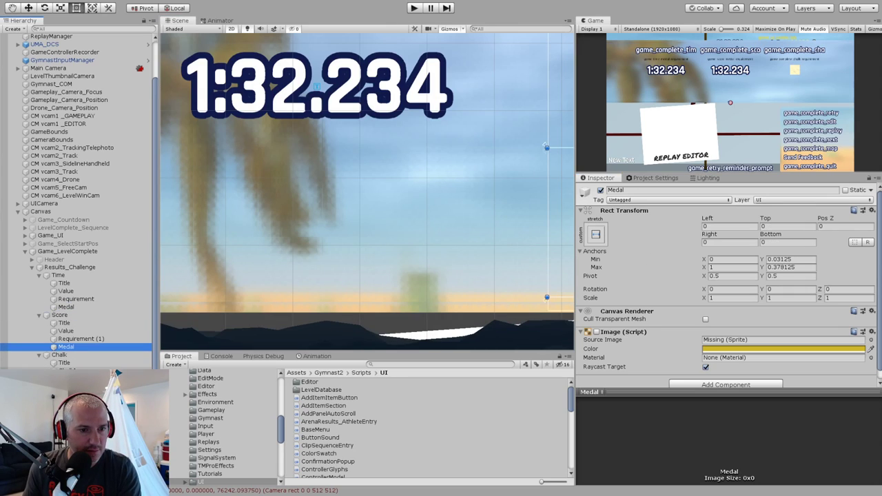
{"action": "left_click", "coordinate": [65, 387], "text": "ctrl"}
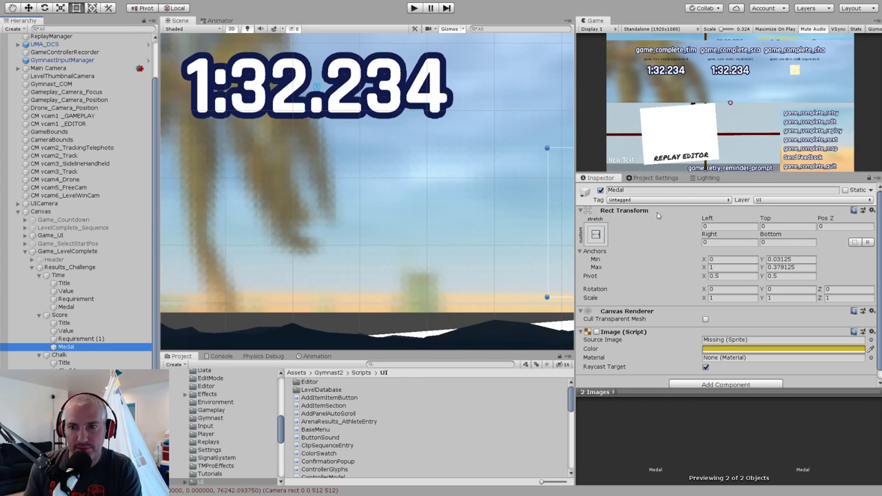
{"action": "scroll", "coordinate": [416, 207], "scroll_direction": "down", "scroll_amount": 8}
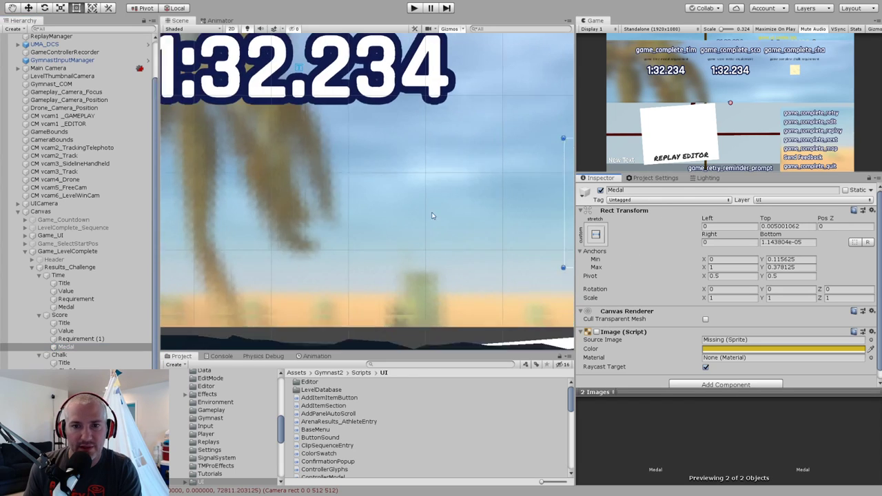
{"action": "middle_click_drag", "start_coordinate": [416, 206], "coordinate": [300, 208]}
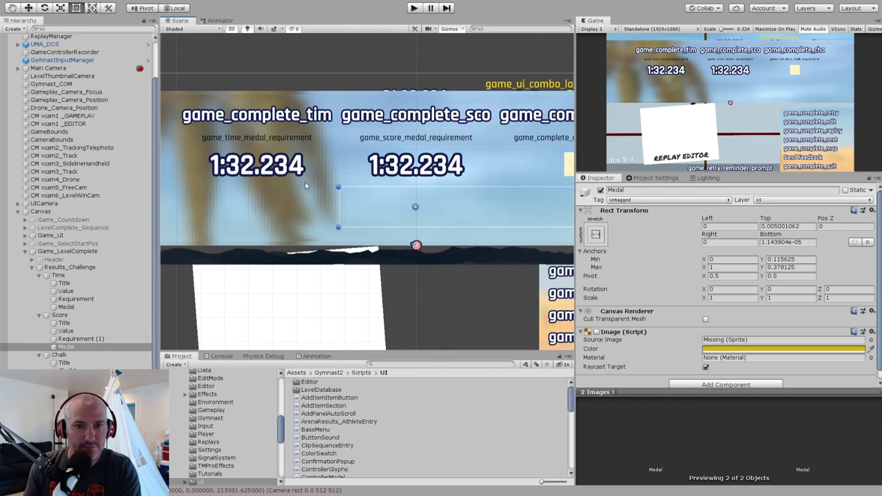
Run the scene to check the raised medal layout on the level-complete screen, and stop Play mode.
{"action": "left_click", "coordinate": [414, 8]}
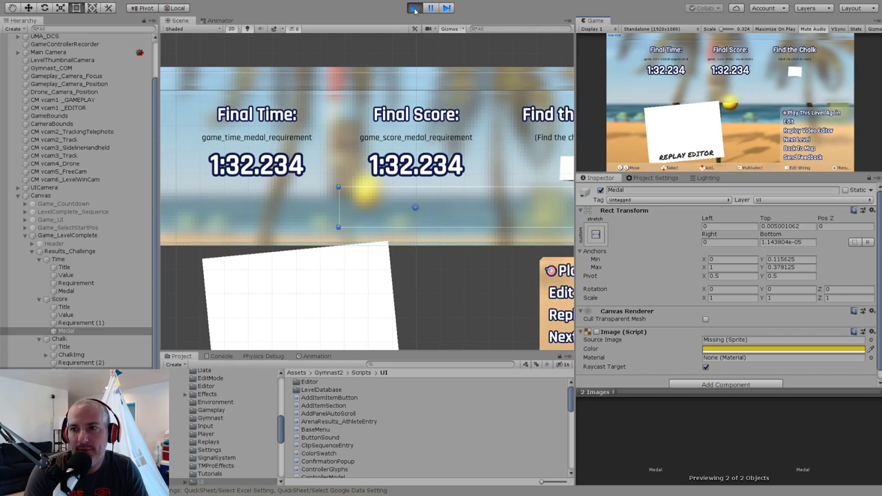
{"action": "key", "text": "Down"}
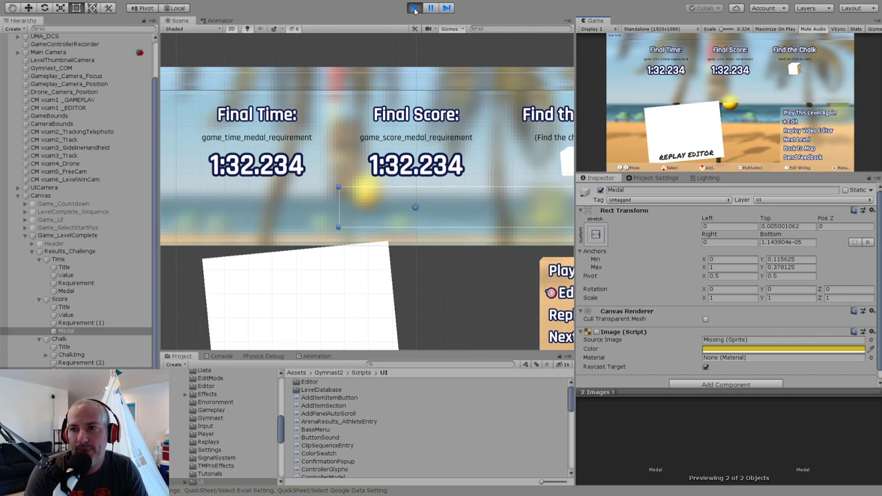
{"action": "left_click", "coordinate": [414, 8]}
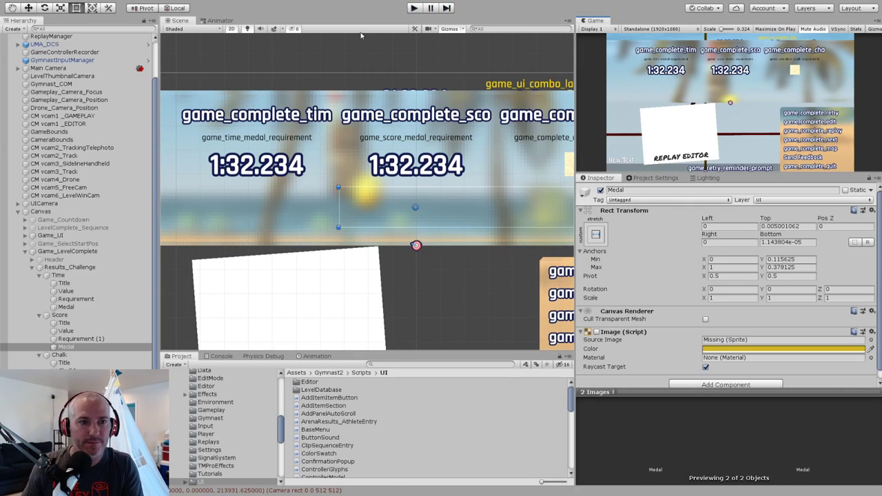
Deactivate Game_LevelComplete and start Play mode.
{"action": "left_click", "coordinate": [67, 251]}
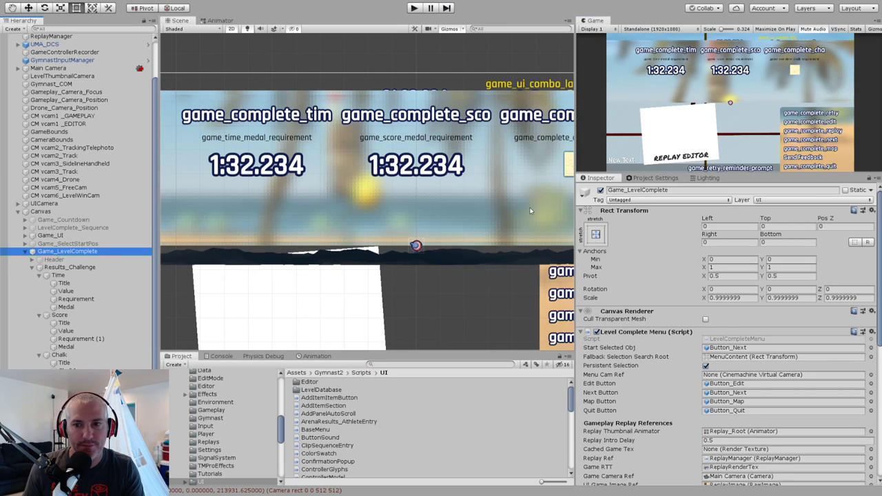
{"action": "left_click", "coordinate": [601, 190]}
{"action": "left_click", "coordinate": [414, 8]}
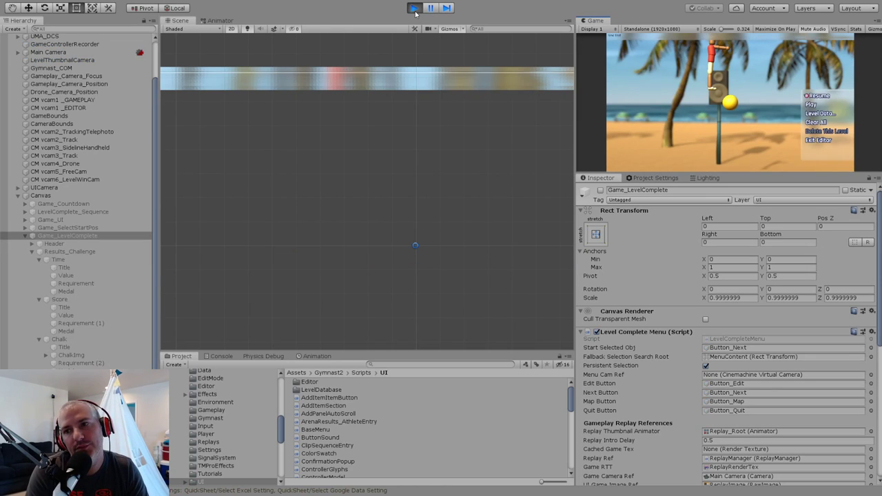
Load the aaa level through the level editor's Level Data and play it through twice to check the results screen.
{"action": "key", "text": "Down"}
{"action": "key", "text": "Return"}
{"action": "key", "text": "Up"}
{"action": "key", "text": "Return"}
{"action": "key", "text": "Down"}
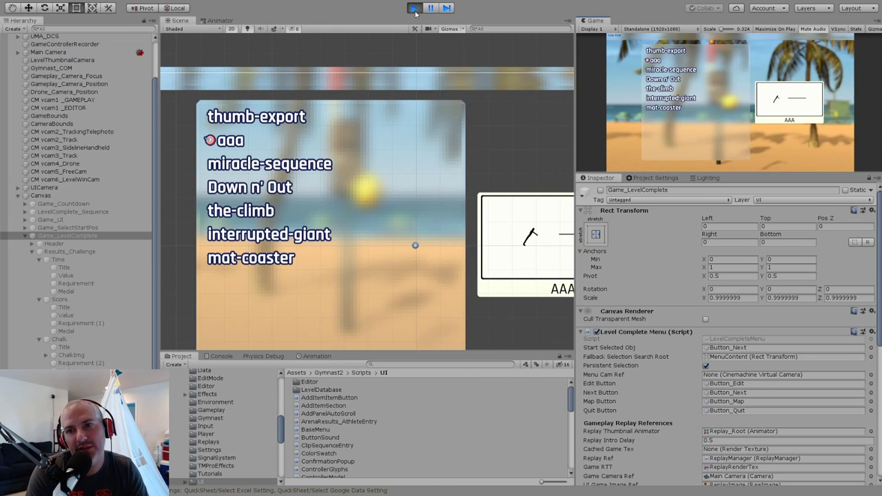
{"action": "key", "text": "Return"}
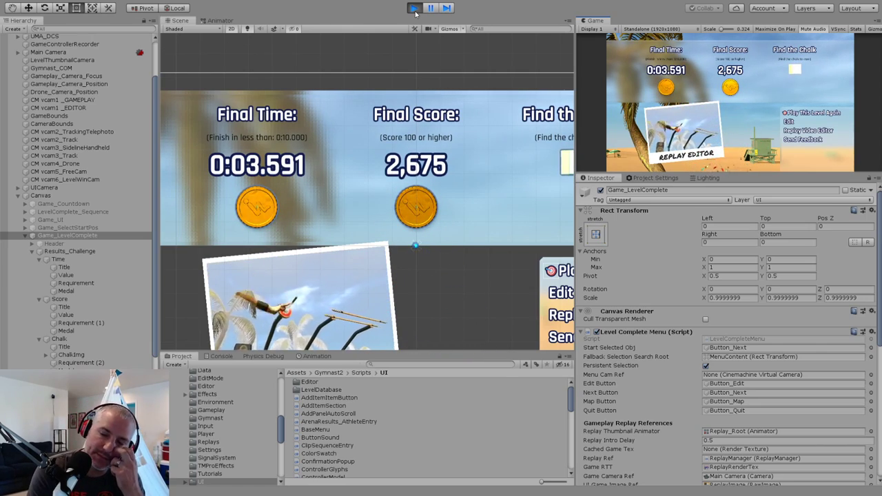
{"action": "key", "text": "Return"}
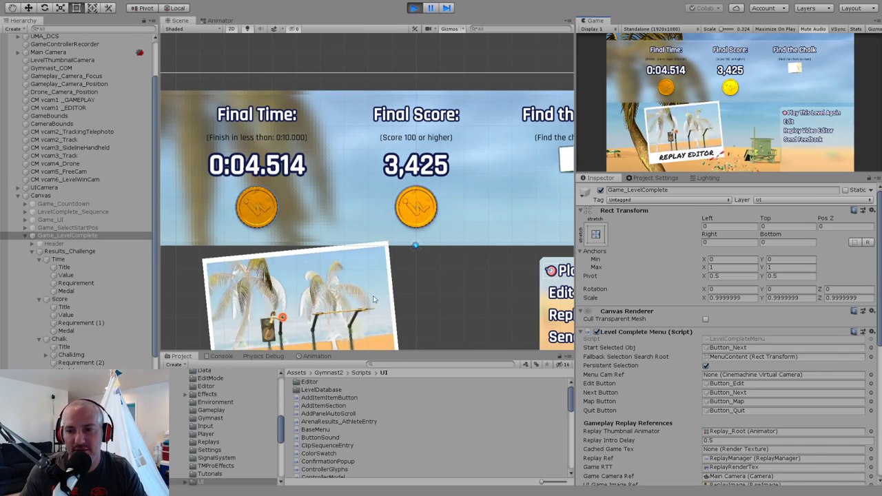
Try a Replay Intro Delay of 1 on Game_LevelComplete in the running scene and play the level again.
{"action": "left_click", "coordinate": [717, 439]}
{"action": "type", "text": "1"}
{"action": "left_click", "coordinate": [703, 71]}
{"action": "key", "text": "Return"}
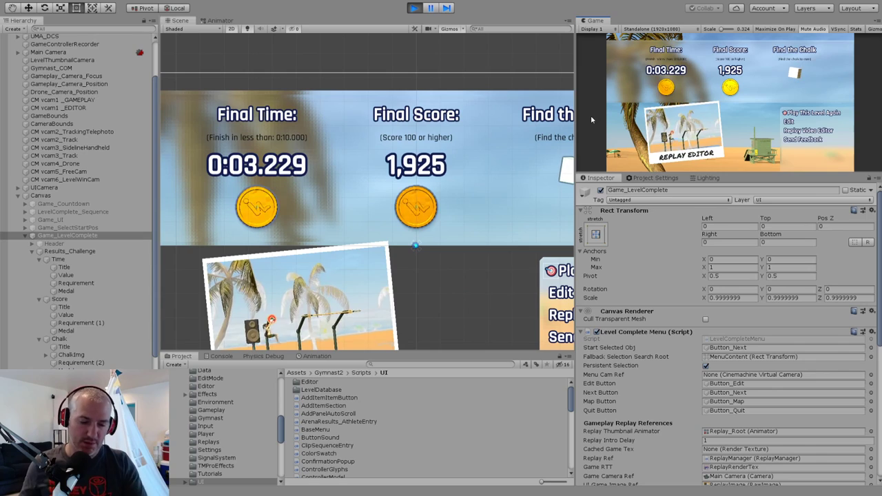
Stop Play mode and set the Replay Intro Delay of Game_LevelComplete's Level Complete Menu script to 1.
{"action": "left_click", "coordinate": [414, 8]}
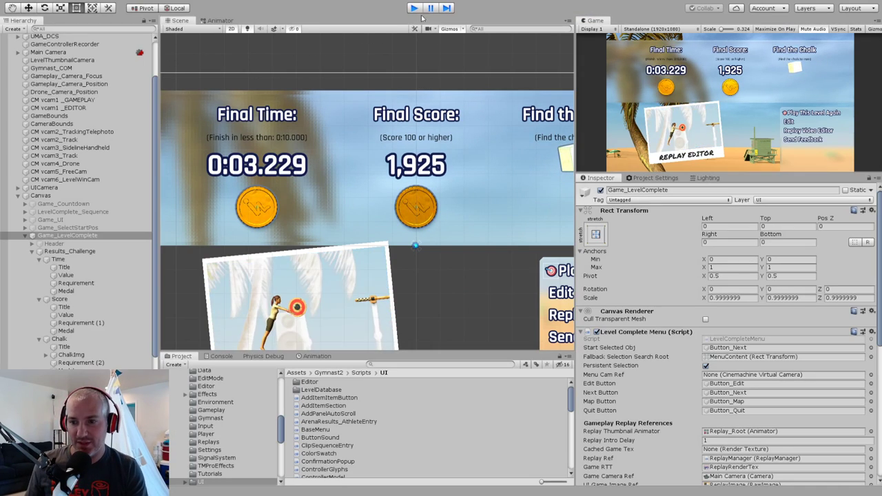
{"action": "left_click", "coordinate": [723, 441]}
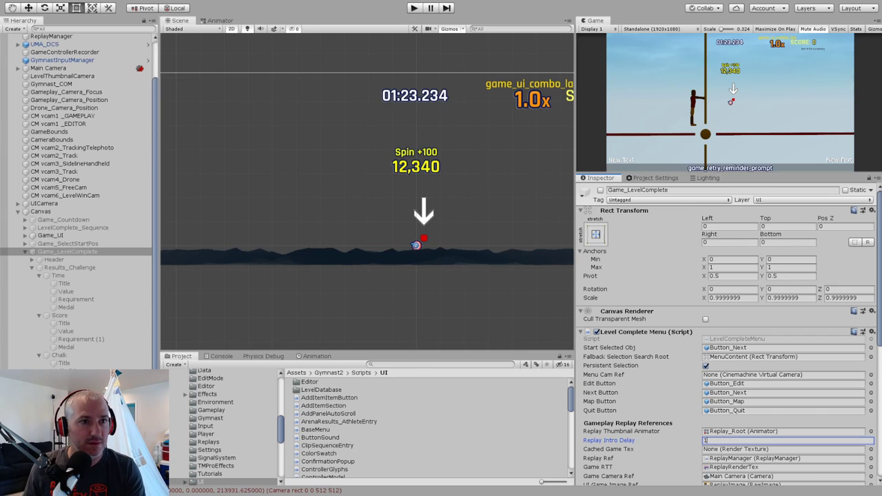
{"action": "left_click_drag", "start_coordinate": [155, 117], "coordinate": [151, 80]}
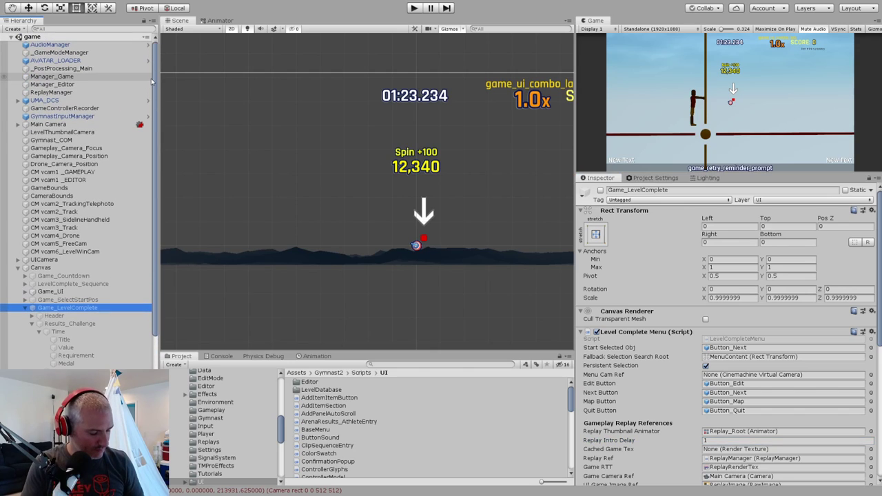
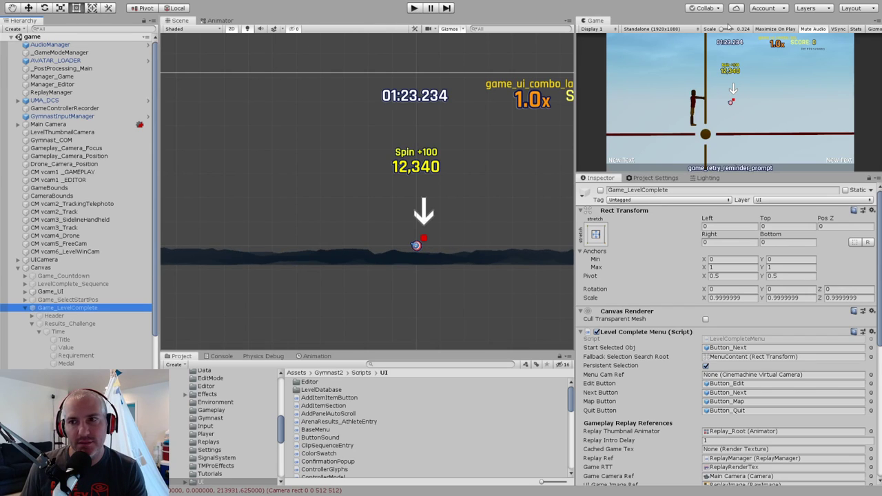
Start Play mode and bring the level editor up with its pause menu closed.
{"action": "left_click", "coordinate": [413, 8]}
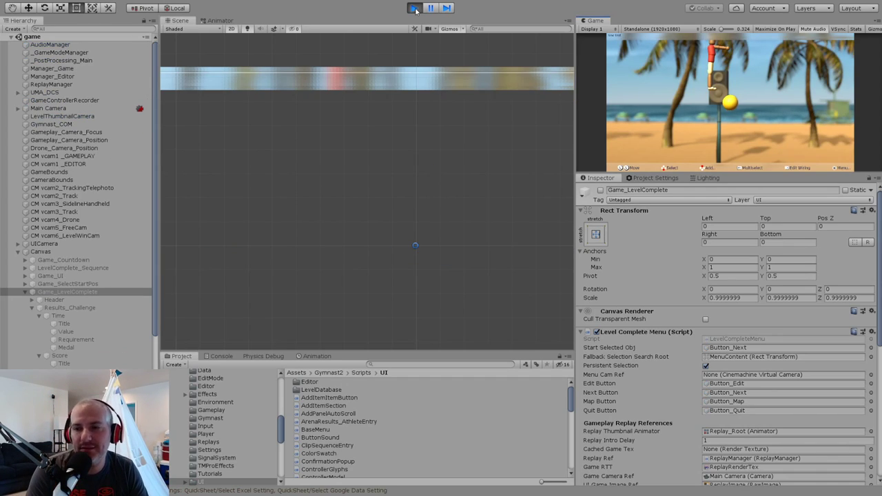
{"action": "key", "text": "Escape"}
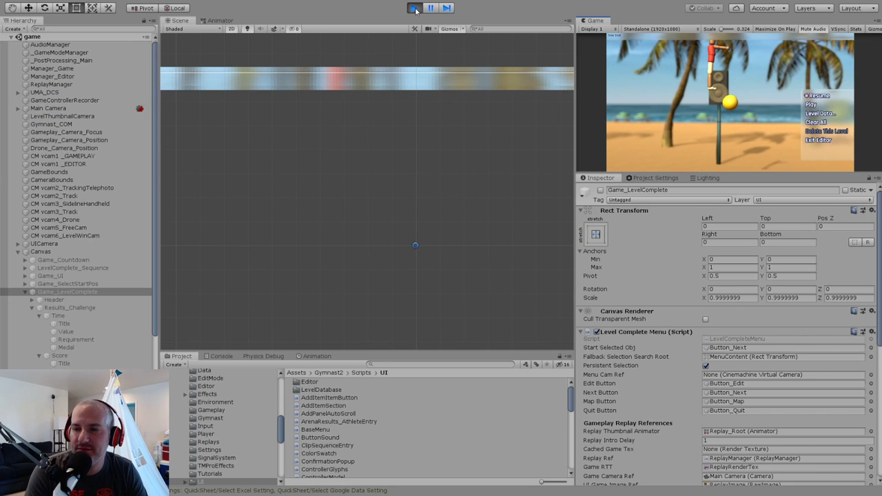
{"action": "key", "text": "Escape"}
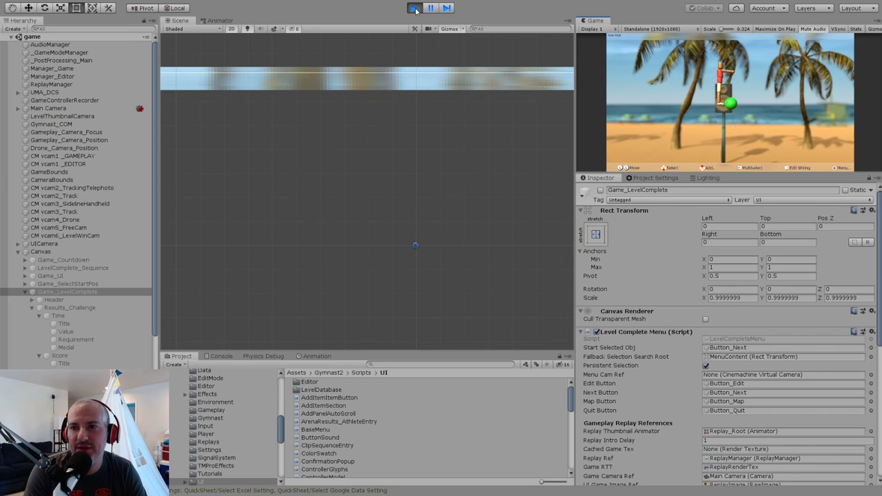
Add a Bar (Fixed) from Standard Bars and place it at the gymnast.
{"action": "key", "text": "space"}
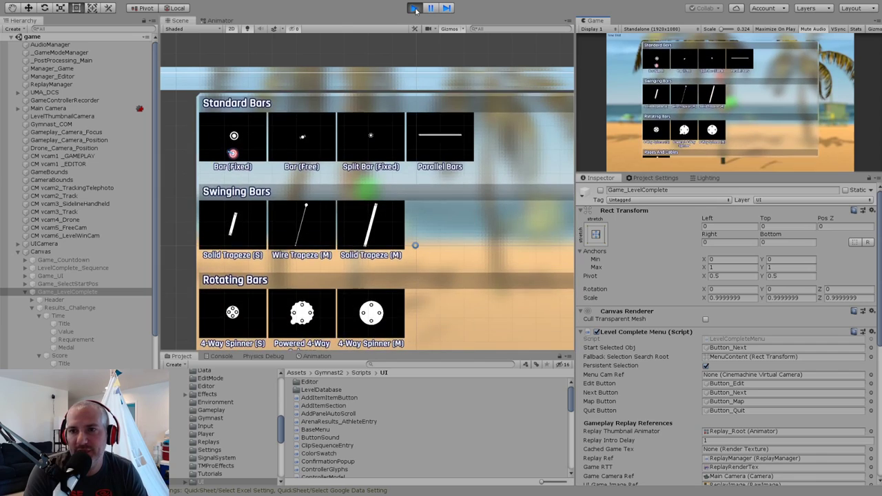
{"action": "key", "text": "Return"}
{"action": "key", "text": "Return"}
{"action": "key", "text": "Return"}
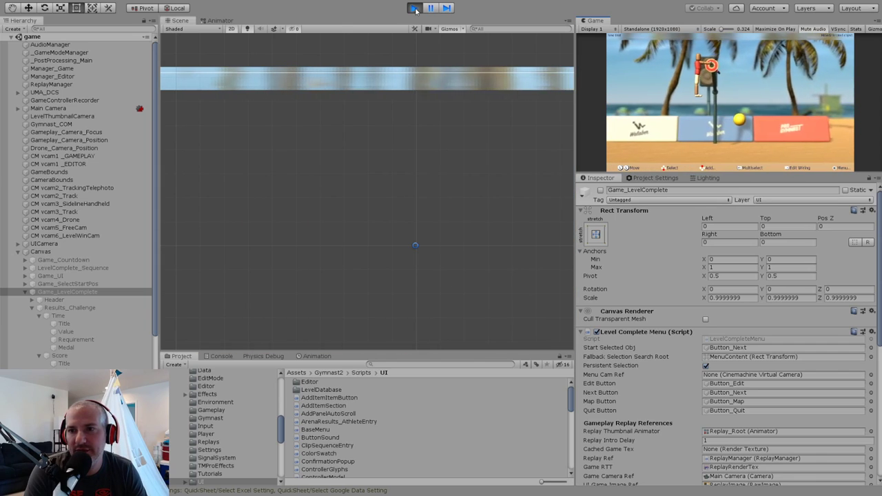
Add a mat from Landing Mats and position it on the sand beside the bar.
{"action": "key", "text": "a"}
{"action": "key", "text": "Down"}
{"action": "key", "text": "Down"}
{"action": "key", "text": "Down"}
{"action": "key", "text": "Down"}
{"action": "key", "text": "Down"}
{"action": "key", "text": "Down"}
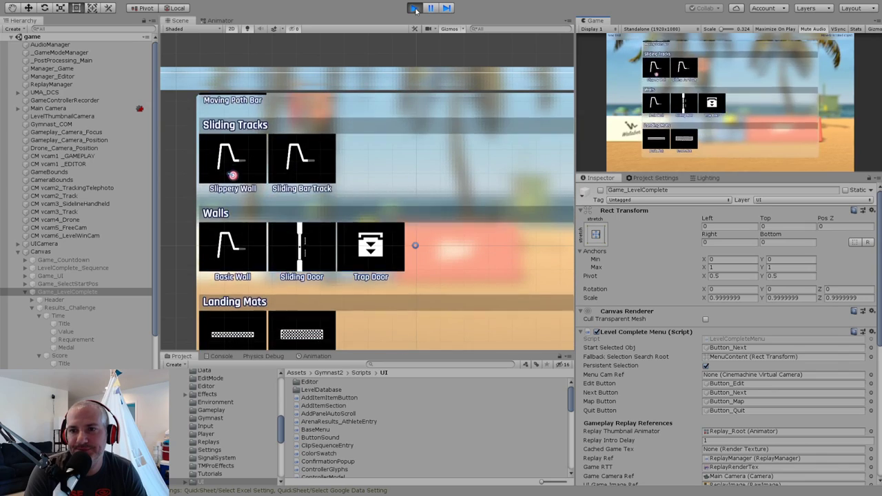
{"action": "key", "text": "Return"}
{"action": "key", "text": "Right"}
{"action": "key", "text": "Down"}
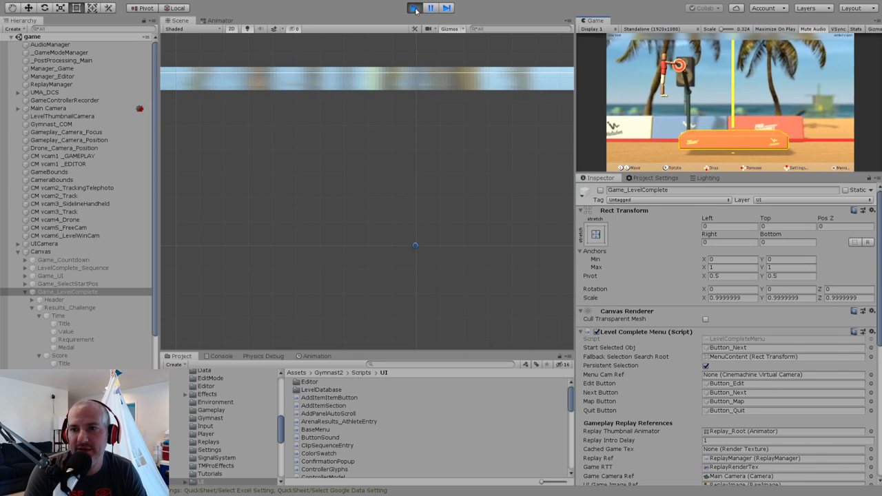
Set the landing mat's Checkpoint Type to Level Goal and reposition the gymnast start objects together.
{"action": "key", "text": "y"}
{"action": "key", "text": "Return"}
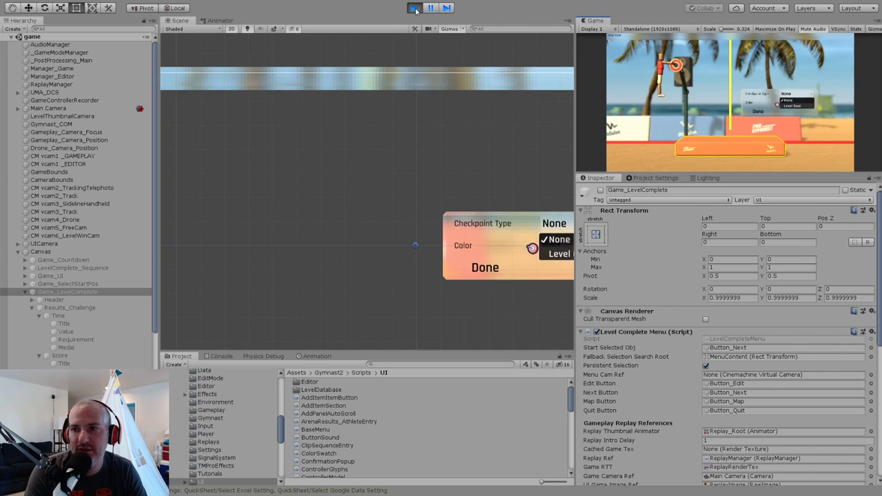
{"action": "key", "text": "Down"}
{"action": "key", "text": "Return"}
{"action": "key", "text": "Return"}
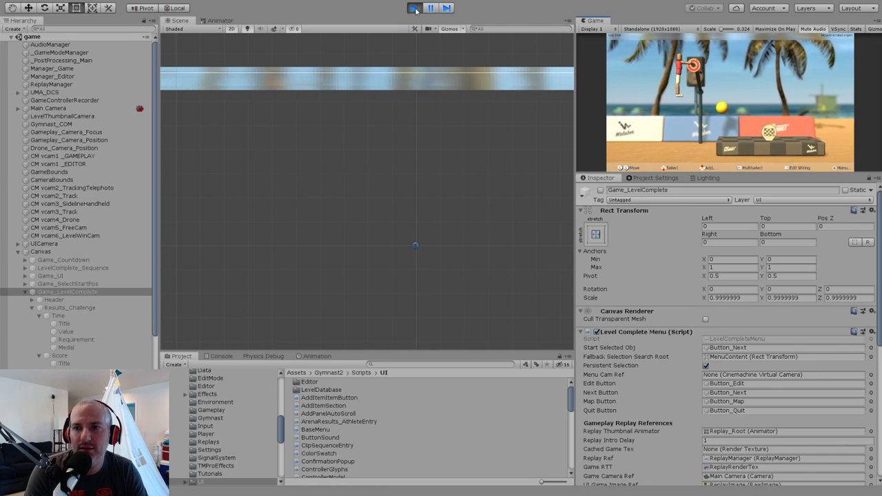
{"action": "key", "text": "shift"}
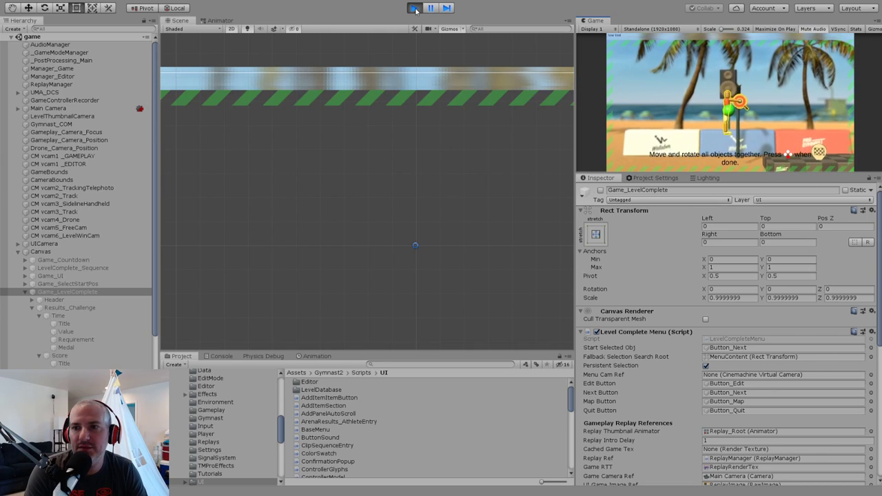
{"action": "key", "text": "Return"}
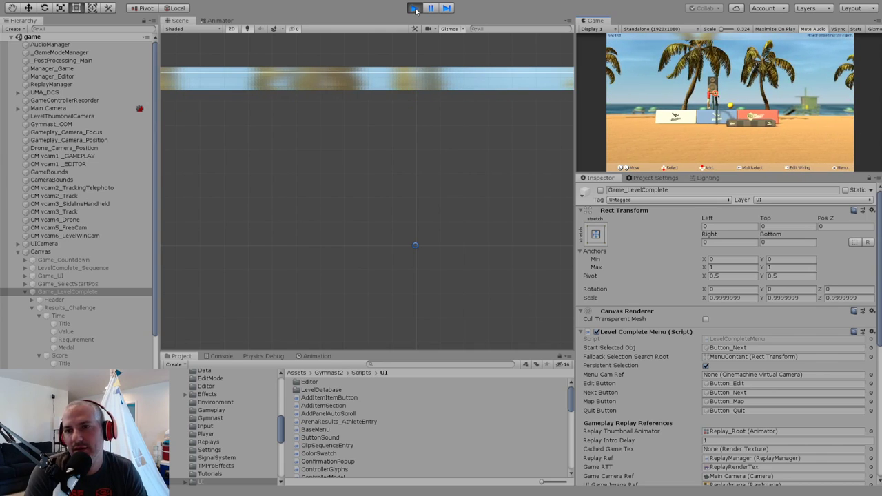
Set the level's Time Medal Requirement to 0 min 10 sec and its Score Medal Requirement to 1500 points.
{"action": "key", "text": "Escape"}
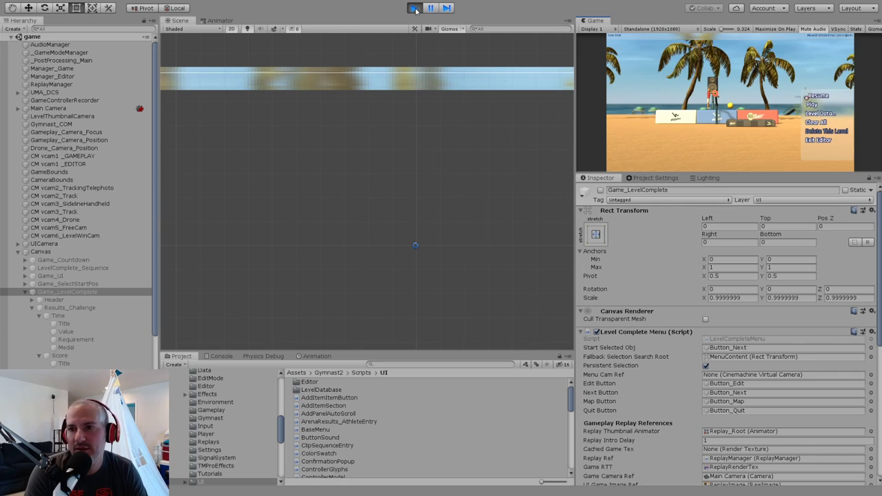
{"action": "key", "text": "Return"}
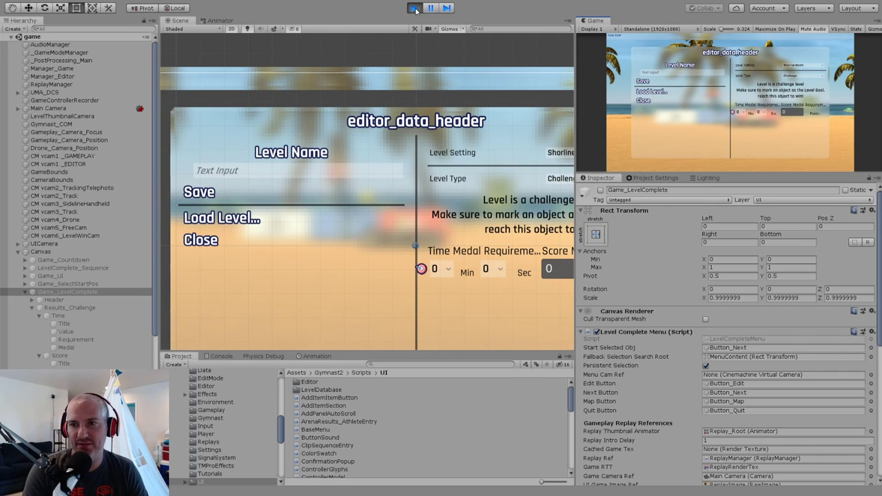
{"action": "key", "text": "Right"}
{"action": "key", "text": "Return"}
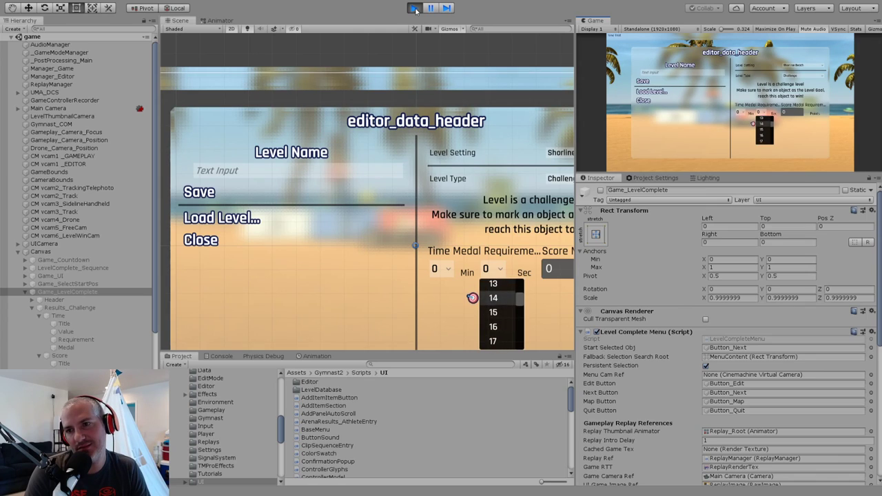
{"action": "key", "text": "Up"}
{"action": "key", "text": "Return"}
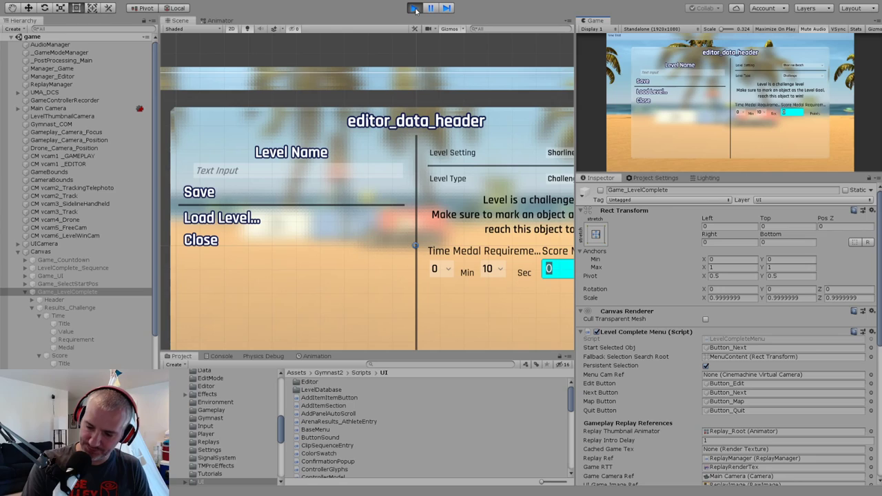
{"action": "type", "text": "1500"}
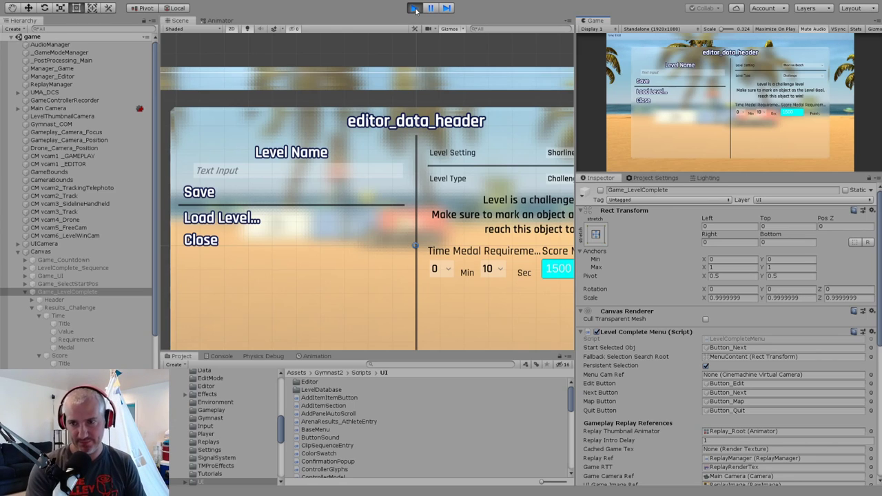
Name the level bbb and load the thumb-export level.
{"action": "key", "text": "Left"}
{"action": "key", "text": "Left"}
{"action": "key", "text": "Up"}
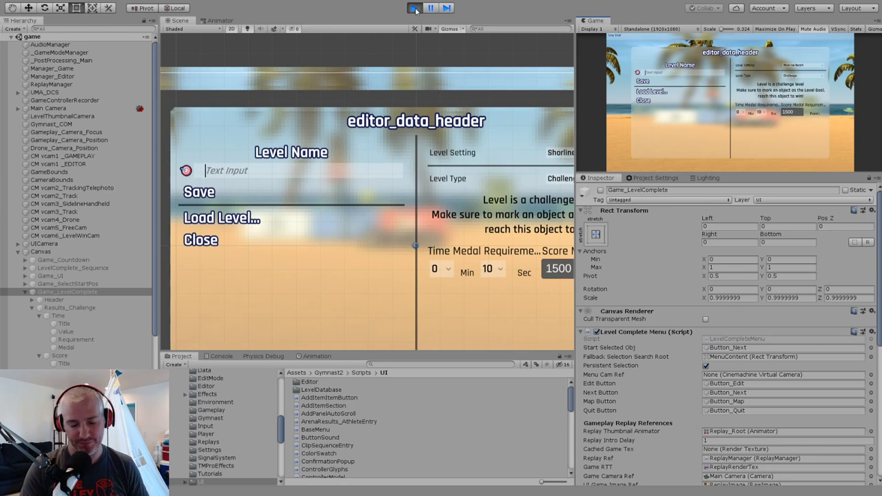
{"action": "key", "text": "Down"}
{"action": "key", "text": "Down"}
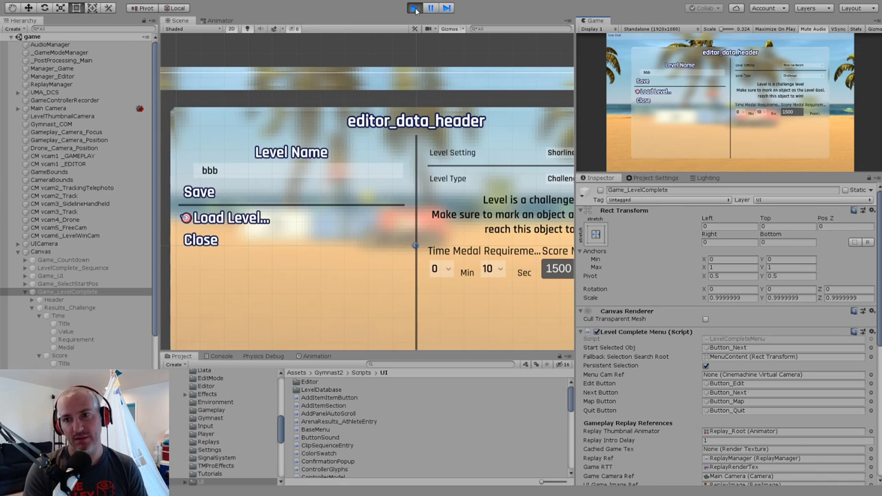
{"action": "key", "text": "Escape"}
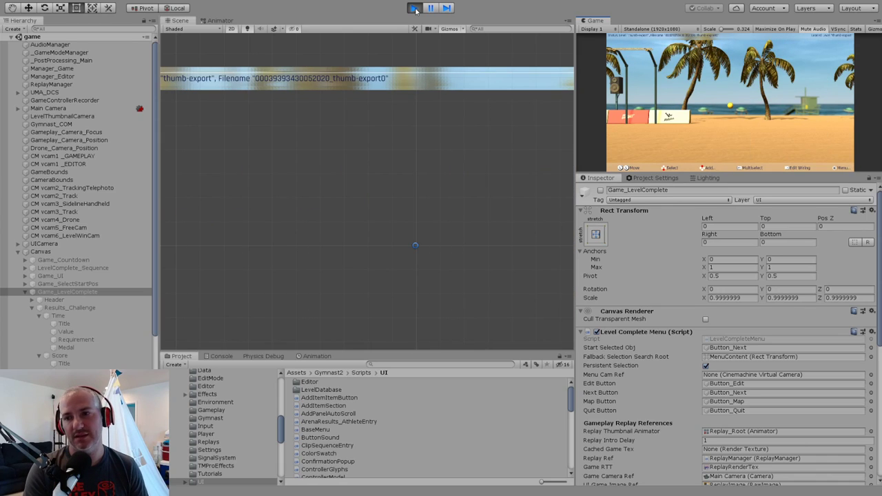
Clear all items from the loaded level to start over.
{"action": "key", "text": "Escape"}
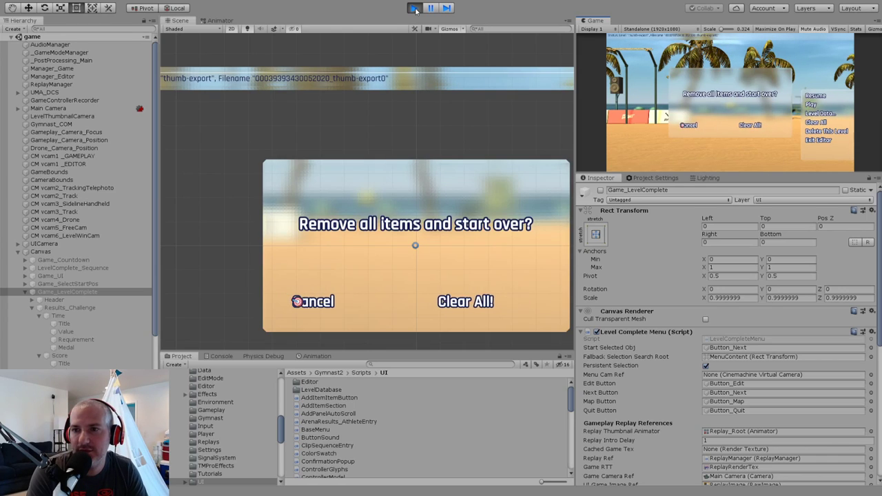
{"action": "key", "text": "Right"}
{"action": "key", "text": "Return"}
Rebuild the cleared level with a gymnast start position, a basic bar and a basic landing mat.
{"action": "key", "text": "Return"}
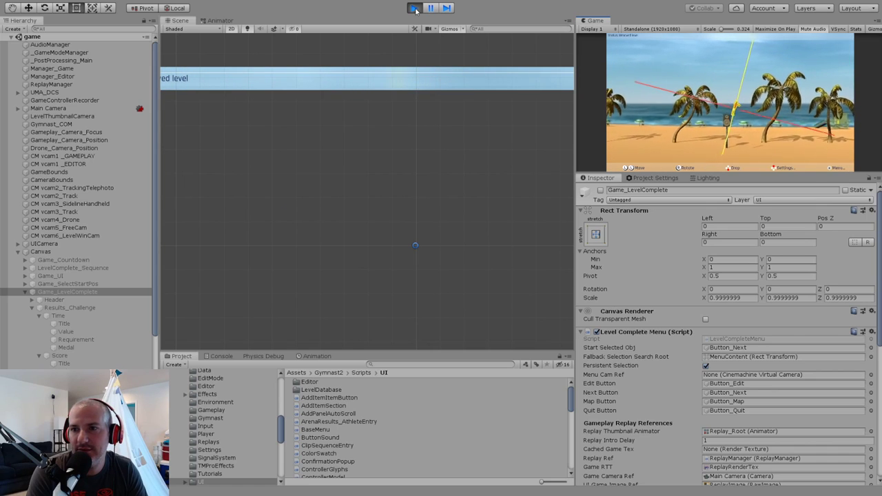
{"action": "key", "text": "Return"}
{"action": "key", "text": "Tab"}
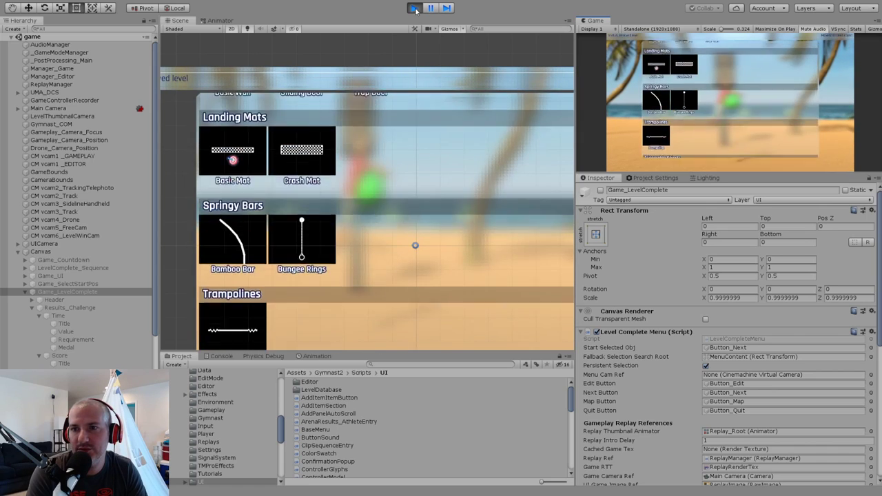
{"action": "key", "text": "Up"}
{"action": "key", "text": "Up"}
{"action": "key", "text": "Up"}
{"action": "key", "text": "Up"}
{"action": "key", "text": "Up"}
{"action": "key", "text": "Up"}
{"action": "key", "text": "Up"}
{"action": "key", "text": "Up"}
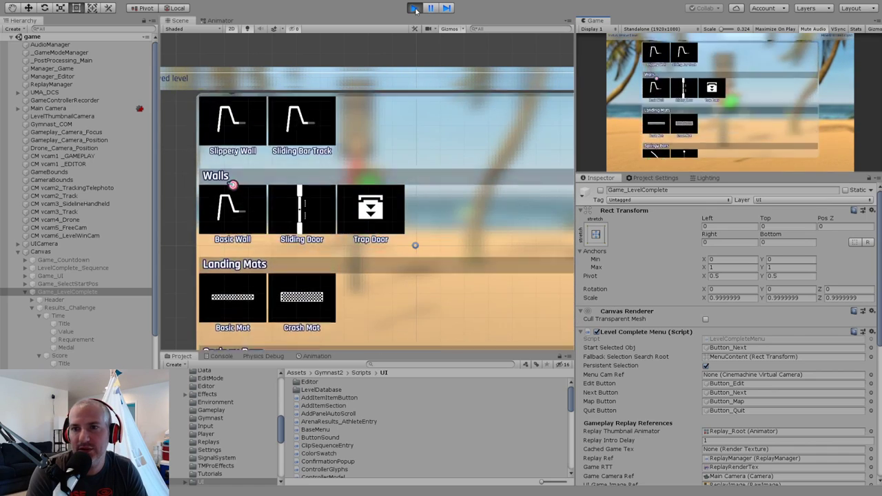
{"action": "key", "text": "Return"}
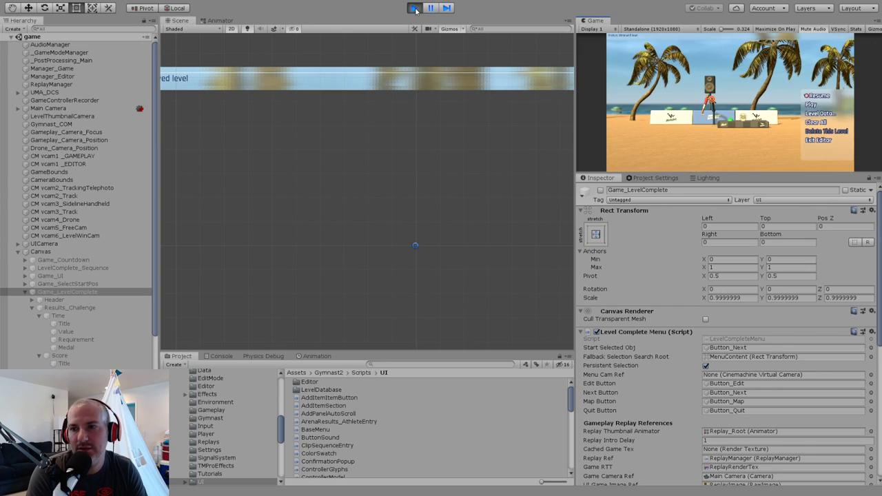
Name the level bbb and set its medal requirements to 0 min 10 sec and 1500 points in the level data.
{"action": "key", "text": "Return"}
{"action": "key", "text": "Up"}
{"action": "key", "text": "Up"}
{"action": "key", "text": "Up"}
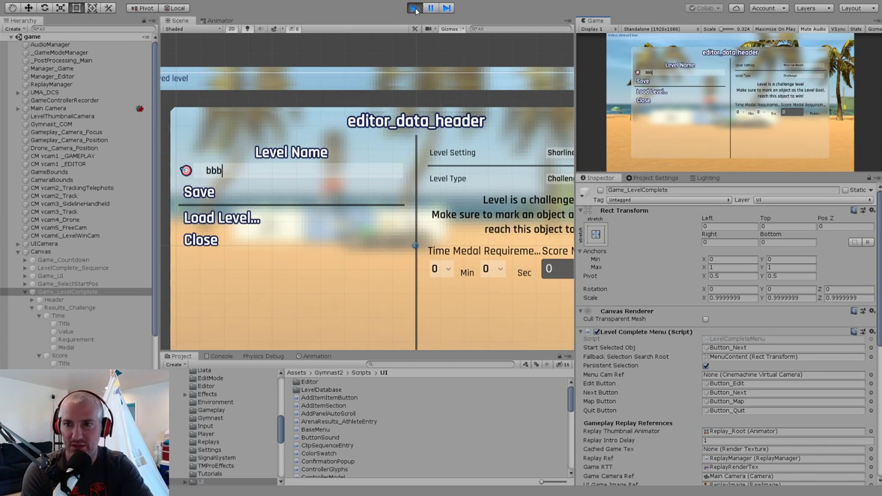
{"action": "key", "text": "Return"}
{"action": "key", "text": "Down"}
{"action": "key", "text": "Down"}
{"action": "key", "text": "Right"}
{"action": "key", "text": "Return"}
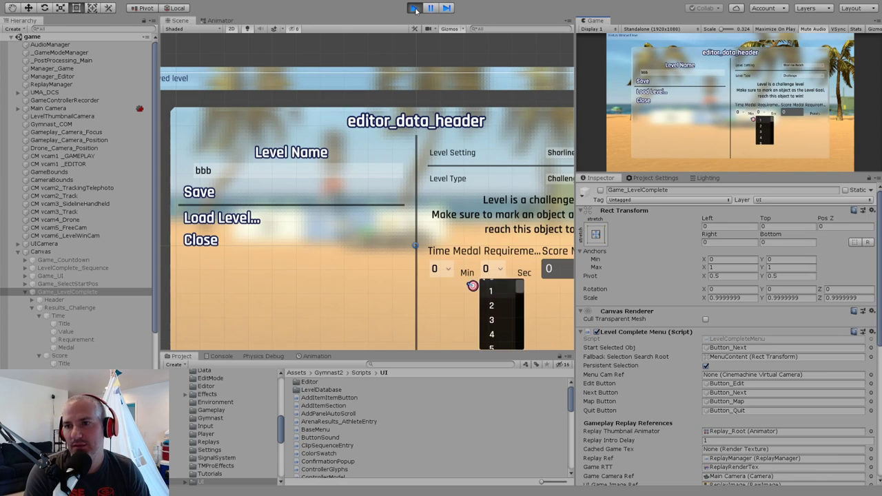
{"action": "key", "text": "Return"}
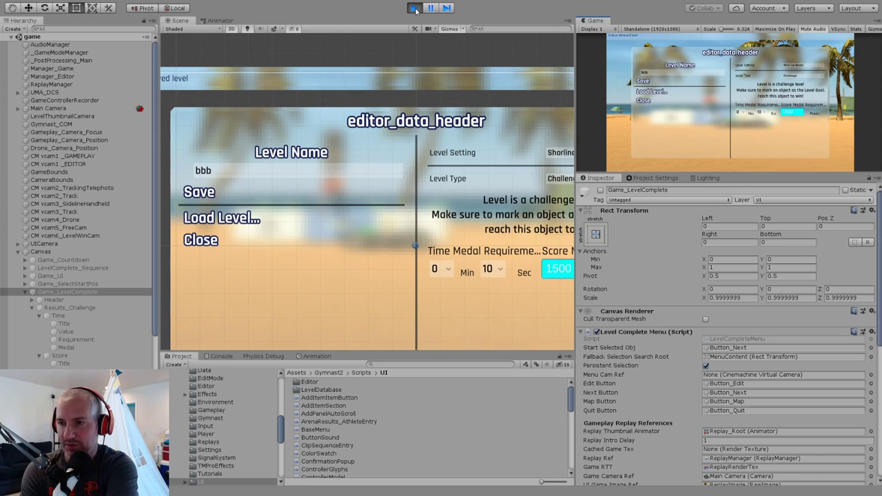
Save the bbb level and play it from the editor through to the level-complete screen.
{"action": "key", "text": "Left"}
{"action": "key", "text": "Up"}
{"action": "key", "text": "Up"}
{"action": "key", "text": "Return"}
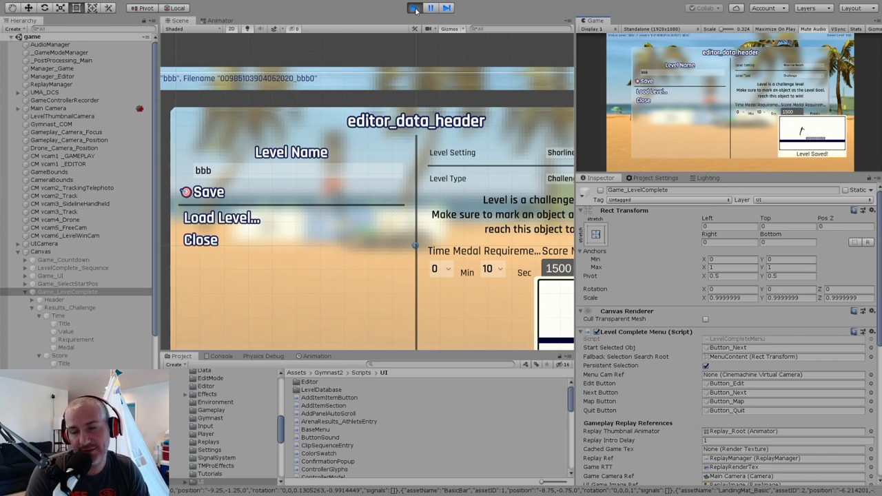
{"action": "key", "text": "Escape"}
{"action": "key", "text": "Down"}
{"action": "key", "text": "Return"}
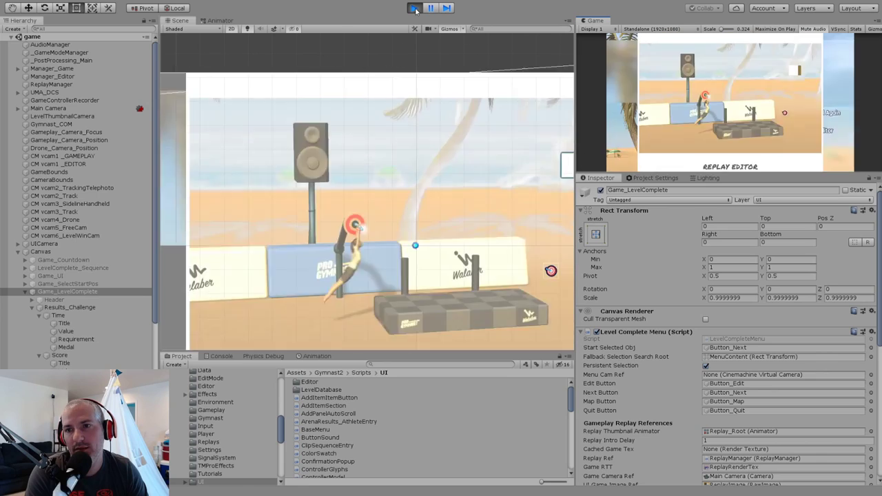
Go back to editing from the level-complete screen and play the level once more.
{"action": "key", "text": "Up"}
{"action": "key", "text": "Return"}
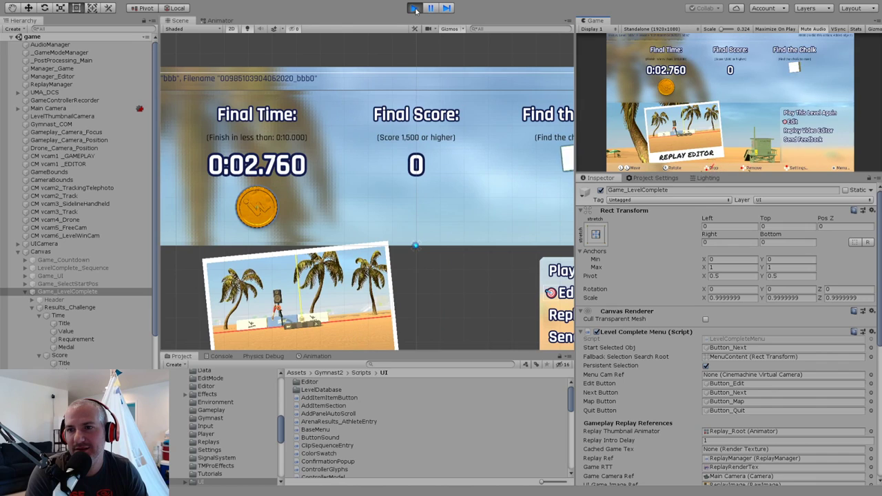
{"action": "key", "text": "Return"}
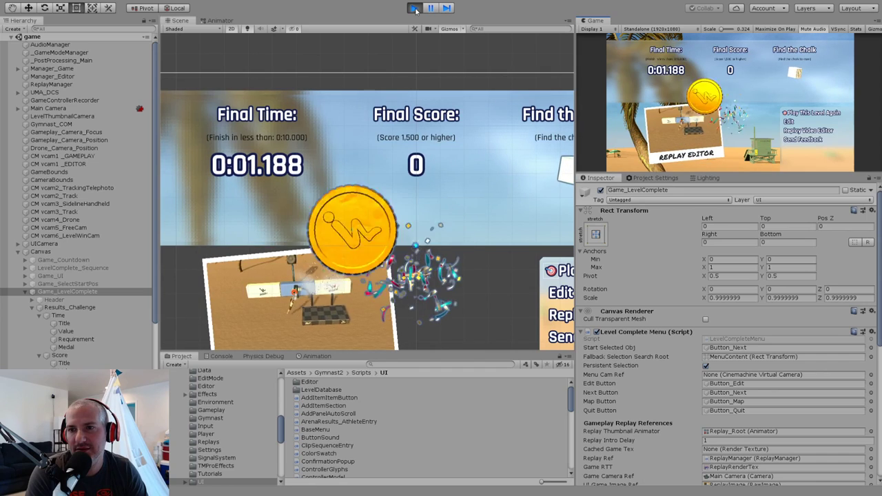
Choose Edit on the results screen, check how its menu responds in the editor, and stop the game.
{"action": "key", "text": "Down"}
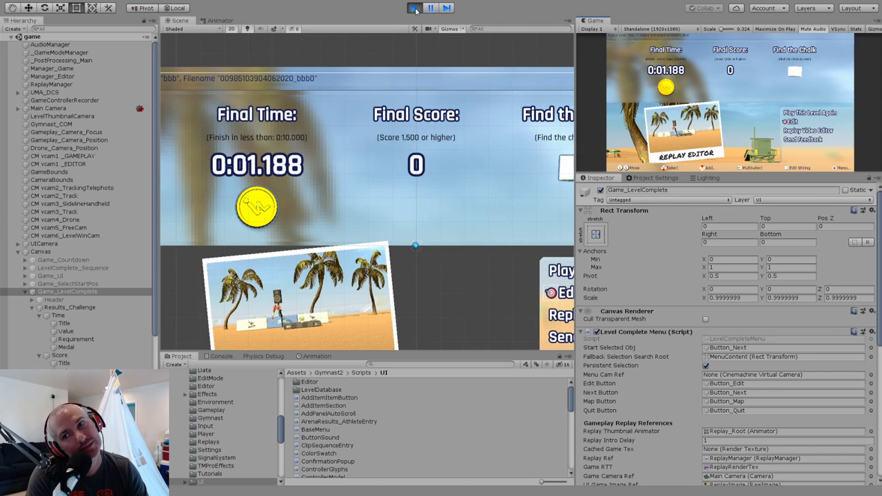
{"action": "key", "text": "Down"}
{"action": "key", "text": "Up"}
{"action": "key", "text": "Down"}
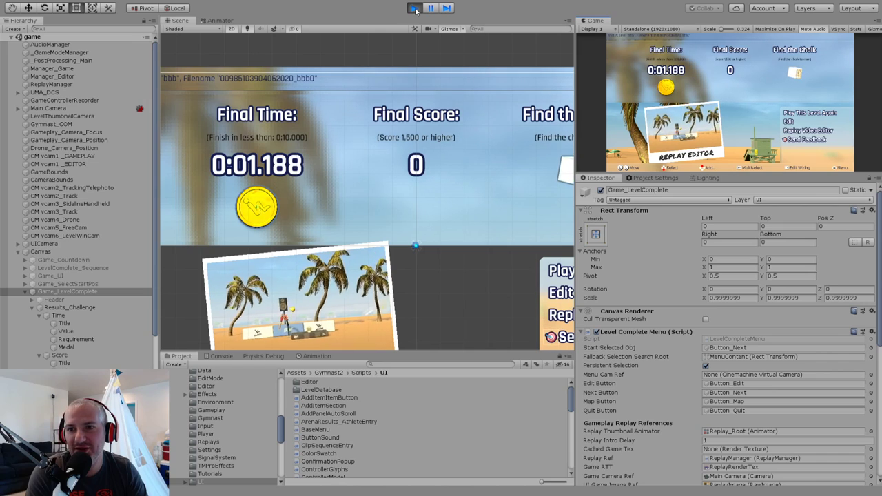
{"action": "key", "text": "Down"}
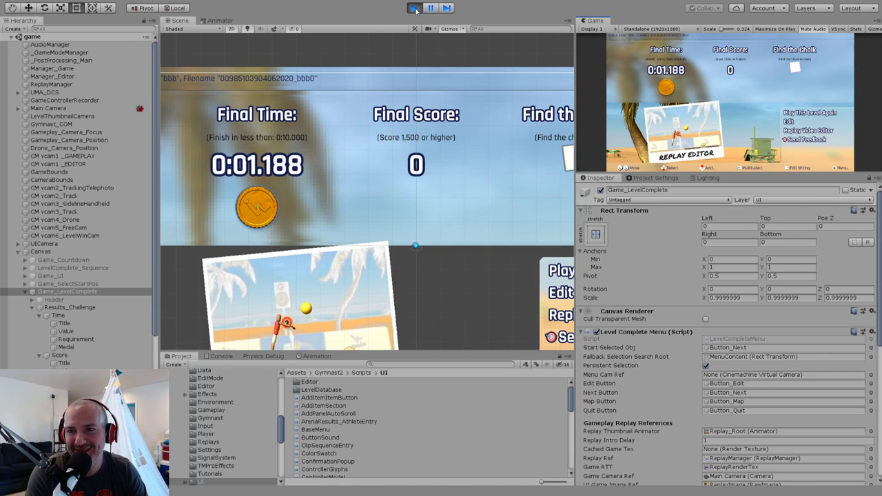
{"action": "key", "text": "Up"}
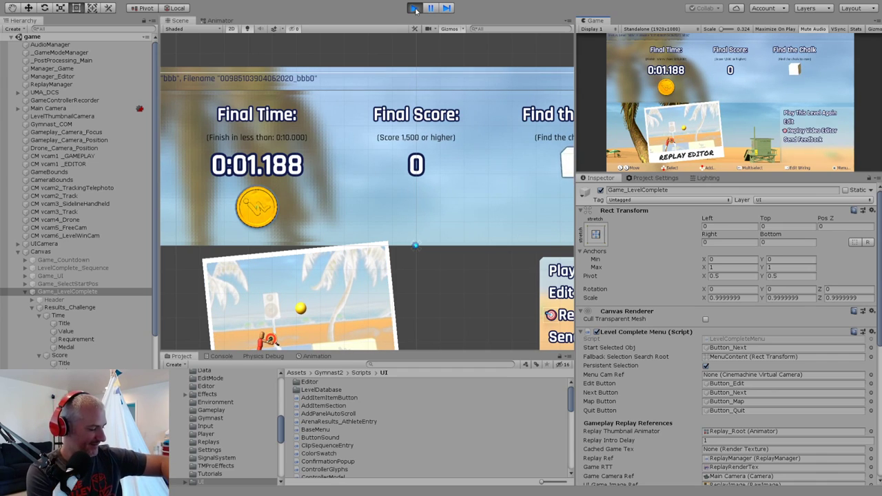
{"action": "left_click", "coordinate": [415, 8]}
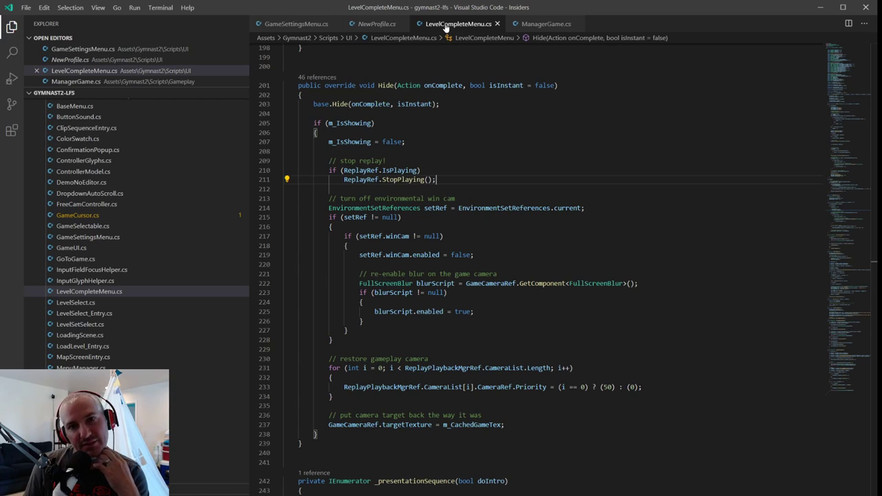
In Visual Studio Code, find LevelCompleteRetryPressed in ManagerGame.cs and copy its LevelCompleteMenuRef.Hide(null, true) line.
{"action": "left_click", "coordinate": [537, 23]}
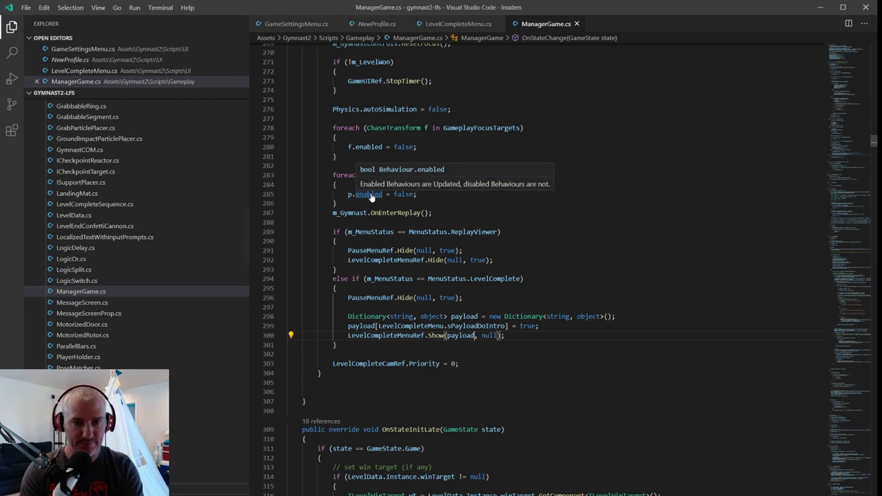
{"action": "key", "text": "ctrl+f"}
{"action": "type", "text": "LevelCompleteRe"}
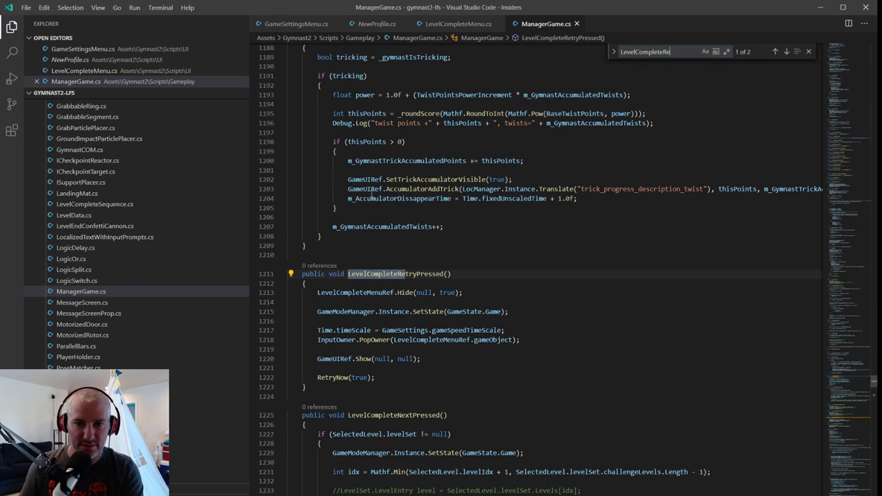
{"action": "left_click", "coordinate": [334, 295]}
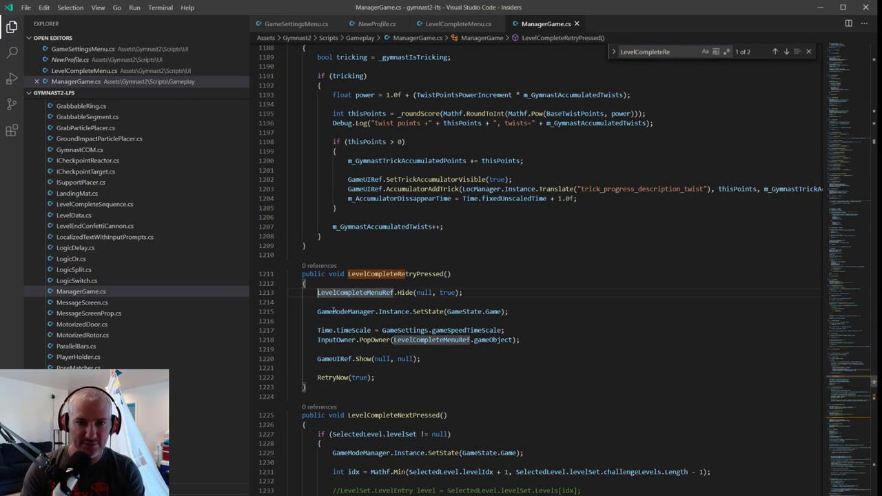
{"action": "key", "text": "shift+Down"}
{"action": "key", "text": "ctrl+c"}
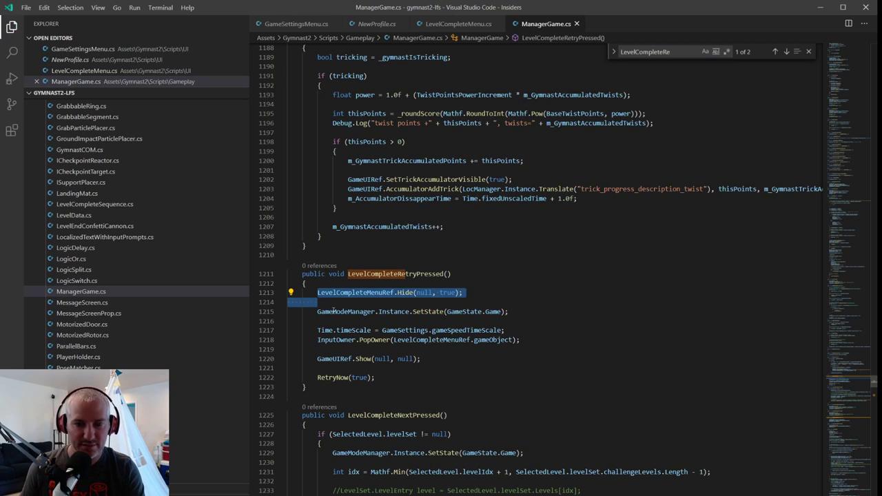
Insert LevelCompleteMenuRef.Hide(null, true); at the start of the levelSet check in LevelCompleteNextPressed.
{"action": "scroll", "coordinate": [331, 310], "scroll_direction": "down", "scroll_amount": 3}
{"action": "left_click", "coordinate": [314, 333]}
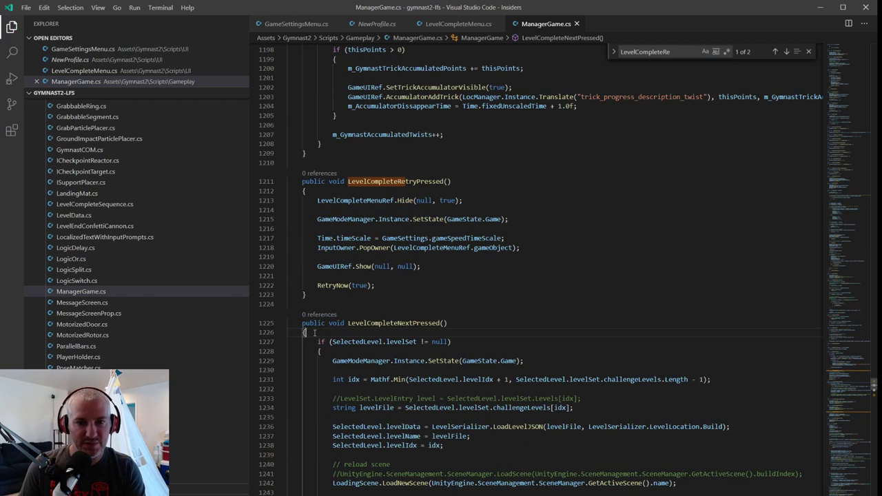
{"action": "key", "text": "Return"}
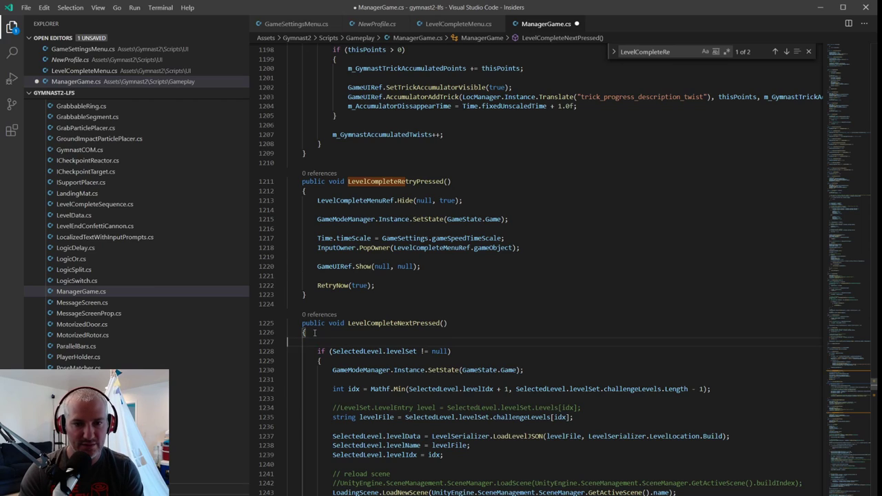
{"action": "key", "text": "BackSpace"}
{"action": "key", "text": "Return"}
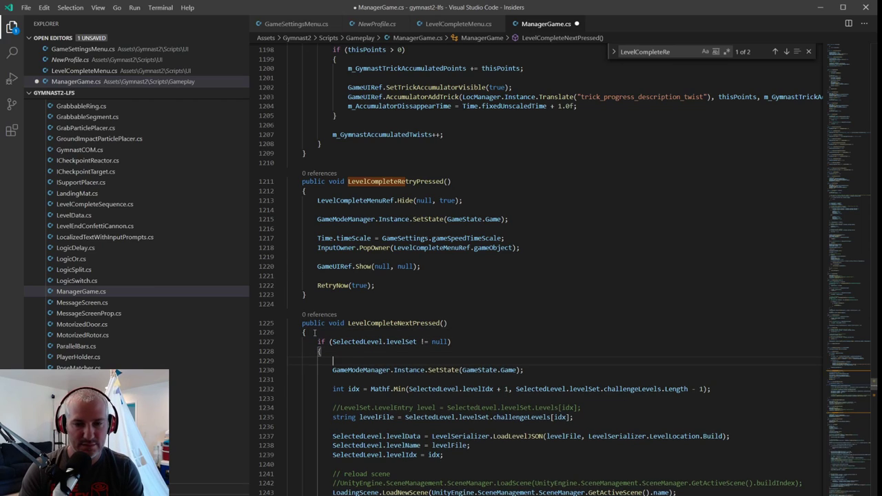
{"action": "key", "text": "ctrl+v"}
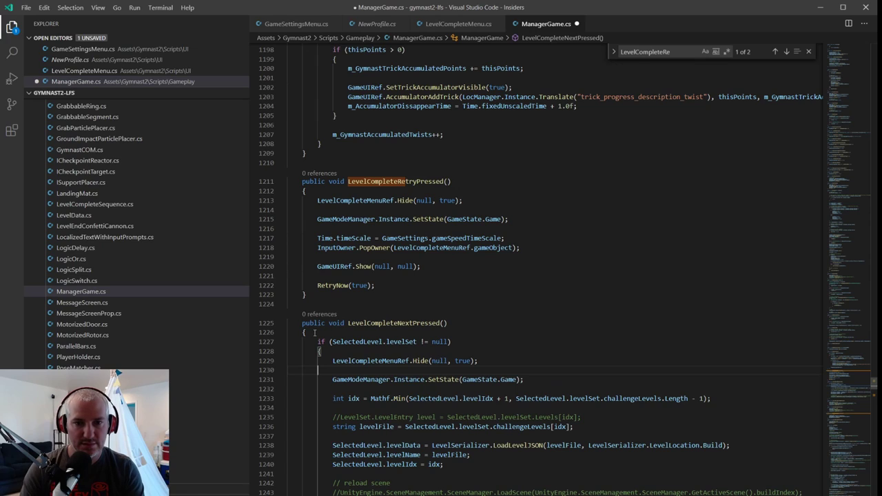
Add LevelCompleteMenuRef.Hide(null, true); at the start of LevelCompleteBackToMapPressed and LevelCompleteQuitPressed.
{"action": "scroll", "coordinate": [314, 333], "scroll_direction": "down", "scroll_amount": 10}
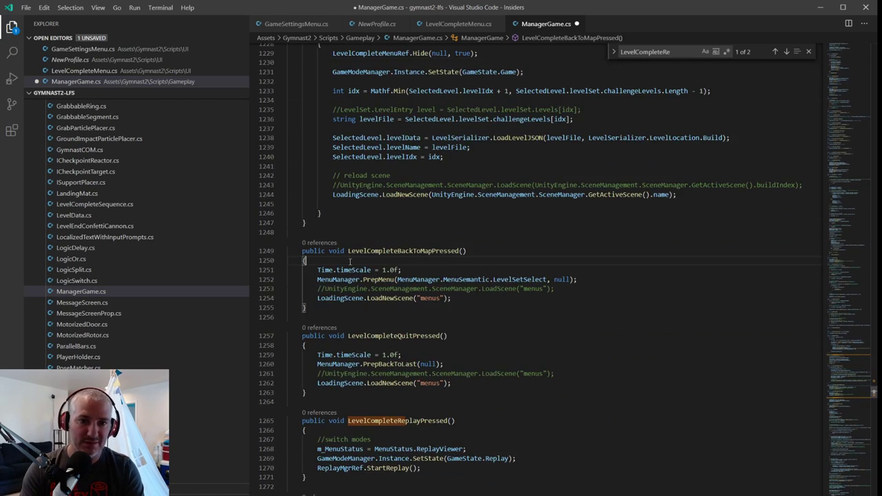
{"action": "key", "text": "Return"}
{"action": "key", "text": "ctrl+v"}
{"action": "key", "text": "Return"}
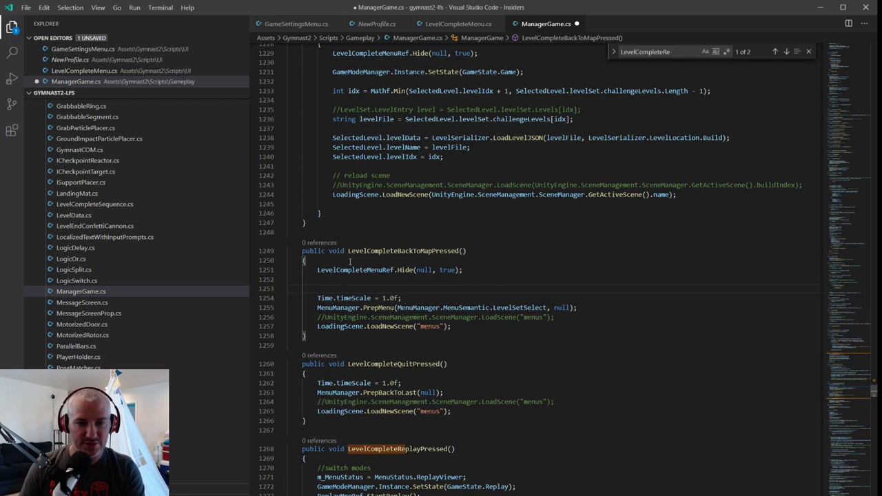
{"action": "scroll", "coordinate": [350, 262], "scroll_direction": "down", "scroll_amount": 3}
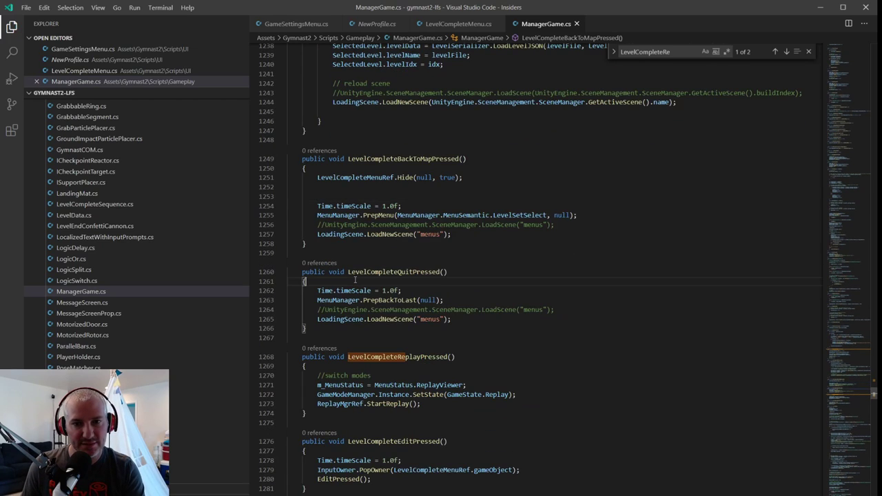
{"action": "key", "text": "Return"}
{"action": "key", "text": "ctrl+v"}
{"action": "key", "text": "Return"}
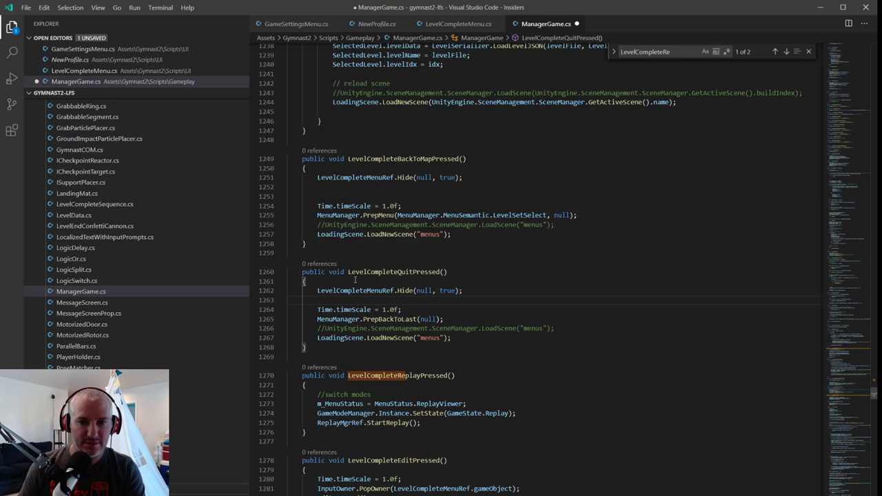
Add the LevelCompleteMenuRef.Hide(null, true); call to LevelCompleteReplayPressed and LevelCompleteEditPressed.
{"action": "scroll", "coordinate": [355, 280], "scroll_direction": "down", "scroll_amount": 4}
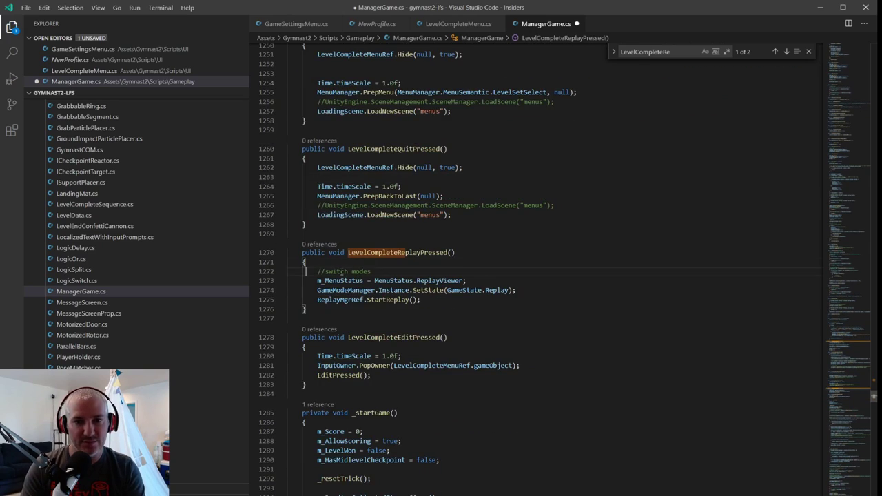
{"action": "key", "text": "Return"}
{"action": "key", "text": "ctrl+v"}
{"action": "key", "text": "Return"}
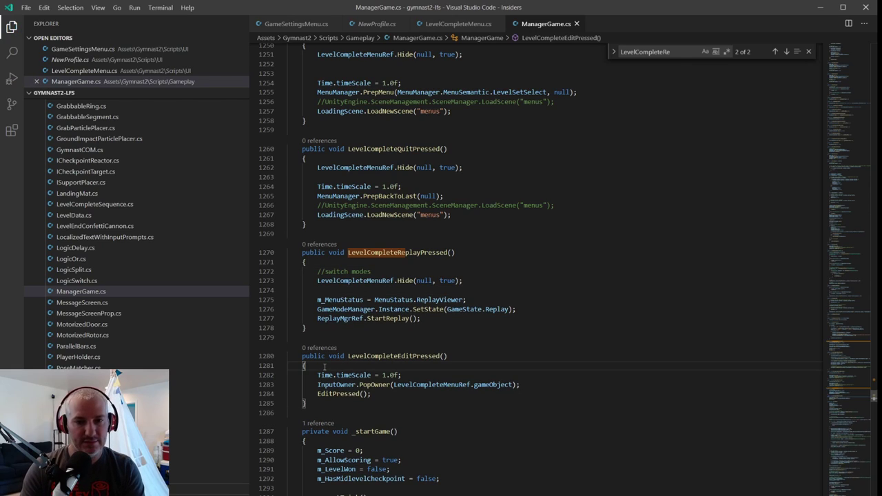
{"action": "key", "text": "Return"}
{"action": "key", "text": "ctrl+v"}
{"action": "key", "text": "Return"}
Switch back to Unity, run the game and load the saved bbb level in the level editor.
{"action": "key", "text": "alt+Tab"}
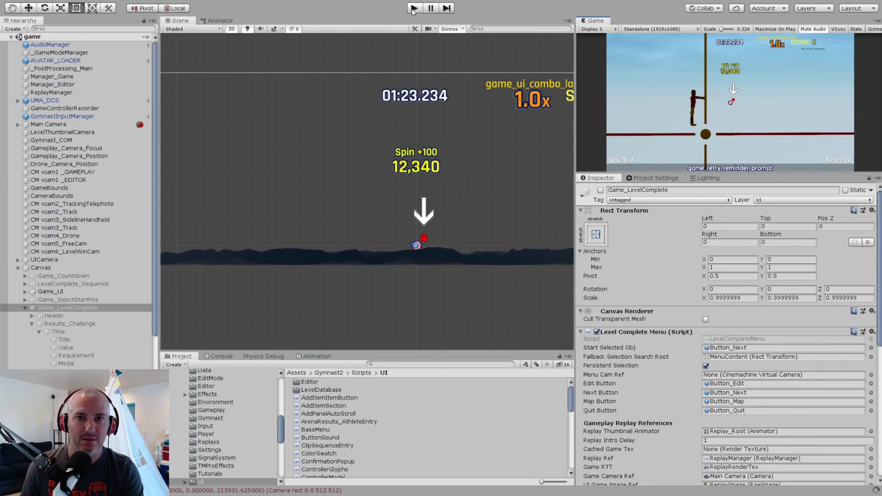
{"action": "left_click", "coordinate": [414, 8]}
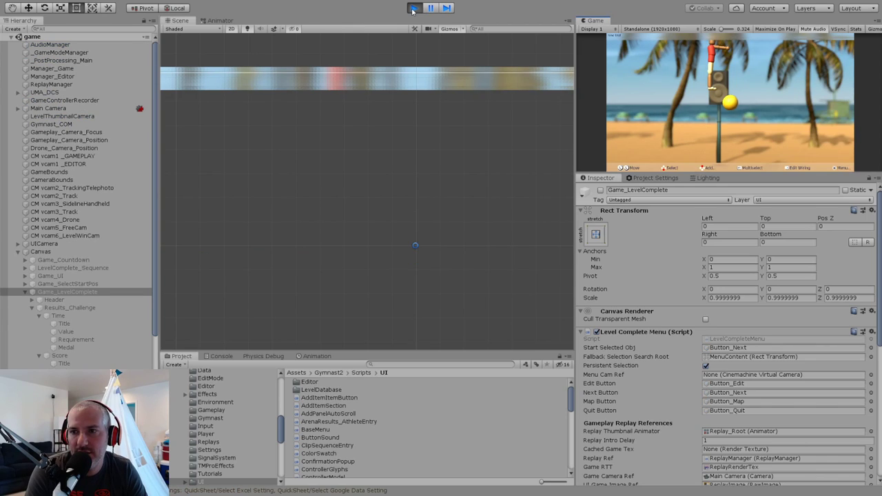
{"action": "key", "text": "Up"}
{"action": "key", "text": "Return"}
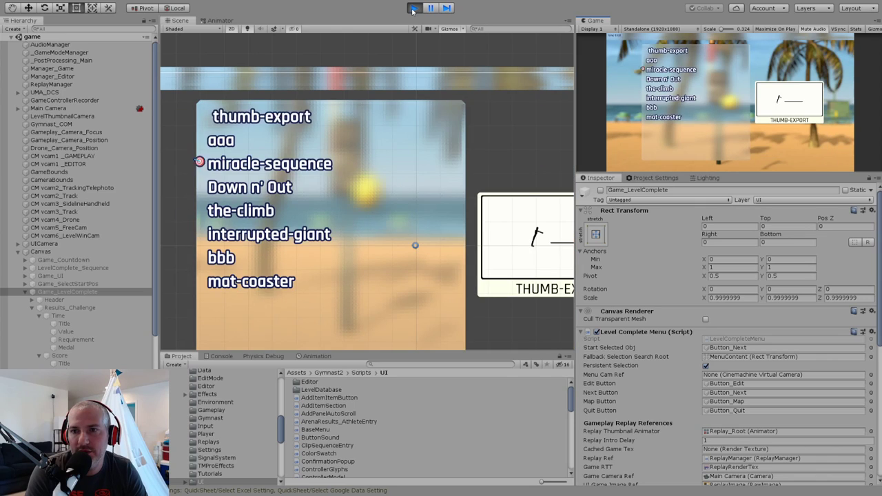
{"action": "key", "text": "Down"}
{"action": "key", "text": "Down"}
{"action": "key", "text": "Down"}
{"action": "key", "text": "Down"}
{"action": "key", "text": "Down"}
{"action": "key", "text": "Down"}
{"action": "key", "text": "Down"}
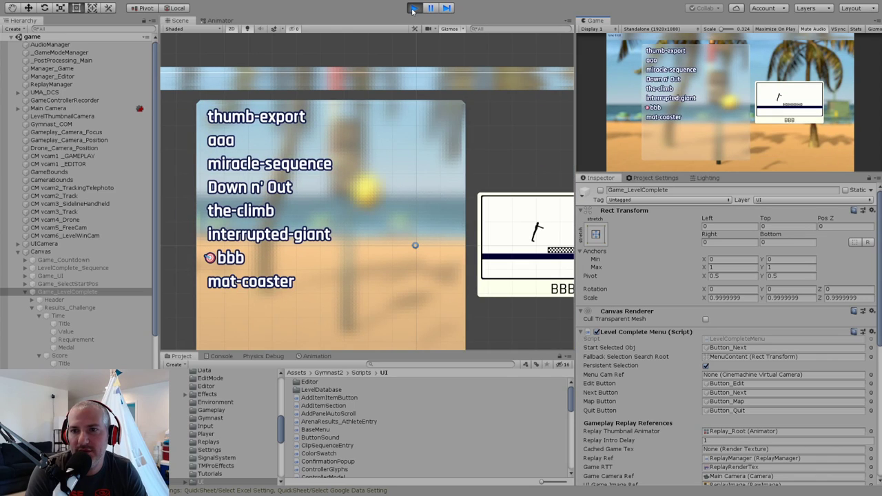
{"action": "key", "text": "Return"}
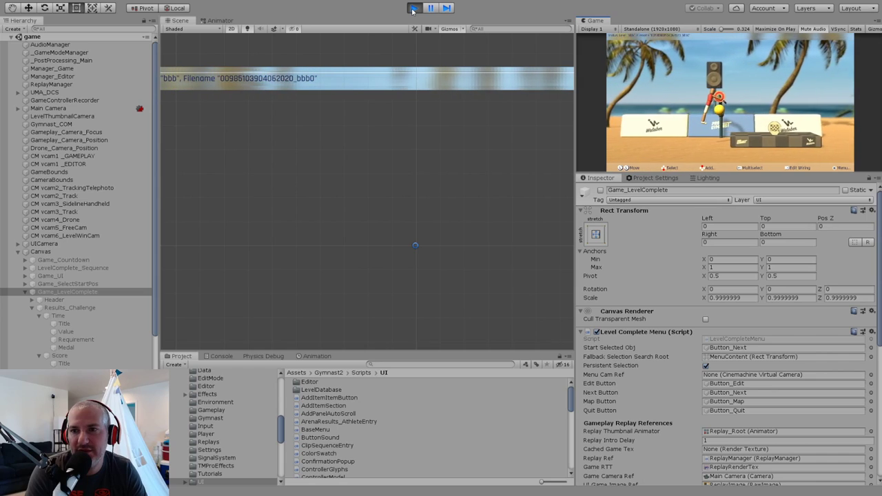
Leave the object-moving mode in the level editor and play the bbb level through to its results screen.
{"action": "key", "text": "shift"}
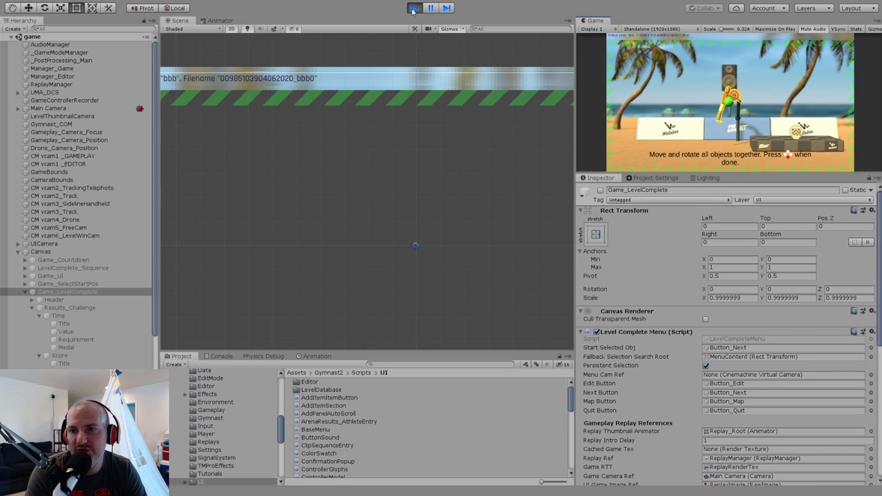
{"action": "key", "text": "Escape"}
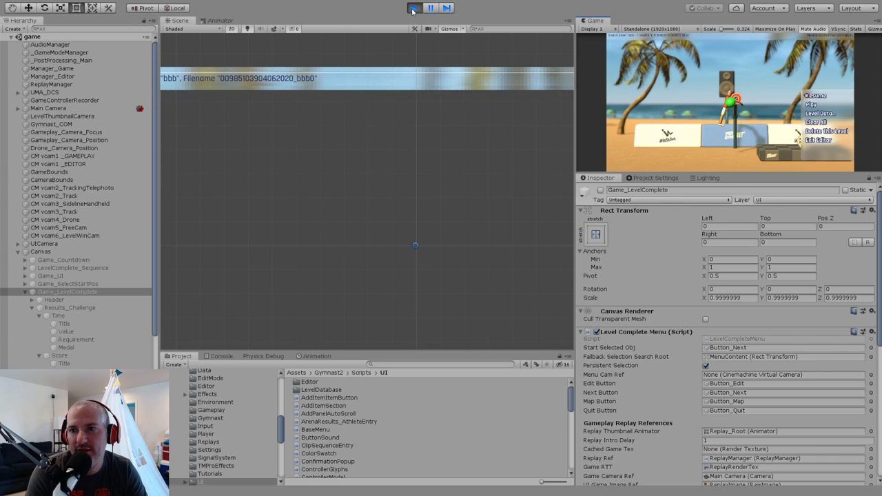
{"action": "key", "text": "Return"}
{"action": "key", "text": "Up"}
{"action": "key", "text": "Up"}
{"action": "key", "text": "Return"}
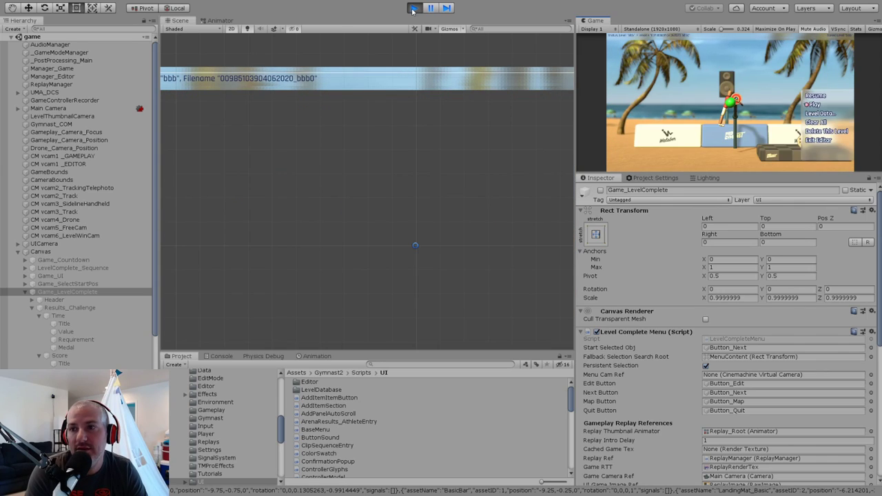
{"action": "key", "text": "Return"}
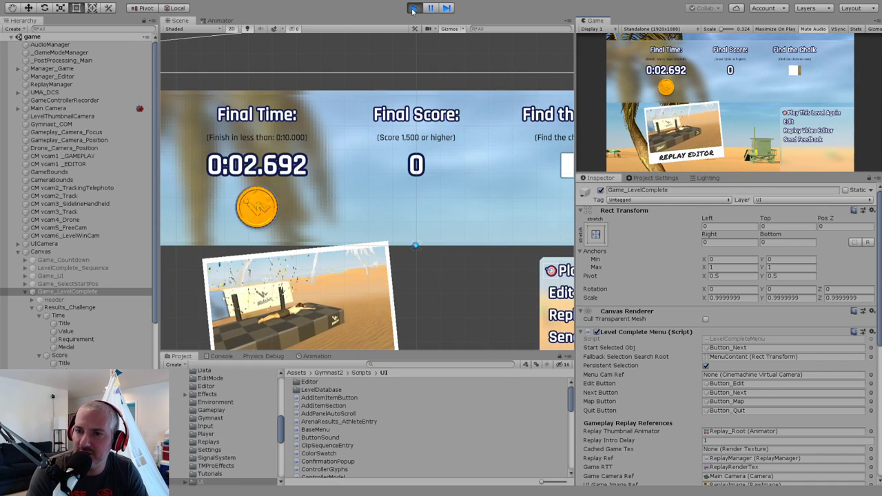
Return to the level editor with the results screen's Edit option and play the level again from the editor's pause menu.
{"action": "key", "text": "Down"}
{"action": "key", "text": "Return"}
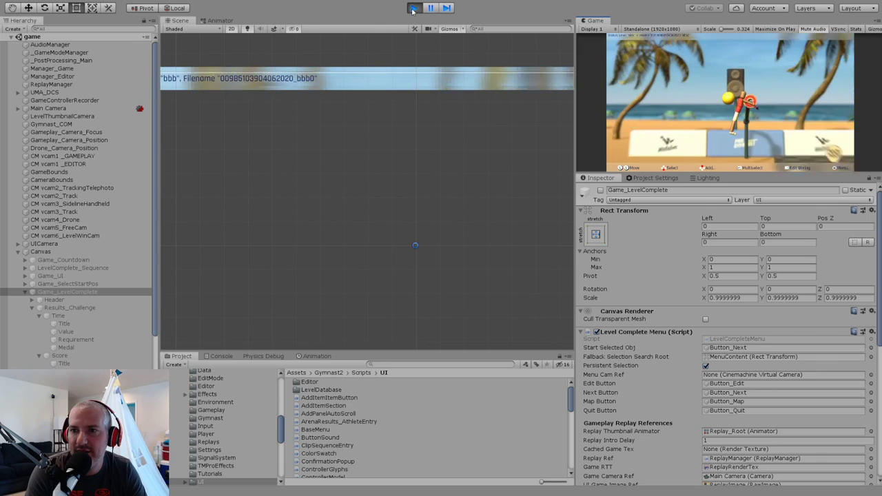
{"action": "key", "text": "Escape"}
{"action": "key", "text": "Return"}
{"action": "key", "text": "Return"}
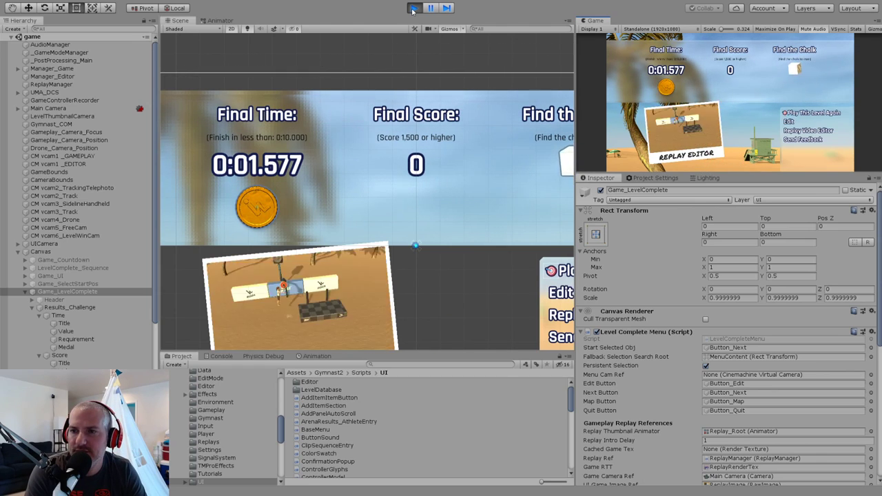
Replay the level several times with Play This Level Again to test hiding the results screen and its Time and Score medals.
{"action": "key", "text": "Return"}
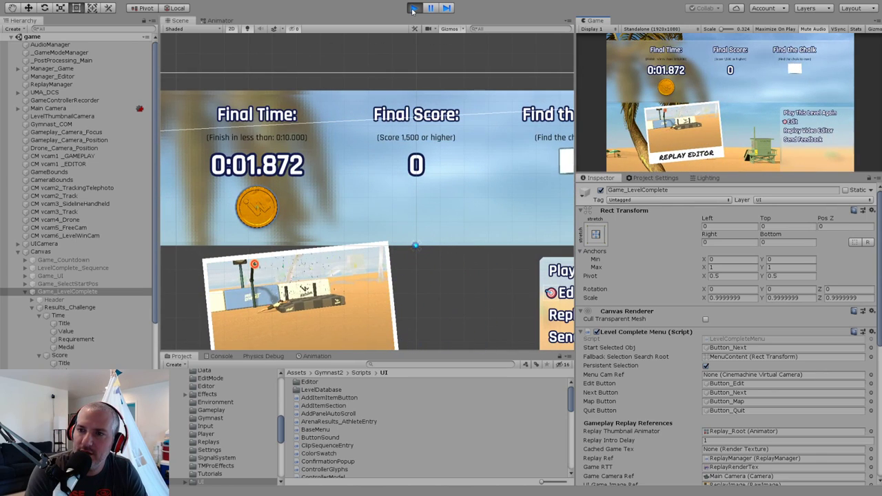
{"action": "key", "text": "Return"}
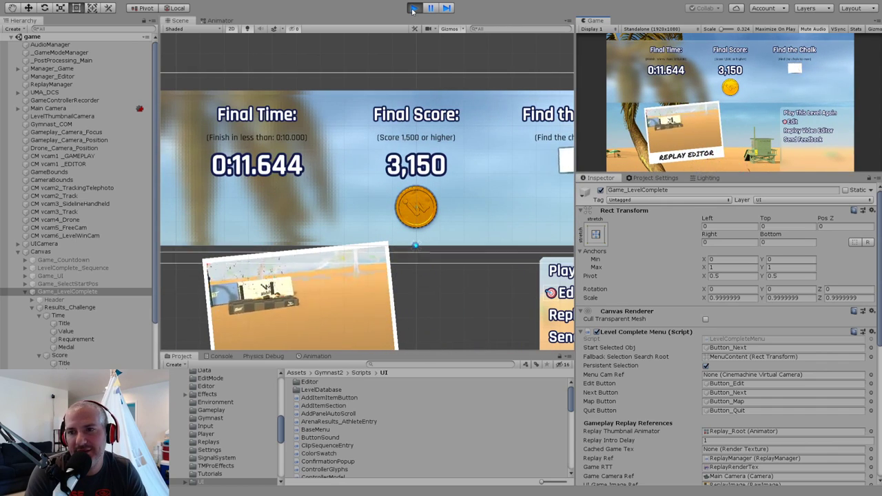
{"action": "key", "text": "Up"}
{"action": "key", "text": "Return"}
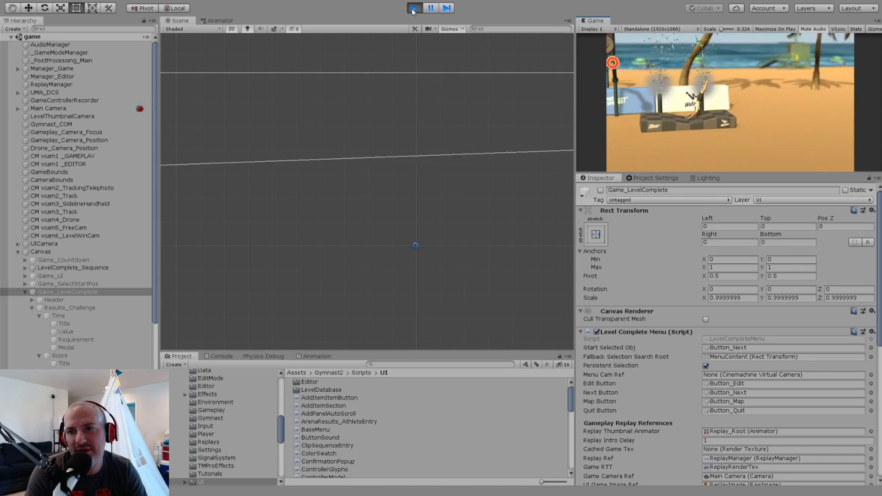
{"action": "key", "text": "Return"}
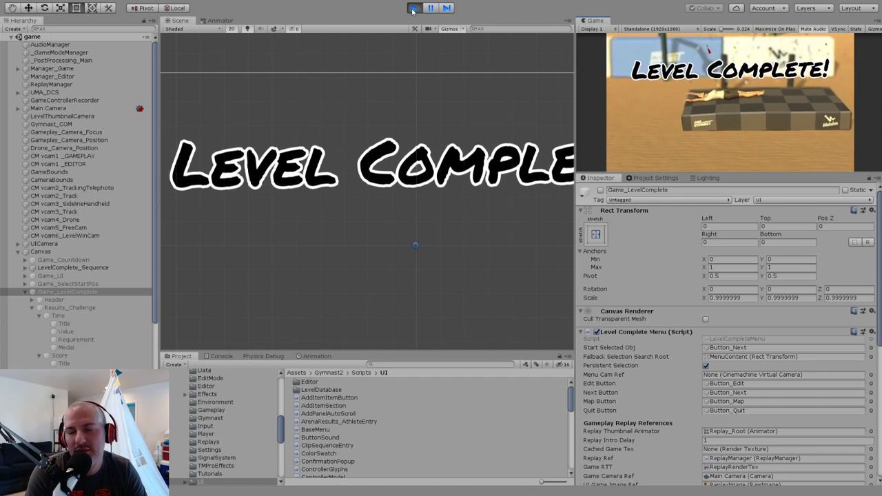
{"action": "key", "text": "Return"}
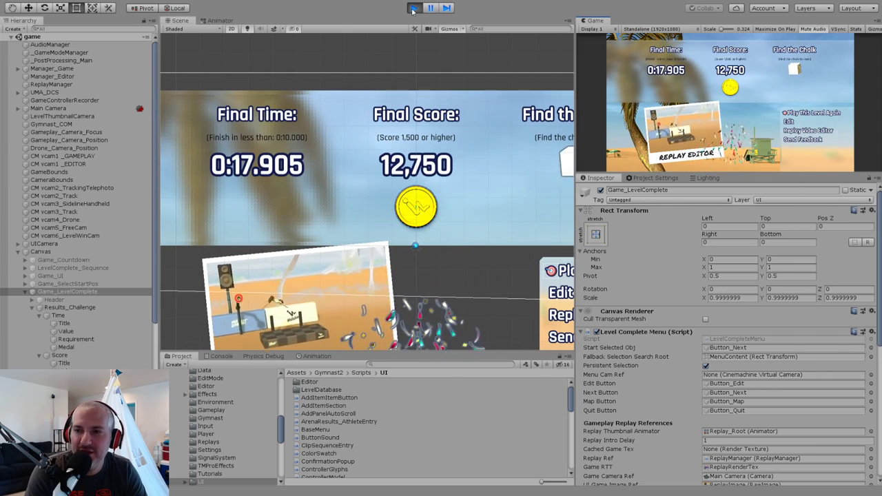
{"action": "key", "text": "Return"}
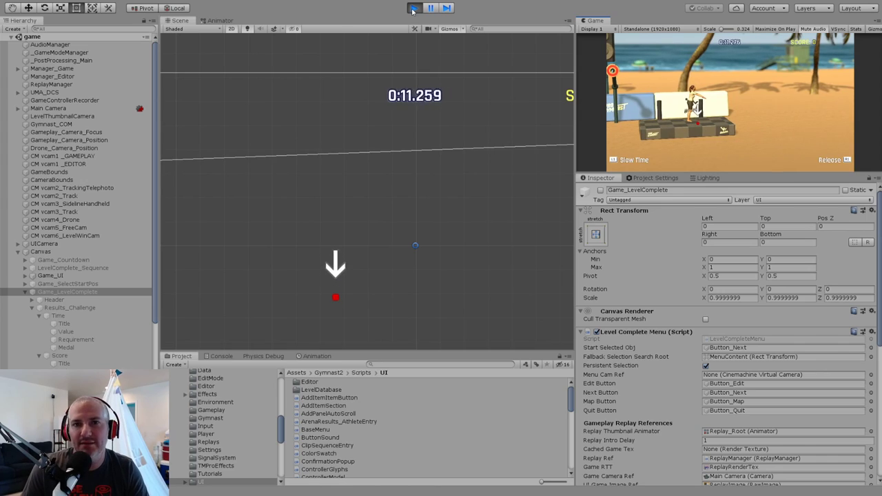
Pause the game during the mat landing, advance it frame by frame, and resume it before stopping play mode.
{"action": "left_click", "coordinate": [447, 9]}
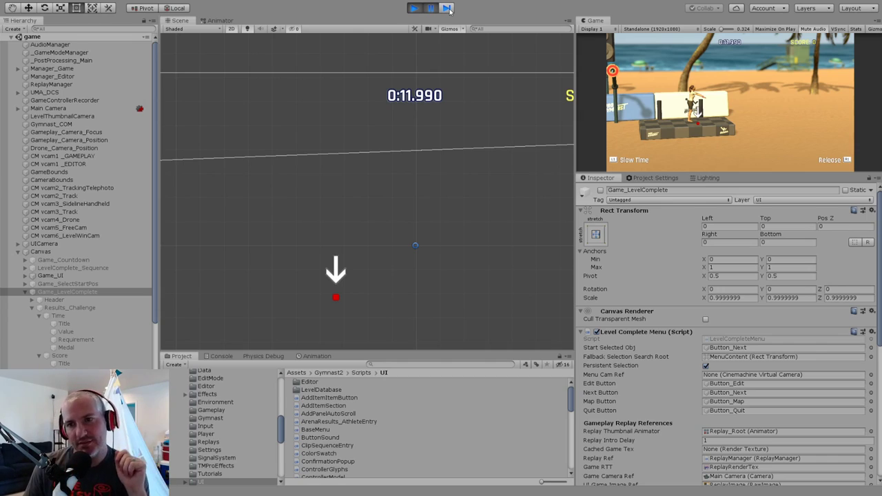
{"action": "left_click", "coordinate": [448, 8]}
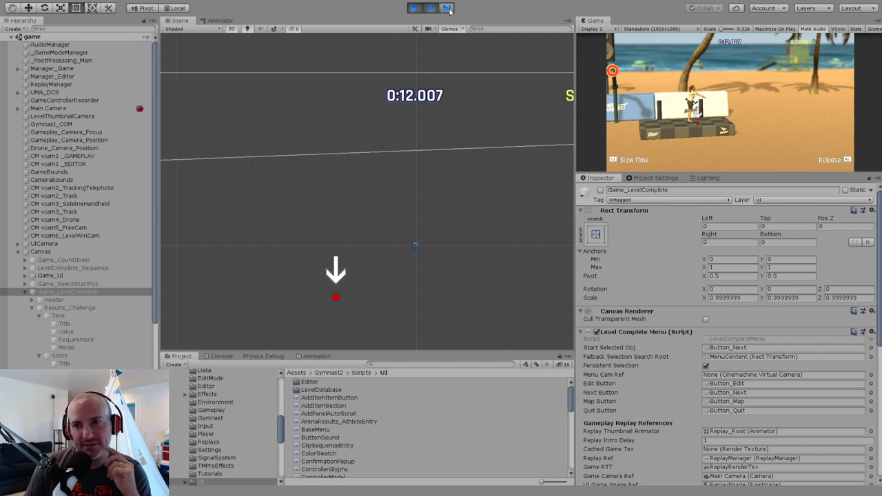
{"action": "left_click", "coordinate": [448, 8]}
{"action": "left_click", "coordinate": [447, 8]}
{"action": "left_click", "coordinate": [447, 8]}
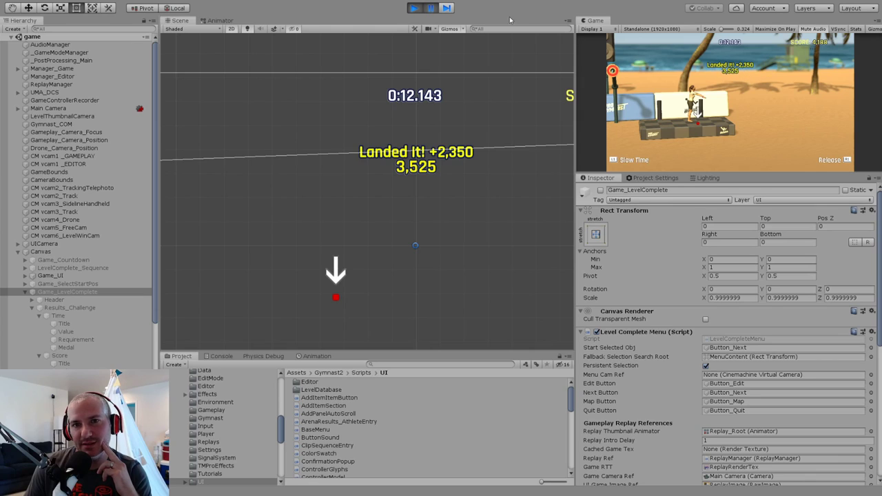
{"action": "left_click", "coordinate": [447, 8]}
{"action": "left_click", "coordinate": [448, 8]}
{"action": "left_click", "coordinate": [448, 8]}
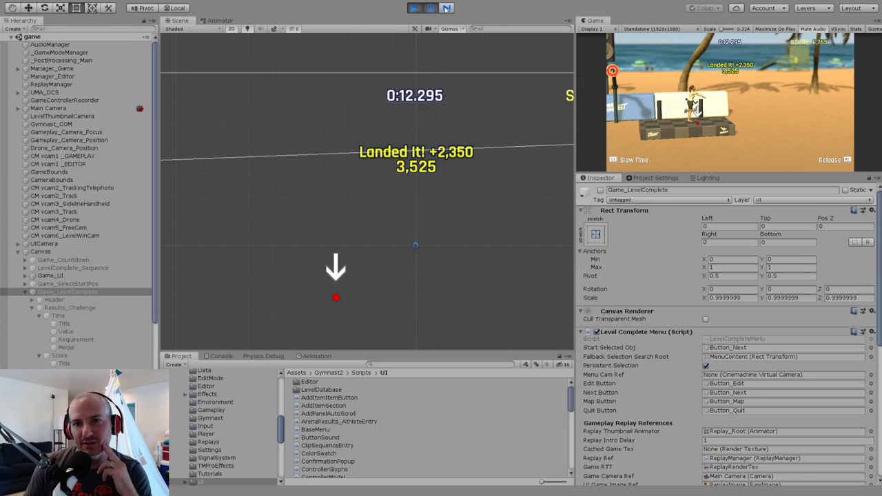
{"action": "left_click", "coordinate": [432, 8]}
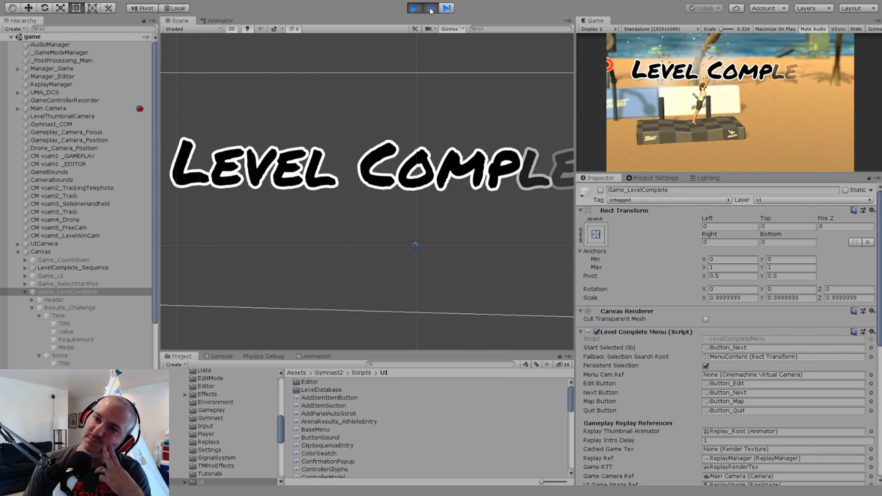
{"action": "left_click", "coordinate": [415, 8]}
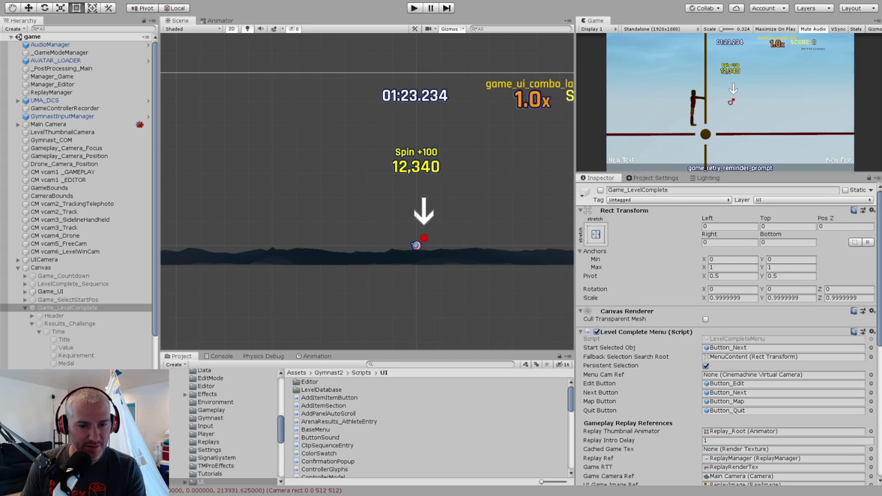
Switch to Visual Studio Code and search ManagerGame.cs for "attemp".
{"action": "key", "text": "alt+Tab"}
{"action": "left_click", "coordinate": [428, 181]}
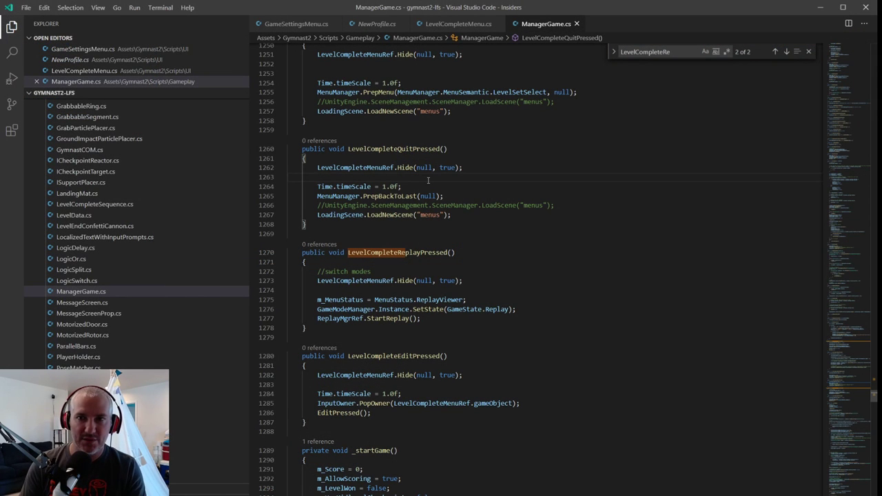
{"action": "key", "text": "ctrl+f"}
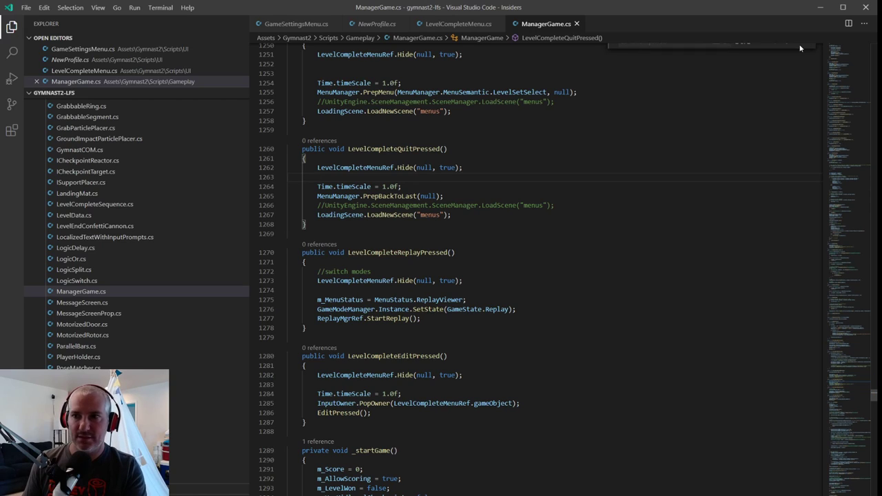
{"action": "type", "text": "attemp"}
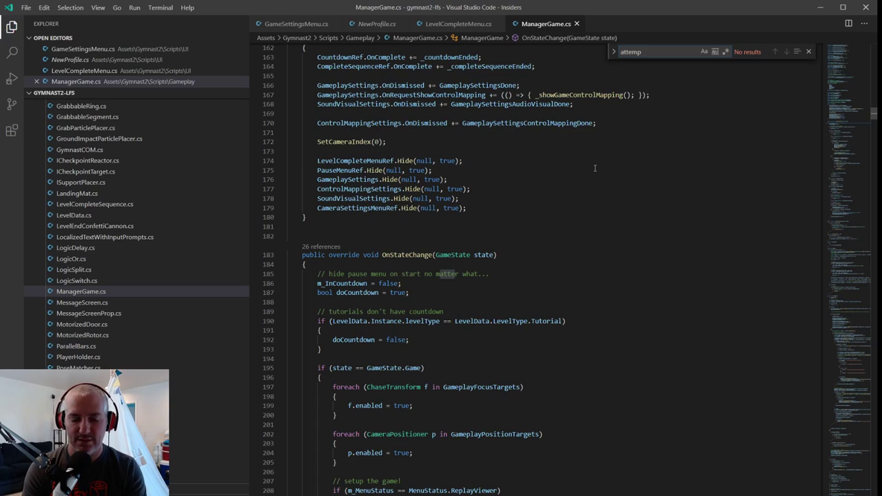
Open Gymnast.cs and search it for "attemp".
{"action": "key", "text": "ctrl+p"}
{"action": "type", "text": "gmynas"}
{"action": "type", "text": "t"}
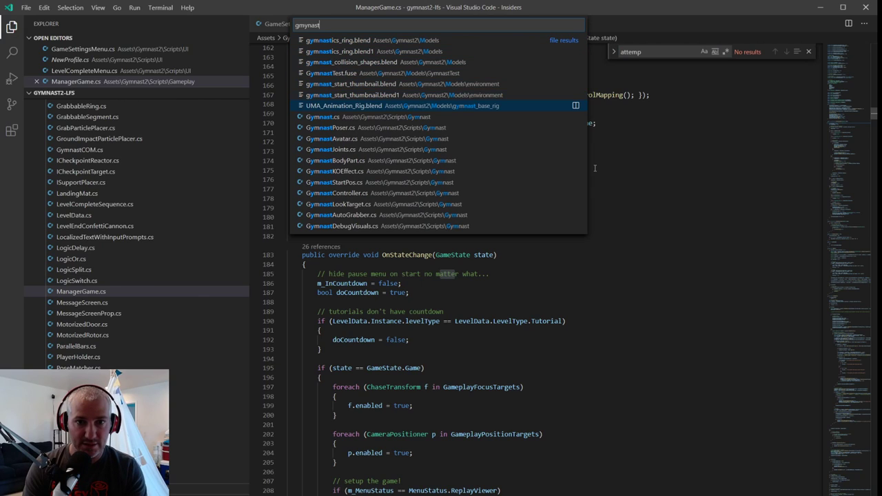
{"action": "key", "text": "Return"}
{"action": "key", "text": "ctrl+f"}
{"action": "type", "text": "atte"}
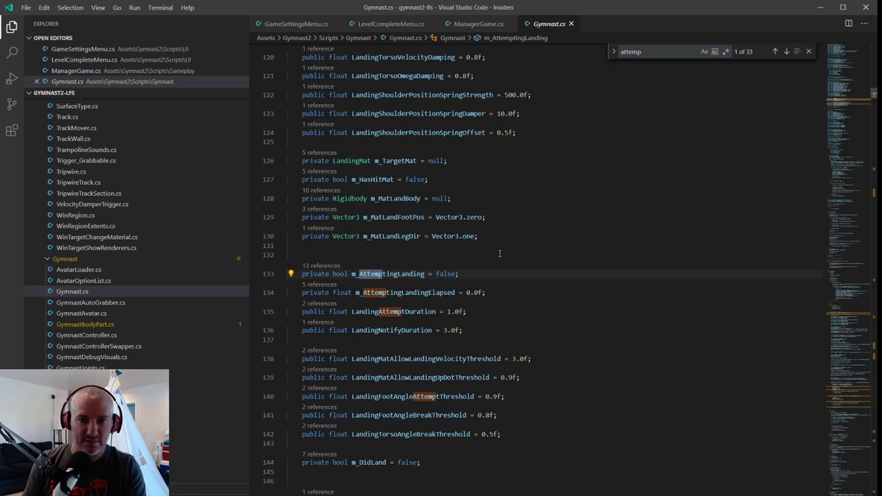
Search Gymnast.cs for m_AttemptingLanding and go to its landing check in FixedUpdate.
{"action": "double_click", "coordinate": [399, 274]}
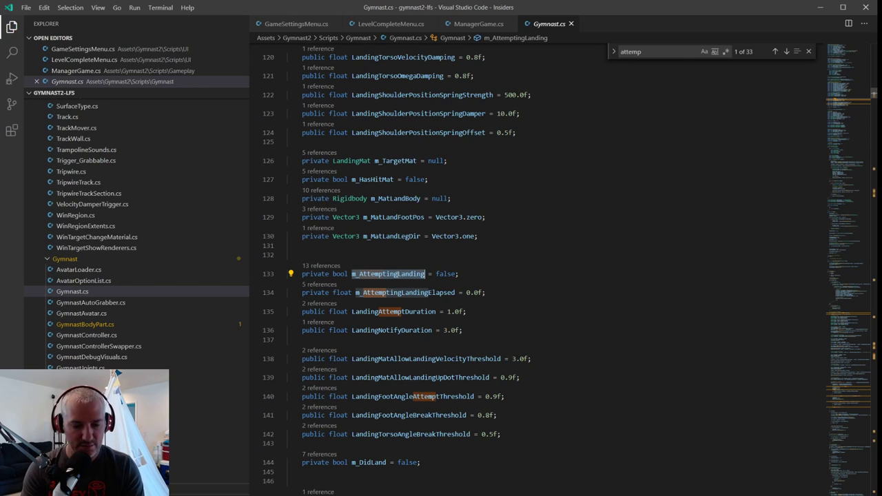
{"action": "key", "text": "ctrl+f"}
{"action": "key", "text": "Return"}
{"action": "key", "text": "Return"}
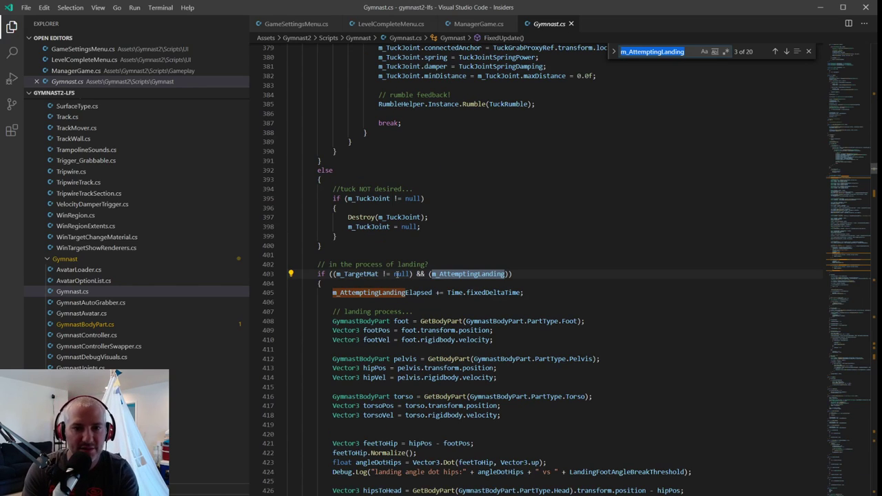
Examine the landing process code in FixedUpdate, from the m_TargetMat and m_AttemptingLanding check through the foot, hip and shoulder springs.
{"action": "scroll", "coordinate": [410, 245], "scroll_direction": "up", "scroll_amount": 15}
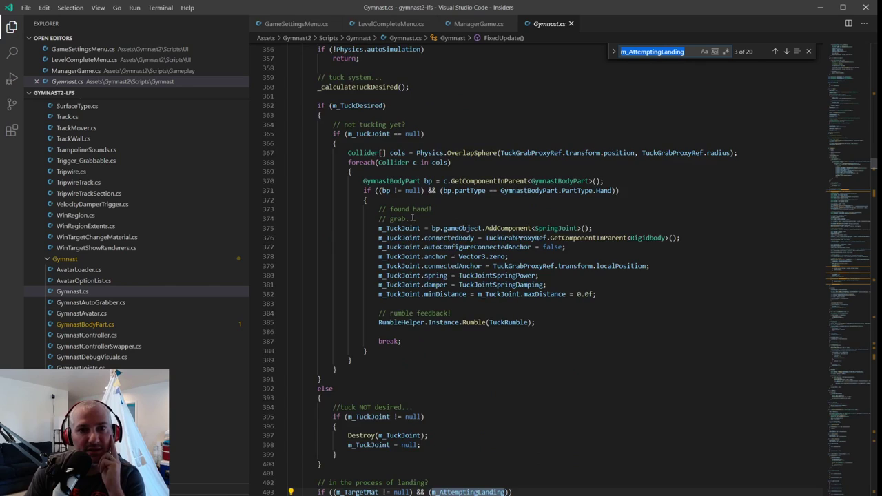
{"action": "scroll", "coordinate": [324, 235], "scroll_direction": "down", "scroll_amount": 15}
{"action": "scroll", "coordinate": [324, 235], "scroll_direction": "down", "scroll_amount": 4}
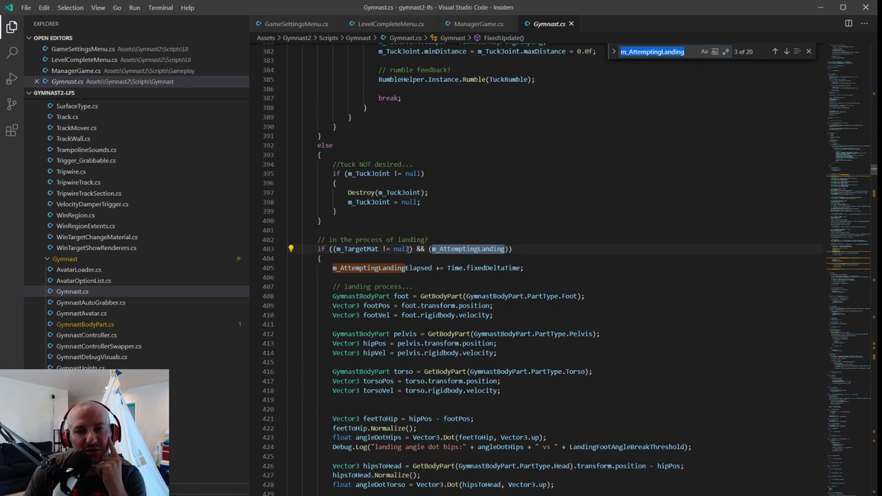
{"action": "mouse_move", "coordinate": [469, 248]}
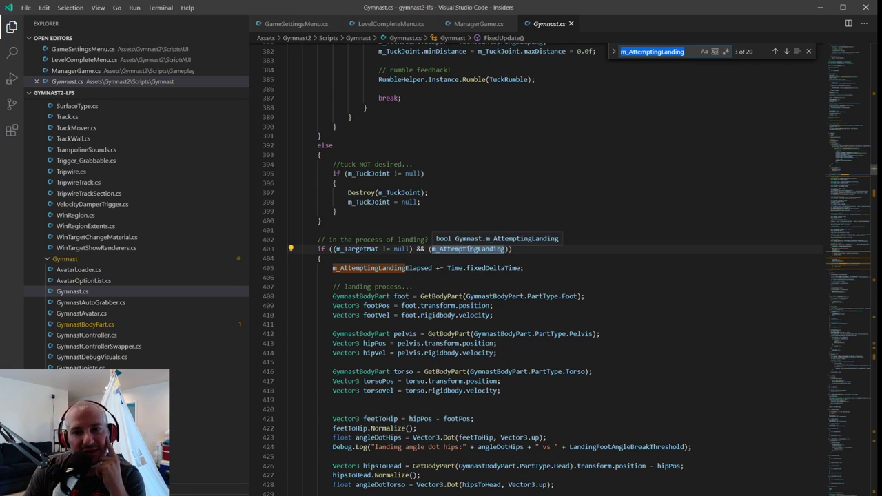
{"action": "left_click", "coordinate": [330, 268]}
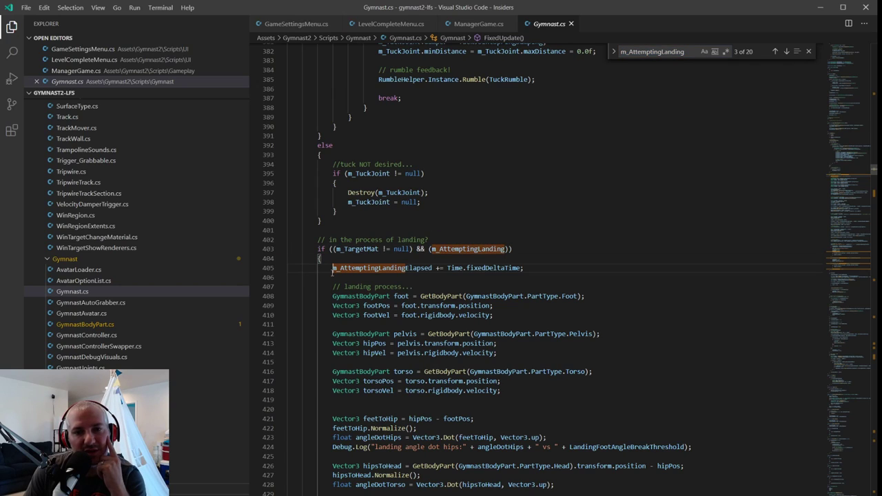
{"action": "left_click", "coordinate": [332, 268]}
{"action": "scroll", "coordinate": [332, 268], "scroll_direction": "down", "scroll_amount": 2}
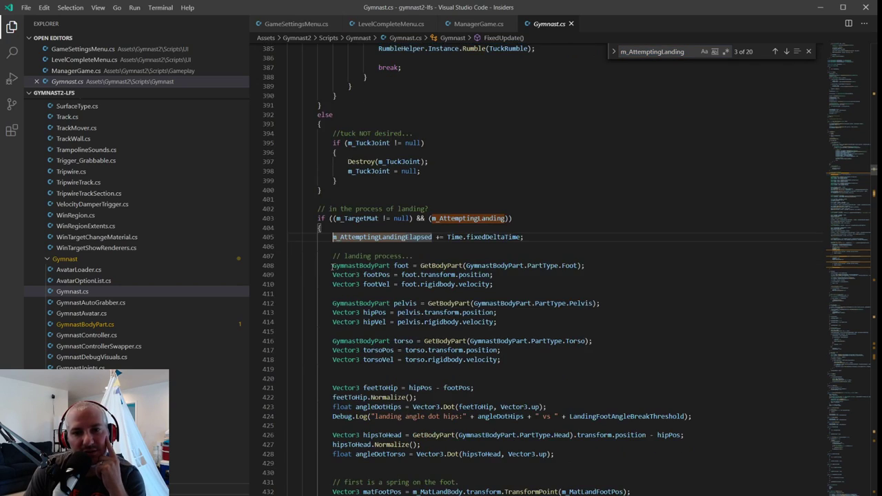
{"action": "scroll", "coordinate": [332, 265], "scroll_direction": "down", "scroll_amount": 4}
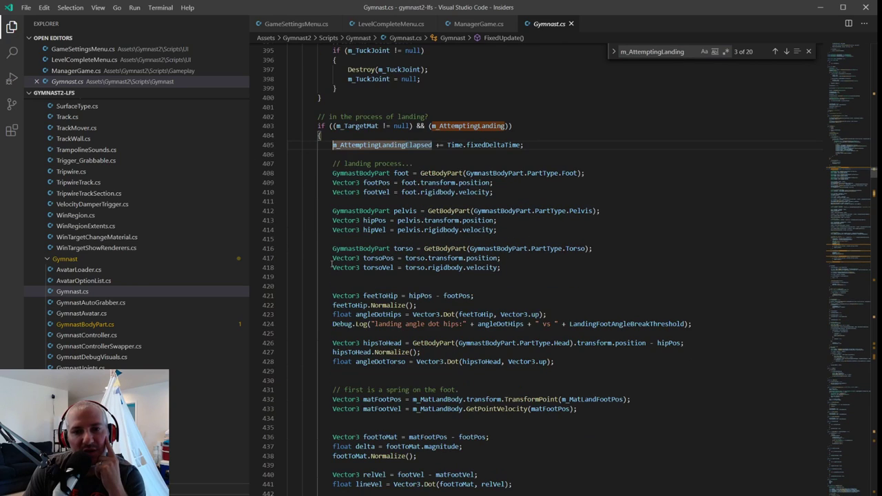
{"action": "scroll", "coordinate": [335, 266], "scroll_direction": "down", "scroll_amount": 2}
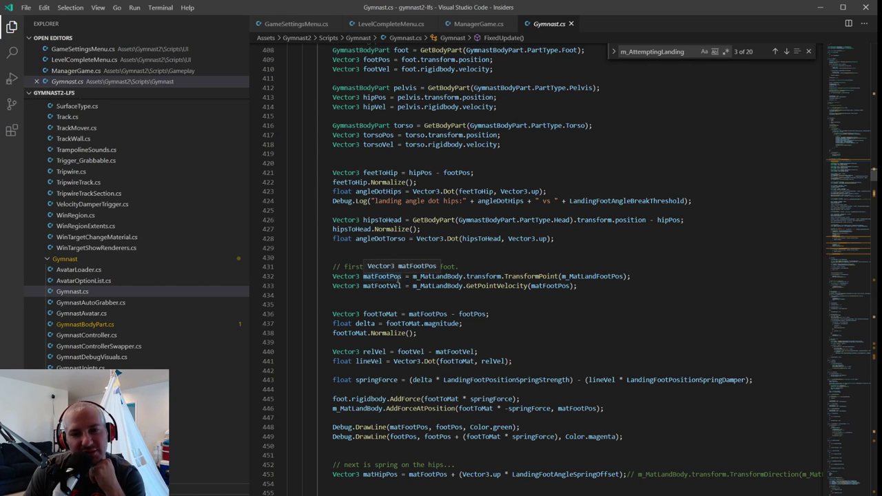
{"action": "scroll", "coordinate": [355, 274], "scroll_direction": "down", "scroll_amount": 9}
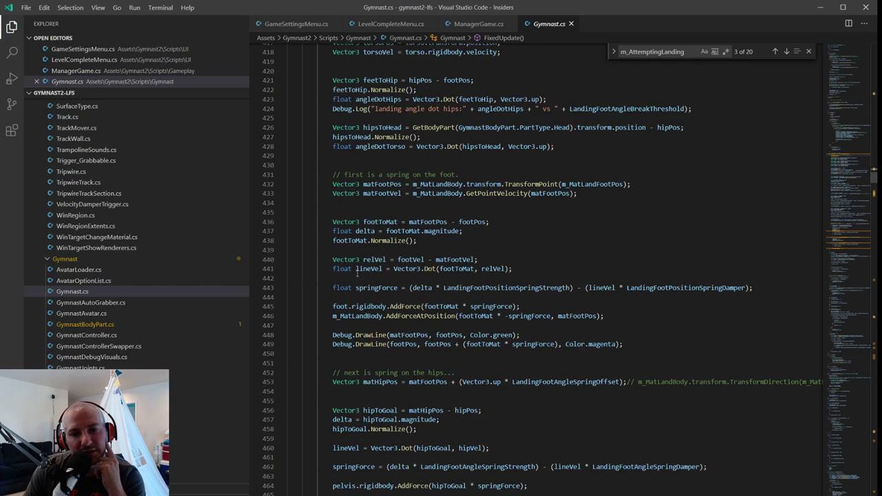
{"action": "scroll", "coordinate": [345, 274], "scroll_direction": "down", "scroll_amount": 3}
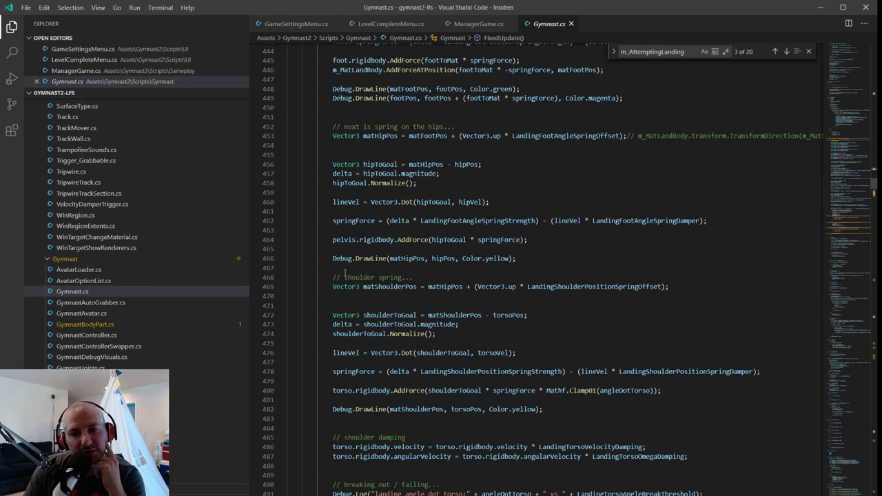
{"action": "scroll", "coordinate": [341, 273], "scroll_direction": "down", "scroll_amount": 9}
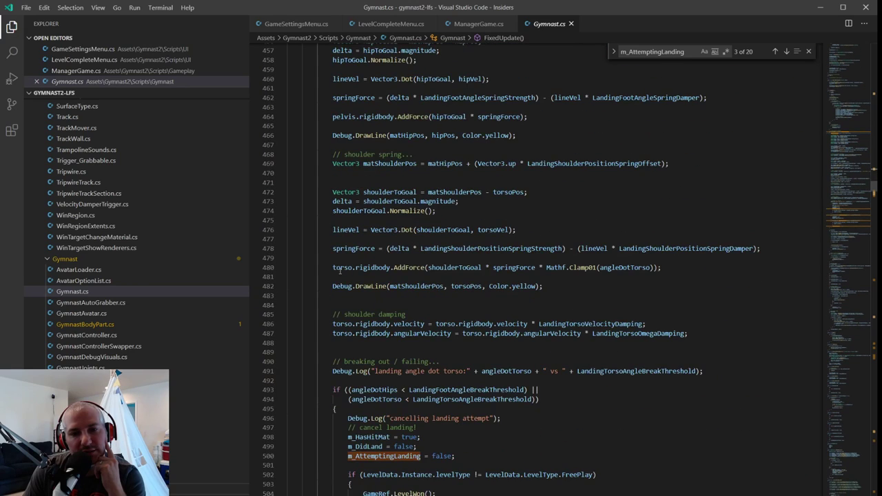
Examine the landing-cancel branch that compares angleDotHips and angleDotTorso with their break thresholds, including its LevelWon call.
{"action": "left_click", "coordinate": [356, 199]}
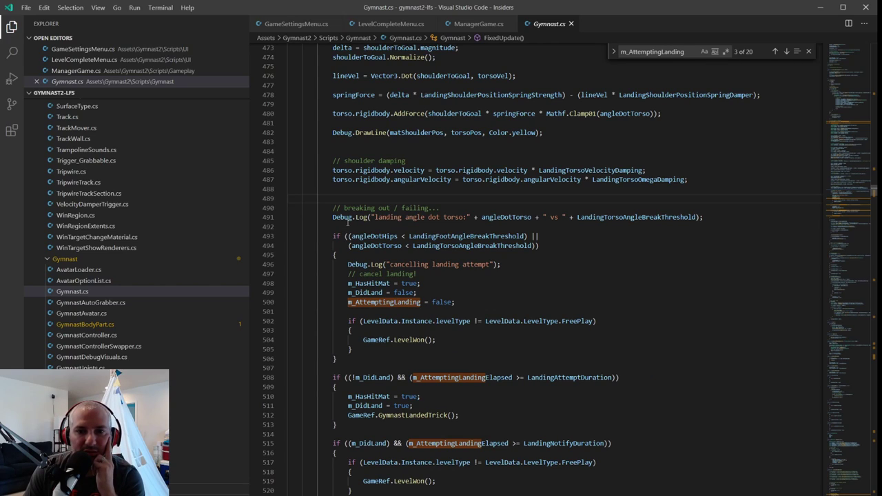
{"action": "double_click", "coordinate": [375, 236]}
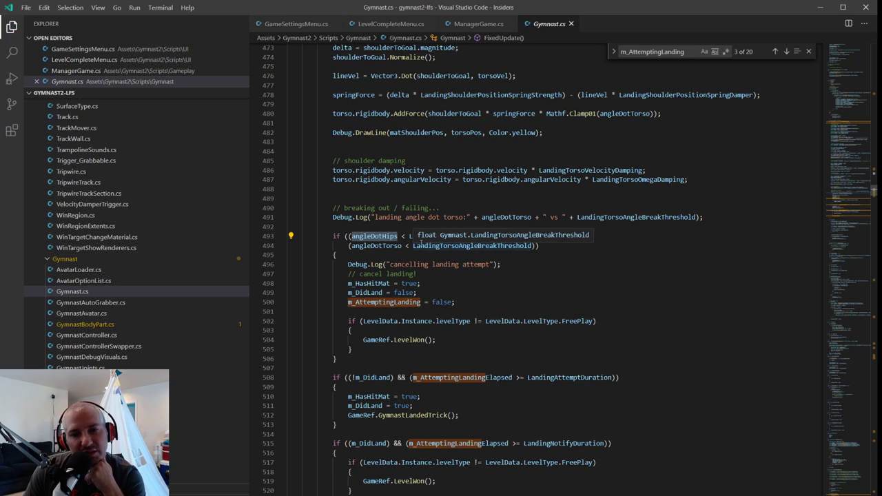
{"action": "double_click", "coordinate": [374, 245]}
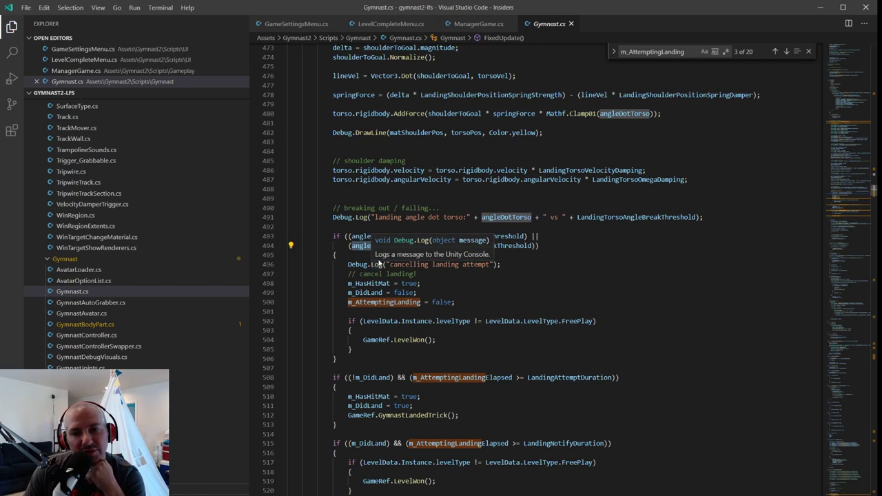
{"action": "left_click_drag", "start_coordinate": [348, 264], "coordinate": [456, 286]}
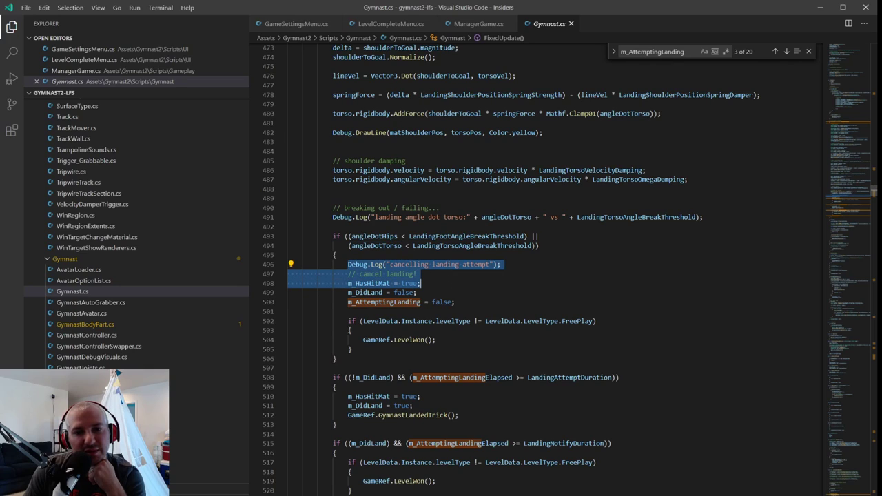
{"action": "left_click_drag", "start_coordinate": [346, 321], "coordinate": [375, 349]}
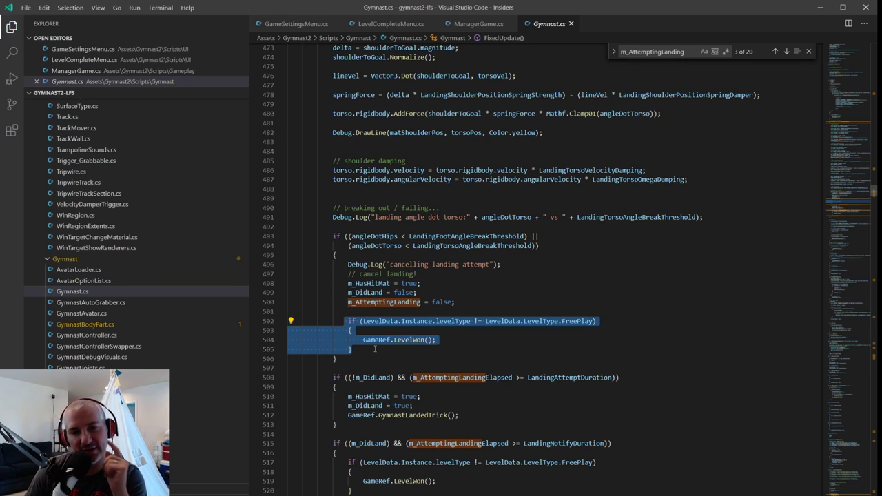
{"action": "left_click", "coordinate": [376, 349]}
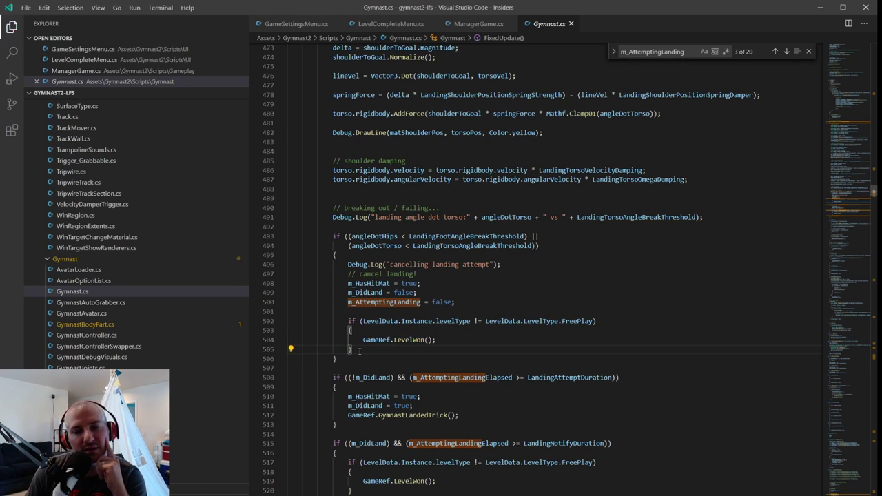
Examine the m_DidLand branches that compare the elapsed landing time with LandingAttemptDuration and LandingNotifyDuration.
{"action": "scroll", "coordinate": [351, 347], "scroll_direction": "down", "scroll_amount": 2}
{"action": "left_click", "coordinate": [363, 315]}
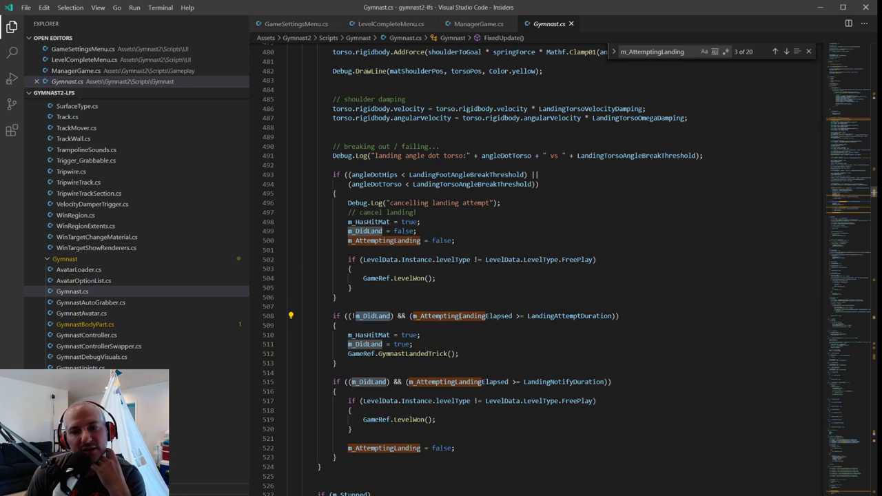
{"action": "left_click", "coordinate": [482, 316]}
{"action": "double_click", "coordinate": [559, 316]}
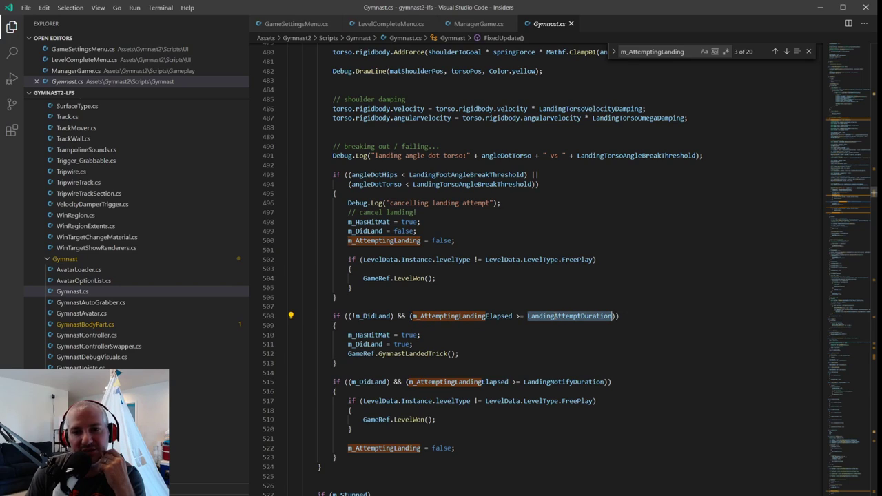
{"action": "left_click_drag", "start_coordinate": [346, 335], "coordinate": [461, 354]}
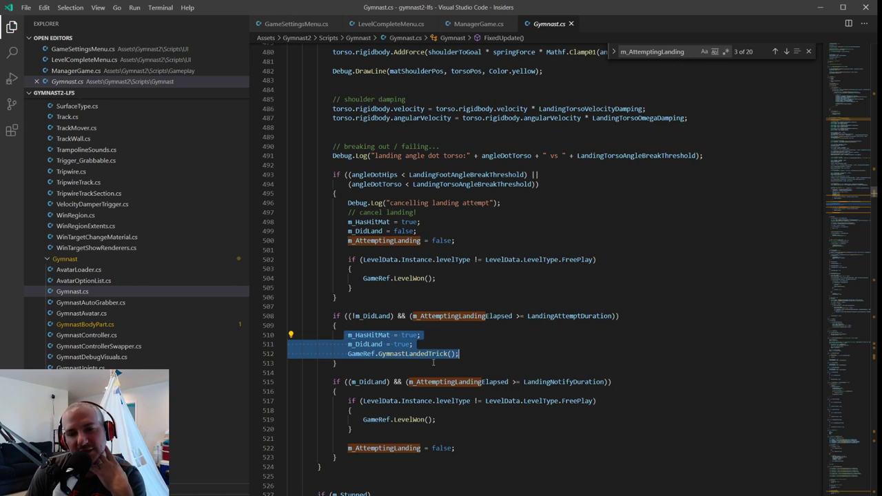
{"action": "left_click", "coordinate": [390, 381]}
{"action": "scroll", "coordinate": [449, 358], "scroll_direction": "down", "scroll_amount": 1}
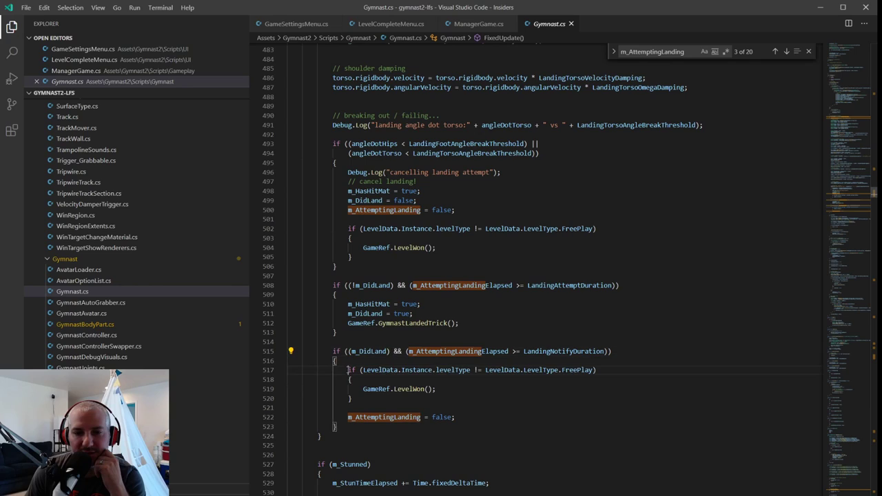
{"action": "left_click_drag", "start_coordinate": [347, 370], "coordinate": [353, 399]}
{"action": "left_click", "coordinate": [371, 402]}
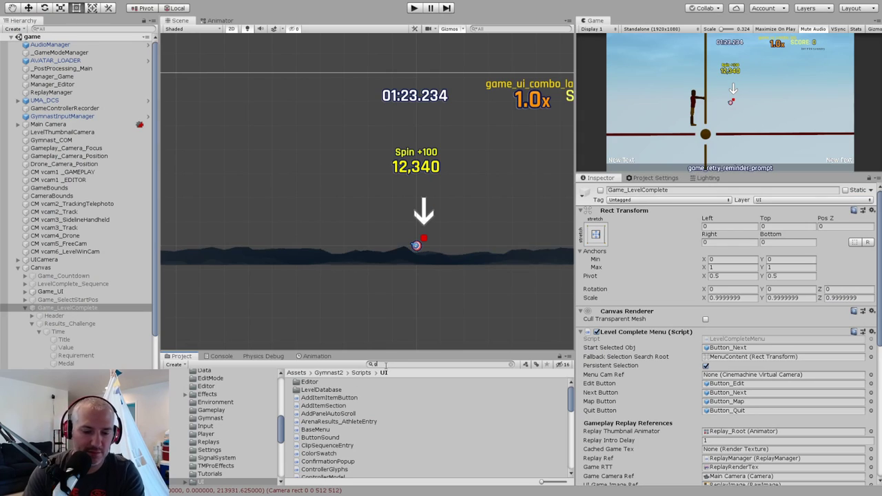
Switch to Unity and select the GymnastFemale prefab in the Gymnast2 Prefabs folder.
{"action": "left_click", "coordinate": [386, 365]}
{"action": "type", "text": "gymnast"}
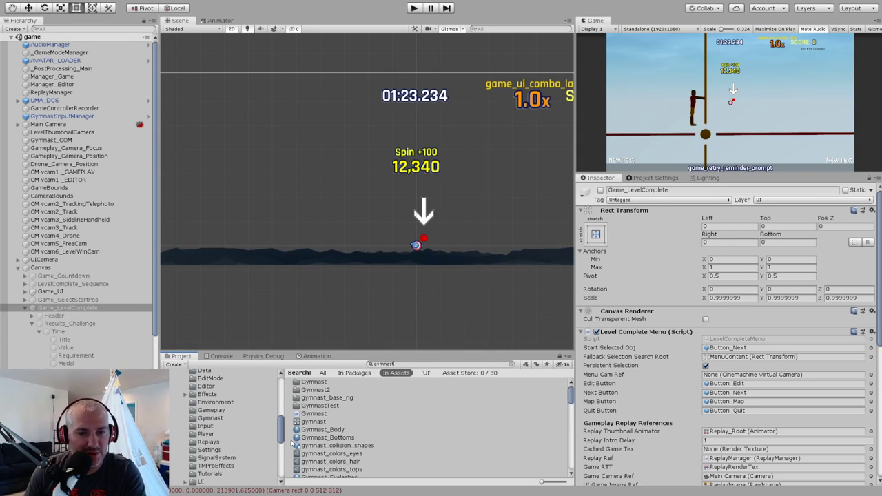
{"action": "scroll", "coordinate": [224, 432], "scroll_direction": "up", "scroll_amount": 3}
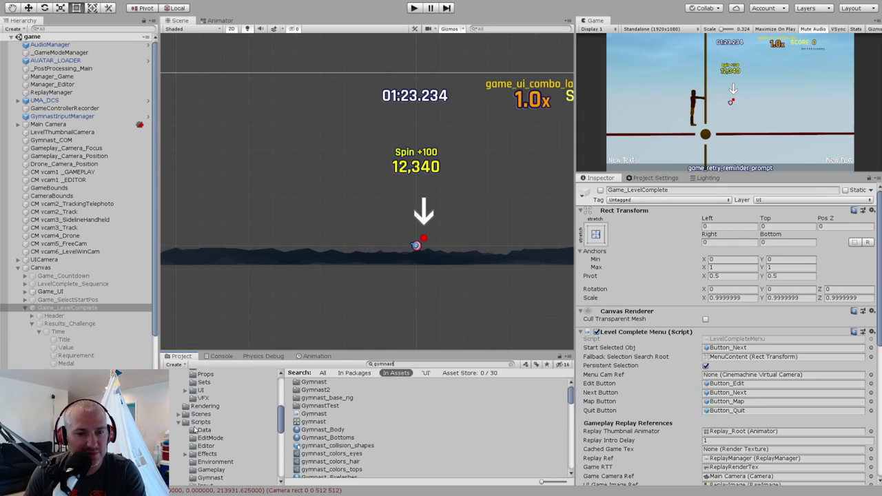
{"action": "scroll", "coordinate": [195, 429], "scroll_direction": "up", "scroll_amount": 3}
{"action": "left_click", "coordinate": [200, 403]}
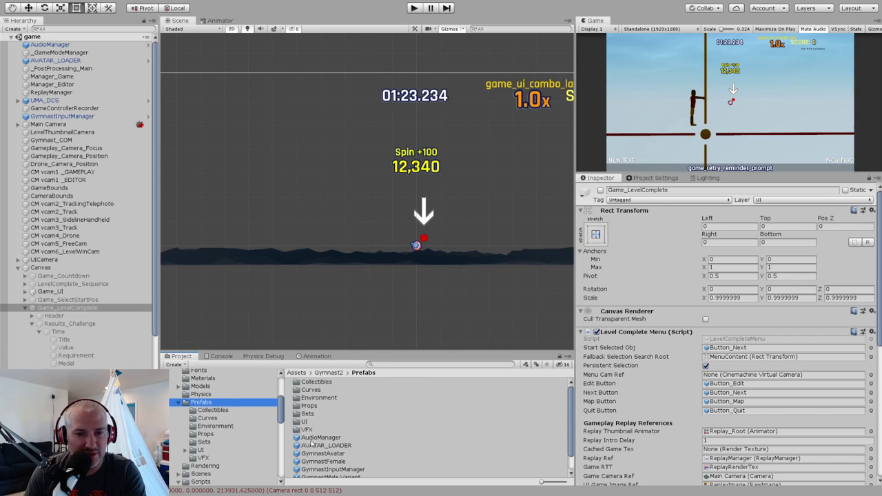
{"action": "left_click", "coordinate": [332, 462]}
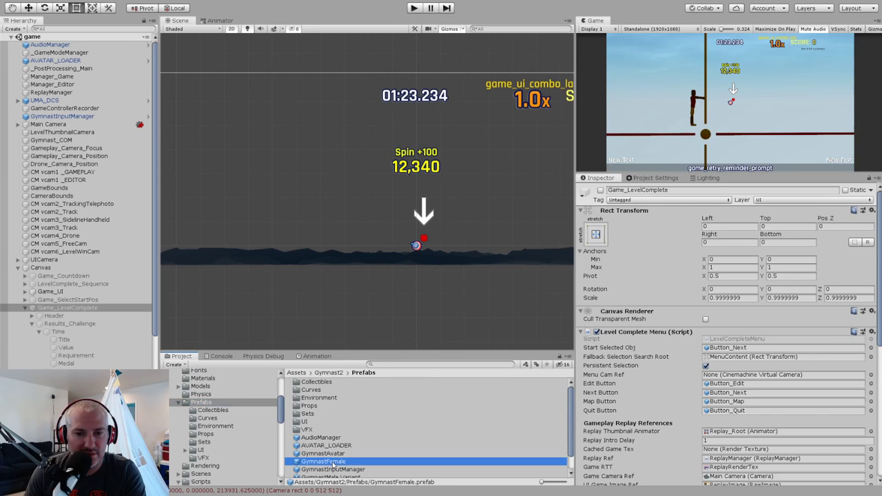
Set the GymnastFemale prefab's Landing Notify Duration to 1 in its Landing Detection settings.
{"action": "scroll", "coordinate": [679, 328], "scroll_direction": "down", "scroll_amount": 2}
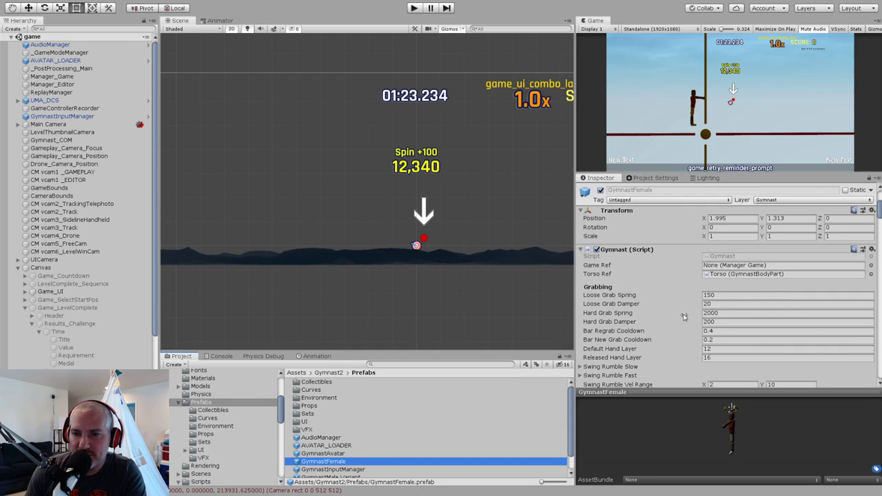
{"action": "scroll", "coordinate": [682, 324], "scroll_direction": "down", "scroll_amount": 9}
{"action": "scroll", "coordinate": [684, 315], "scroll_direction": "down", "scroll_amount": 3}
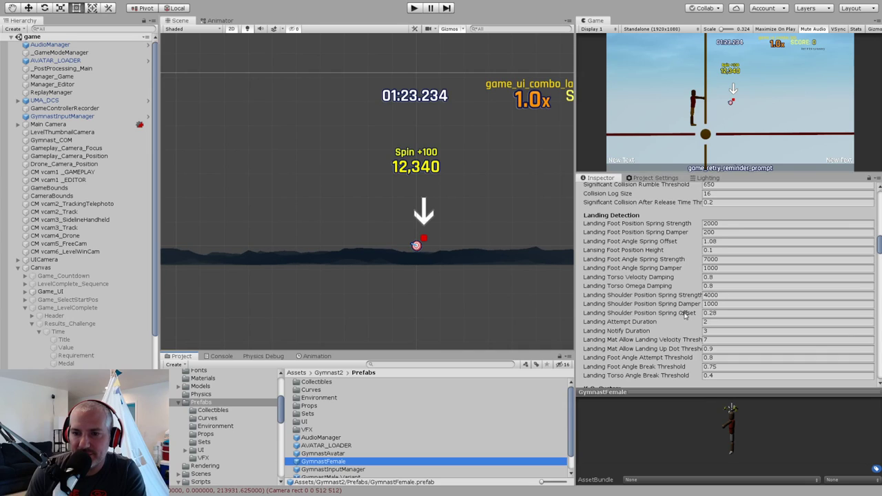
{"action": "left_click", "coordinate": [713, 322]}
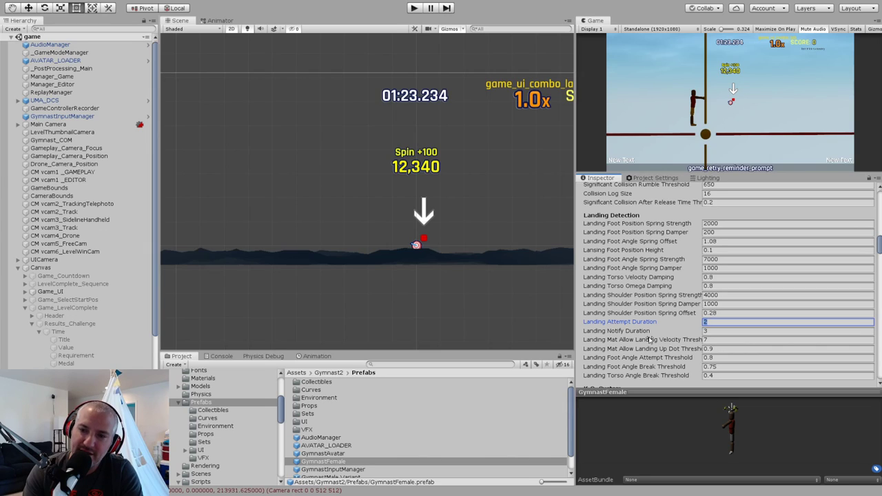
{"action": "key", "text": "Tab"}
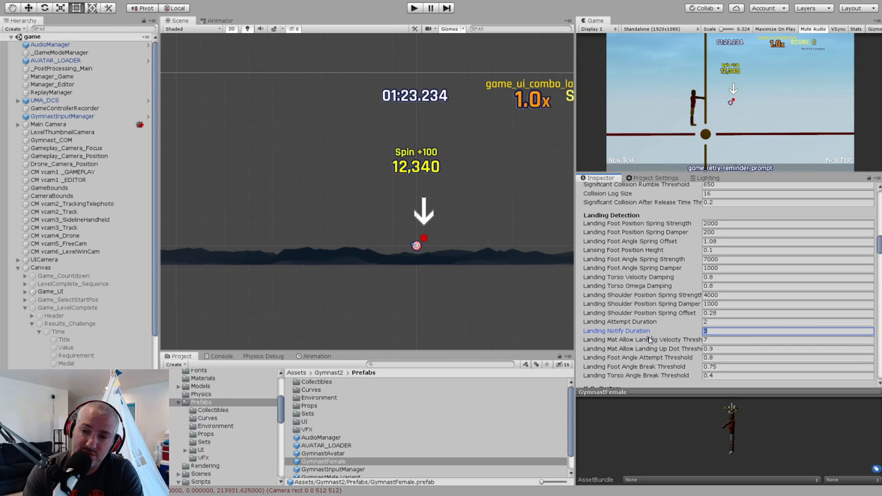
{"action": "key", "text": "shift+Tab"}
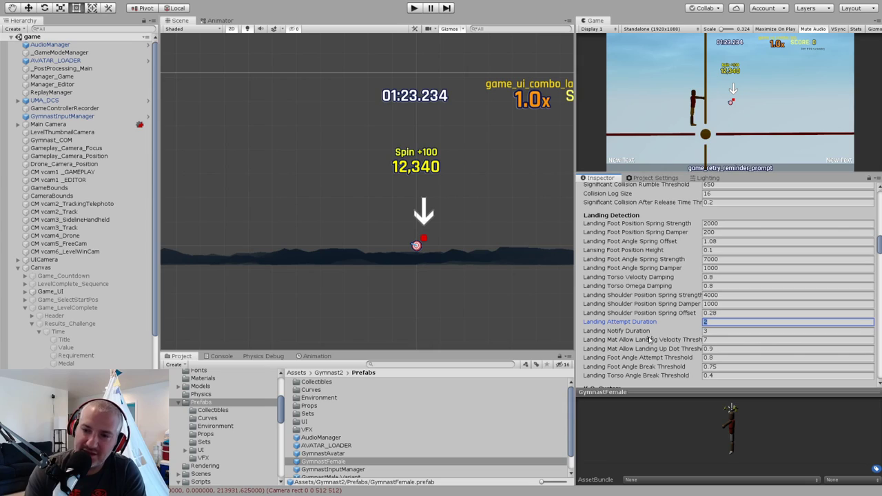
{"action": "key", "text": "Tab"}
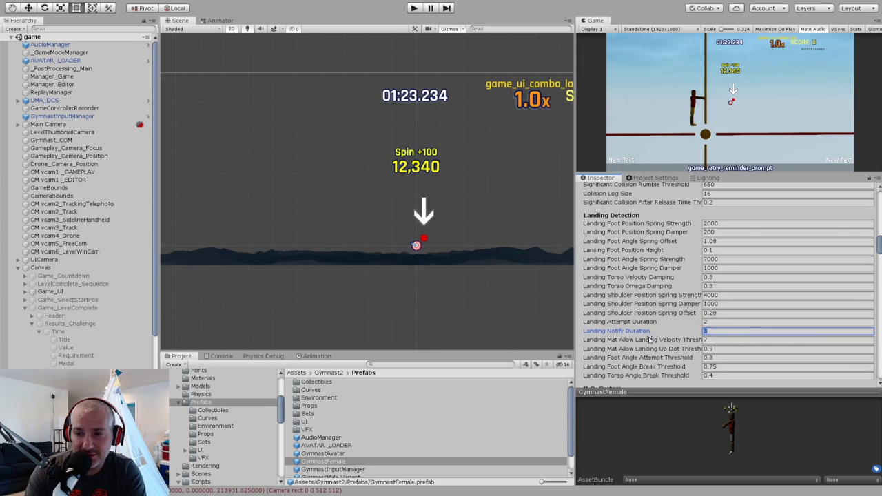
{"action": "type", "text": "1"}
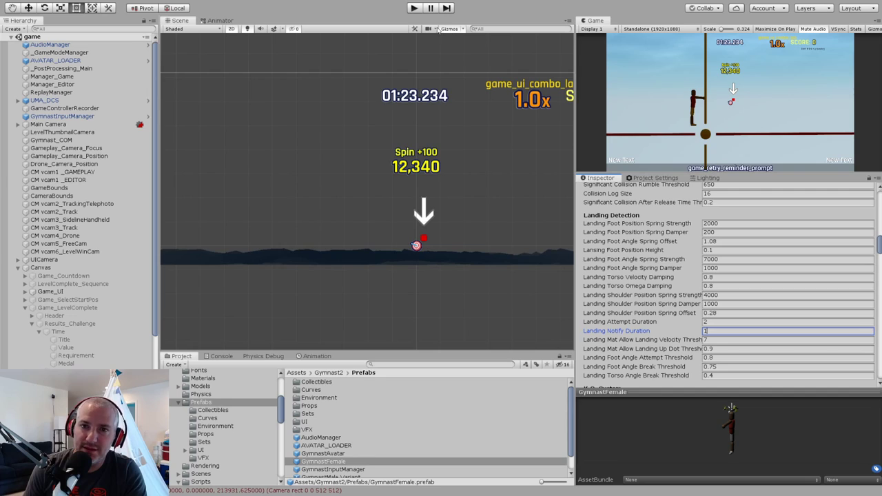
Run the game in play mode and load the custom level "bbb" in the level editor.
{"action": "left_click", "coordinate": [414, 8]}
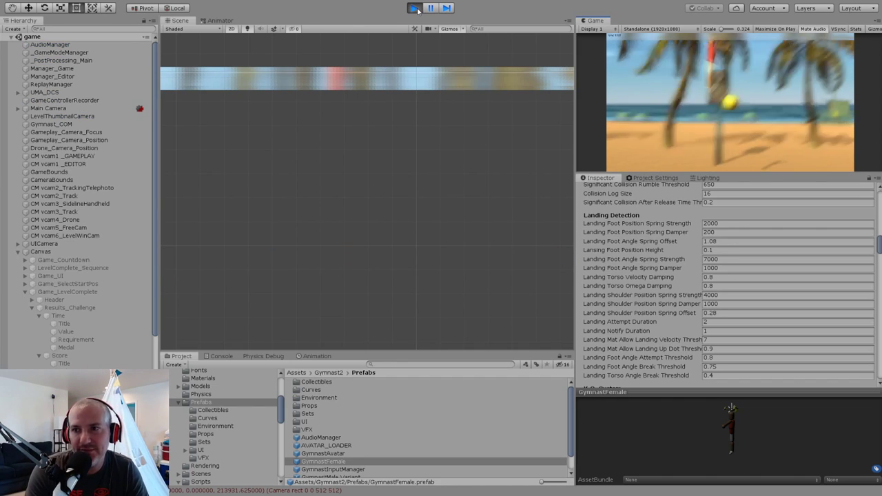
{"action": "left_click", "coordinate": [428, 7]}
{"action": "left_click", "coordinate": [431, 7]}
{"action": "key", "text": "Down"}
{"action": "key", "text": "Down"}
{"action": "key", "text": "Return"}
{"action": "key", "text": "Up"}
{"action": "key", "text": "Return"}
{"action": "key", "text": "Down"}
{"action": "key", "text": "Down"}
{"action": "key", "text": "Down"}
{"action": "key", "text": "Down"}
{"action": "key", "text": "Down"}
{"action": "key", "text": "Down"}
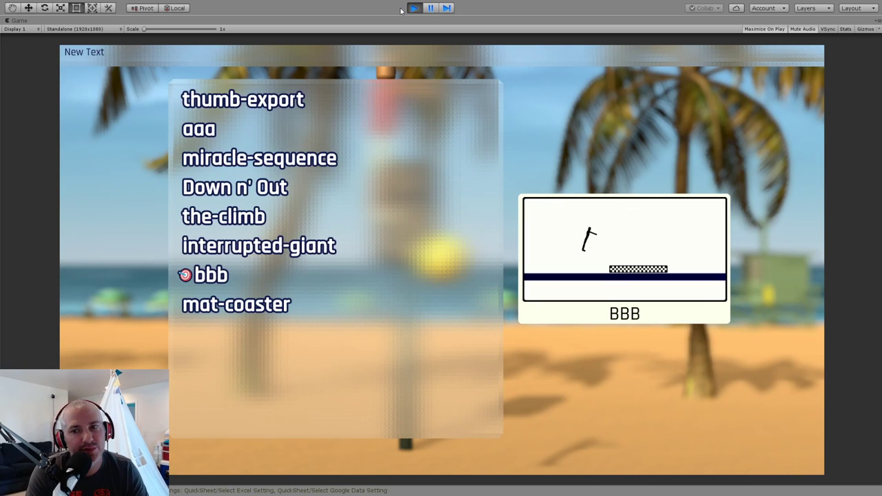
{"action": "key", "text": "Return"}
Start playing the loaded level "bbb" from the level editor to test a mat landing.
{"action": "key", "text": "Escape"}
{"action": "key", "text": "Down"}
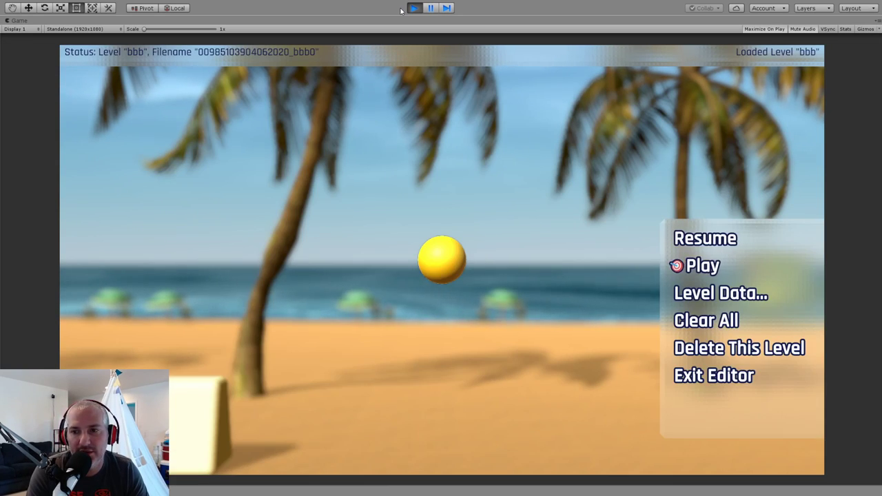
{"action": "key", "text": "Return"}
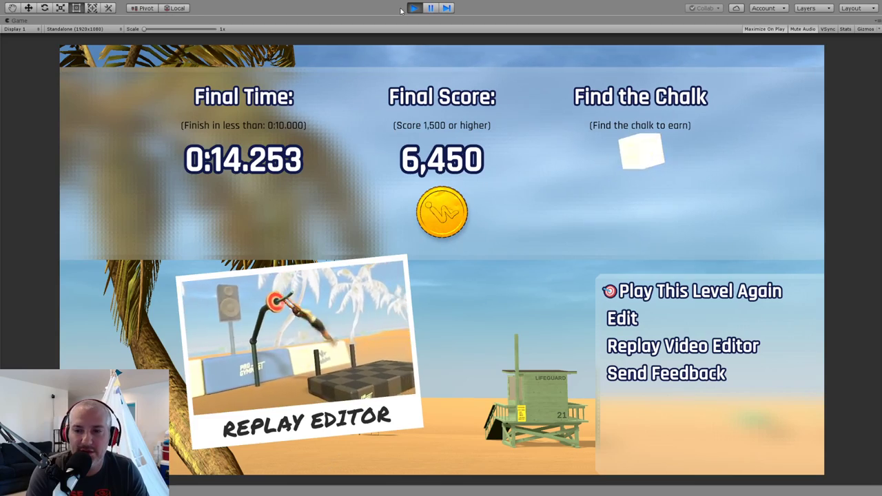
Replay the level several times to check the timing of the mat landings, and stop play mode.
{"action": "key", "text": "Return"}
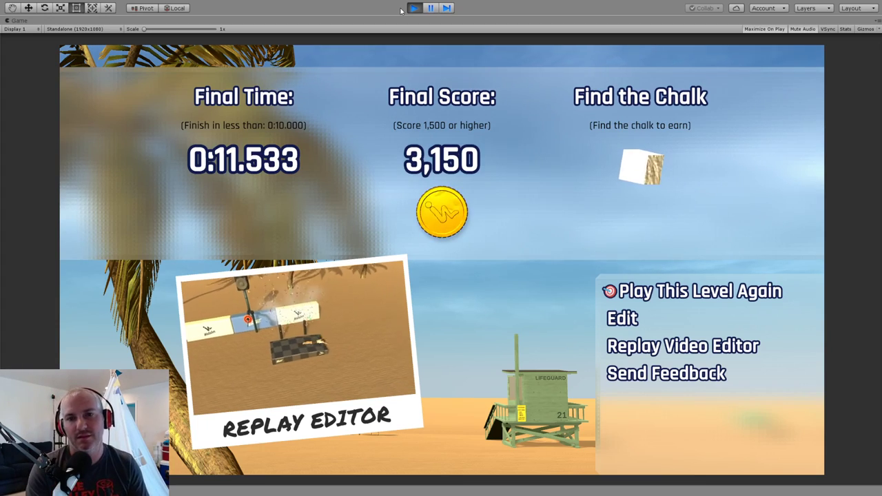
{"action": "key", "text": "Return"}
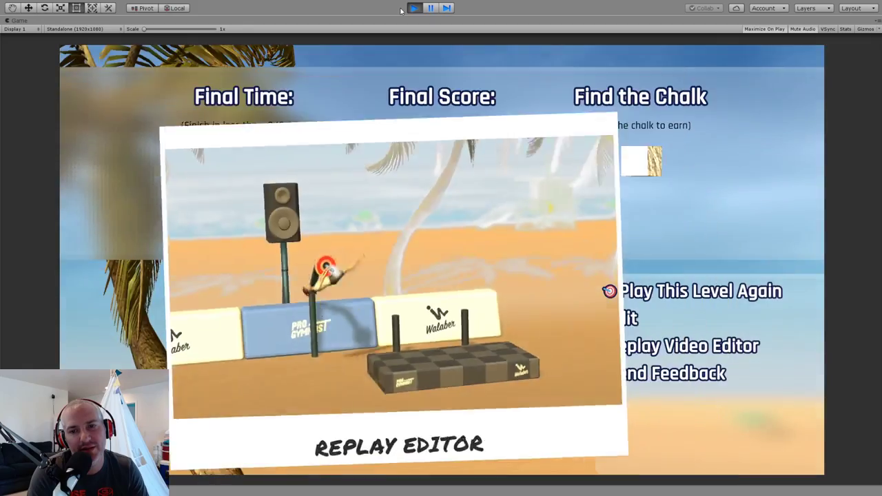
{"action": "key", "text": "Return"}
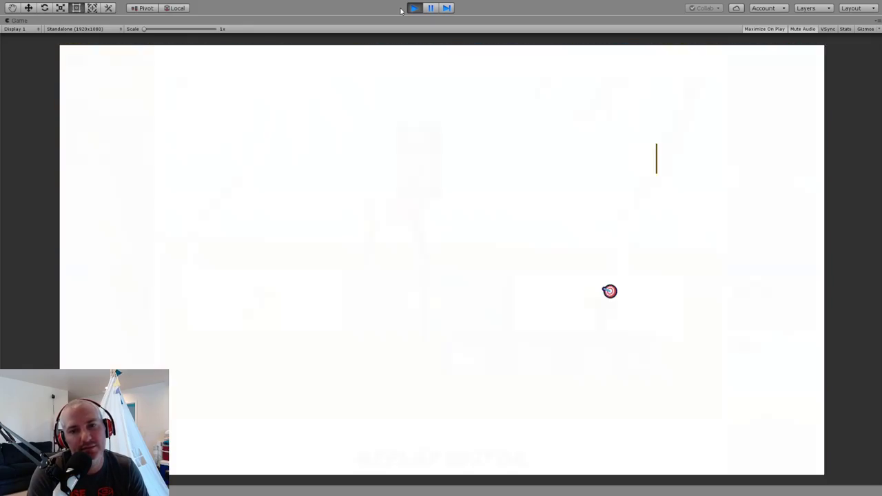
{"action": "key", "text": "Return"}
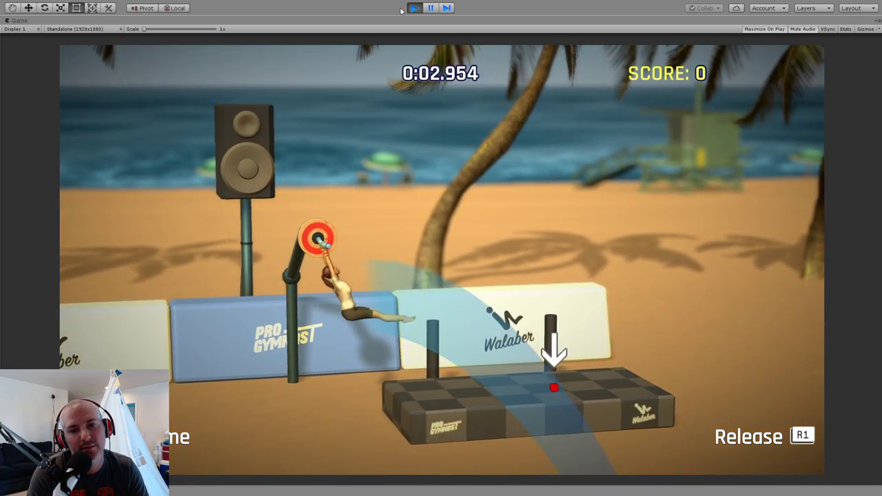
{"action": "key", "text": "space"}
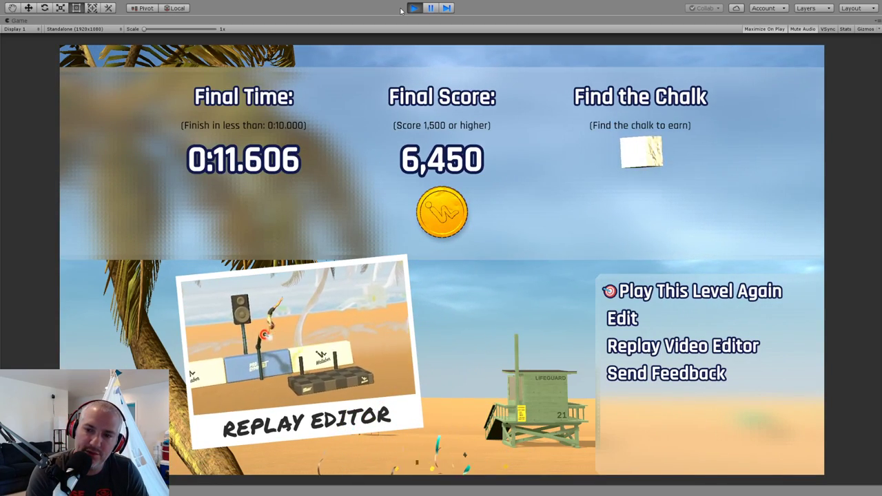
{"action": "key", "text": "Return"}
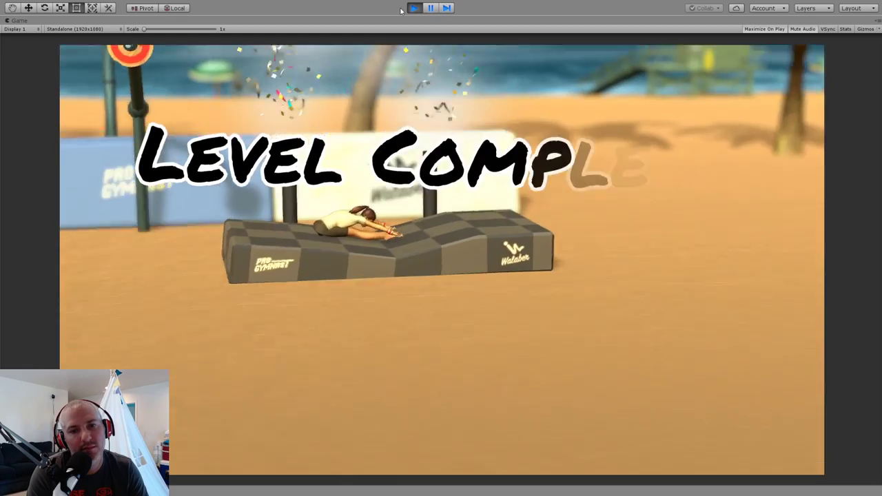
{"action": "key", "text": "Return"}
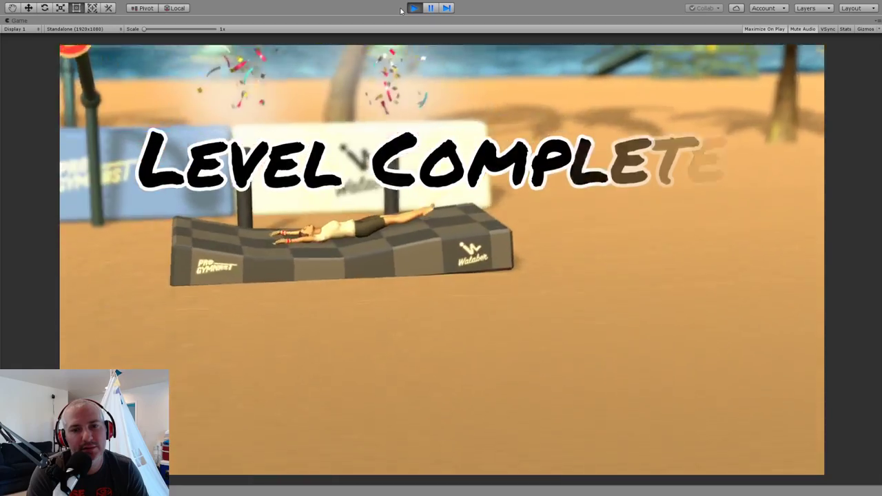
{"action": "key", "text": "Return"}
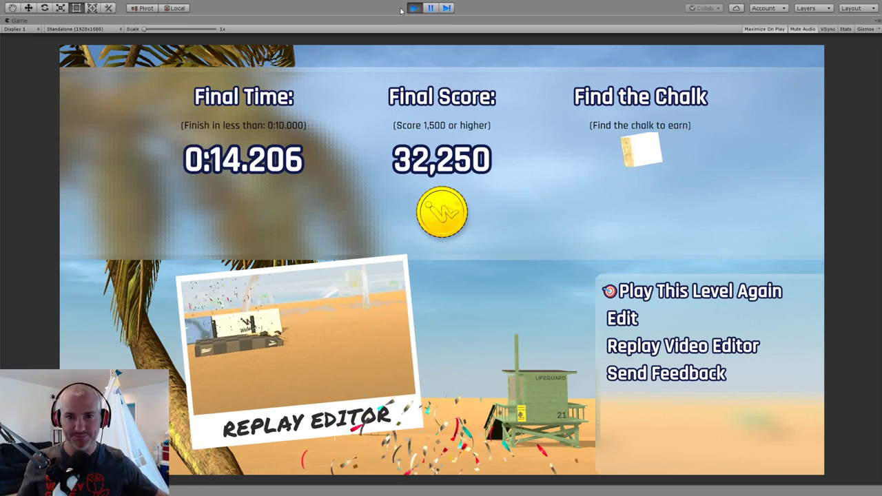
{"action": "left_click", "coordinate": [417, 8]}
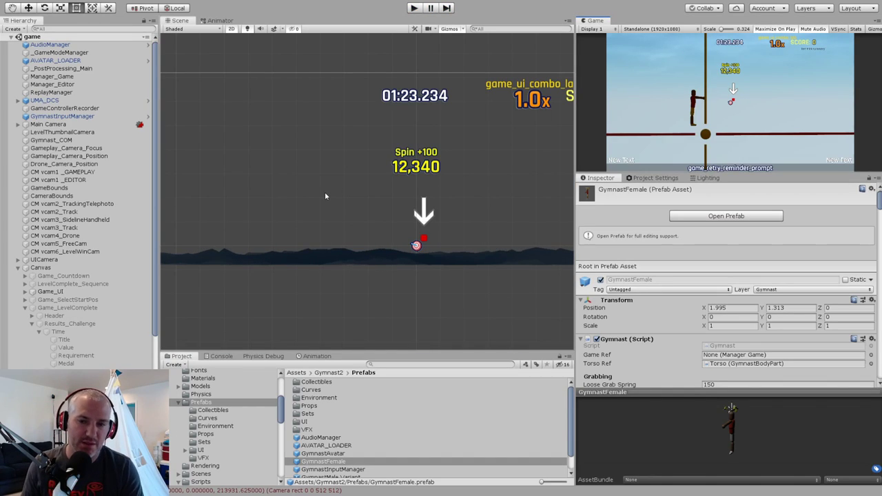
Set the GymnastFemale prefab's Landing Attempt Duration to 1 and its Landing Notify Duration to .5 in the Landing Detection settings.
{"action": "scroll", "coordinate": [682, 297], "scroll_direction": "down", "scroll_amount": 5}
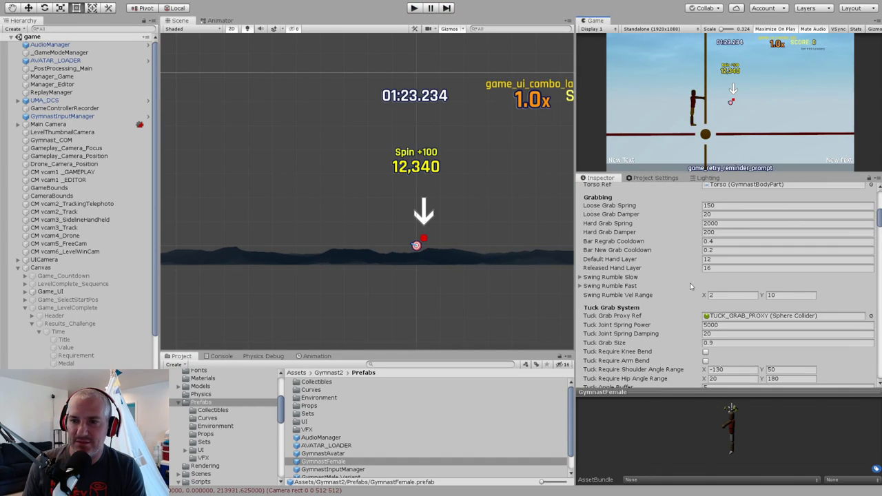
{"action": "scroll", "coordinate": [709, 278], "scroll_direction": "down", "scroll_amount": 15}
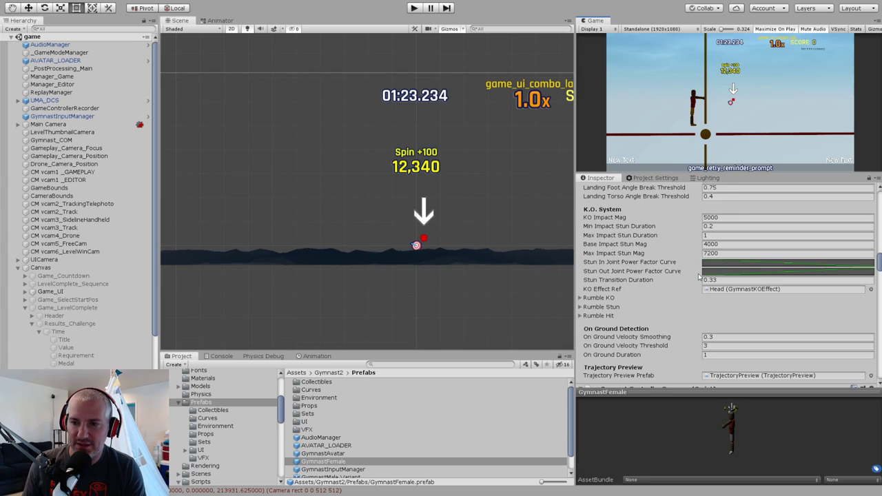
{"action": "scroll", "coordinate": [696, 278], "scroll_direction": "down", "scroll_amount": 5}
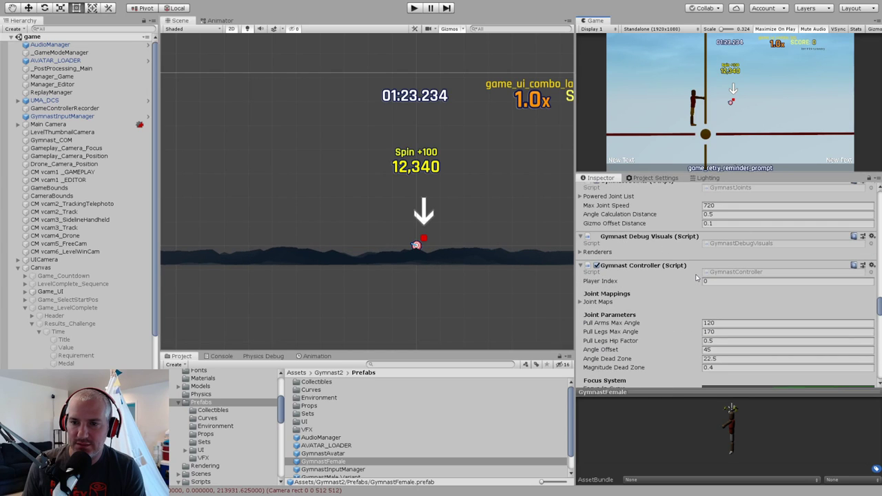
{"action": "scroll", "coordinate": [696, 277], "scroll_direction": "down", "scroll_amount": 3}
{"action": "scroll", "coordinate": [696, 278], "scroll_direction": "up", "scroll_amount": 8}
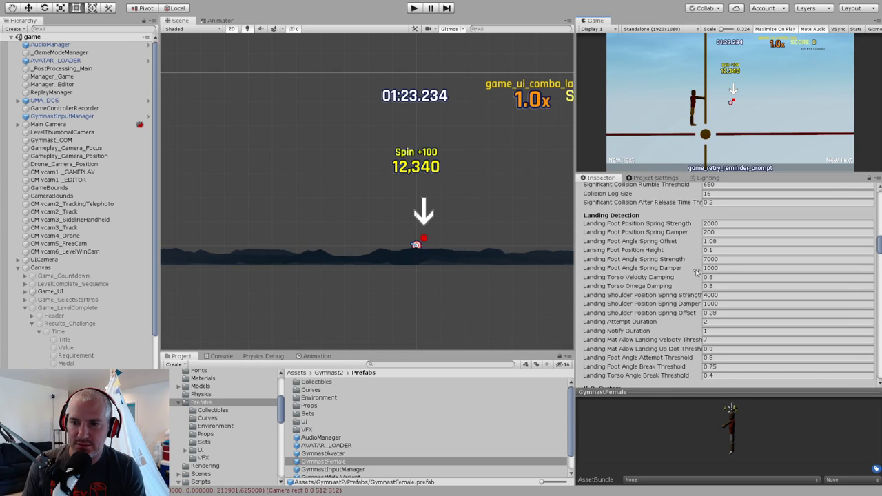
{"action": "left_click", "coordinate": [715, 322]}
{"action": "left_click", "coordinate": [715, 331]}
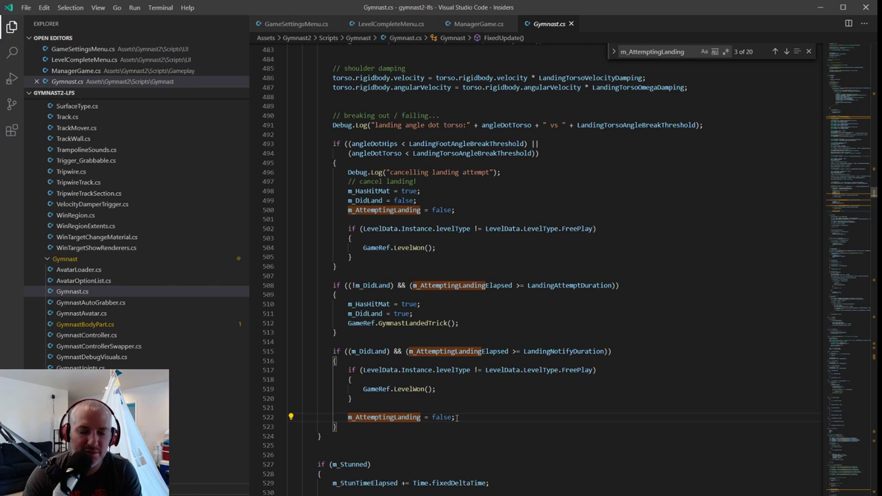
{"action": "key", "text": "alt+Tab"}
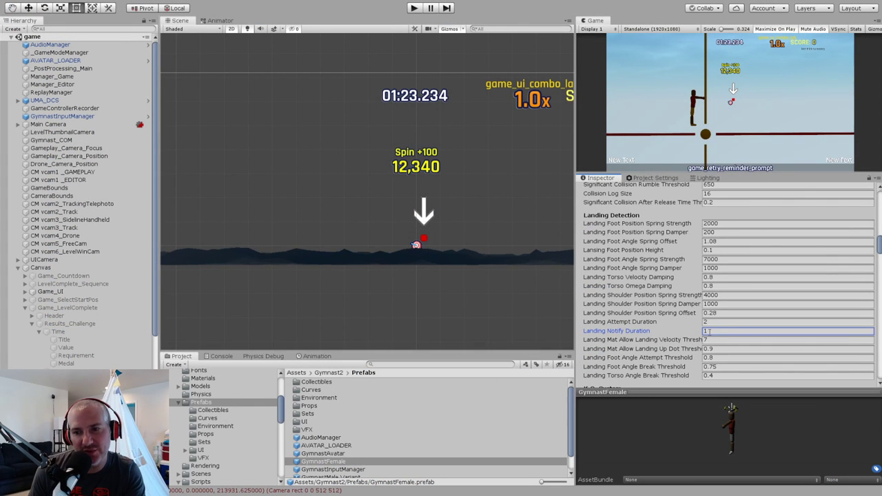
{"action": "left_click", "coordinate": [710, 322]}
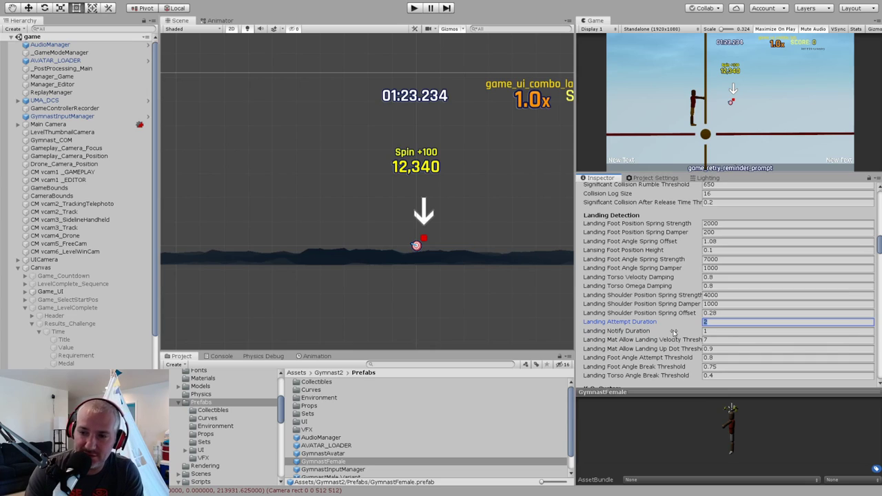
{"action": "type", "text": "1"}
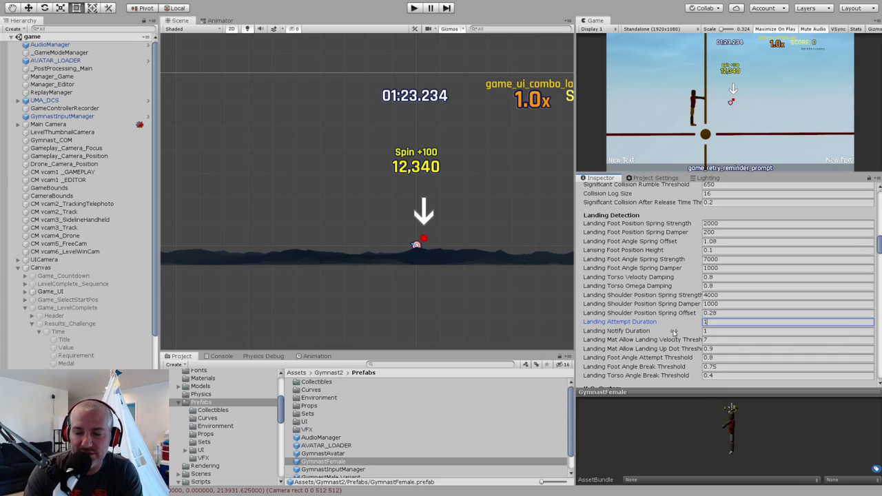
{"action": "key", "text": "Tab"}
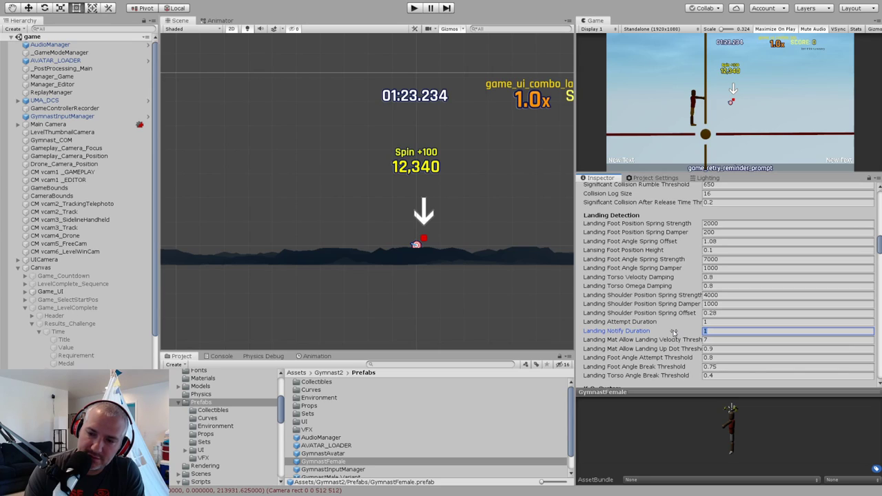
{"action": "type", "text": ".5"}
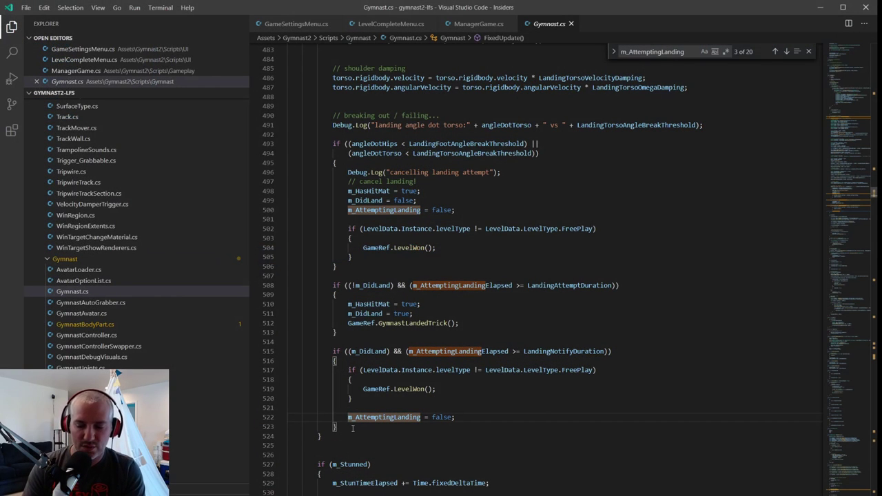
In Visual Studio Code, move "m_AttemptingLanding = false;" from the LandingNotifyDuration branch to the end of the LandingAttemptDuration branch, and save Gymnast.cs.
{"action": "key", "text": "shift+End"}
{"action": "key", "text": "ctrl+c"}
{"action": "key", "text": "BackSpace"}
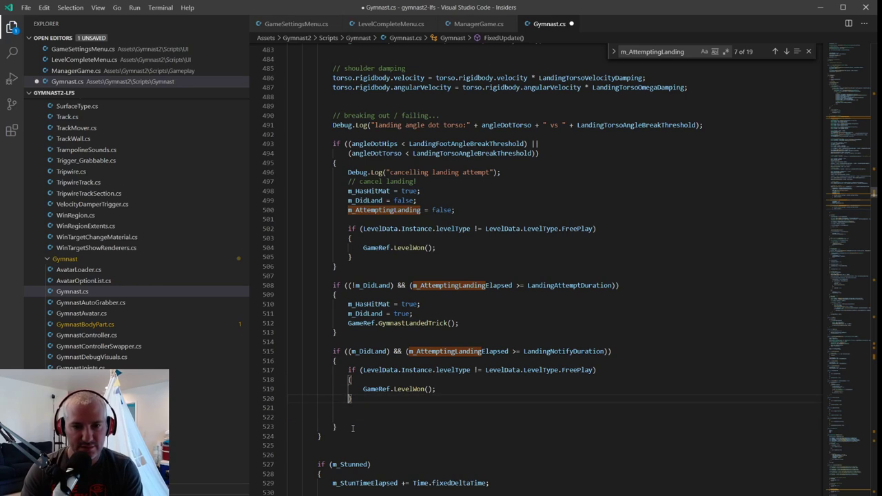
{"action": "key", "text": "Up"}
{"action": "key", "text": "Up"}
{"action": "key", "text": "Up"}
{"action": "key", "text": "Up"}
{"action": "key", "text": "Up"}
{"action": "key", "text": "Up"}
{"action": "key", "text": "Up"}
{"action": "key", "text": "Up"}
{"action": "key", "text": "Up"}
{"action": "key", "text": "Up"}
{"action": "key", "text": "End"}
{"action": "key", "text": "Return"}
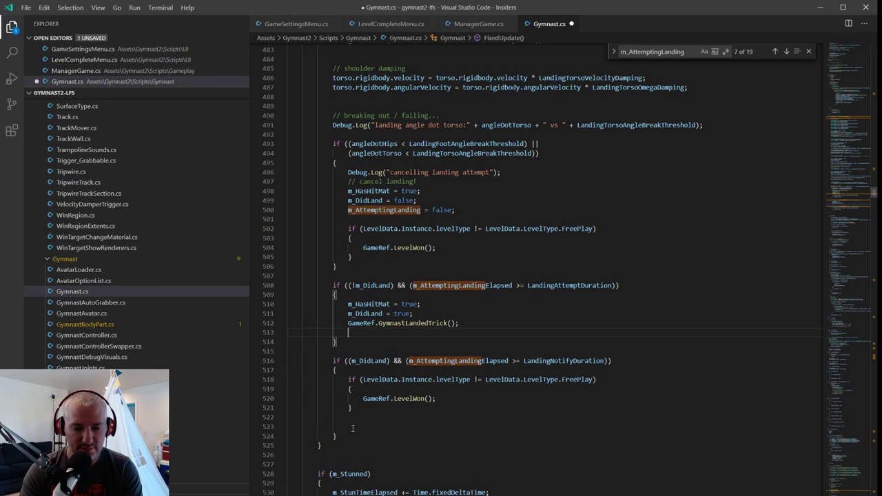
{"action": "key", "text": "ctrl+v"}
{"action": "key", "text": "ctrl+s"}
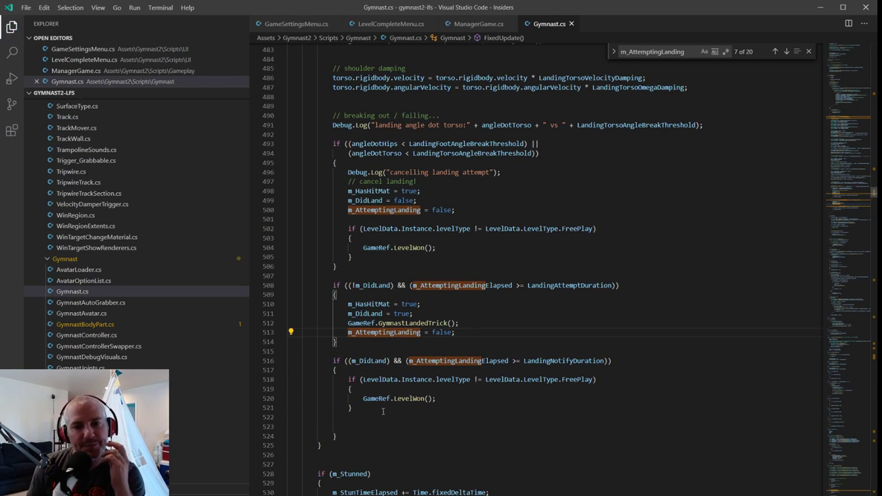
Trace GymnastLandedTrick to its definition in ManagerGame.cs and examine the _scoreLandedTrick method, including its m_AllowScoring condition.
{"action": "right_click", "coordinate": [398, 324]}
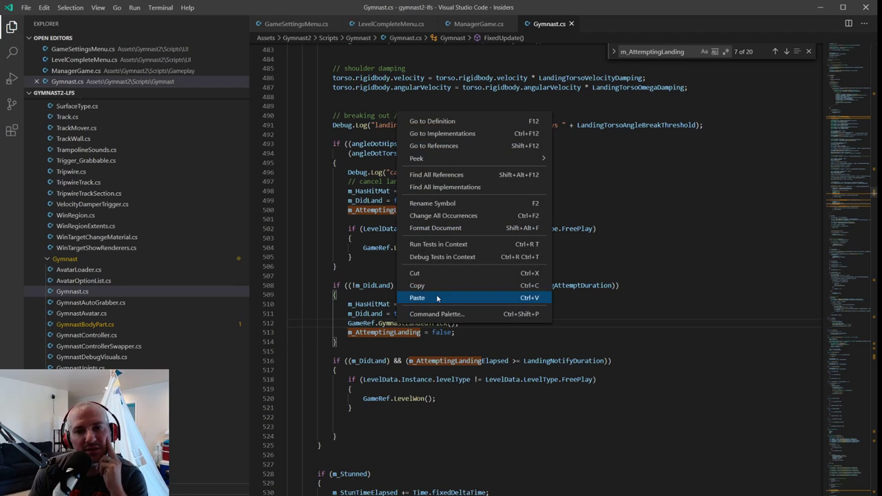
{"action": "left_click", "coordinate": [432, 121]}
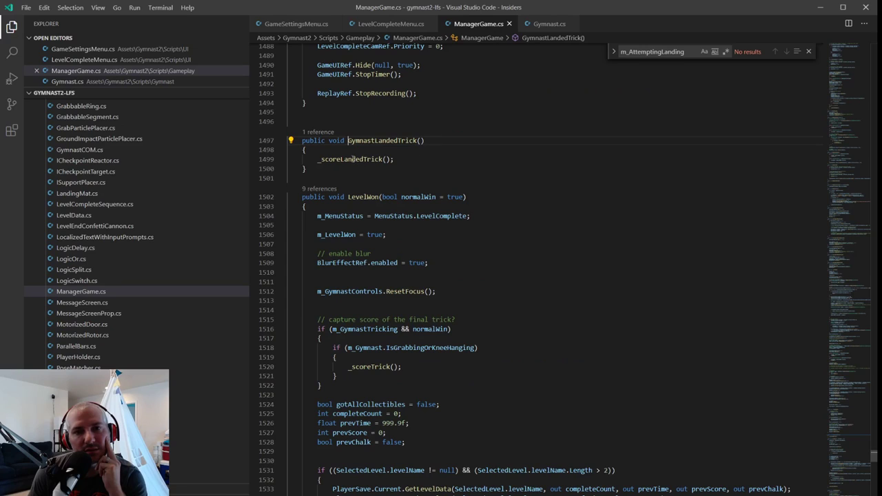
{"action": "right_click", "coordinate": [353, 159]}
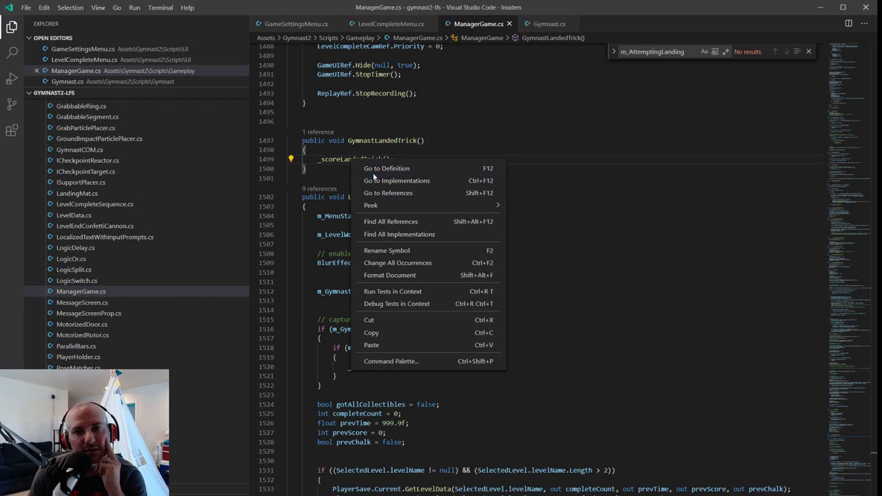
{"action": "left_click", "coordinate": [380, 169]}
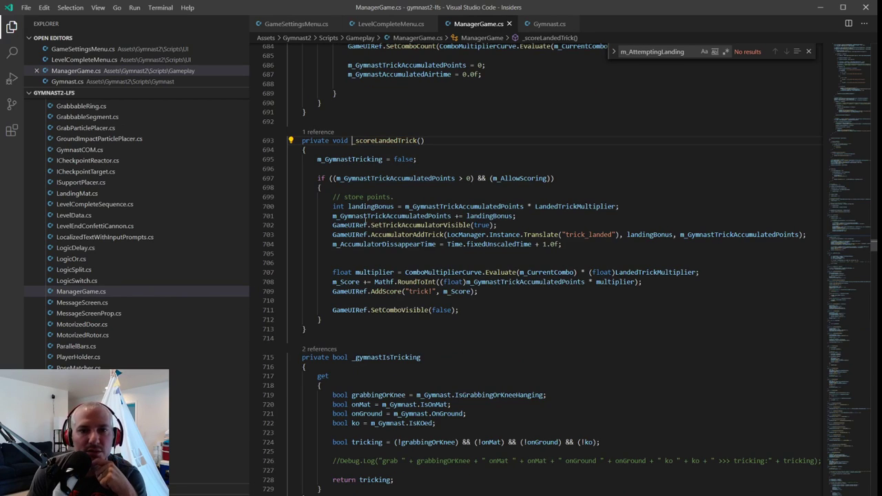
{"action": "left_click", "coordinate": [514, 178]}
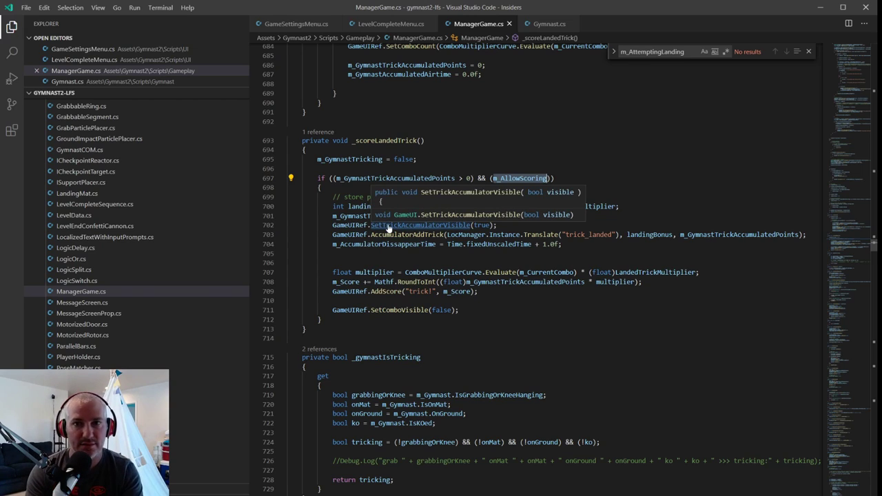
Search ManagerGame.cs for "LevelWon" and examine how the LevelWon method captures the score of the final trick.
{"action": "key", "text": "ctrl+f"}
{"action": "type", "text": "LevelWon"}
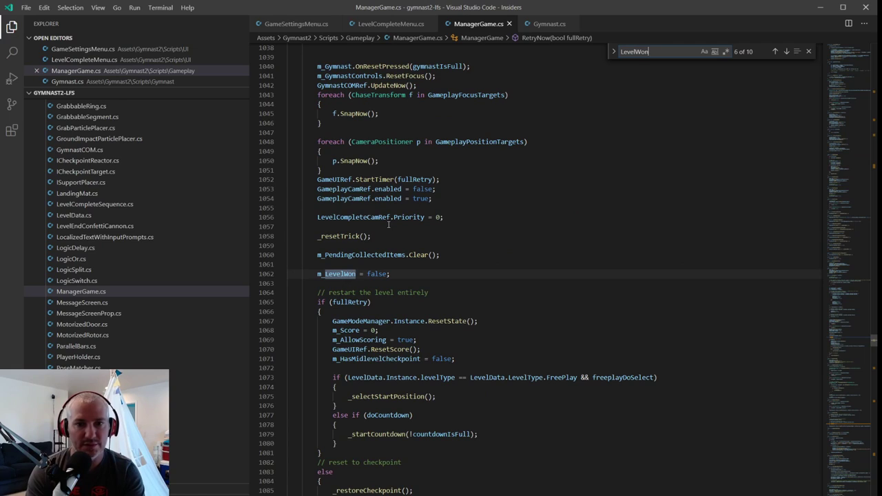
{"action": "key", "text": "ctrl+g"}
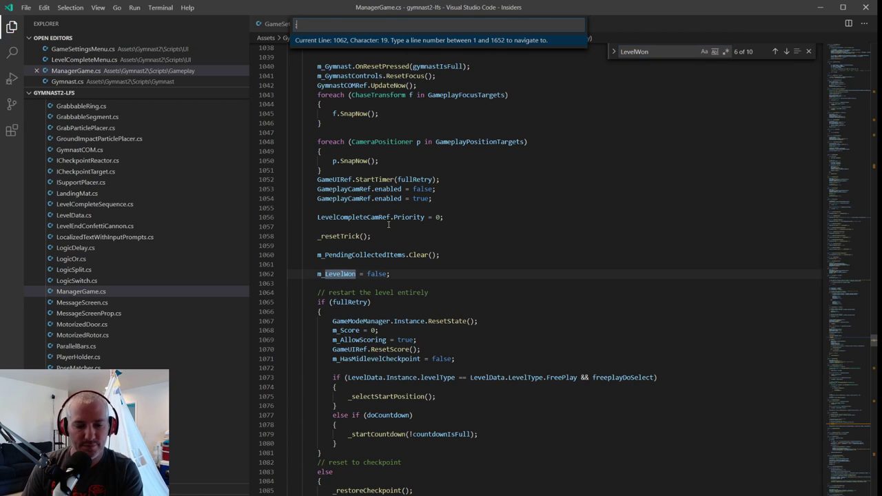
{"action": "key", "text": "Escape"}
{"action": "key", "text": "Return"}
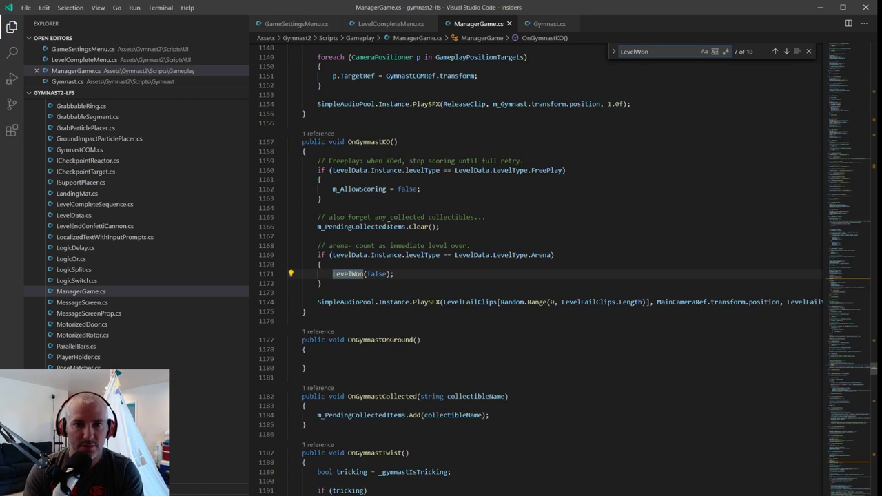
{"action": "key", "text": "Return"}
{"action": "key", "text": "Return"}
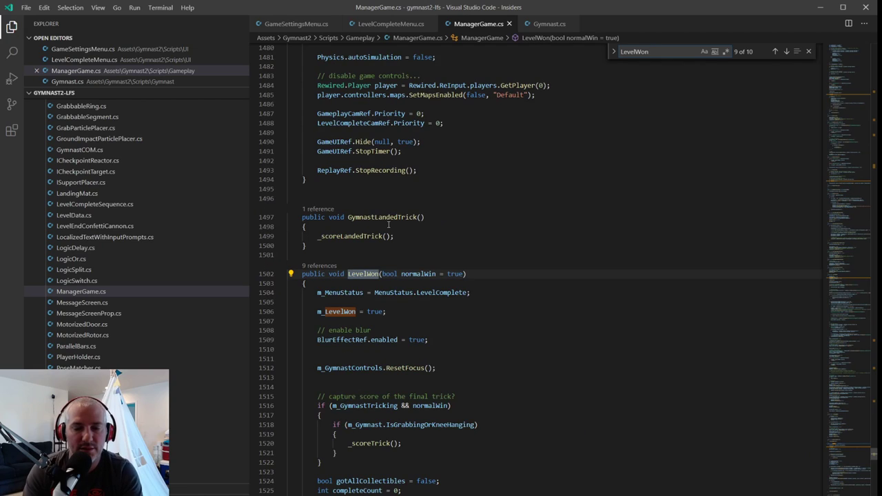
{"action": "left_click", "coordinate": [412, 325]}
{"action": "scroll", "coordinate": [410, 324], "scroll_direction": "down", "scroll_amount": 1}
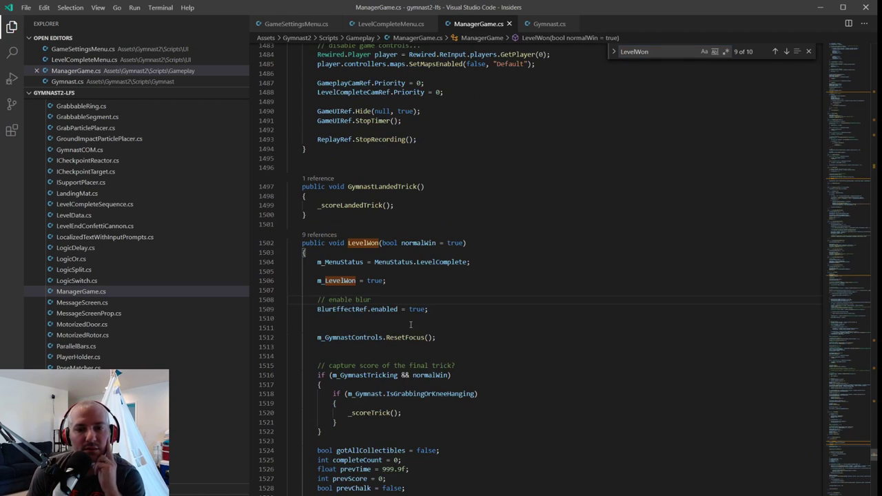
{"action": "scroll", "coordinate": [410, 324], "scroll_direction": "down", "scroll_amount": 3}
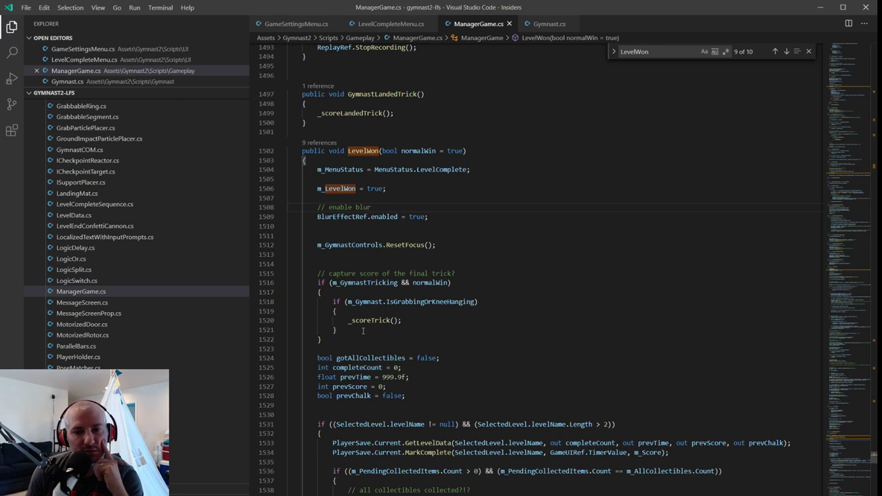
Review the rest of LevelWon and cut its LevelCompleteMenuRef.SetScoreAndTime line.
{"action": "scroll", "coordinate": [362, 330], "scroll_direction": "down", "scroll_amount": 2}
{"action": "scroll", "coordinate": [362, 330], "scroll_direction": "down", "scroll_amount": 3}
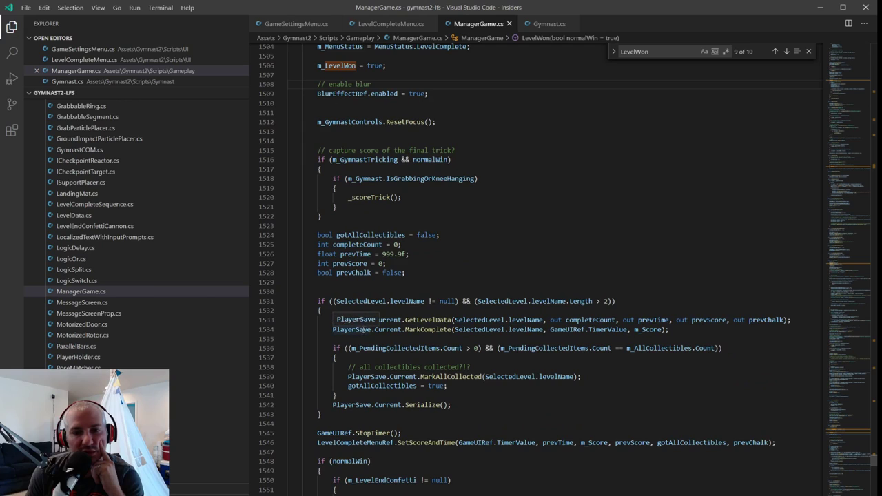
{"action": "scroll", "coordinate": [362, 330], "scroll_direction": "down", "scroll_amount": 3}
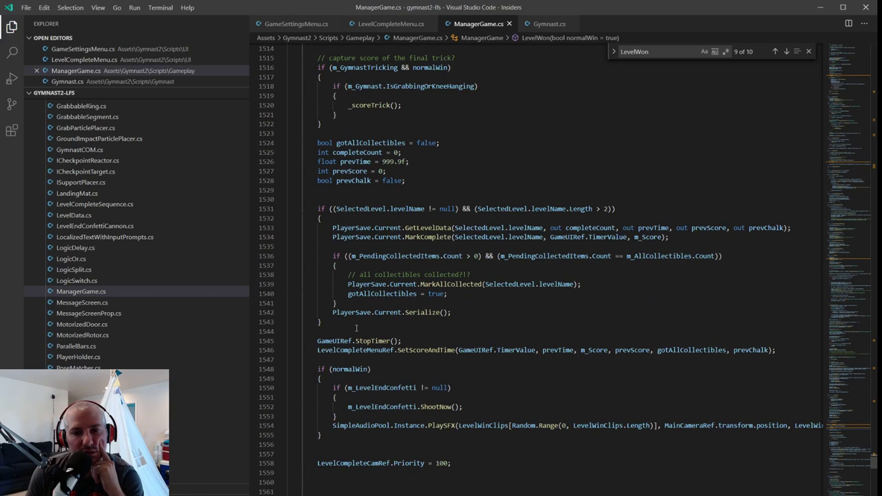
{"action": "scroll", "coordinate": [357, 328], "scroll_direction": "down", "scroll_amount": 1}
{"action": "scroll", "coordinate": [356, 328], "scroll_direction": "down", "scroll_amount": 15}
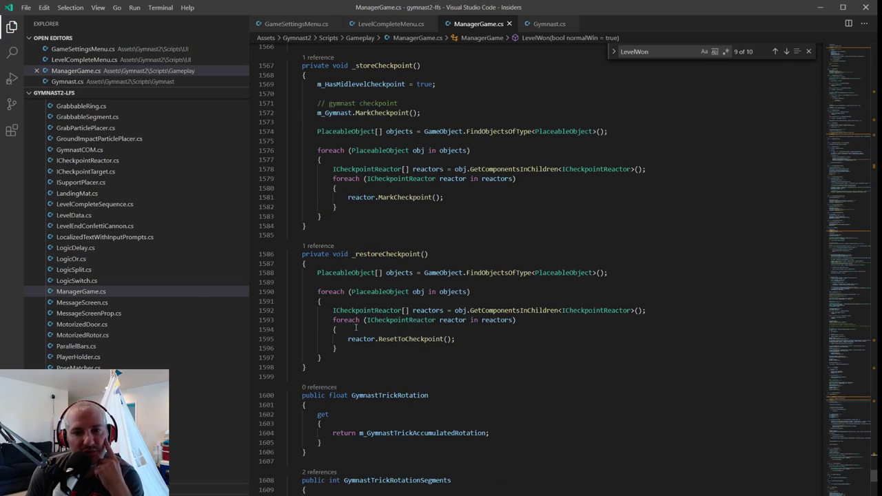
{"action": "scroll", "coordinate": [356, 328], "scroll_direction": "up", "scroll_amount": 12}
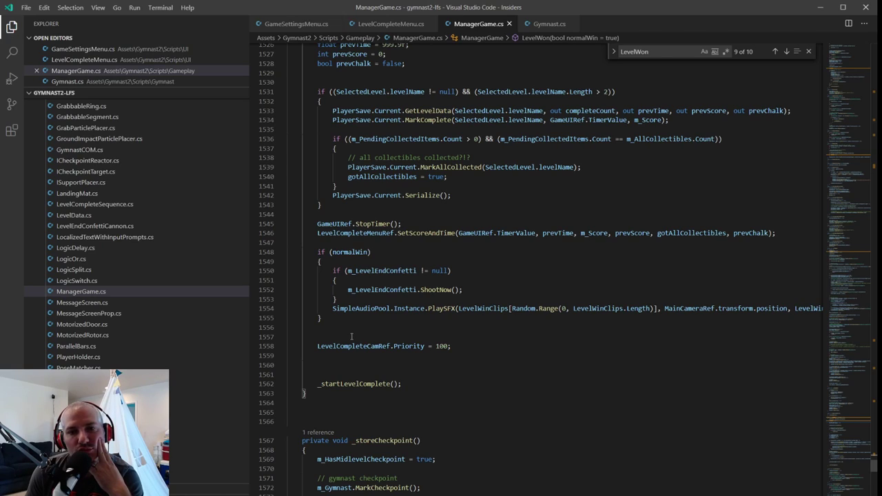
{"action": "left_click", "coordinate": [319, 233]}
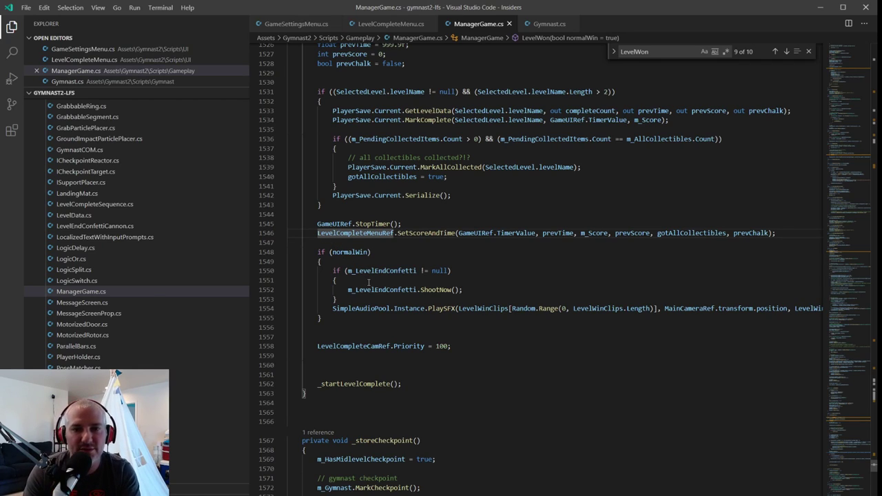
{"action": "key", "text": "shift+End"}
{"action": "key", "text": "ctrl+c"}
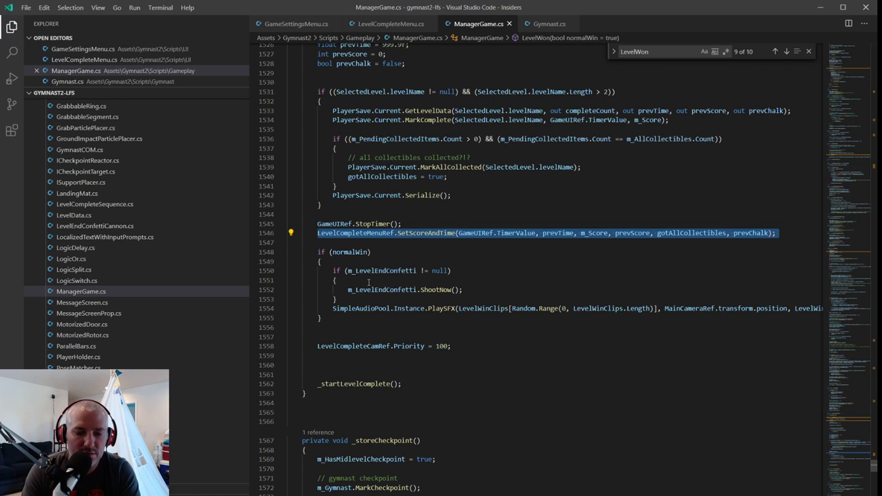
{"action": "key", "text": "ctrl+shift+k"}
Search ManagerGame.cs for "_startLevelC" and go to the definition of the _startLevelComplete method.
{"action": "scroll", "coordinate": [369, 283], "scroll_direction": "down", "scroll_amount": 5}
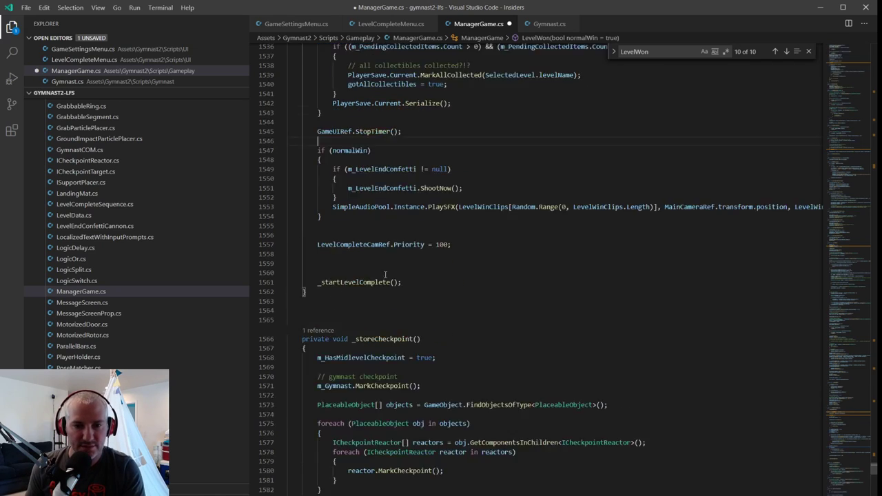
{"action": "scroll", "coordinate": [394, 276], "scroll_direction": "down", "scroll_amount": 16}
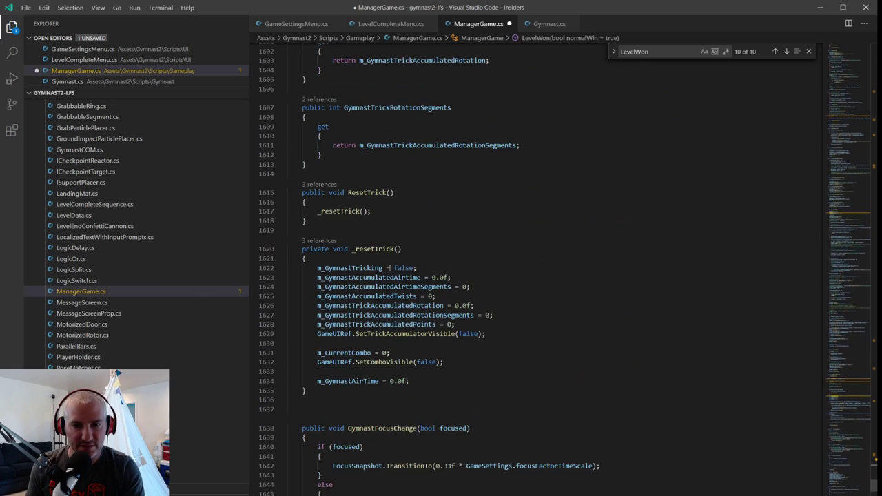
{"action": "scroll", "coordinate": [389, 267], "scroll_direction": "down", "scroll_amount": 5}
{"action": "scroll", "coordinate": [389, 267], "scroll_direction": "up", "scroll_amount": 5}
{"action": "key", "text": "ctrl+f"}
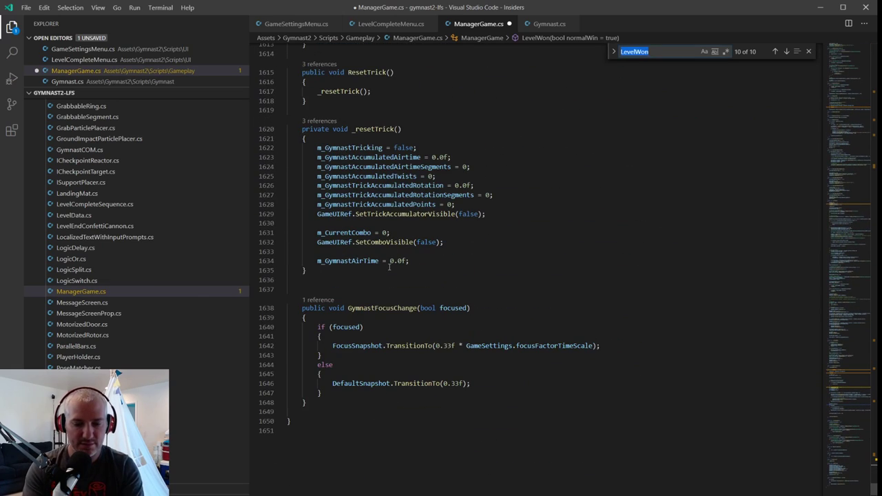
{"action": "type", "text": "-"}
{"action": "key", "text": "BackSpace"}
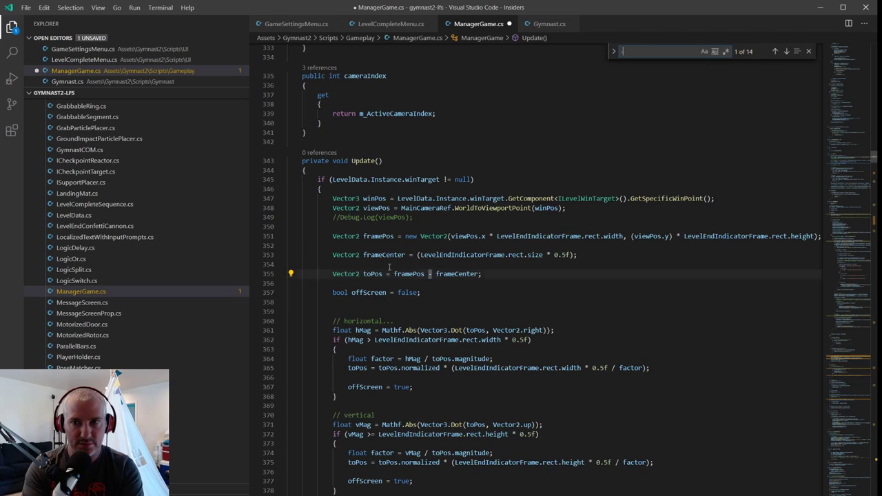
{"action": "type", "text": "_startLevelC"}
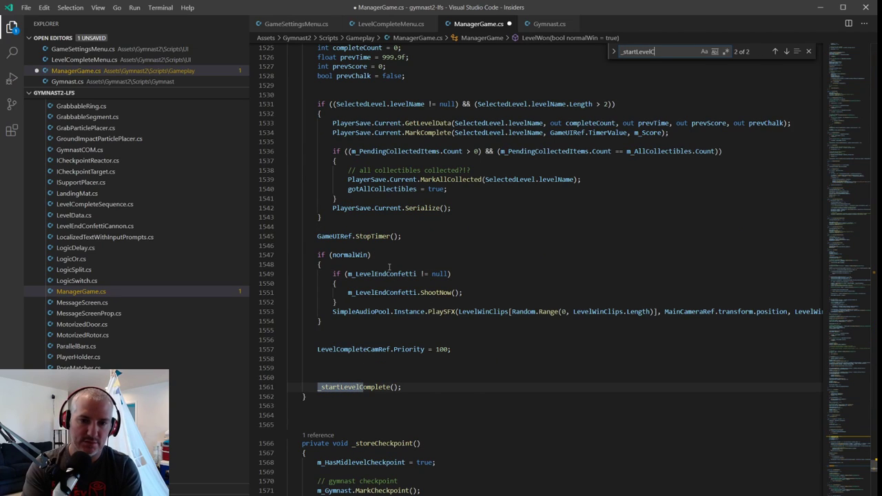
{"action": "key", "text": "Return"}
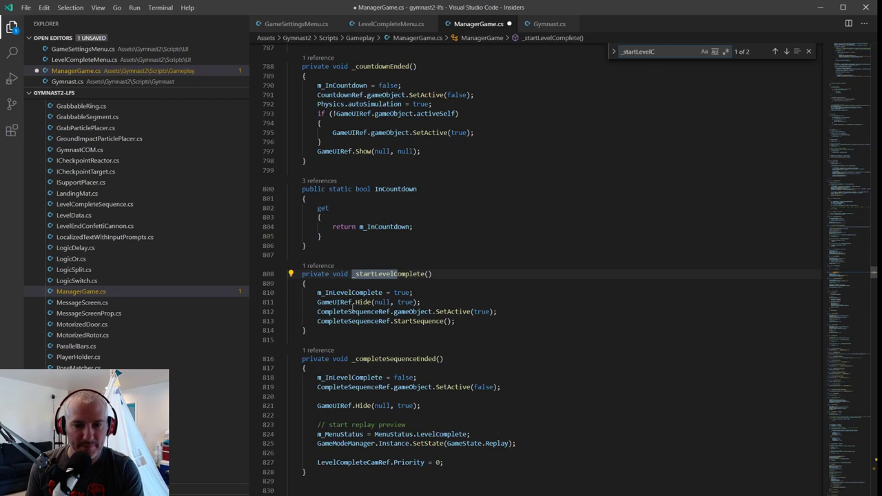
Insert the cut SetScoreAndTime call in _completeSequenceEnded after GameUIRef.Hide(null, true), and save ManagerGame.cs.
{"action": "scroll", "coordinate": [354, 310], "scroll_direction": "down", "scroll_amount": 3}
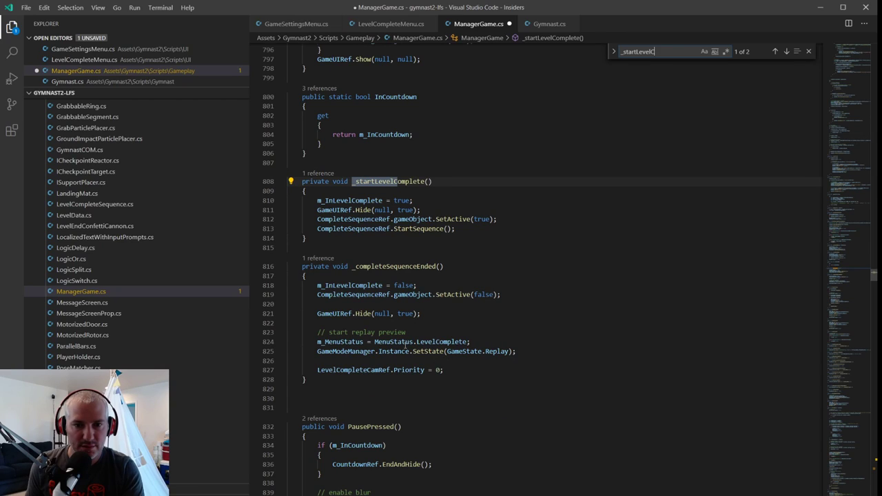
{"action": "left_click", "coordinate": [432, 314]}
{"action": "key", "text": "Return"}
{"action": "key", "text": "Return"}
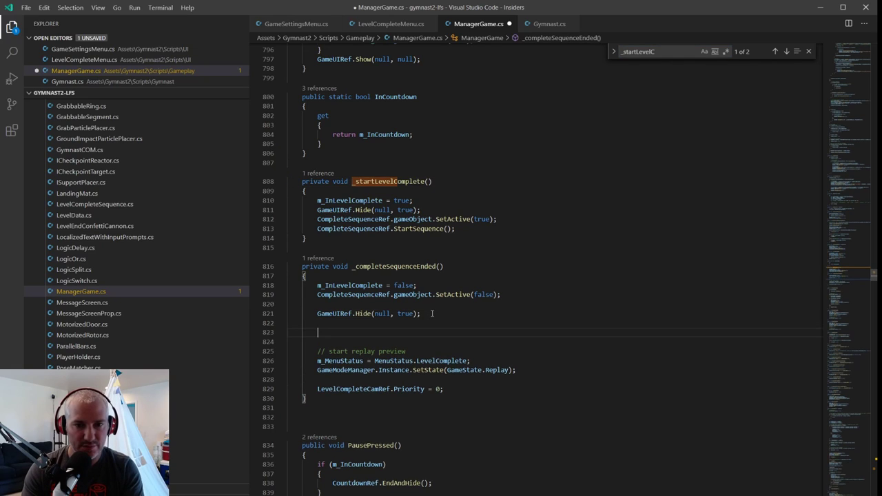
{"action": "key", "text": "ctrl+v"}
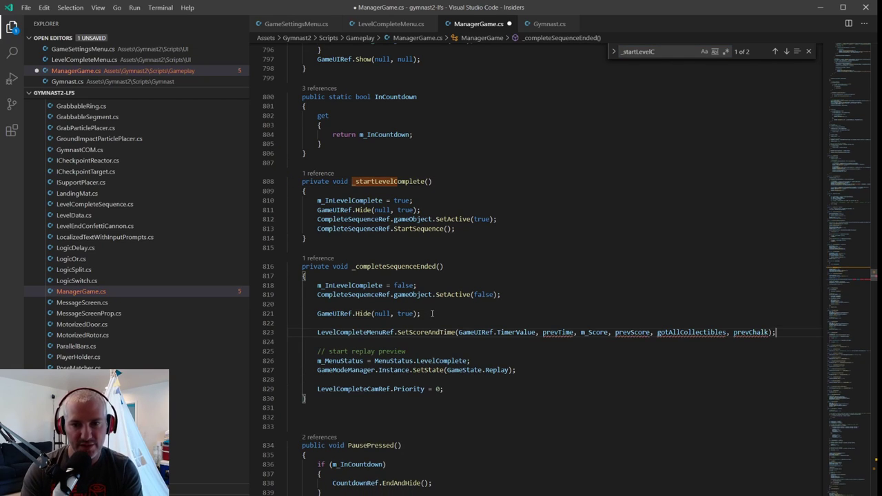
{"action": "key", "text": "ctrl+s"}
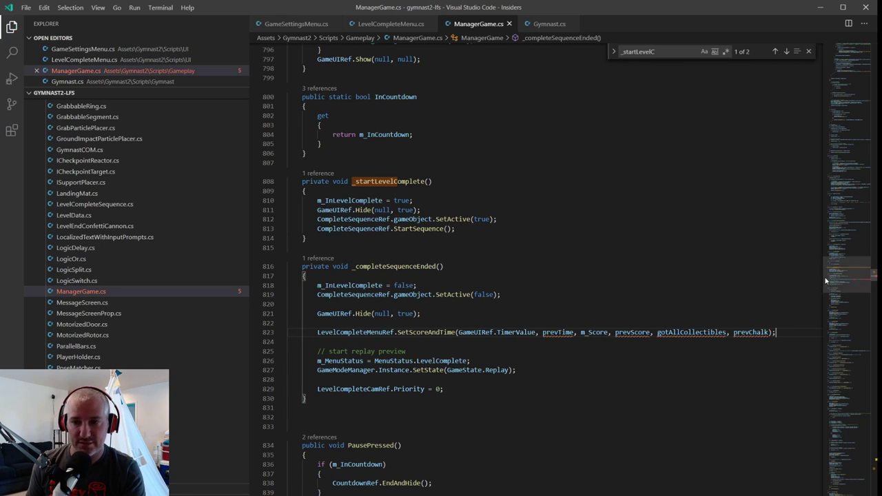
Undo the recent ManagerGame.cs edits back through the LevelCompleteMenuRef.Hide lines added to the LevelComplete button handlers.
{"action": "key", "text": "Return"}
{"action": "key", "text": "ctrl+z"}
{"action": "key", "text": "ctrl+z"}
{"action": "key", "text": "ctrl+z"}
{"action": "key", "text": "ctrl+z"}
{"action": "key", "text": "ctrl+z"}
{"action": "key", "text": "ctrl+c"}
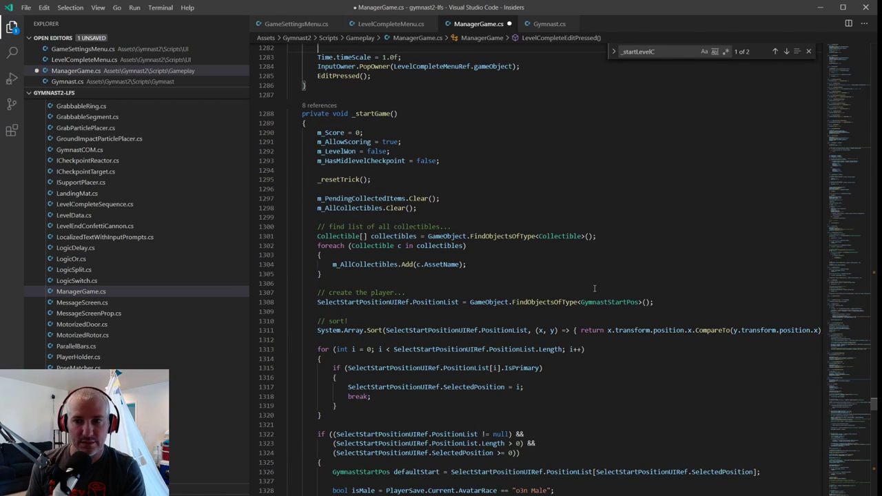
{"action": "scroll", "coordinate": [594, 288], "scroll_direction": "up", "scroll_amount": 7}
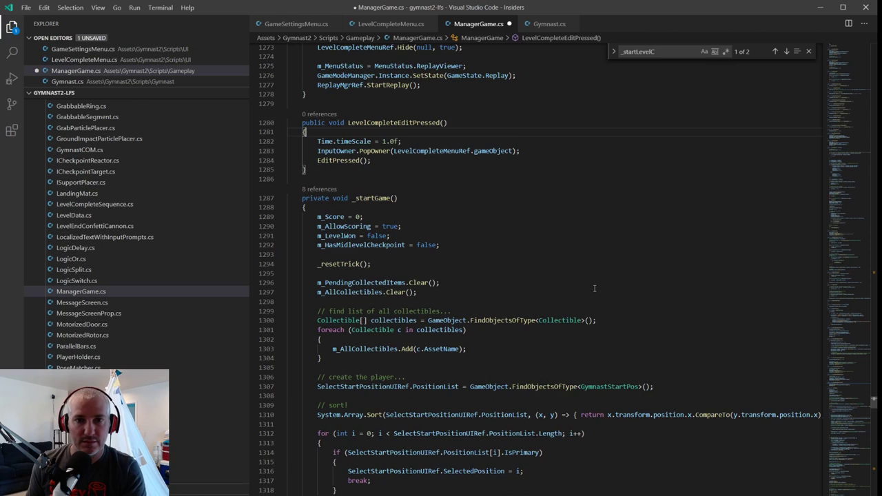
{"action": "scroll", "coordinate": [594, 288], "scroll_direction": "up", "scroll_amount": 4}
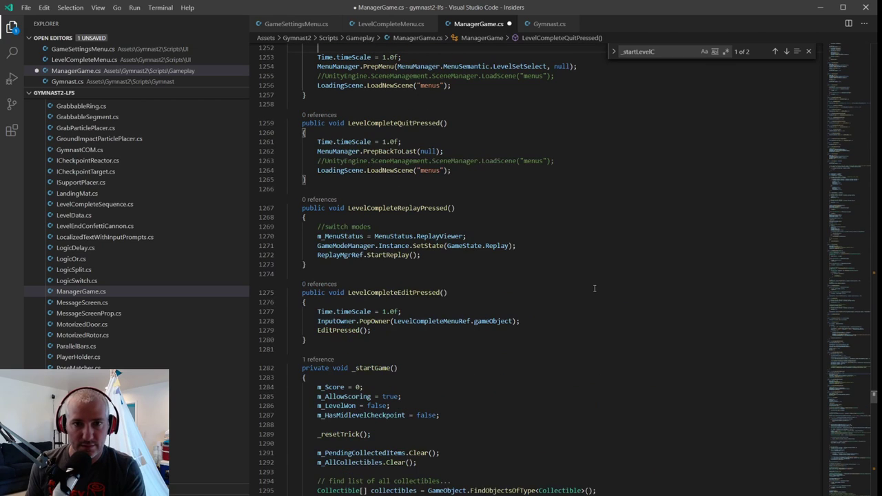
{"action": "scroll", "coordinate": [594, 288], "scroll_direction": "up", "scroll_amount": 8}
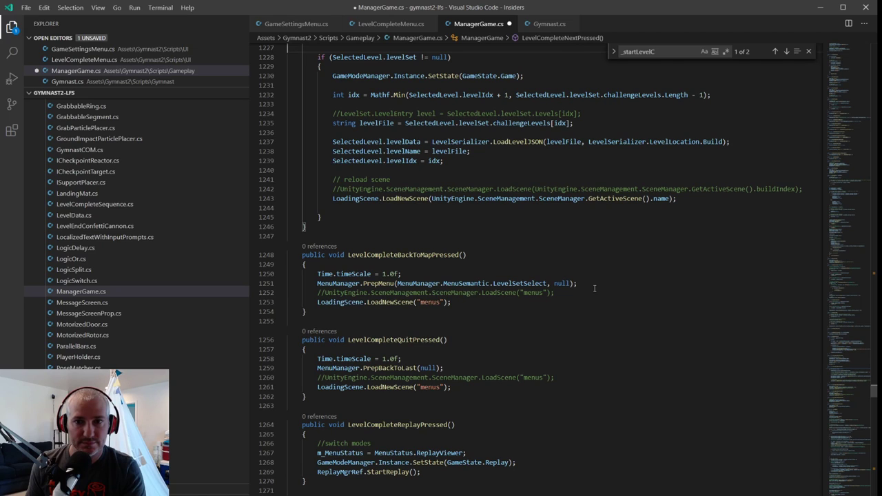
{"action": "scroll", "coordinate": [595, 288], "scroll_direction": "up", "scroll_amount": 3}
{"action": "key", "text": "ctrl+z"}
{"action": "key", "text": "ctrl+z"}
{"action": "key", "text": "ctrl+z"}
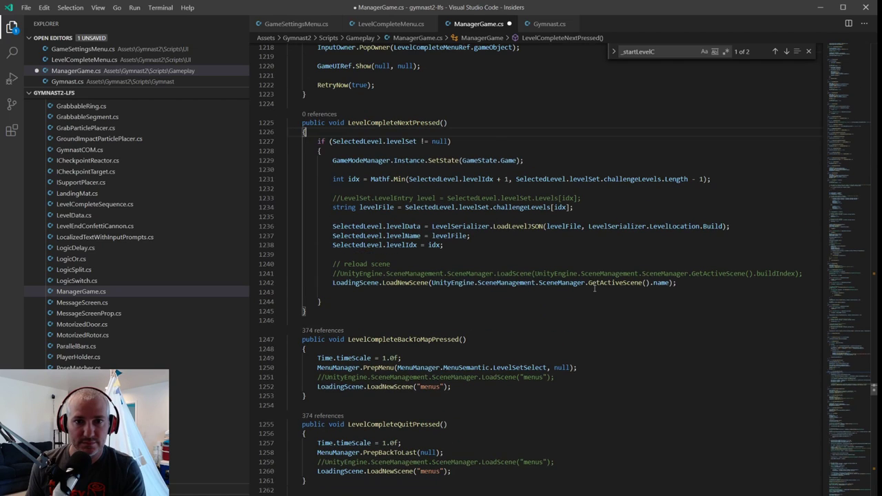
{"action": "key", "text": "ctrl+z"}
{"action": "key", "text": "ctrl+z"}
{"action": "key", "text": "ctrl+z"}
{"action": "key", "text": "ctrl+z"}
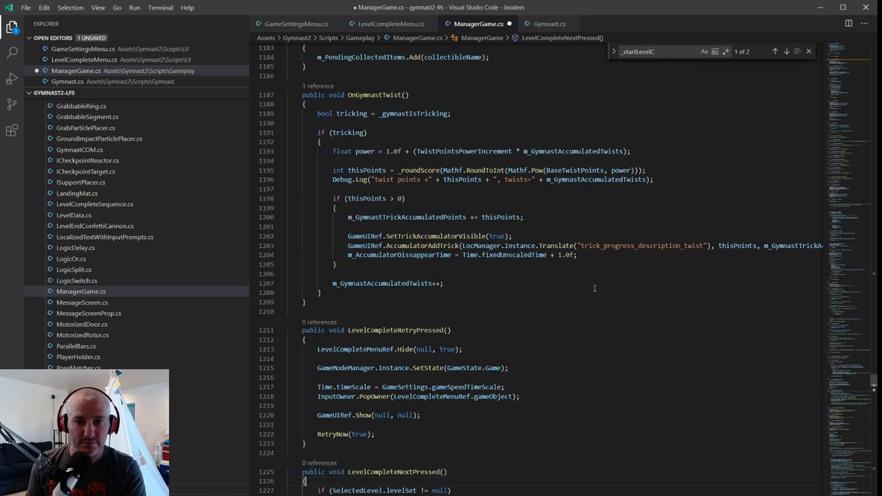
Redo the undone edits, restoring the Hide calls in the LevelComplete handlers and the blank lines in _completeSequenceEnded.
{"action": "key", "text": "ctrl+z"}
{"action": "scroll", "coordinate": [599, 293], "scroll_direction": "down", "scroll_amount": 6}
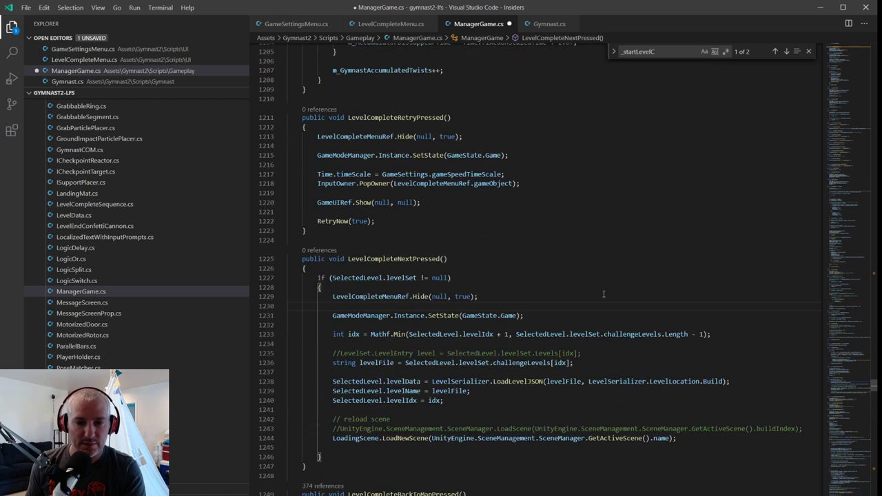
{"action": "key", "text": "ctrl+z"}
{"action": "key", "text": "ctrl+z"}
{"action": "key", "text": "ctrl+z"}
{"action": "key", "text": "ctrl+z"}
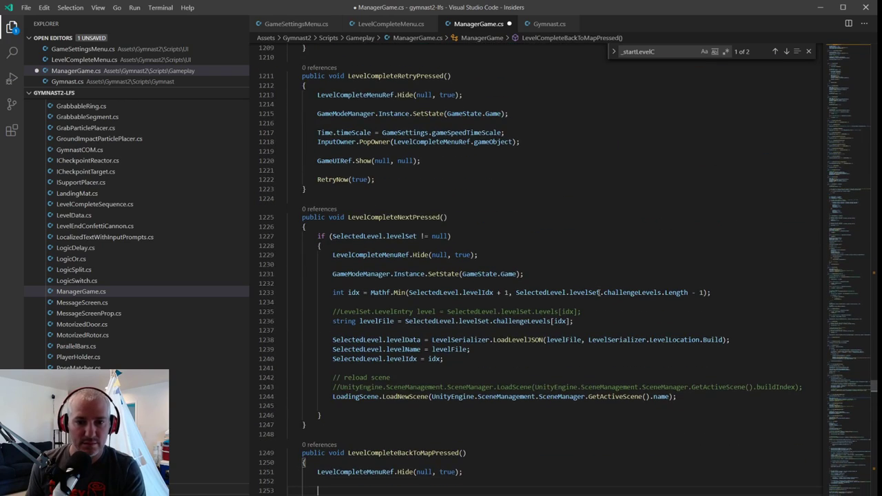
{"action": "key", "text": "ctrl+y"}
{"action": "key", "text": "ctrl+y"}
{"action": "key", "text": "ctrl+y"}
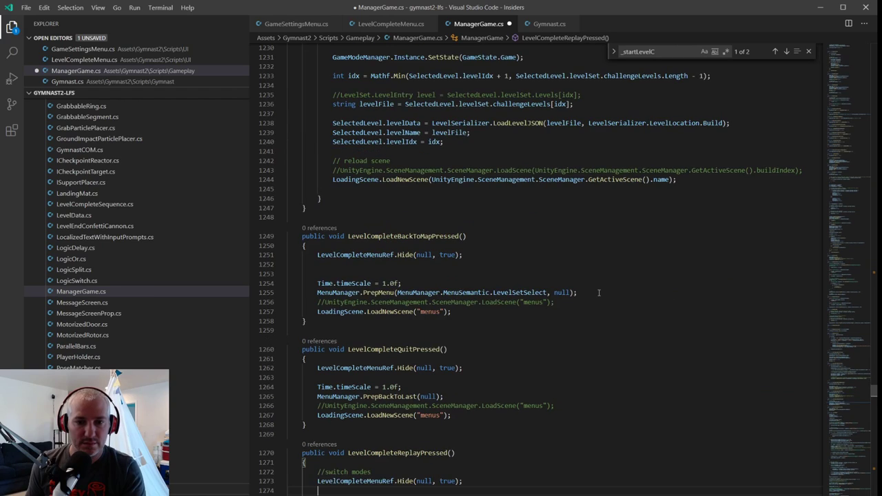
{"action": "key", "text": "ctrl+y"}
{"action": "key", "text": "ctrl+y"}
{"action": "key", "text": "ctrl+y"}
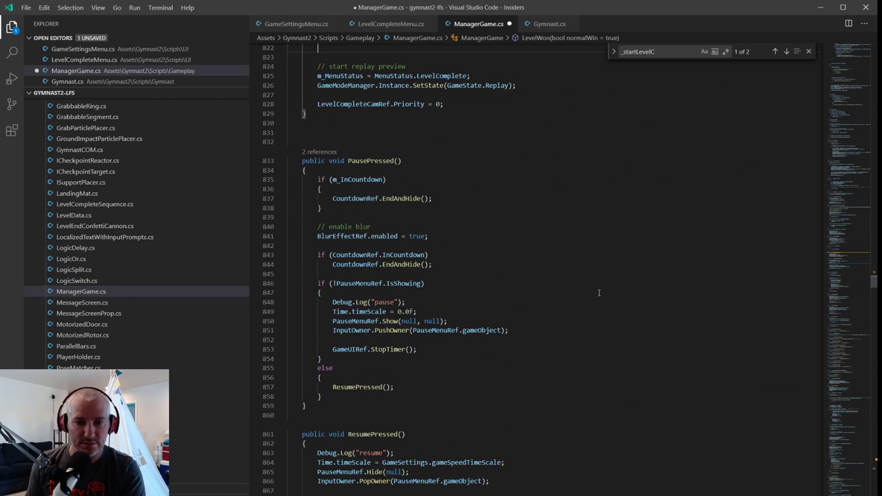
{"action": "scroll", "coordinate": [599, 293], "scroll_direction": "down", "scroll_amount": 6}
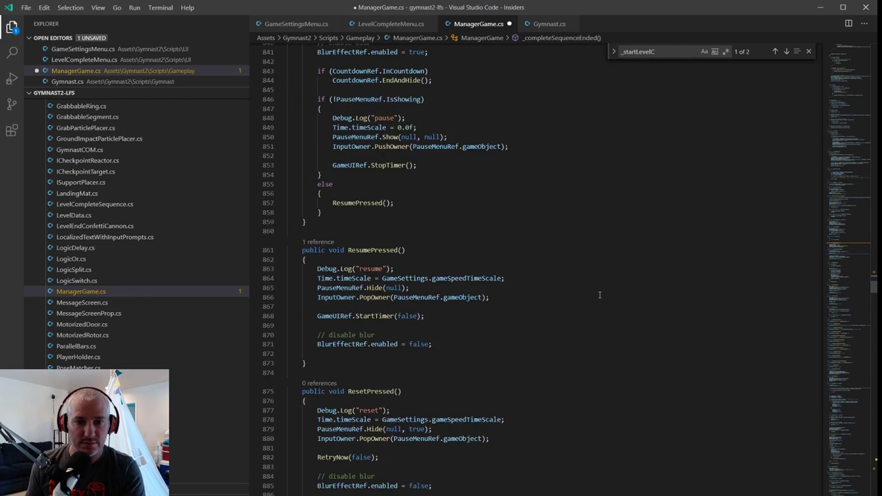
{"action": "key", "text": "ctrl+y"}
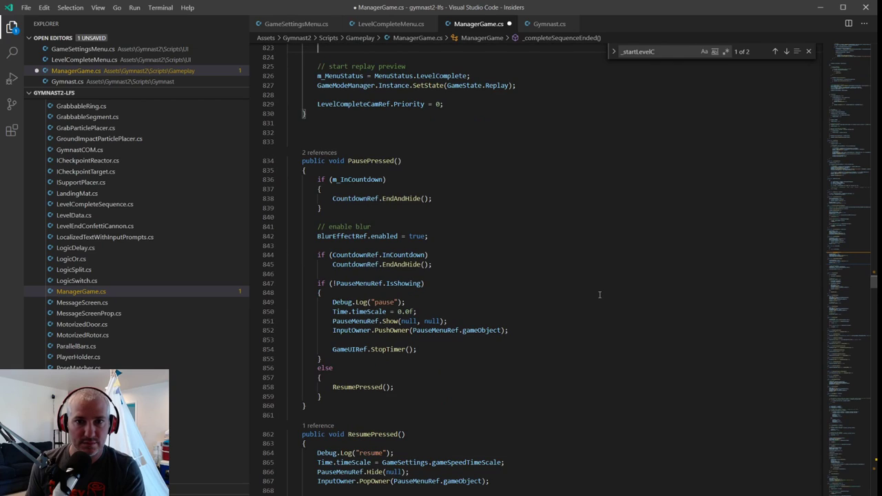
Undo the relocation of the SetScoreAndTime call so the line is back in LevelWon after GameUIRef.StopTimer().
{"action": "scroll", "coordinate": [599, 294], "scroll_direction": "up", "scroll_amount": 4}
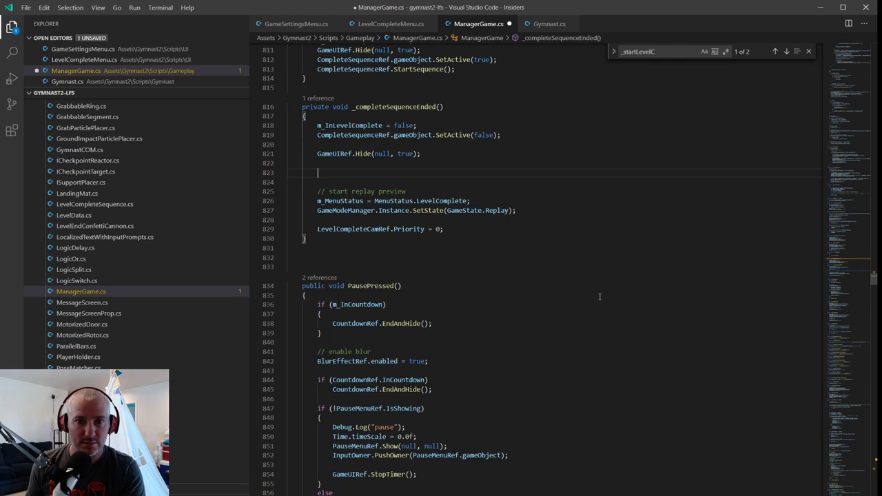
{"action": "key", "text": "ctrl+v"}
{"action": "key", "text": "ctrl+z"}
{"action": "key", "text": "ctrl+z"}
{"action": "key", "text": "ctrl+z"}
{"action": "key", "text": "ctrl+z"}
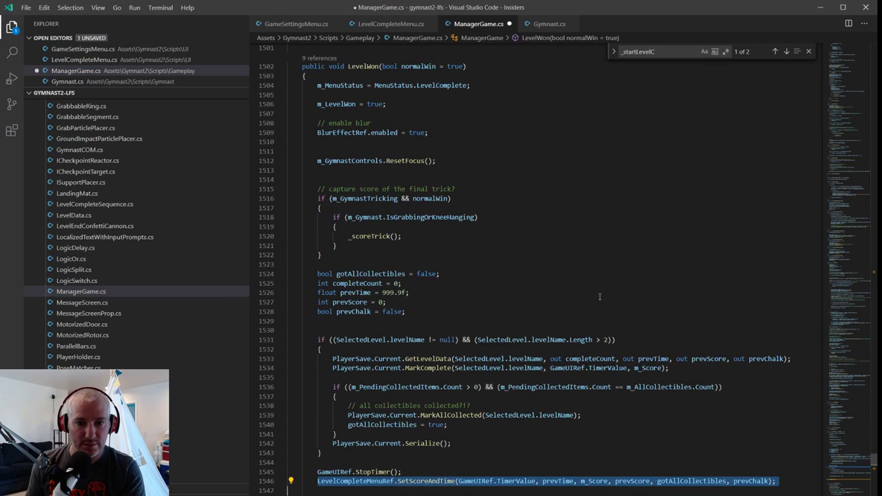
Copy the LevelWon block from the "bool gotAllCollectibles = false;" declaration through the LevelCompleteMenuRef.SetScoreAndTime call.
{"action": "scroll", "coordinate": [599, 296], "scroll_direction": "down", "scroll_amount": 3}
{"action": "scroll", "coordinate": [599, 297], "scroll_direction": "up", "scroll_amount": 7}
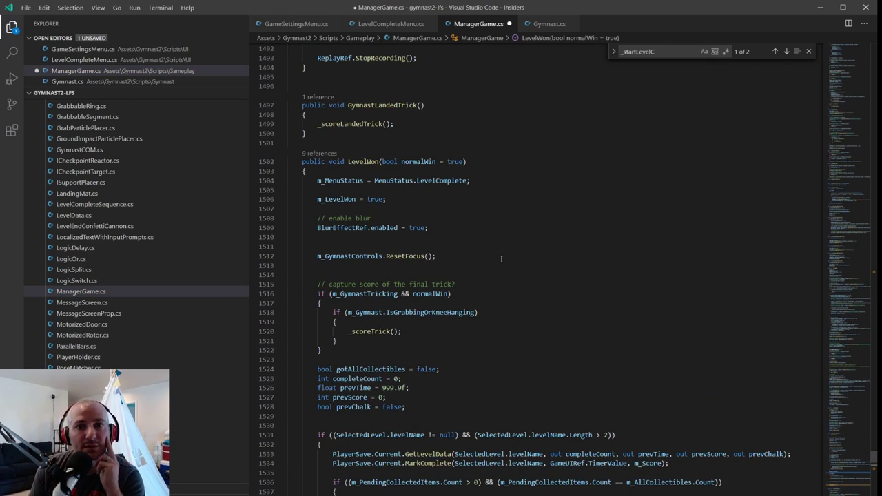
{"action": "scroll", "coordinate": [321, 239], "scroll_direction": "down", "scroll_amount": 3}
{"action": "scroll", "coordinate": [321, 238], "scroll_direction": "down", "scroll_amount": 3}
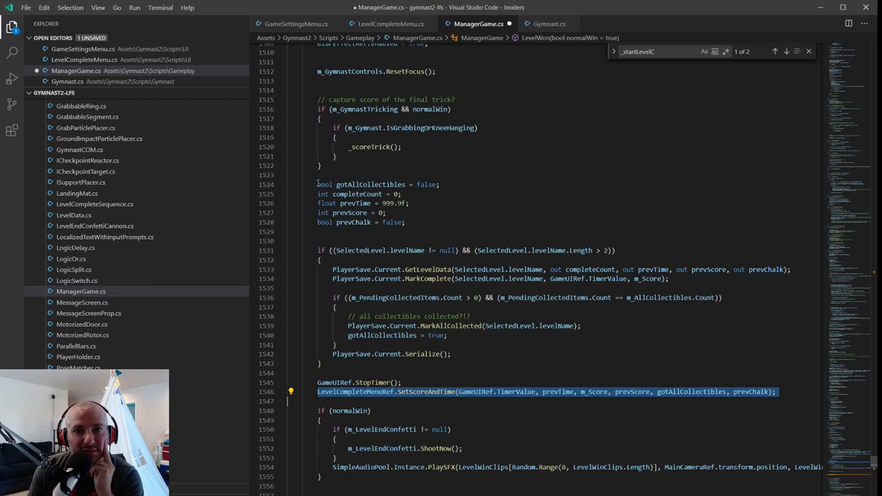
{"action": "left_click_drag", "start_coordinate": [317, 184], "coordinate": [393, 397]}
{"action": "key", "text": "ctrl+c"}
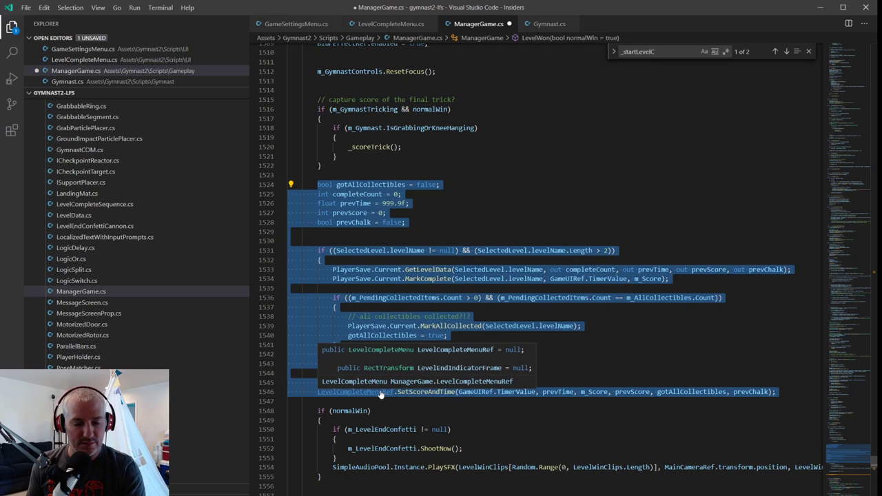
Delete the level-data variables, PlayerSave block and SetScoreAndTime call from LevelWon, keeping GameUIRef.StopTimer(), and save ManagerGame.cs.
{"action": "left_click", "coordinate": [321, 363]}
{"action": "left_click_drag", "start_coordinate": [321, 363], "coordinate": [315, 210]}
{"action": "key", "text": "Delete"}
{"action": "key", "text": "Delete"}
{"action": "left_click", "coordinate": [317, 184]}
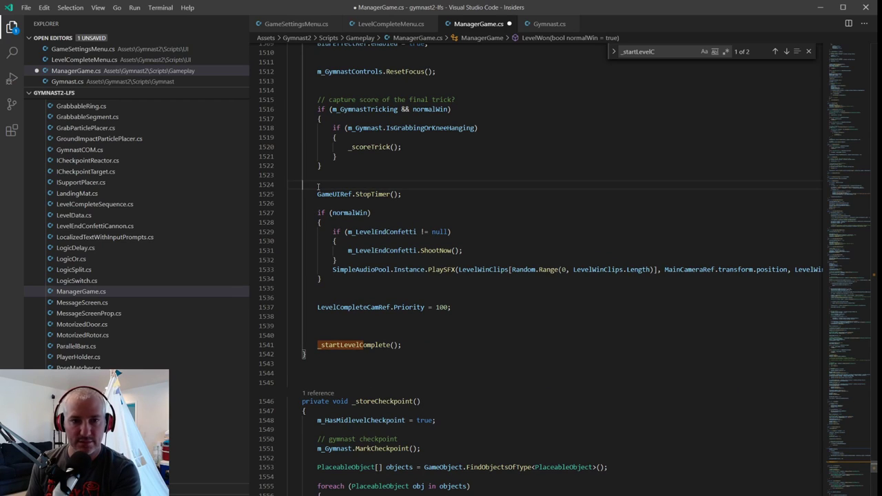
{"action": "key", "text": "BackSpace"}
{"action": "key", "text": "ctrl+s"}
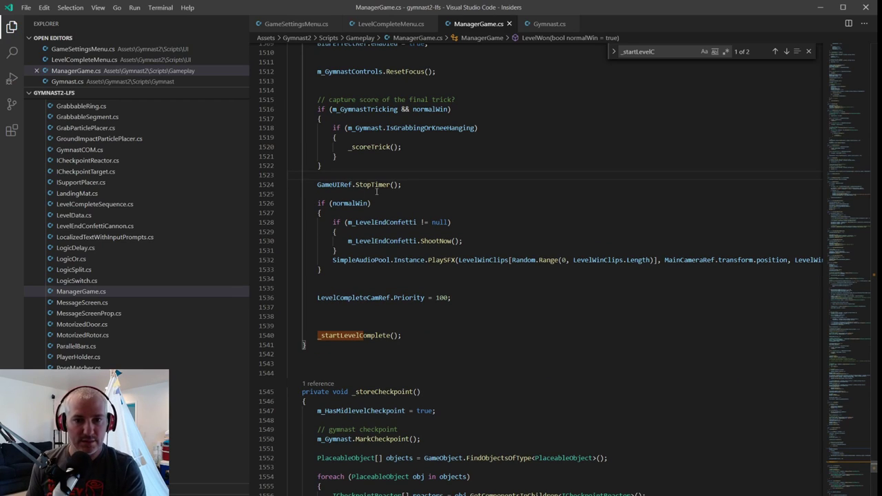
Locate _startLevelComplete in ManagerGame.cs and add the comment "// save level progress" after the GameUIRef.Hide call in _completeSequenceEnded.
{"action": "key", "text": "ctrl+f"}
{"action": "type", "text": "_startLevel"}
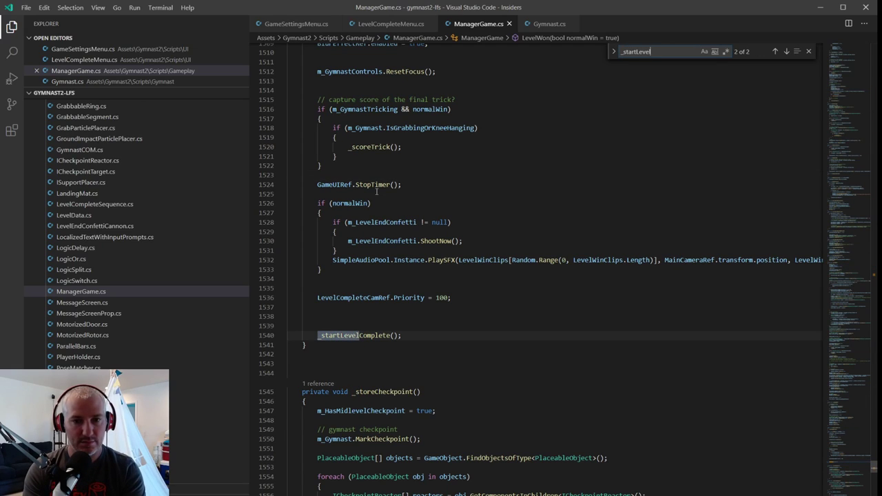
{"action": "key", "text": "Return"}
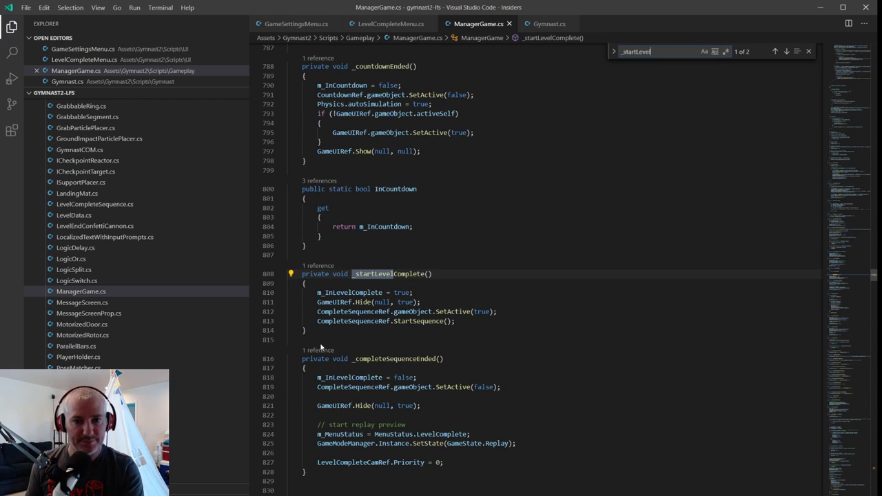
{"action": "scroll", "coordinate": [361, 322], "scroll_direction": "down", "scroll_amount": 3}
{"action": "left_click", "coordinate": [436, 313]}
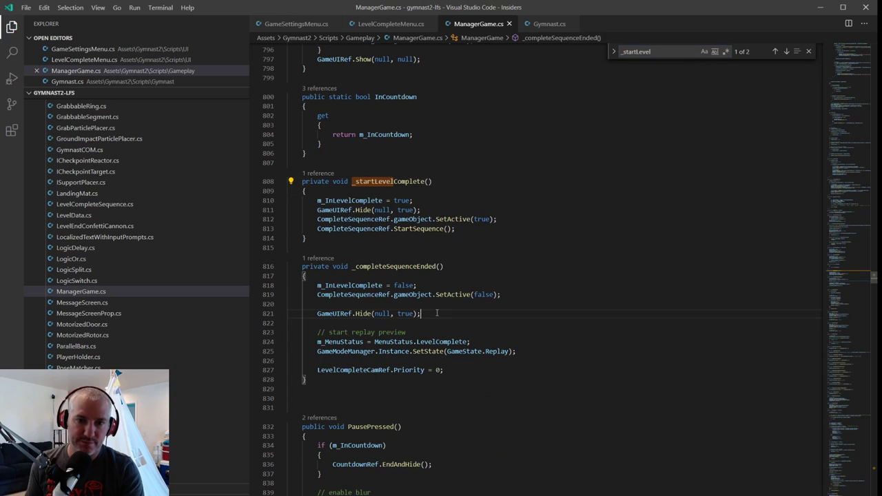
{"action": "key", "text": "Return"}
{"action": "key", "text": "Return"}
{"action": "type", "text": "// save"}
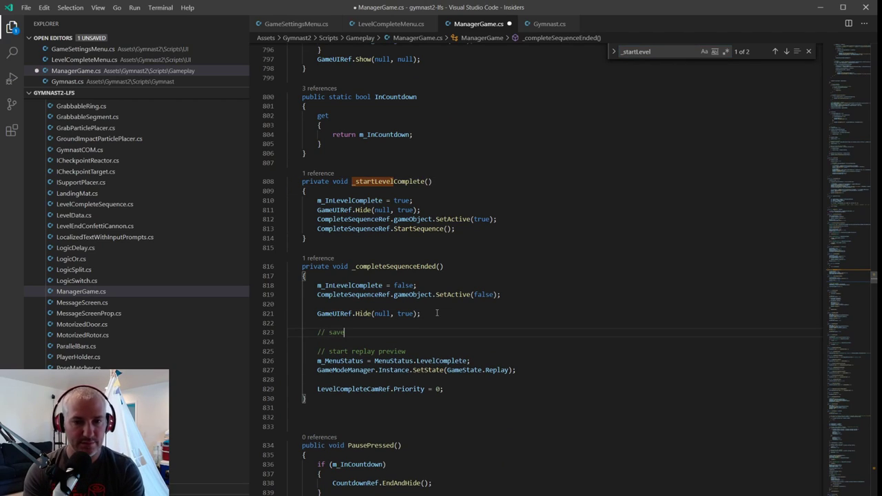
{"action": "type", "text": " level progress"}
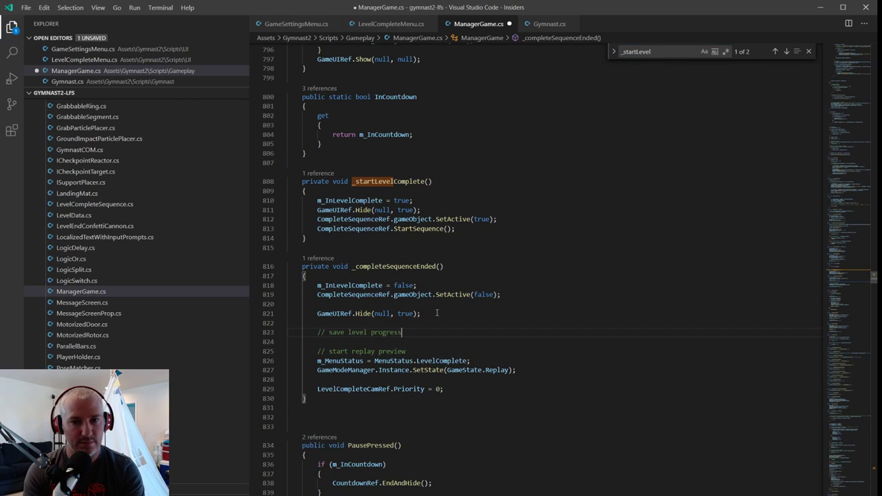
Paste the copied level-data, PlayerSave and SetScoreAndTime block under the "save level progress" comment and add a blank line above the comment.
{"action": "key", "text": "ctrl+v"}
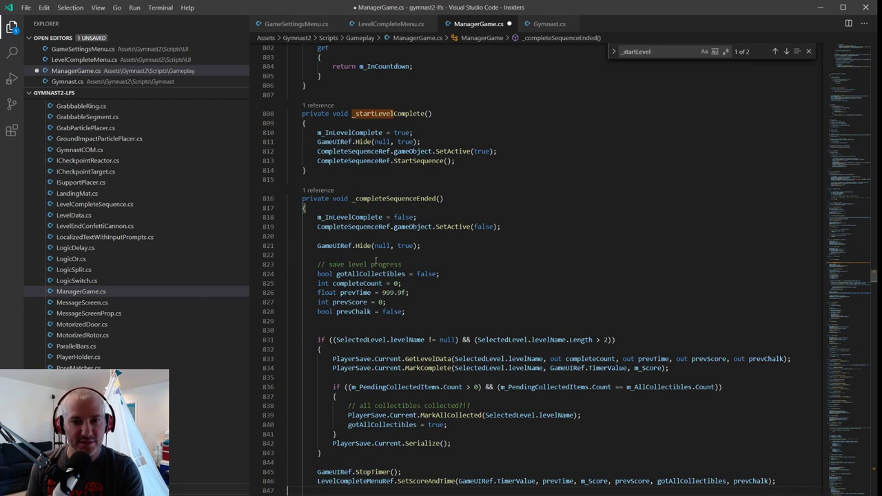
{"action": "scroll", "coordinate": [377, 260], "scroll_direction": "down", "scroll_amount": 3}
{"action": "left_click", "coordinate": [344, 165]}
{"action": "key", "text": "Return"}
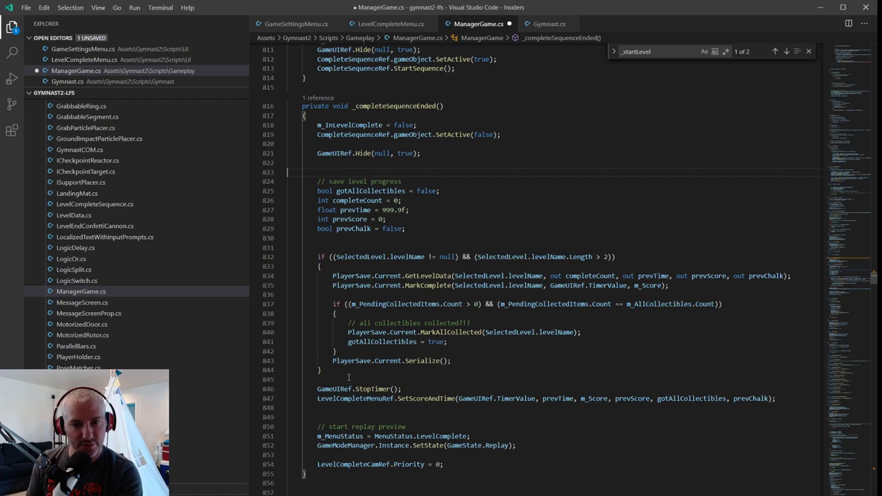
Delete the pasted GameUIRef.StopTimer() line from _completeSequenceEnded, add a blank line after the SetScoreAndTime call, and save ManagerGame.cs.
{"action": "left_click", "coordinate": [411, 389]}
{"action": "key", "text": "shift+Home"}
{"action": "key", "text": "shift+Home"}
{"action": "key", "text": "shift+Up"}
{"action": "key", "text": "BackSpace"}
{"action": "key", "text": "BackSpace"}
{"action": "key", "text": "Down"}
{"action": "key", "text": "Down"}
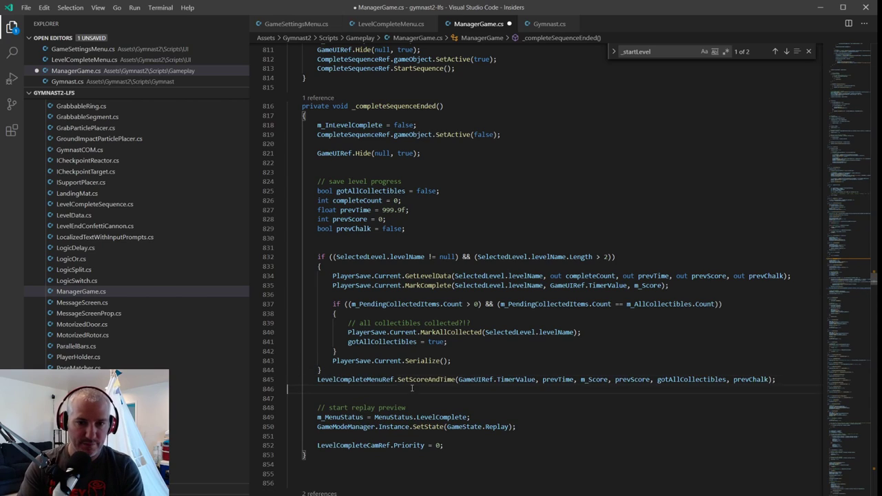
{"action": "key", "text": "Return"}
{"action": "key", "text": "ctrl+s"}
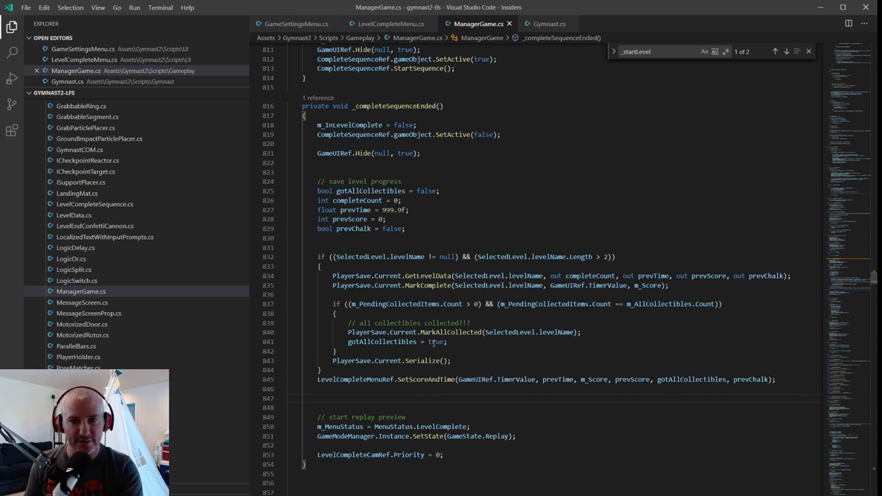
Comment out the GameUIRef.Hide(null, true) call in _startLevelComplete.
{"action": "left_click", "coordinate": [456, 224]}
{"action": "left_click", "coordinate": [479, 207]}
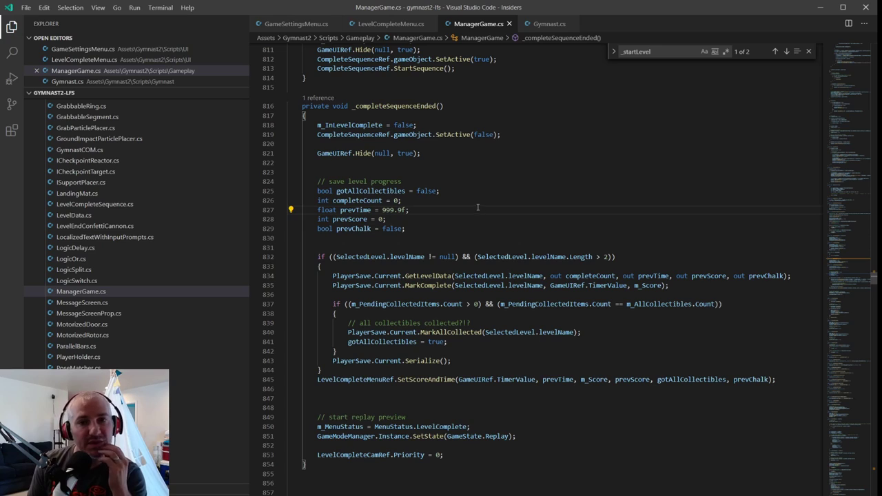
{"action": "scroll", "coordinate": [502, 208], "scroll_direction": "up", "scroll_amount": 3}
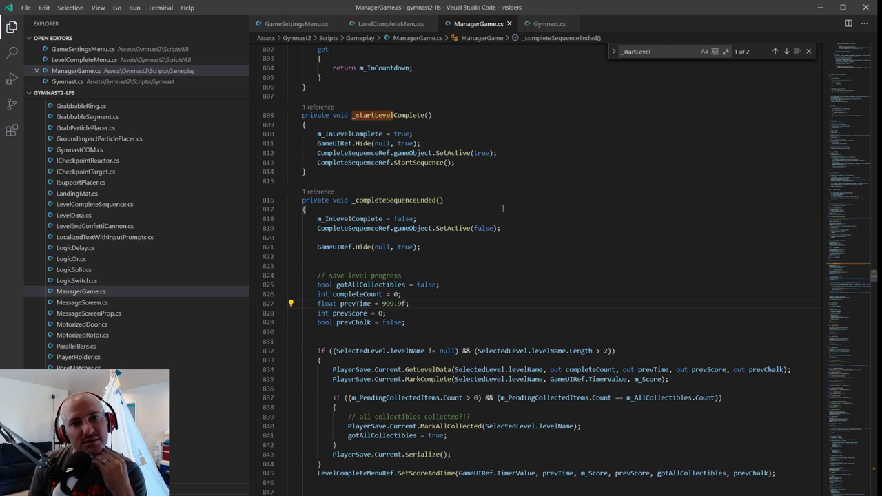
{"action": "left_click", "coordinate": [422, 142]}
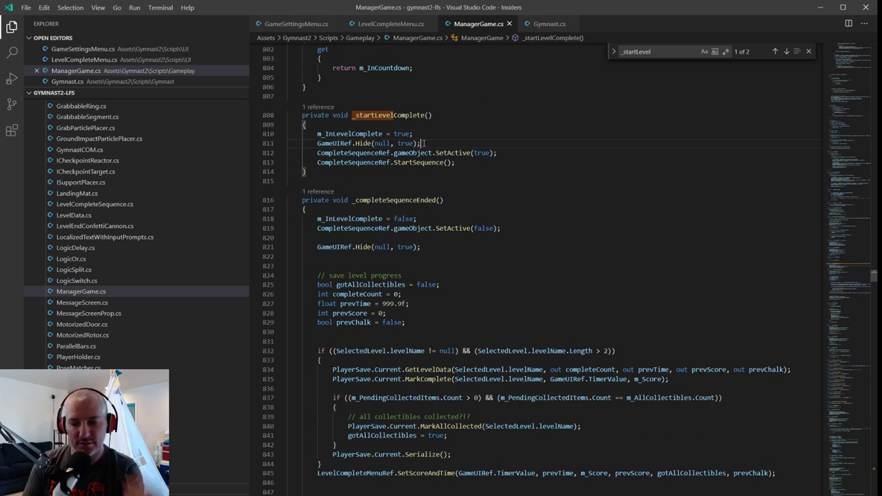
{"action": "key", "text": "ctrl+slash"}
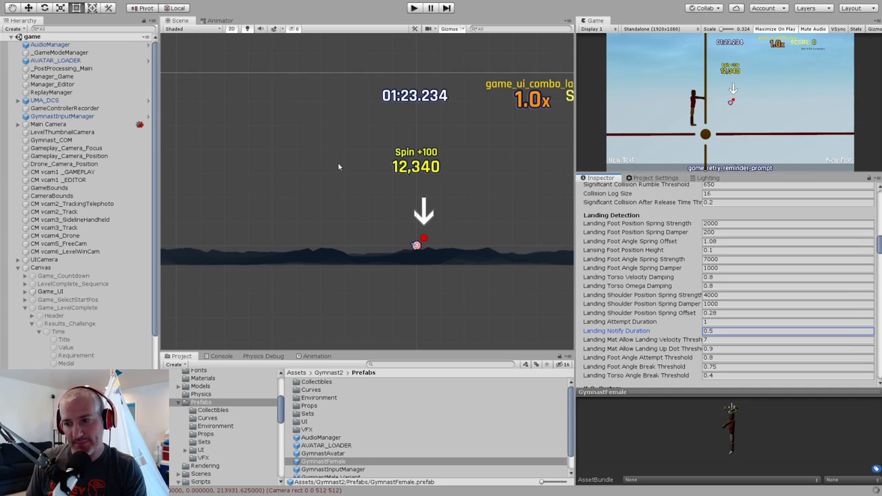
Switch to Unity, run the game and load the level "aaa" from the level editor's list.
{"action": "left_click", "coordinate": [414, 9]}
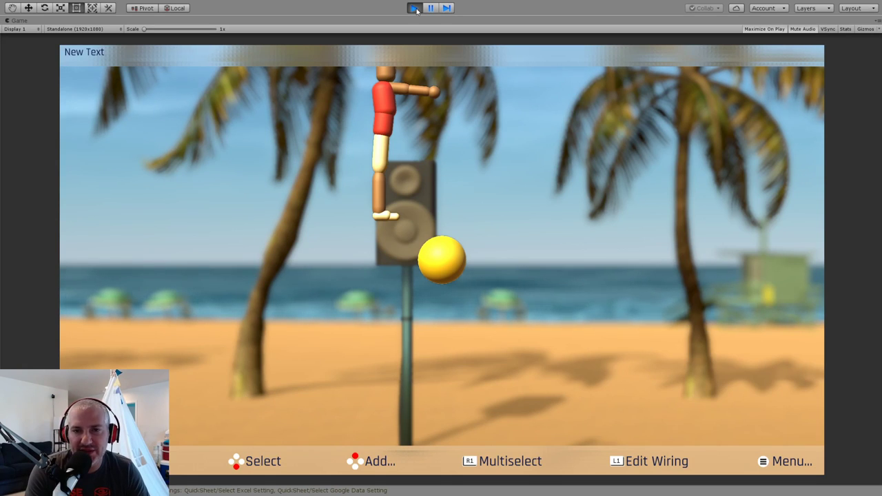
{"action": "key", "text": "Escape"}
{"action": "key", "text": "Down"}
{"action": "key", "text": "Down"}
{"action": "key", "text": "Return"}
{"action": "key", "text": "Up"}
{"action": "key", "text": "Return"}
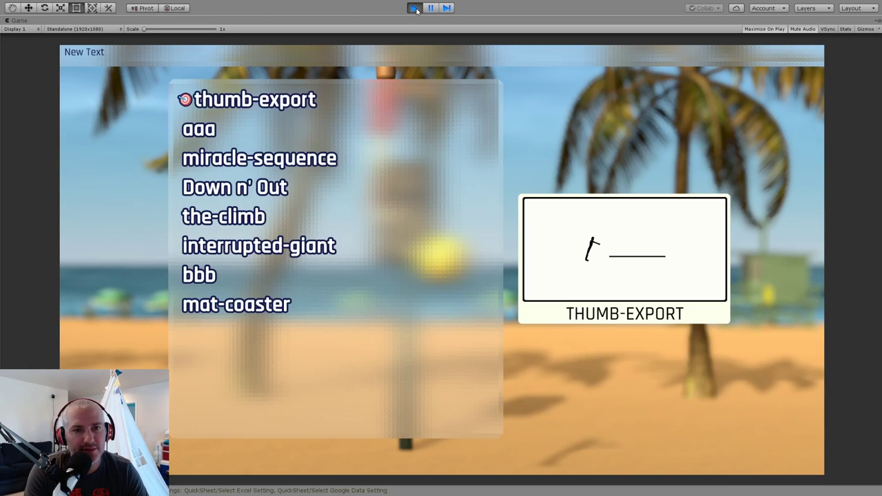
{"action": "key", "text": "Down"}
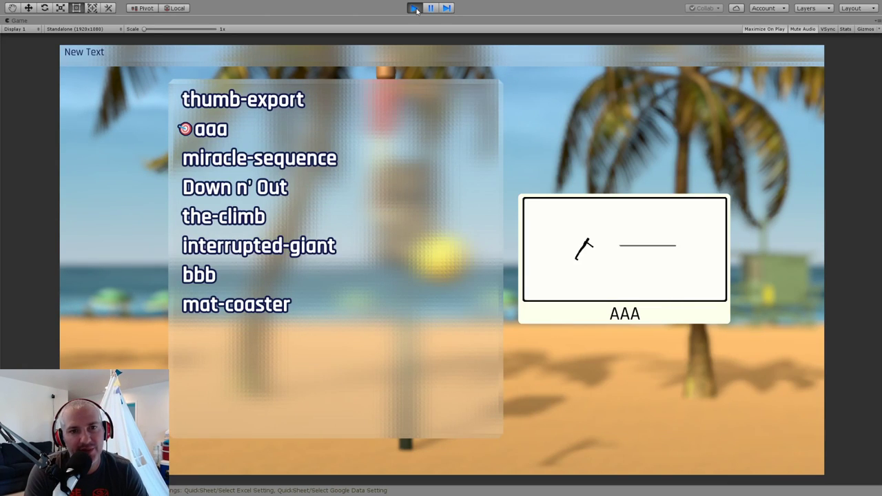
{"action": "key", "text": "Return"}
Playtest level "aaa" and replay it twice to check the final score on the results screen.
{"action": "key", "text": "Escape"}
{"action": "key", "text": "Down"}
{"action": "key", "text": "Return"}
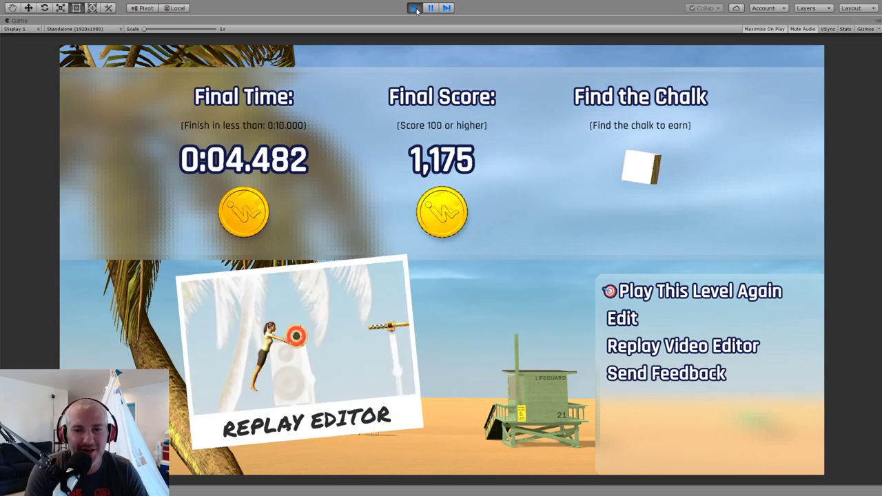
{"action": "key", "text": "Return"}
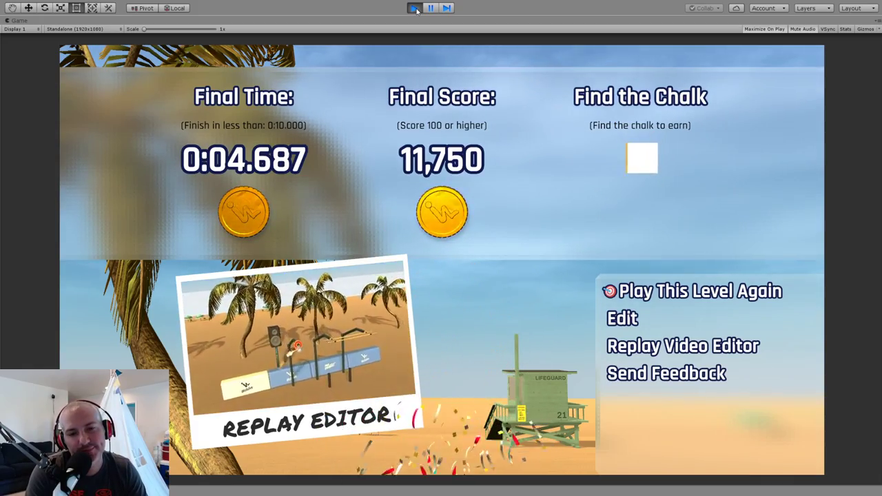
{"action": "key", "text": "Return"}
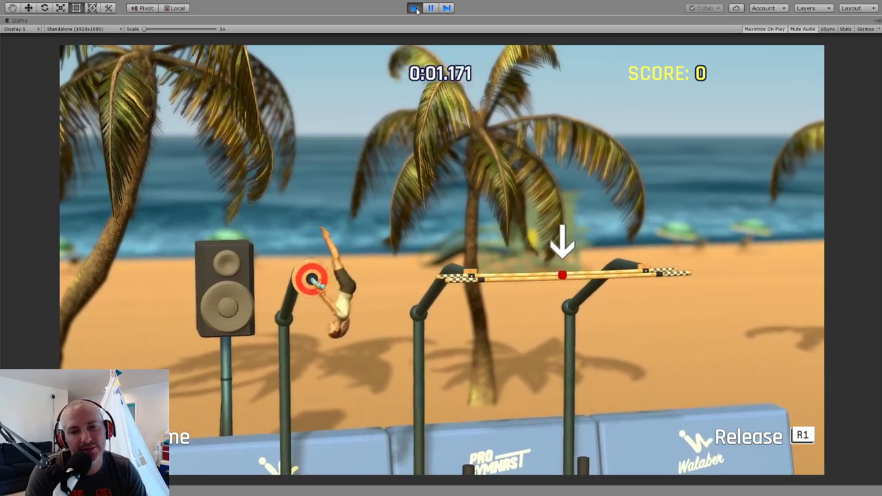
{"action": "key", "text": "space"}
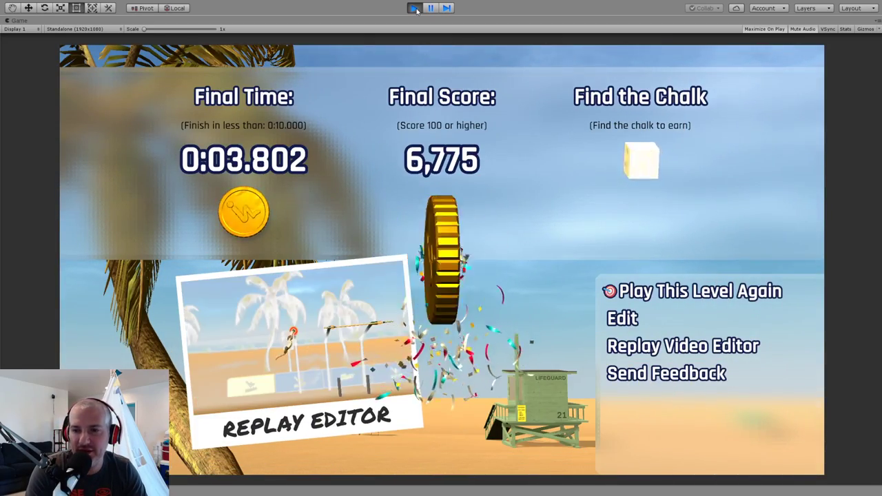
Return to the level editor from the results screen and load another level that has a landing mat.
{"action": "key", "text": "Down"}
{"action": "key", "text": "Return"}
{"action": "key", "text": "Escape"}
{"action": "key", "text": "Down"}
{"action": "key", "text": "Down"}
{"action": "key", "text": "Return"}
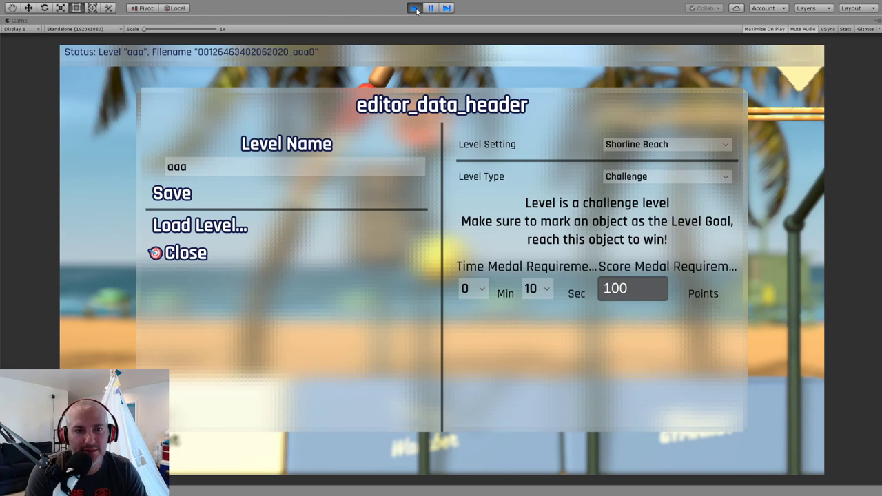
{"action": "key", "text": "Return"}
{"action": "key", "text": "Down"}
{"action": "key", "text": "Down"}
{"action": "key", "text": "Down"}
{"action": "key", "text": "Down"}
{"action": "key", "text": "Down"}
{"action": "key", "text": "Down"}
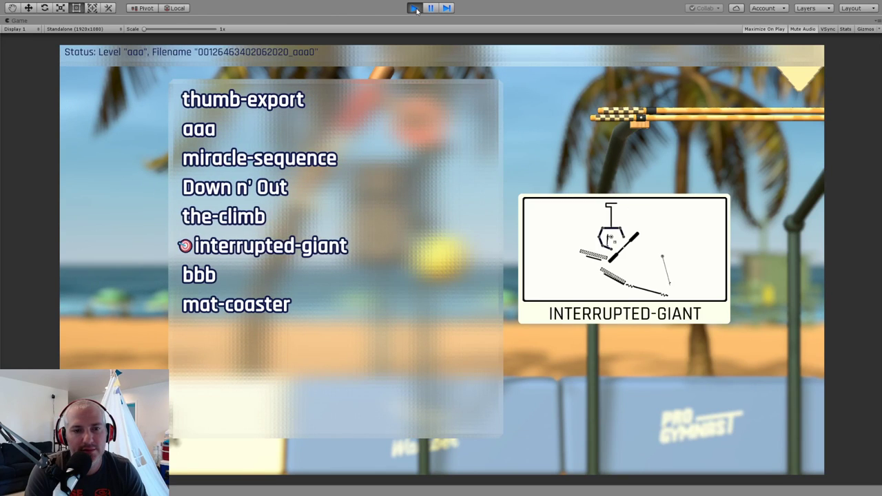
{"action": "key", "text": "Return"}
Playtest the landing-mat level twice to check its final score and results screen, and end play mode.
{"action": "key", "text": "Escape"}
{"action": "key", "text": "Down"}
{"action": "key", "text": "Return"}
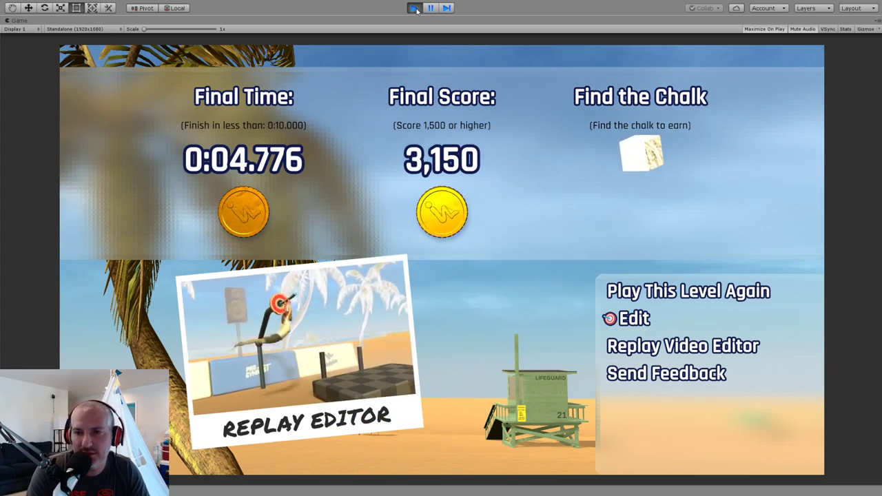
{"action": "key", "text": "Up"}
{"action": "key", "text": "Return"}
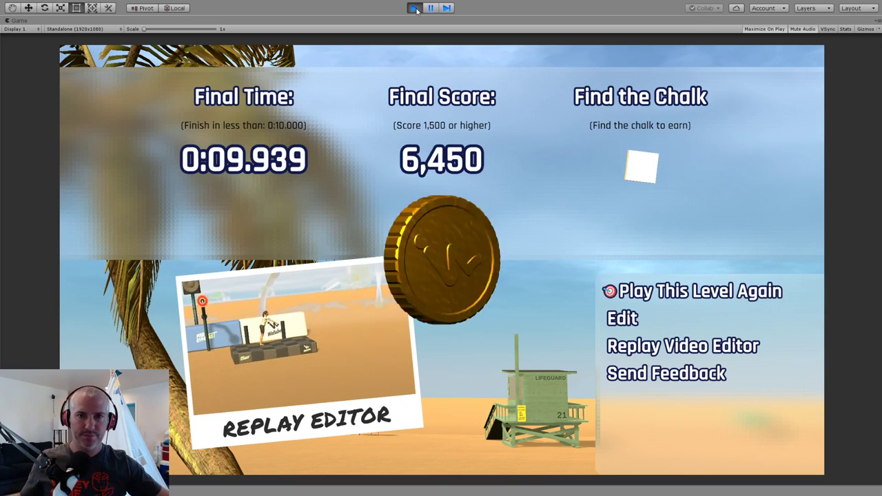
{"action": "left_click", "coordinate": [414, 8]}
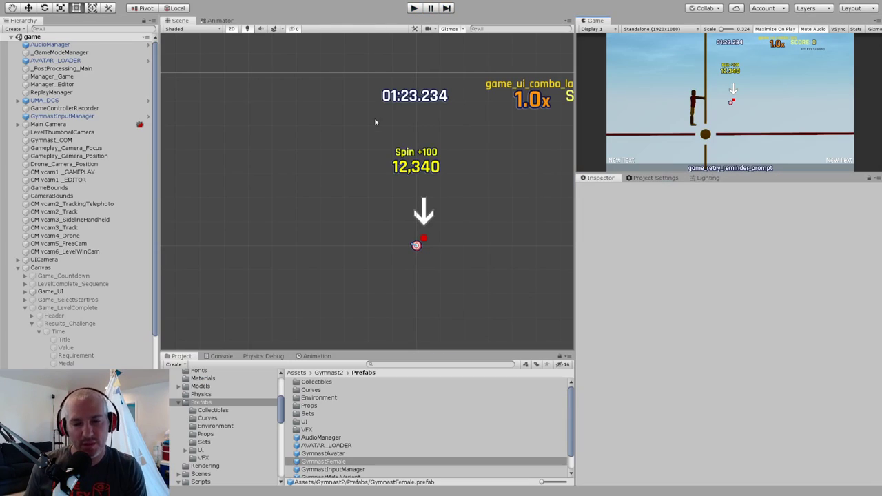
Examine the Landing Attempt Duration and Landing Notify Duration settings in the GymnastFemale prefab's Landing Detection section.
{"action": "scroll", "coordinate": [689, 318], "scroll_direction": "down", "scroll_amount": 15}
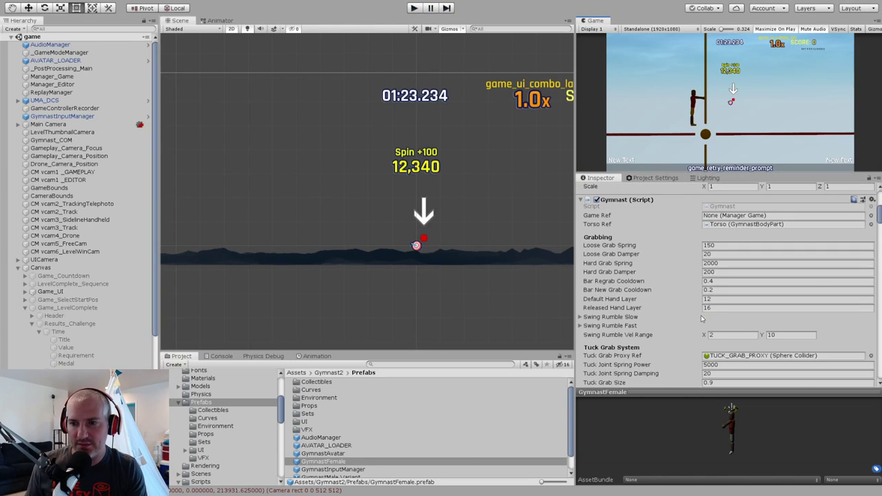
{"action": "scroll", "coordinate": [685, 316], "scroll_direction": "down", "scroll_amount": 5}
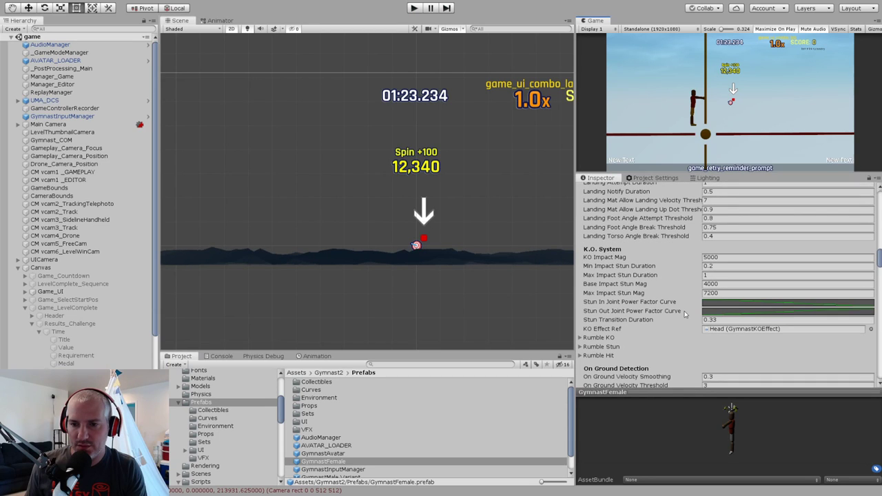
{"action": "scroll", "coordinate": [685, 314], "scroll_direction": "down", "scroll_amount": 6}
{"action": "scroll", "coordinate": [684, 314], "scroll_direction": "up", "scroll_amount": 10}
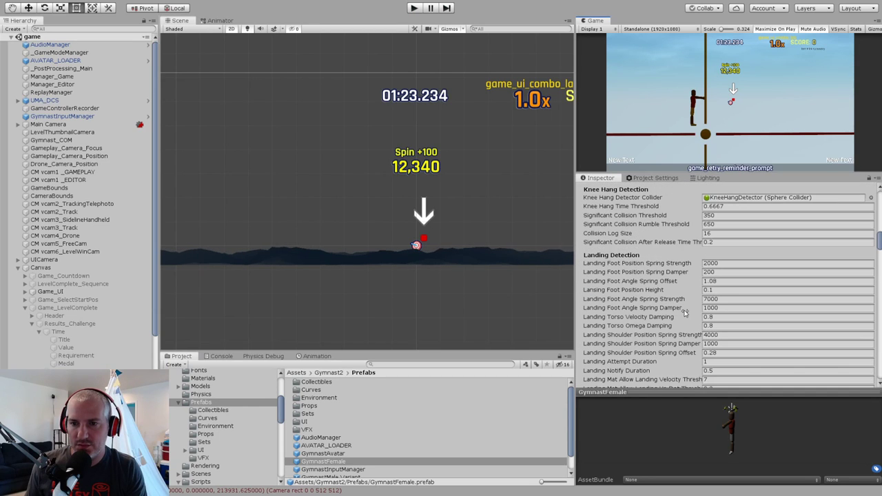
{"action": "left_click", "coordinate": [722, 362]}
{"action": "left_click", "coordinate": [718, 371]}
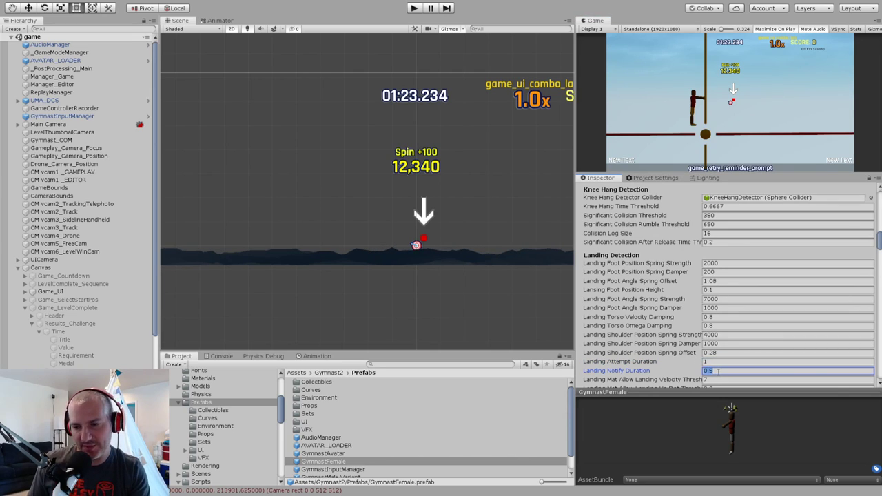
Switch to Visual Studio Code, negate m_DidLand in the LandingNotifyDuration condition of Gymnast.cs FixedUpdate, and save the file.
{"action": "right_click", "coordinate": [405, 220], "text": "alt"}
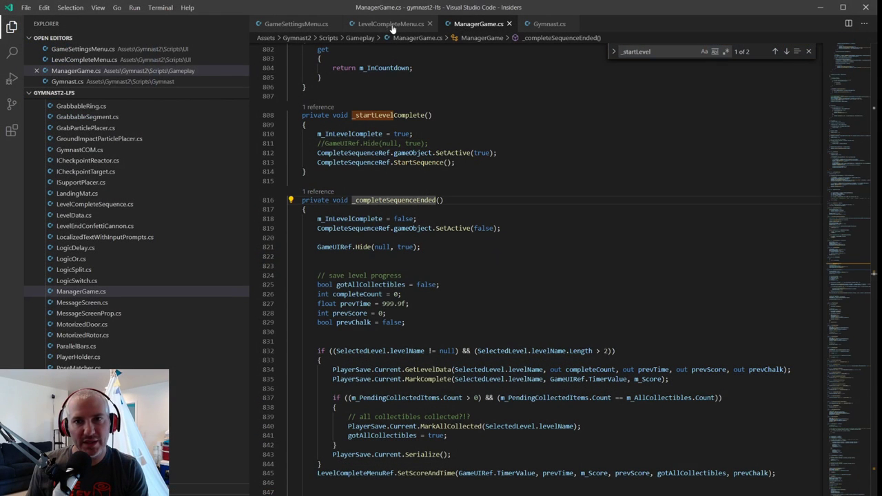
{"action": "left_click", "coordinate": [430, 228]}
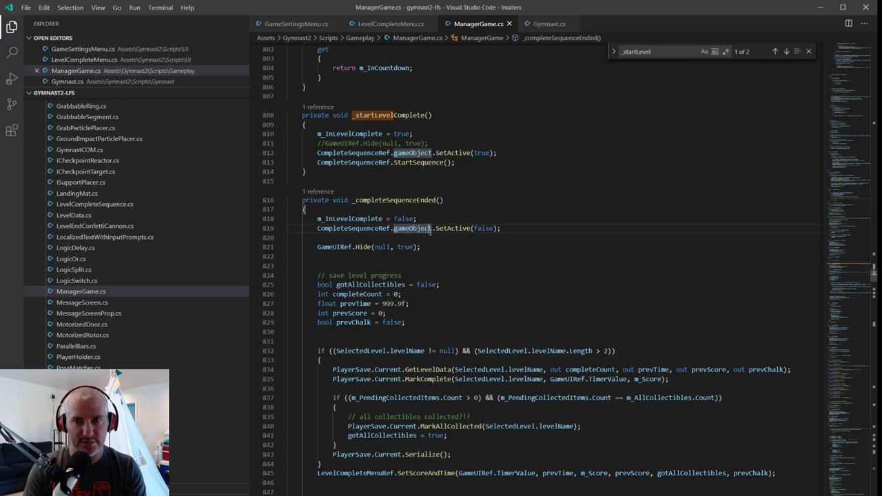
{"action": "left_click", "coordinate": [544, 24]}
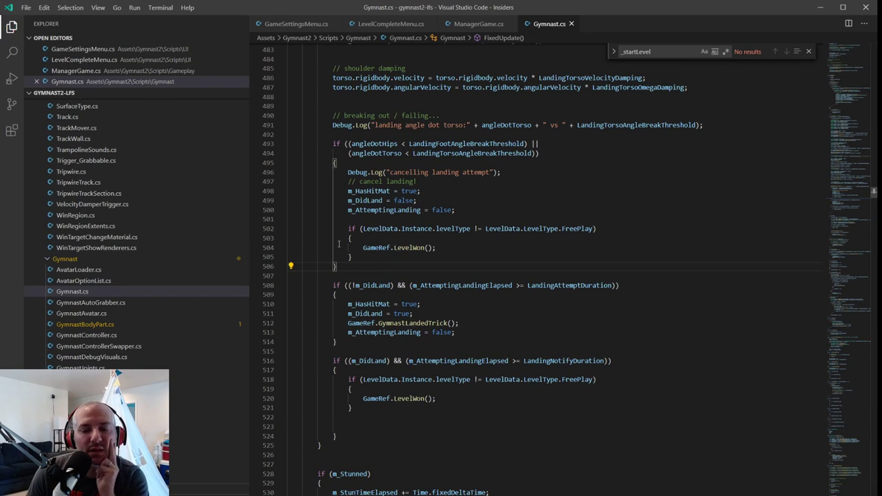
{"action": "scroll", "coordinate": [338, 243], "scroll_direction": "down", "scroll_amount": 1}
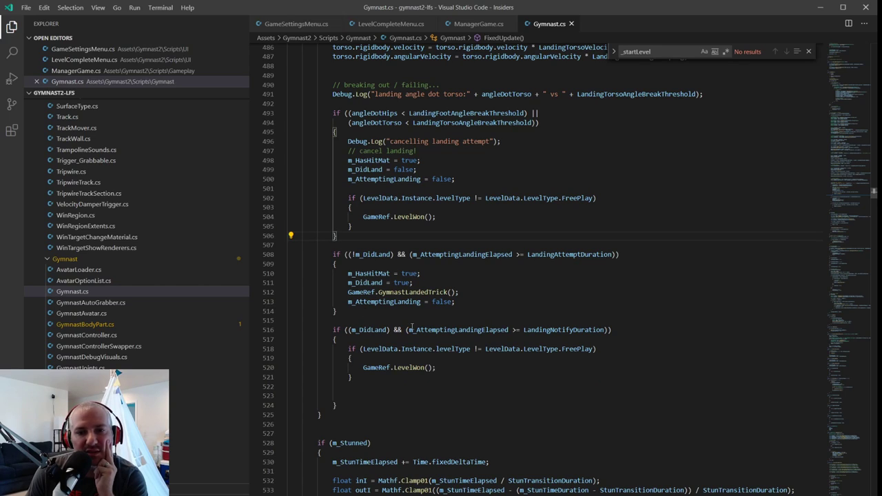
{"action": "left_click", "coordinate": [362, 329]}
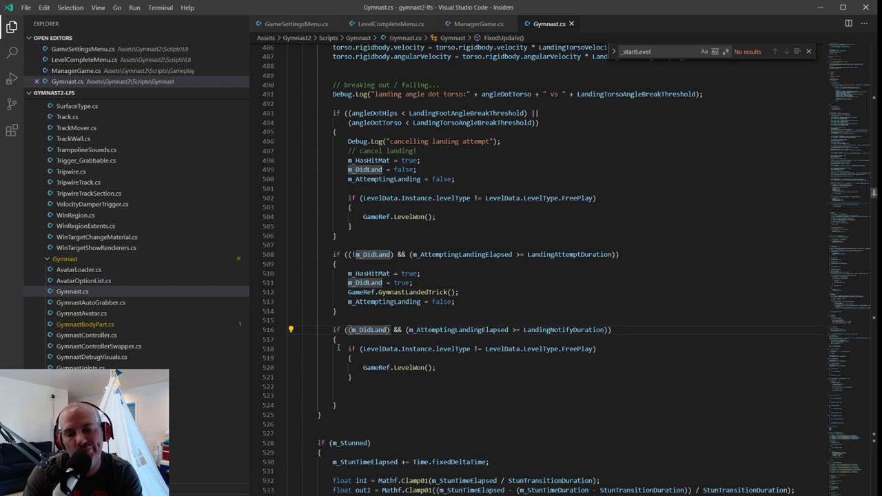
{"action": "type", "text": "!"}
{"action": "key", "text": "ctrl+s"}
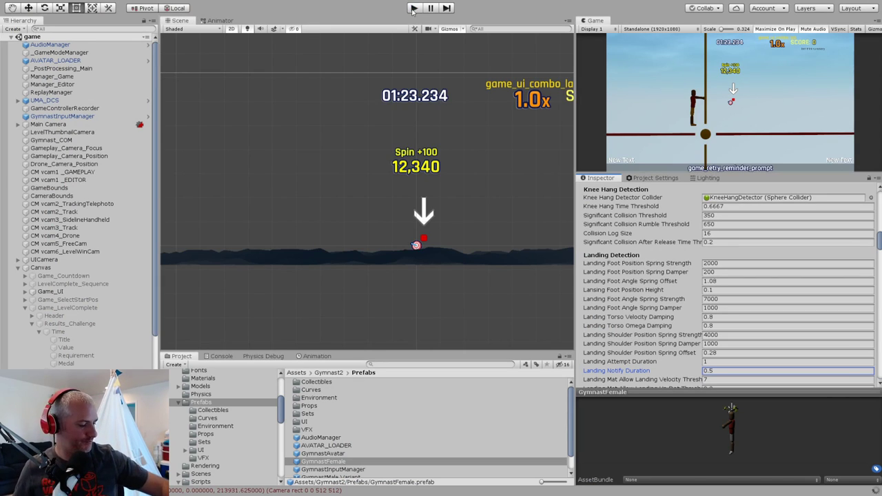
Start play mode and load the bbb level into the level editor.
{"action": "left_click", "coordinate": [414, 8]}
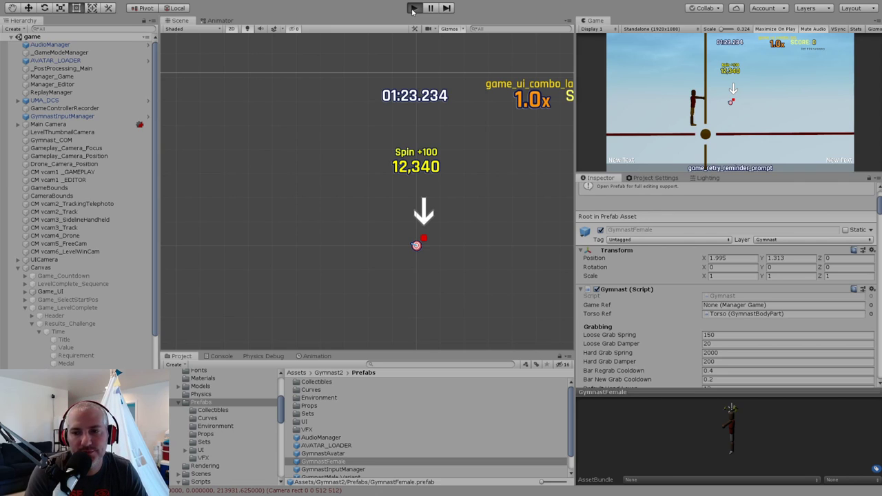
{"action": "key", "text": "Escape"}
{"action": "key", "text": "Down"}
{"action": "key", "text": "Down"}
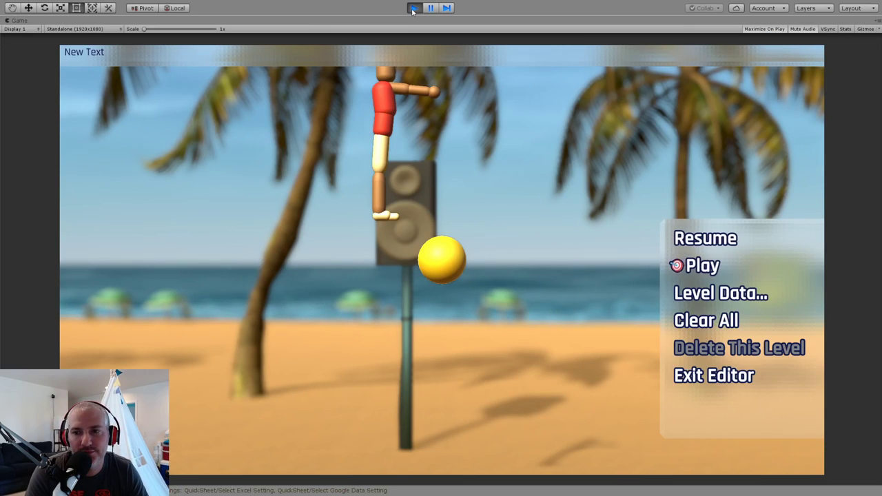
{"action": "key", "text": "Return"}
{"action": "key", "text": "Up"}
{"action": "key", "text": "Return"}
{"action": "key", "text": "Down"}
{"action": "key", "text": "Down"}
{"action": "key", "text": "Down"}
{"action": "key", "text": "Down"}
{"action": "key", "text": "Down"}
{"action": "key", "text": "Down"}
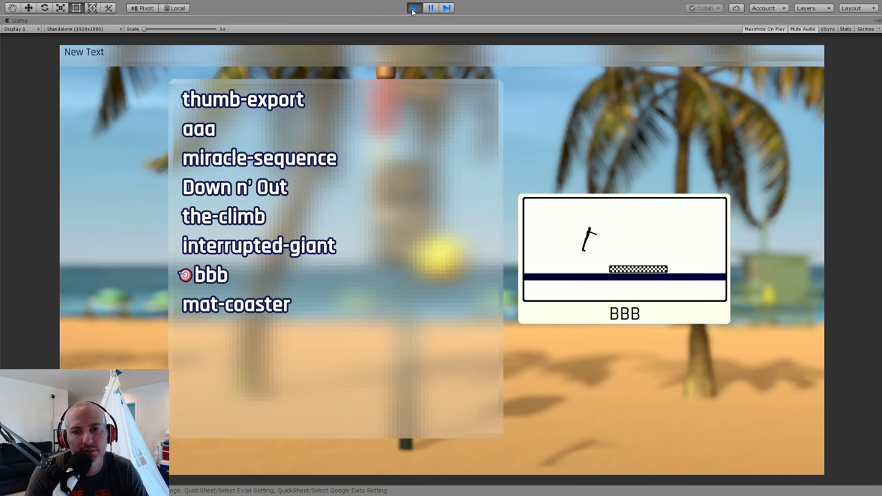
{"action": "key", "text": "Return"}
Playtest the bbb level repeatedly from its results screen to check the landing win timing and final score.
{"action": "key", "text": "Escape"}
{"action": "key", "text": "Return"}
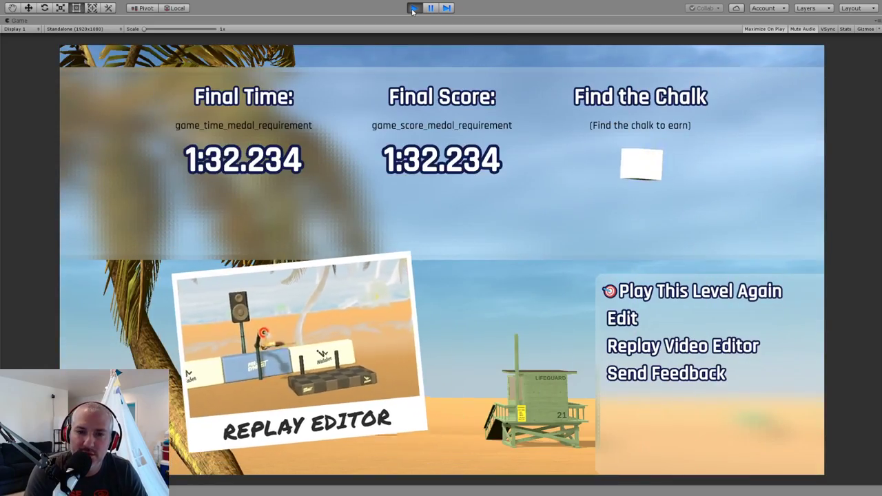
{"action": "key", "text": "Return"}
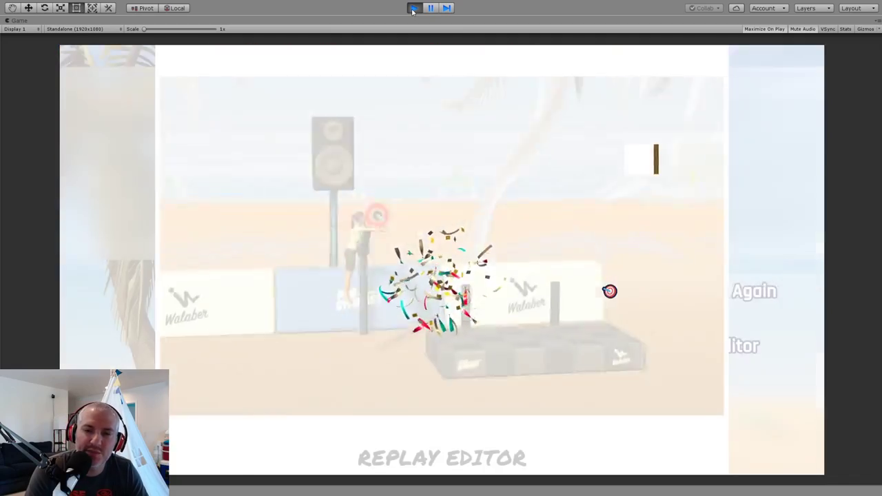
{"action": "key", "text": "Return"}
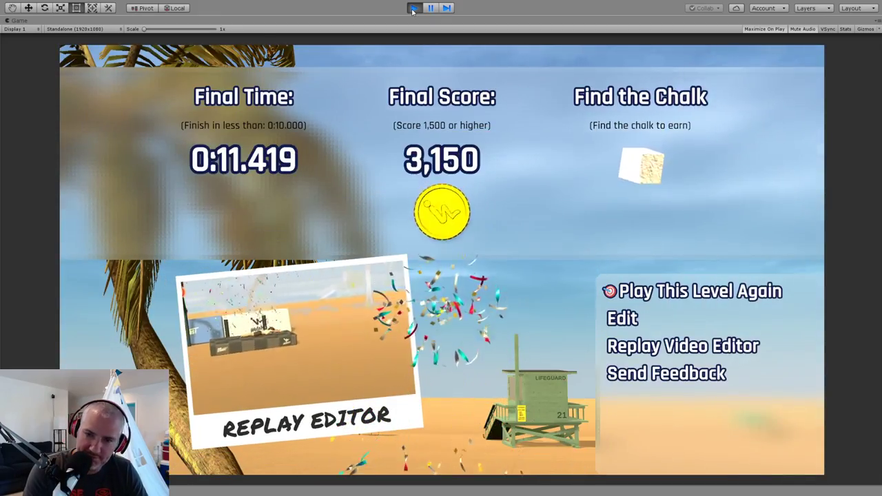
{"action": "key", "text": "Return"}
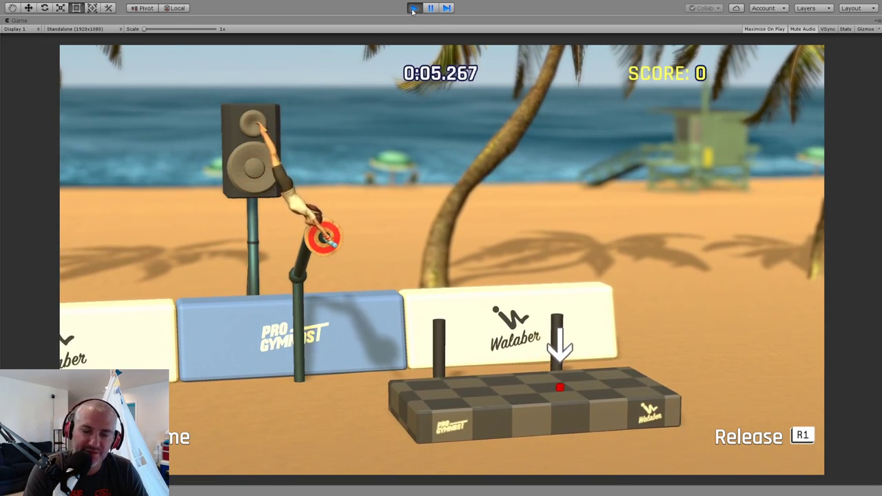
{"action": "key", "text": "space"}
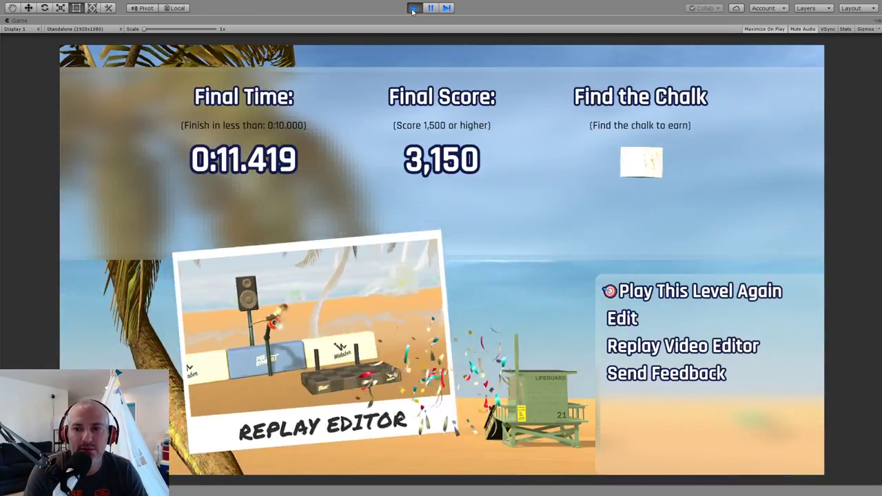
{"action": "key", "text": "Return"}
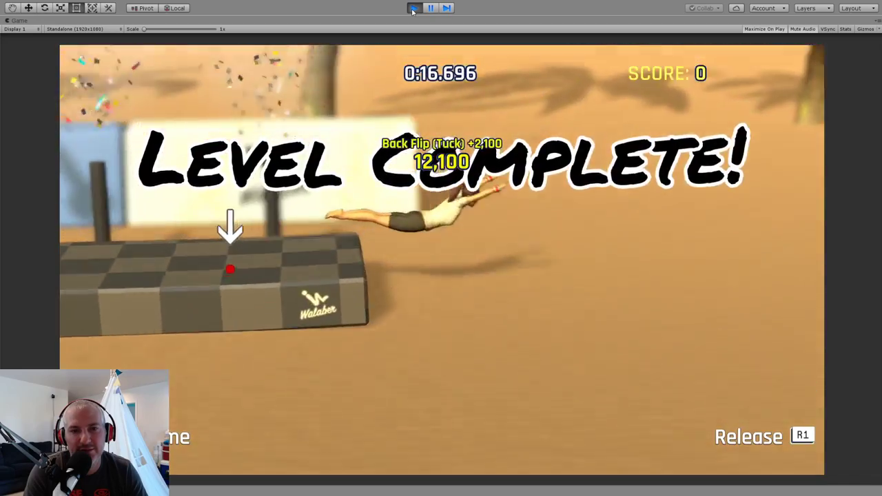
{"action": "key", "text": "Return"}
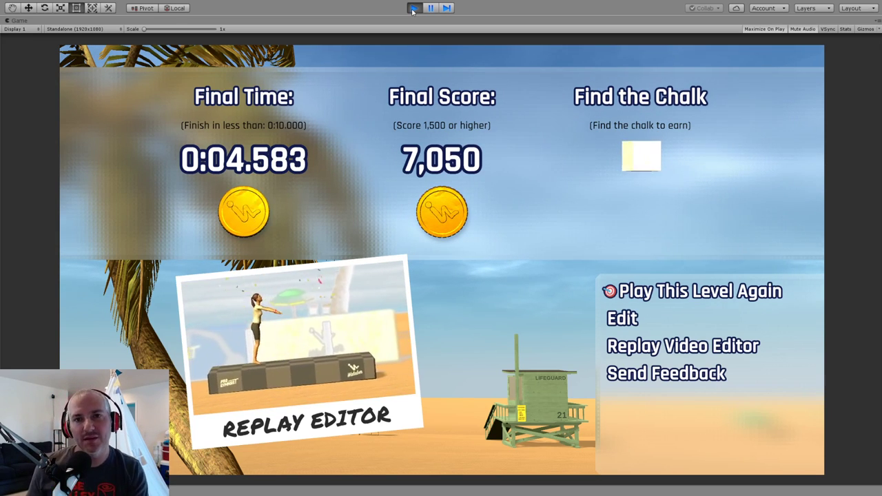
Pause the game on the results screen, select the chalk's AmbientParticles object and frame it in the scene.
{"action": "left_click", "coordinate": [432, 10]}
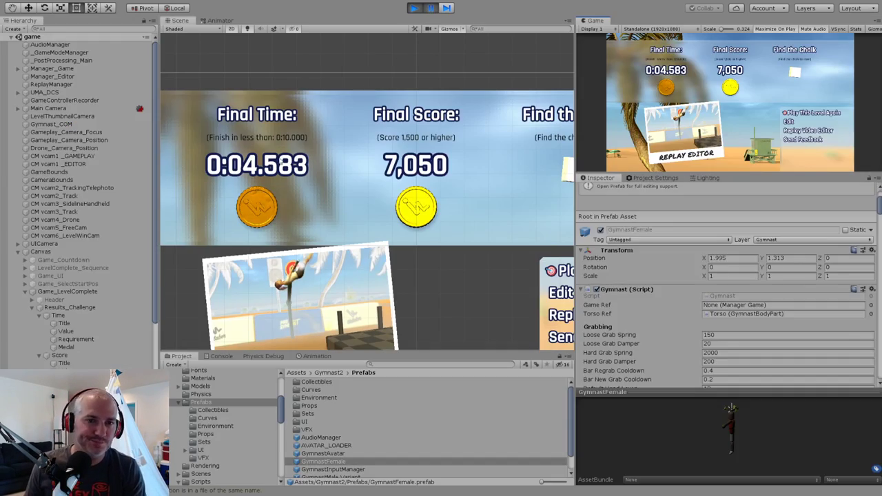
{"action": "left_click", "coordinate": [438, 163]}
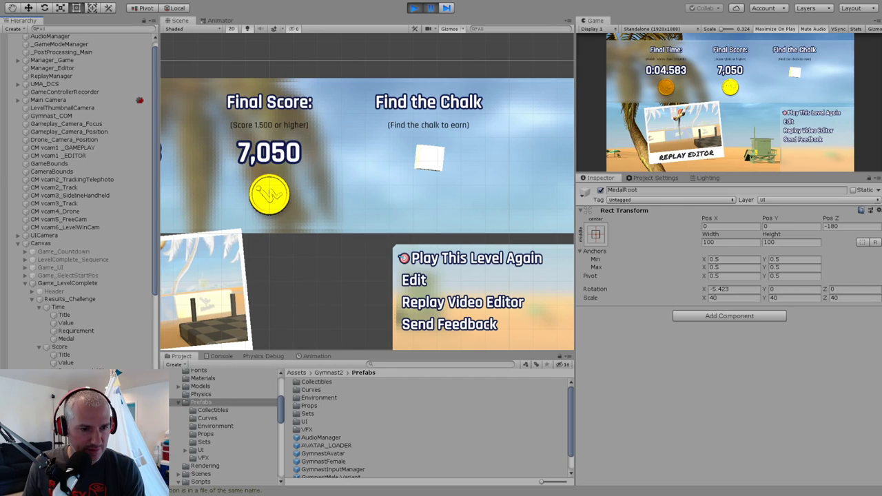
{"action": "left_click", "coordinate": [75, 427]}
{"action": "key", "text": "f"}
{"action": "mouse_move", "coordinate": [349, 210]}
{"action": "middle_mouse_down"}
{"action": "mouse_move", "coordinate": [449, 236]}
{"action": "mouse_move", "coordinate": [356, 220]}
{"action": "middle_mouse_up"}
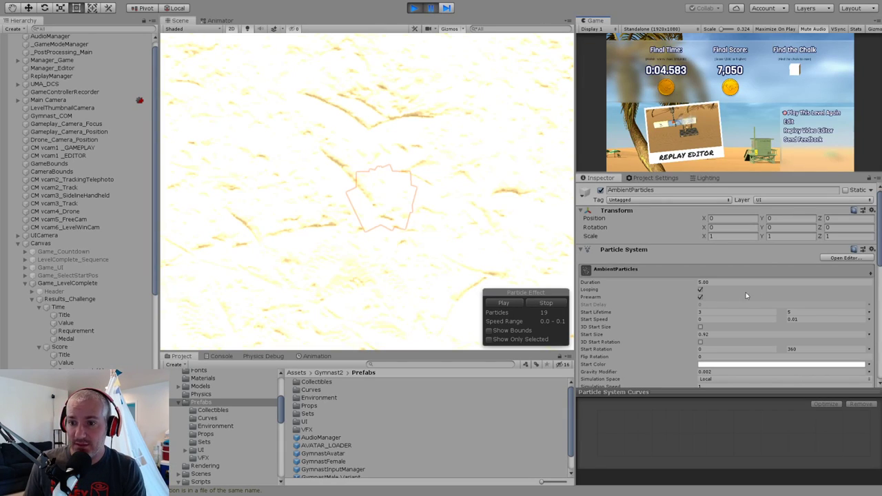
Set the Scaling Mode of the AmbientParticles particle system to Hierarchy and resume the game.
{"action": "scroll", "coordinate": [684, 323], "scroll_direction": "down", "scroll_amount": 5}
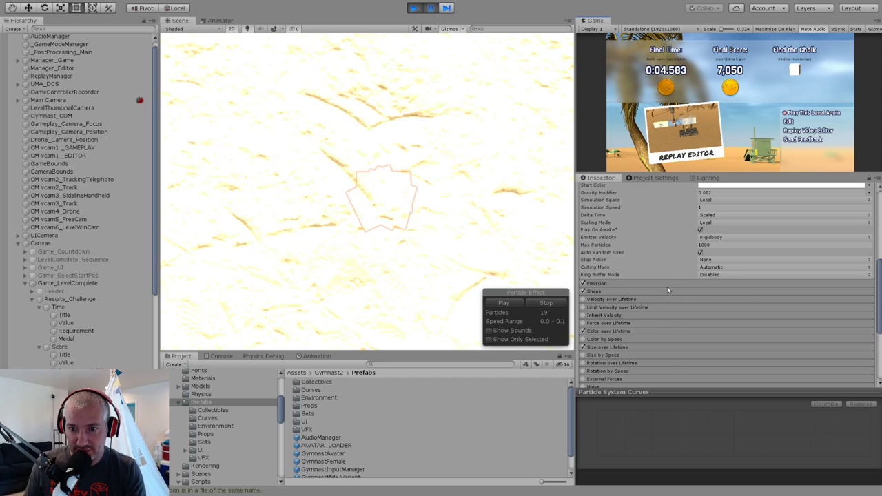
{"action": "left_click", "coordinate": [710, 223]}
{"action": "left_click", "coordinate": [699, 216]}
{"action": "left_click", "coordinate": [431, 9]}
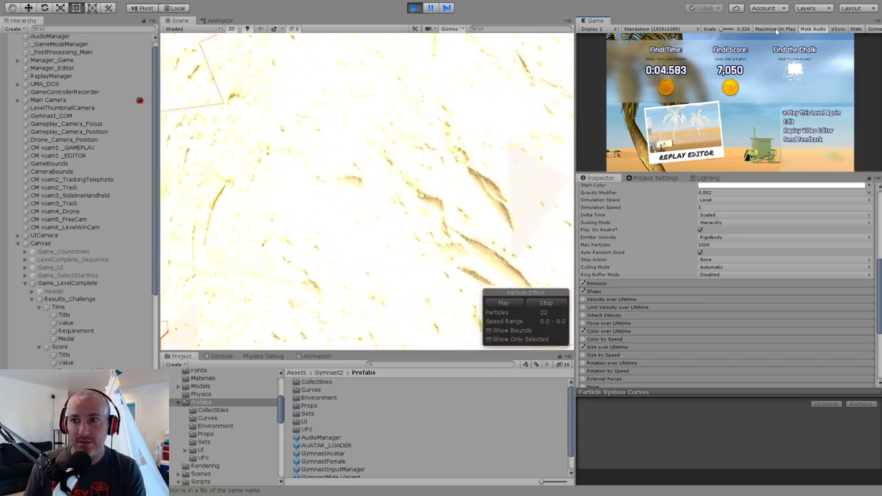
Examine the chalk's ambient particles on the results screen, pausing to review the particle system settings.
{"action": "left_click", "coordinate": [435, 8]}
{"action": "left_click", "coordinate": [434, 8]}
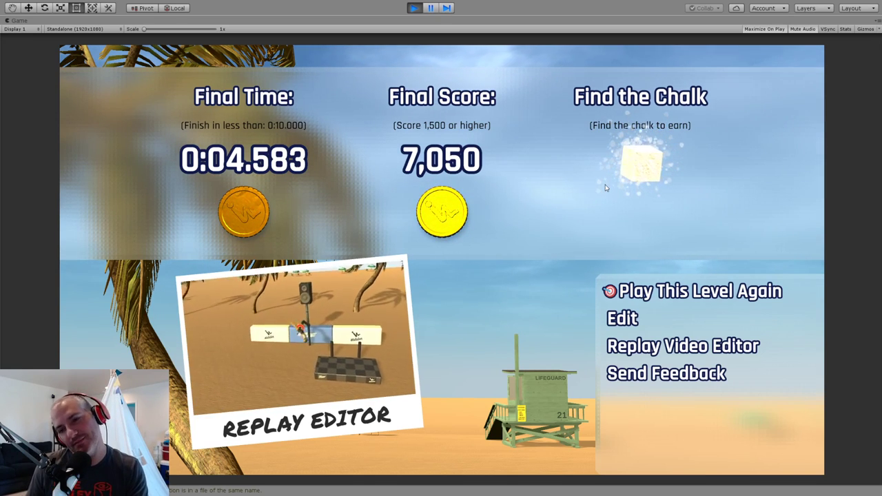
{"action": "left_click", "coordinate": [430, 8]}
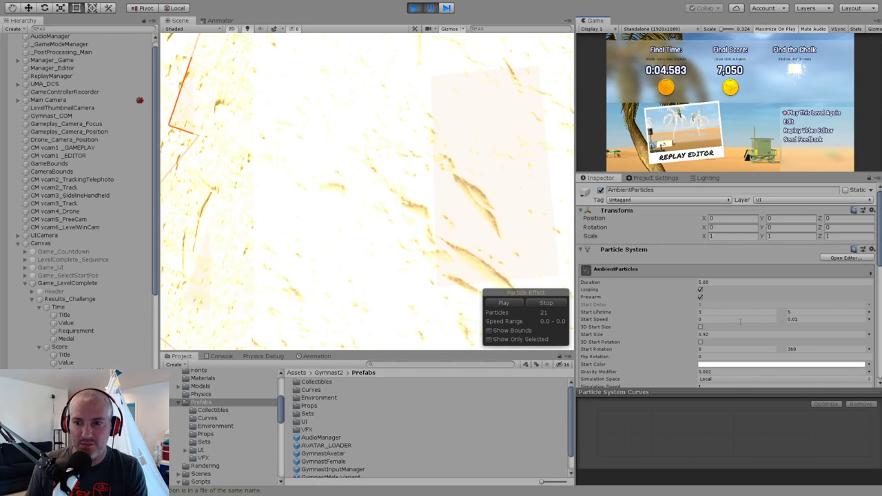
{"action": "scroll", "coordinate": [676, 349], "scroll_direction": "down", "scroll_amount": 3}
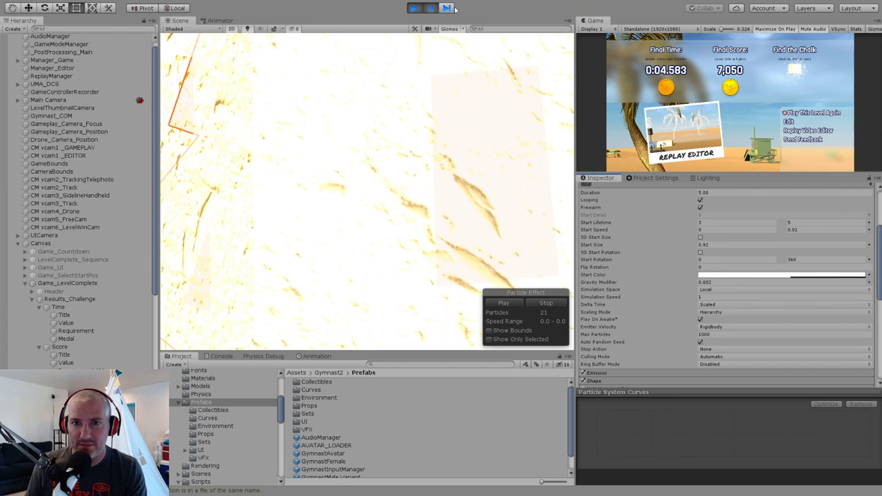
{"action": "key", "text": "shift+space"}
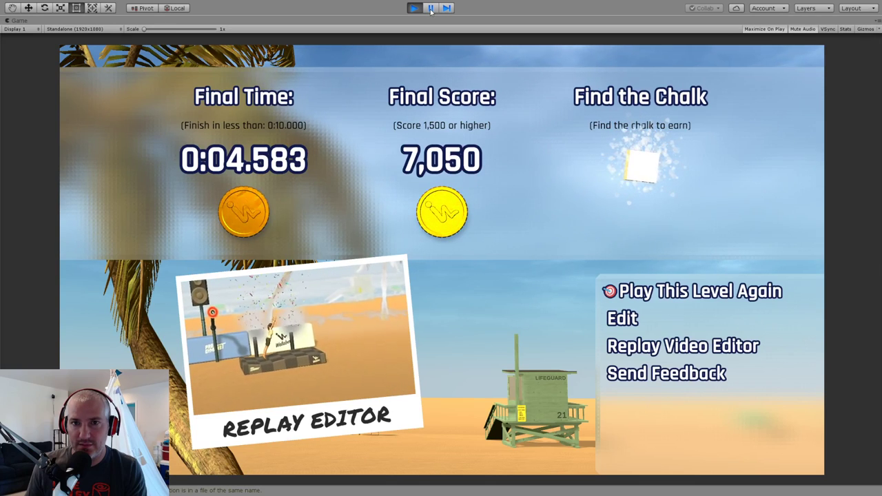
{"action": "key", "text": "shift+space"}
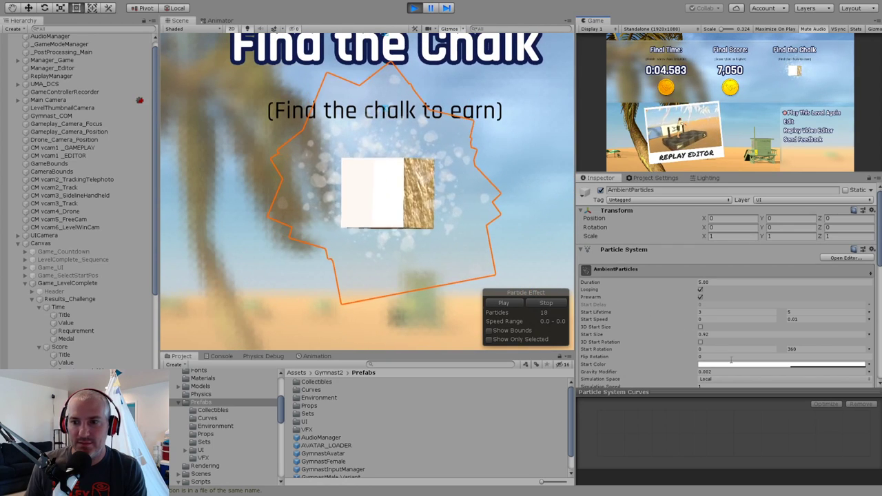
Reveal the Color over Lifetime settings of AmbientParticles and end play mode.
{"action": "scroll", "coordinate": [729, 358], "scroll_direction": "down", "scroll_amount": 5}
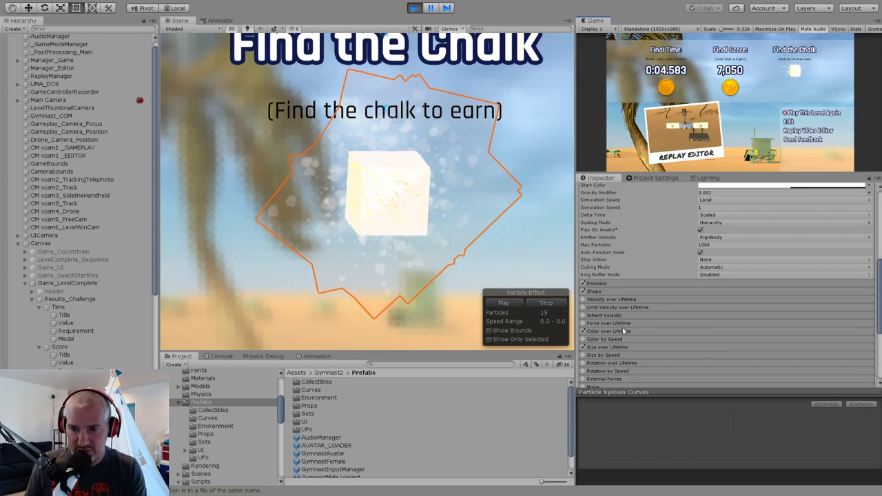
{"action": "left_click", "coordinate": [623, 332]}
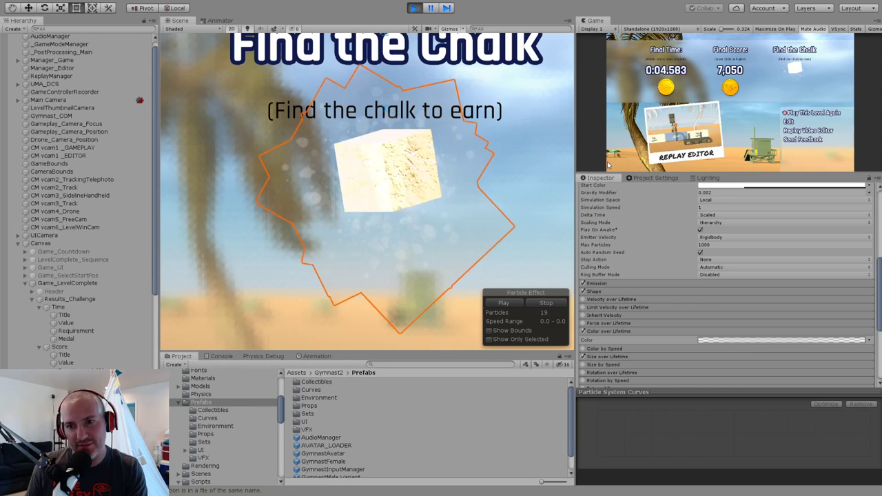
{"action": "left_click", "coordinate": [413, 7]}
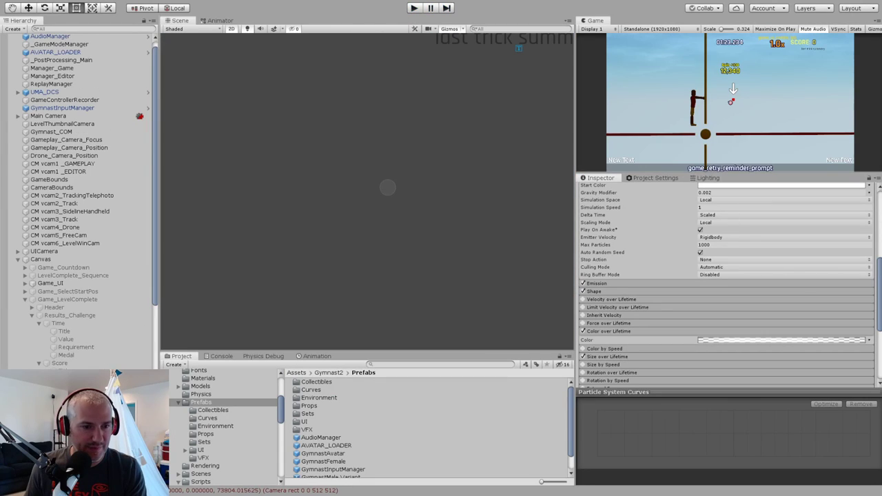